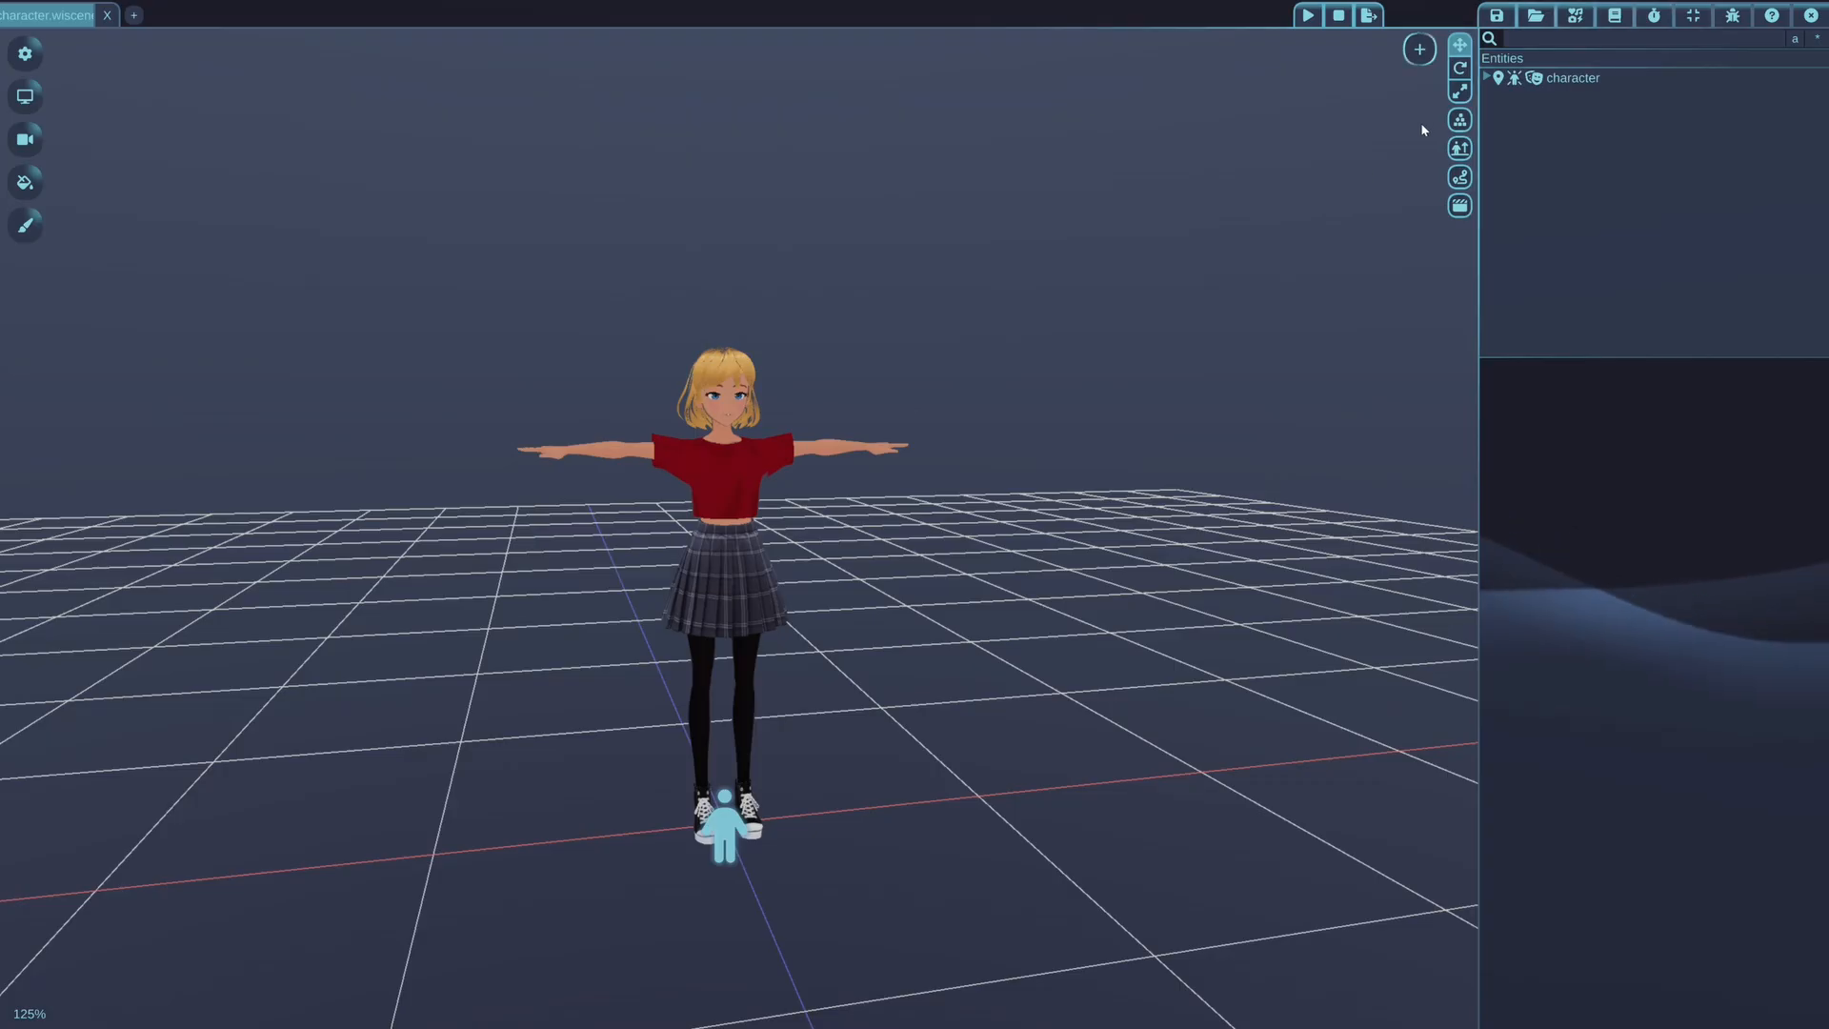
# Open the Humanoid settings of the character entity and play the "sword and shield idle (2)" animation on it
pyautogui.click(1535, 79)
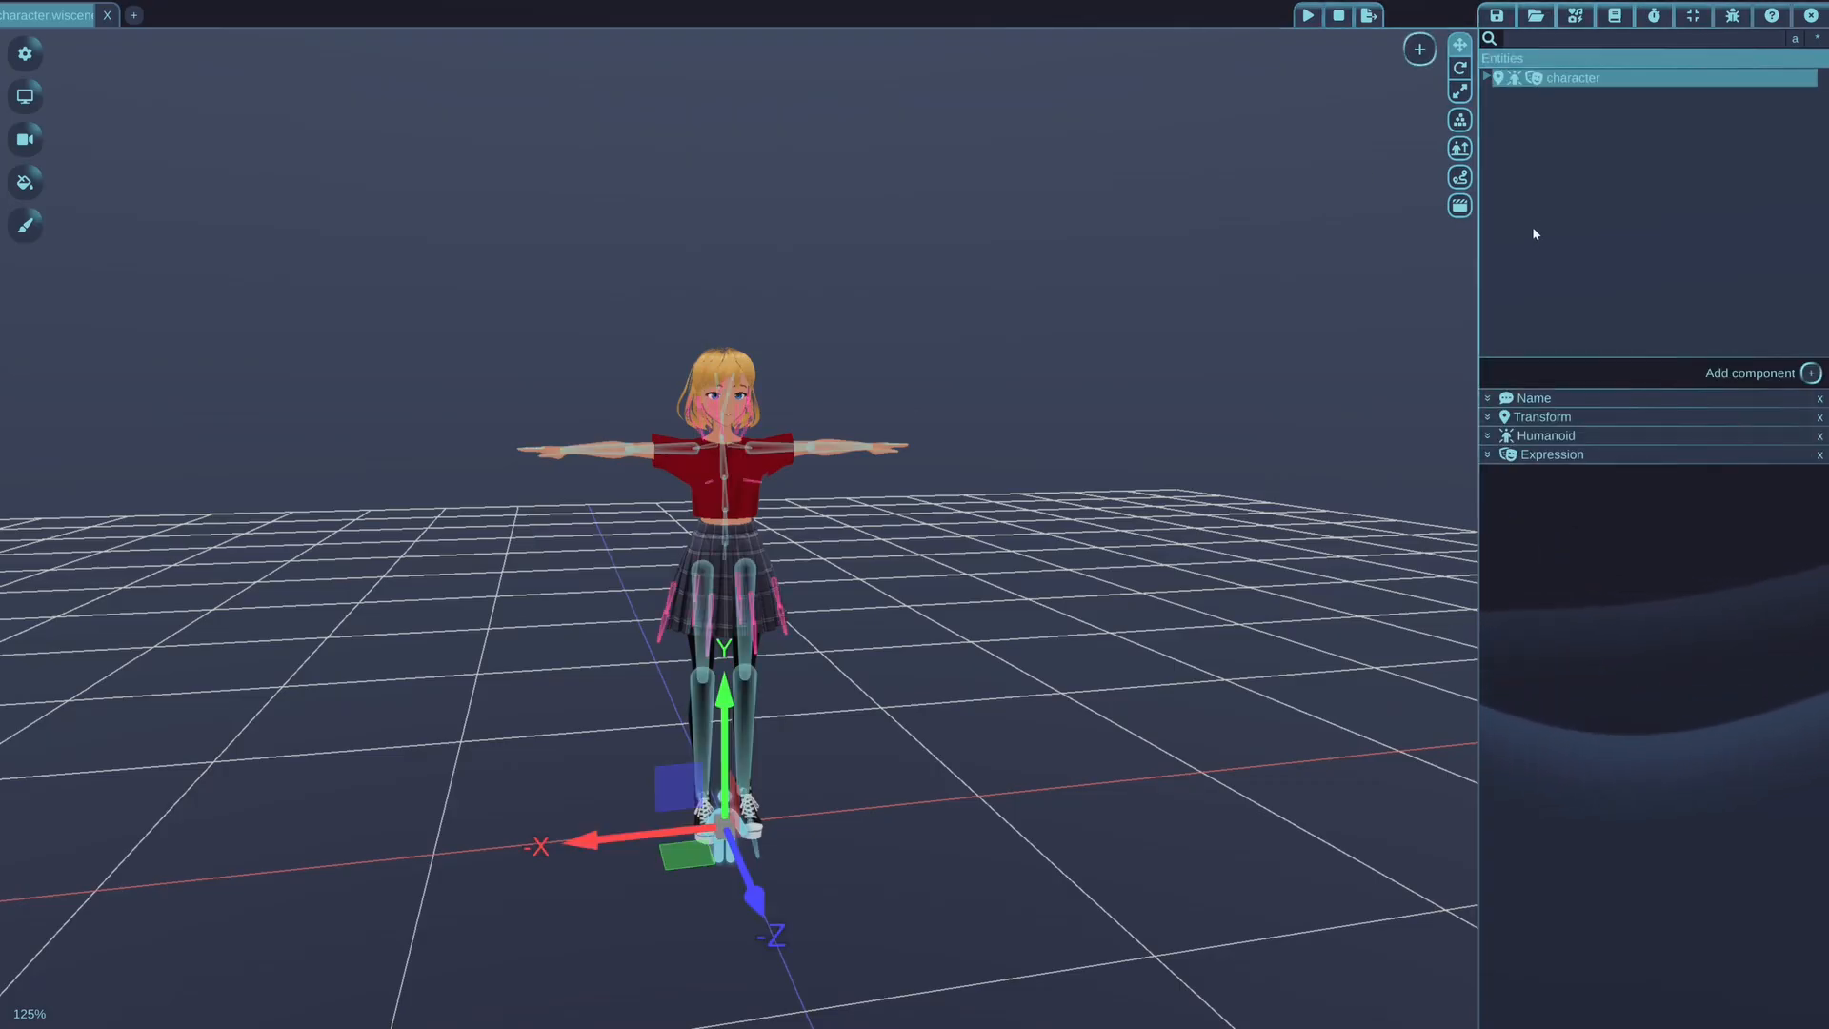
pyautogui.click(1536, 436)
pyautogui.scroll(-2, 1562, 619)
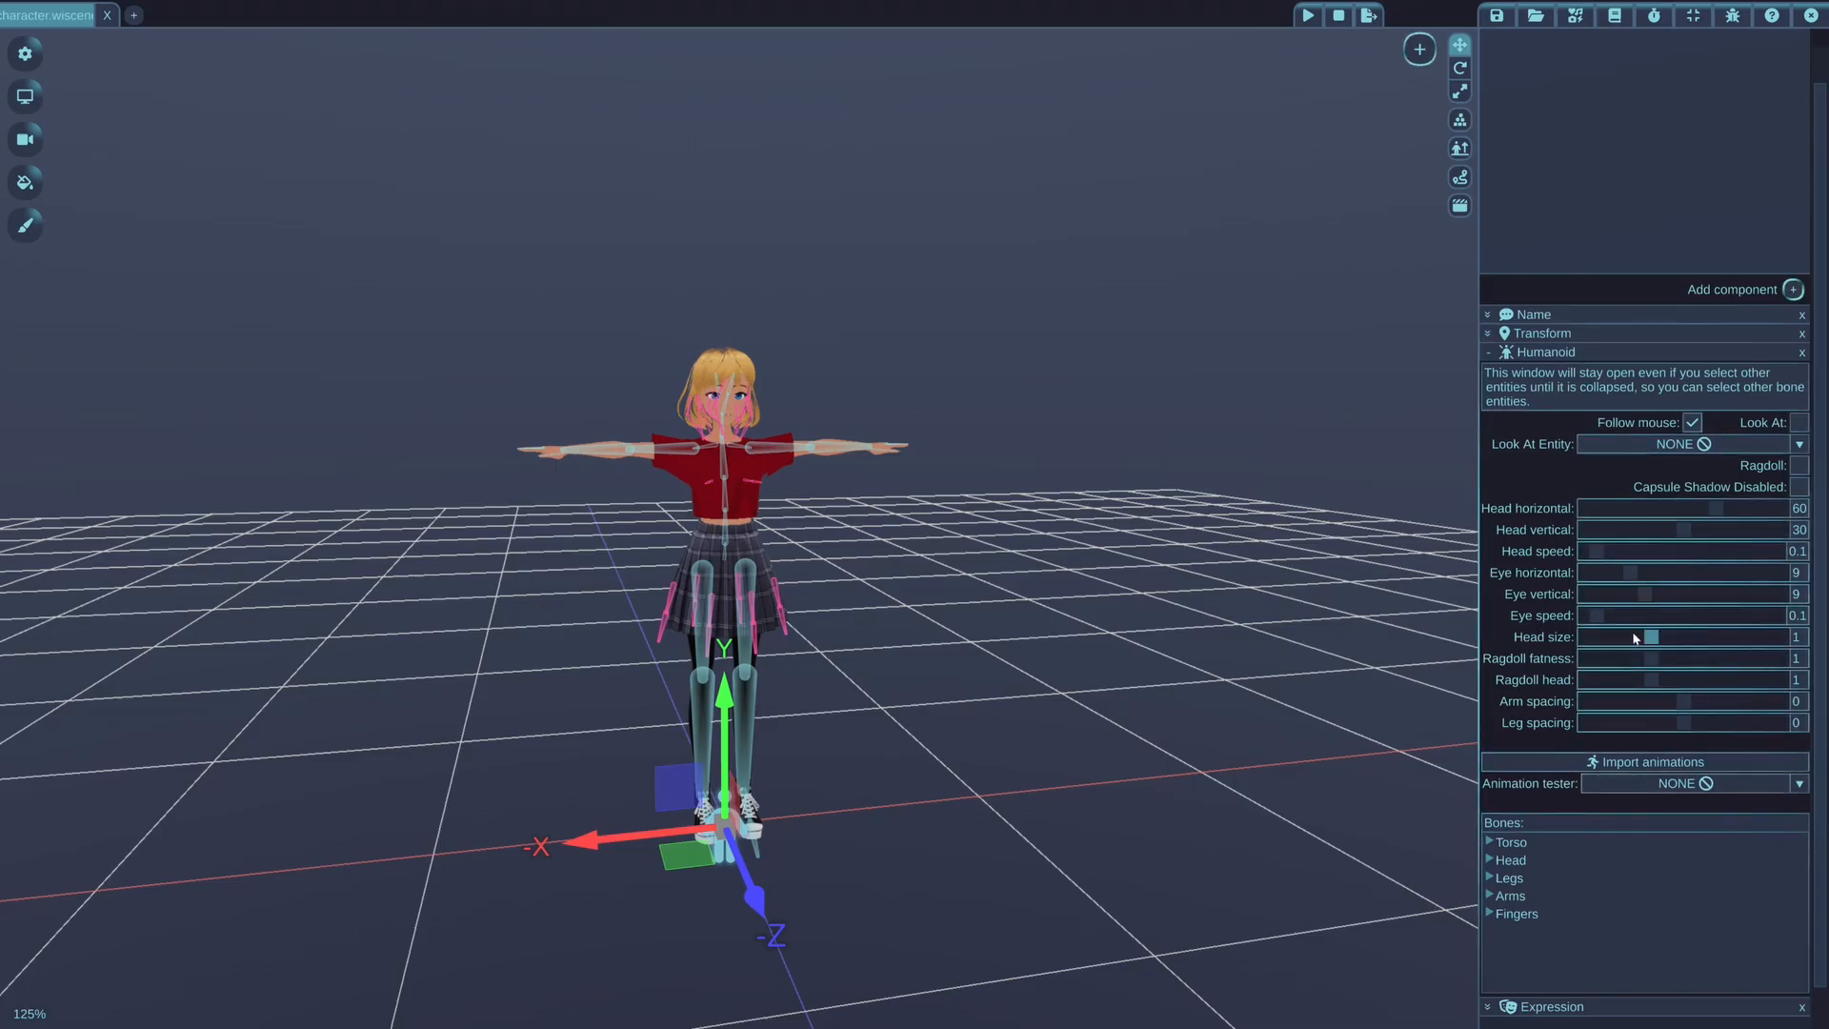
pyautogui.click(1598, 785)
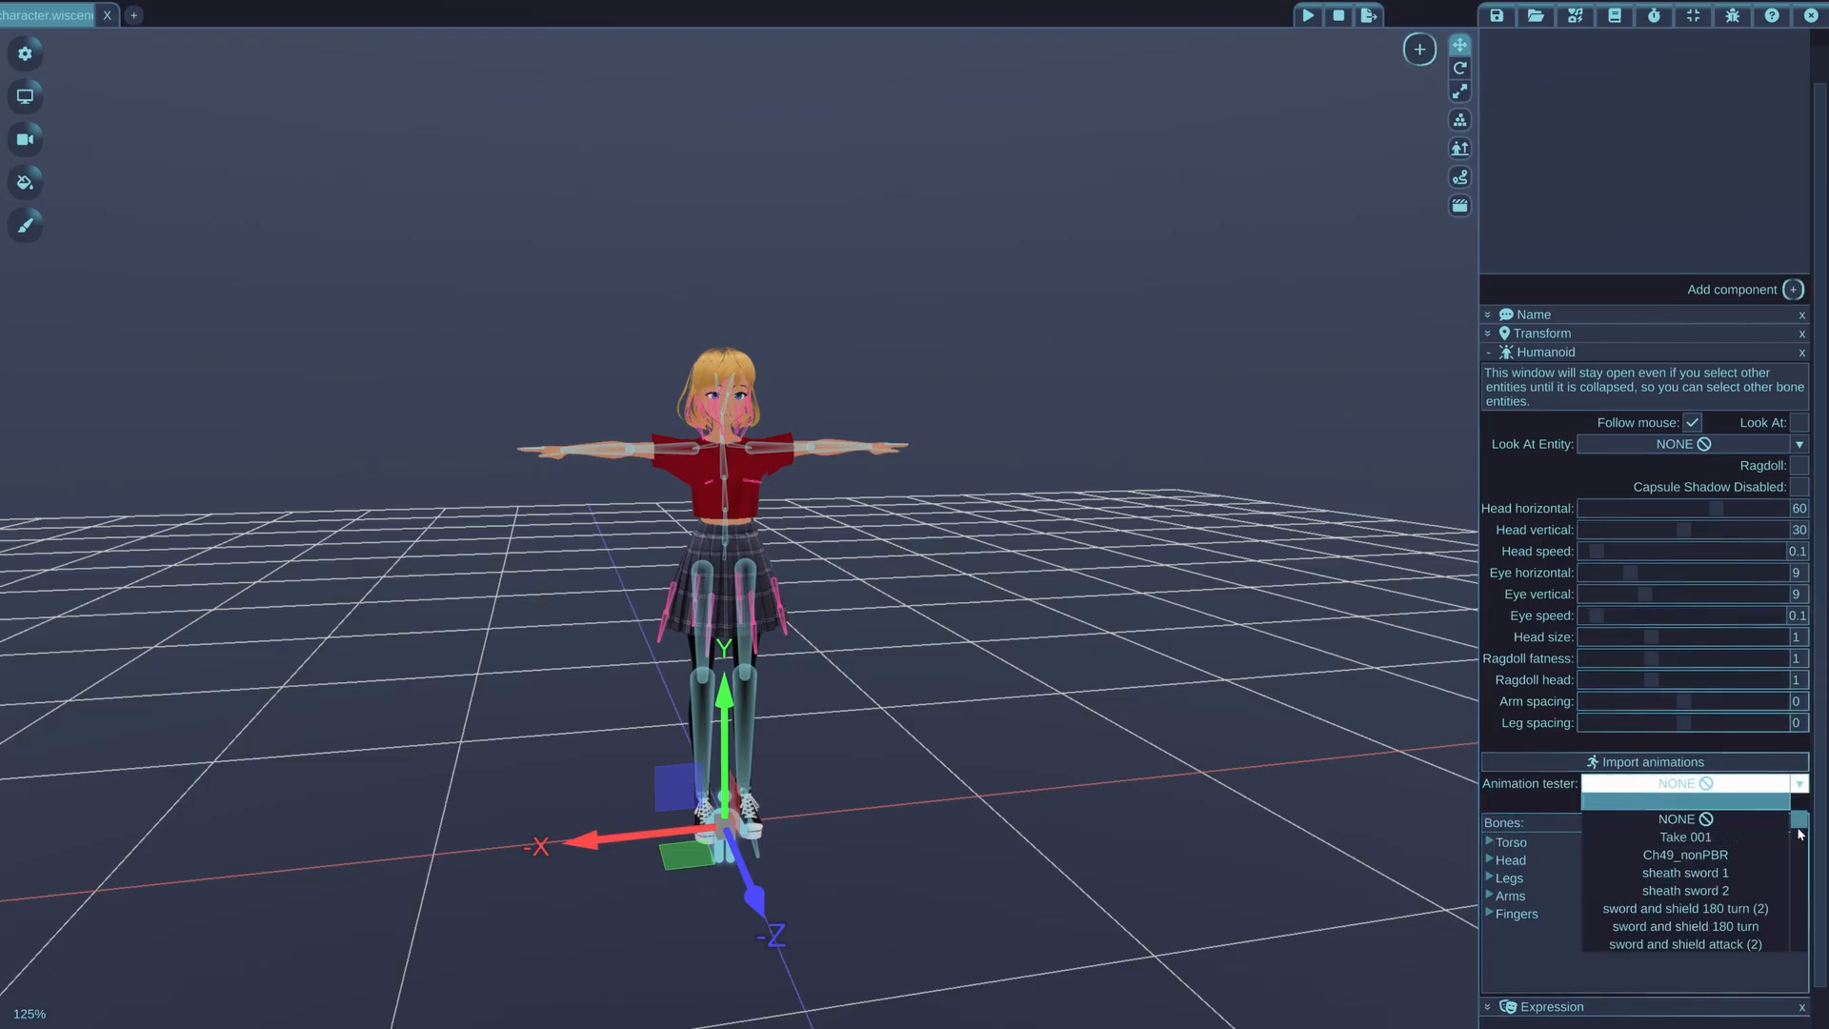
pyautogui.moveTo(1799, 826); pyautogui.dragTo(1802, 892)
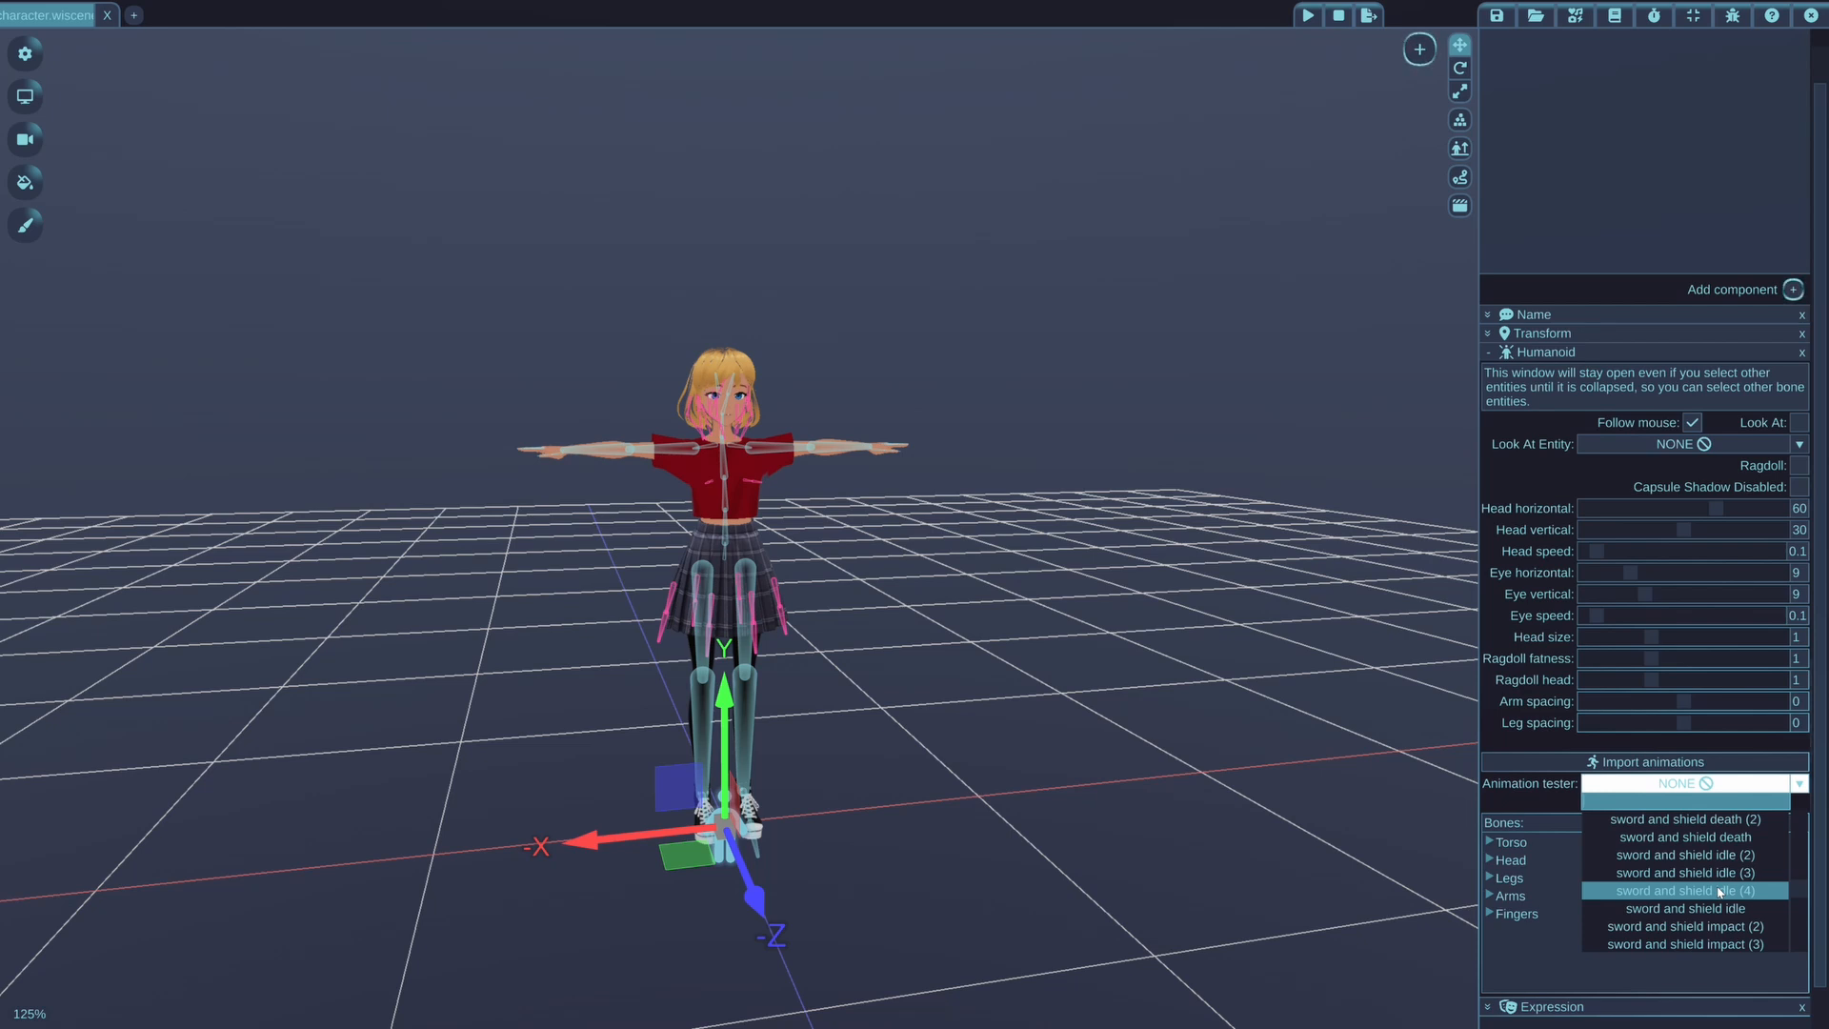
pyautogui.click(1709, 862)
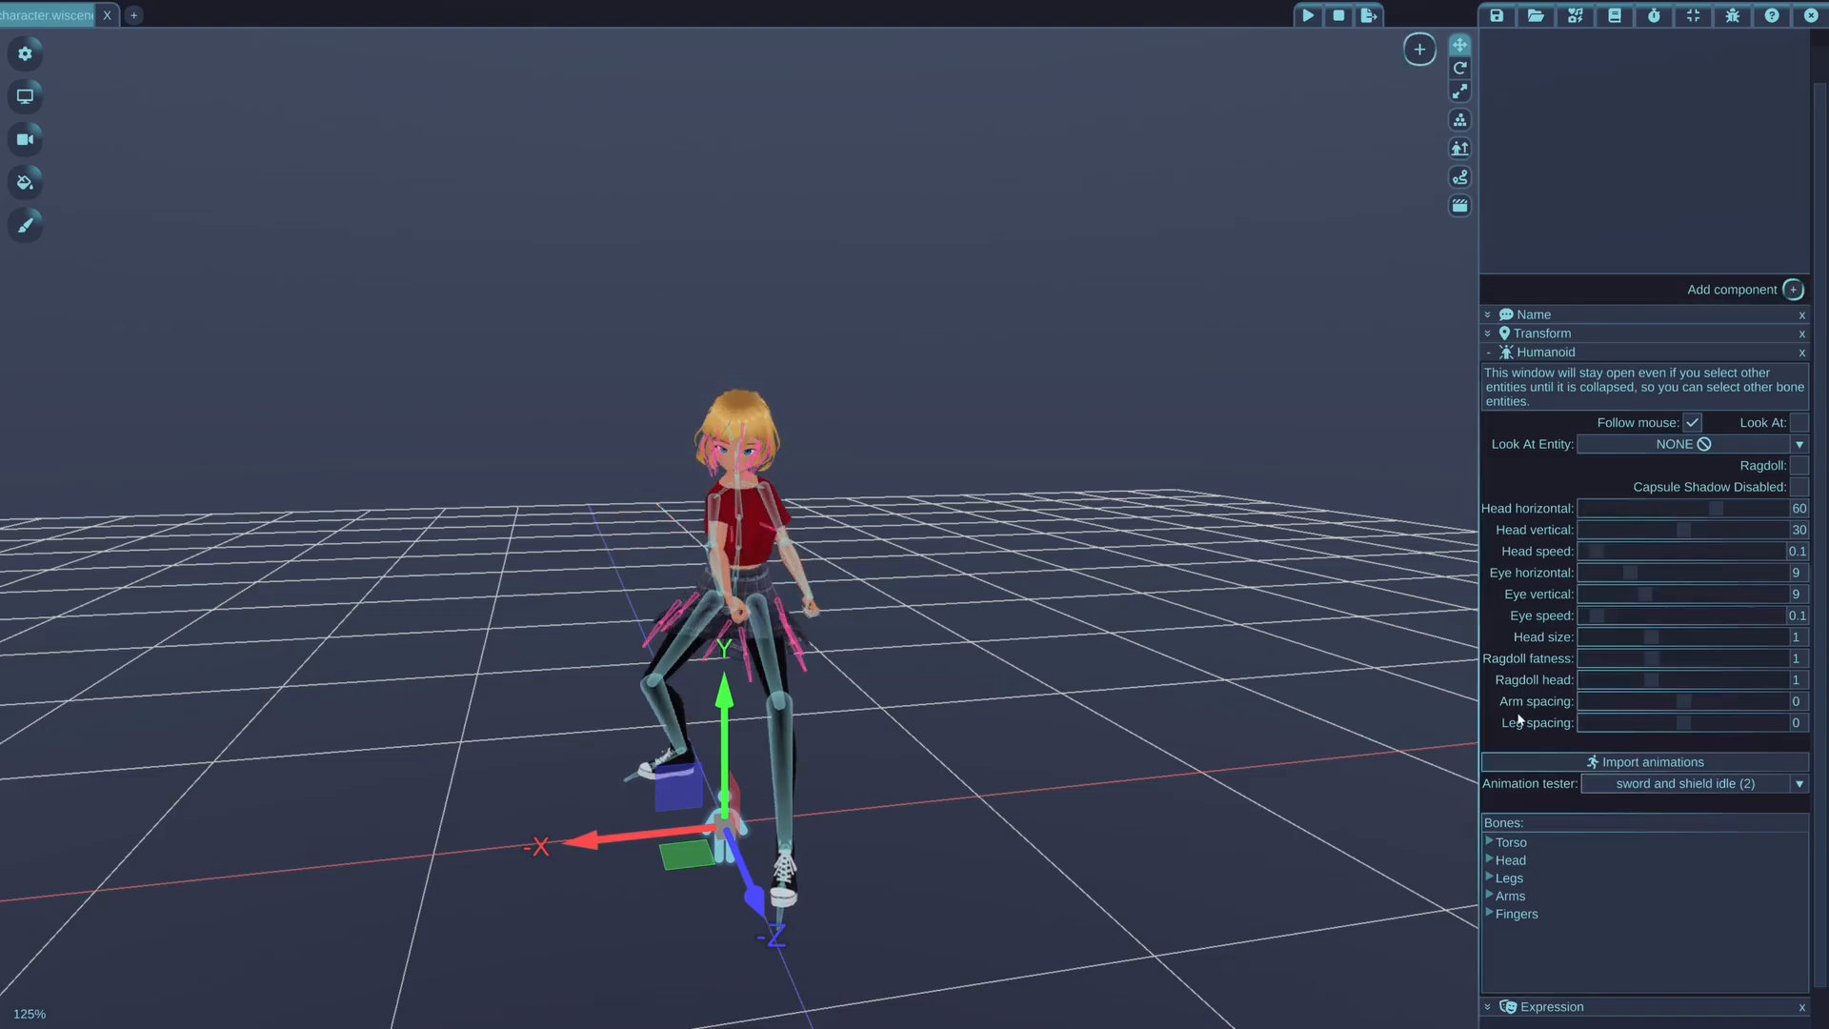
# Reset the humanoid's animation tester to NONE and play the "sword and shield idle (4)" animation
pyautogui.click(1686, 783)
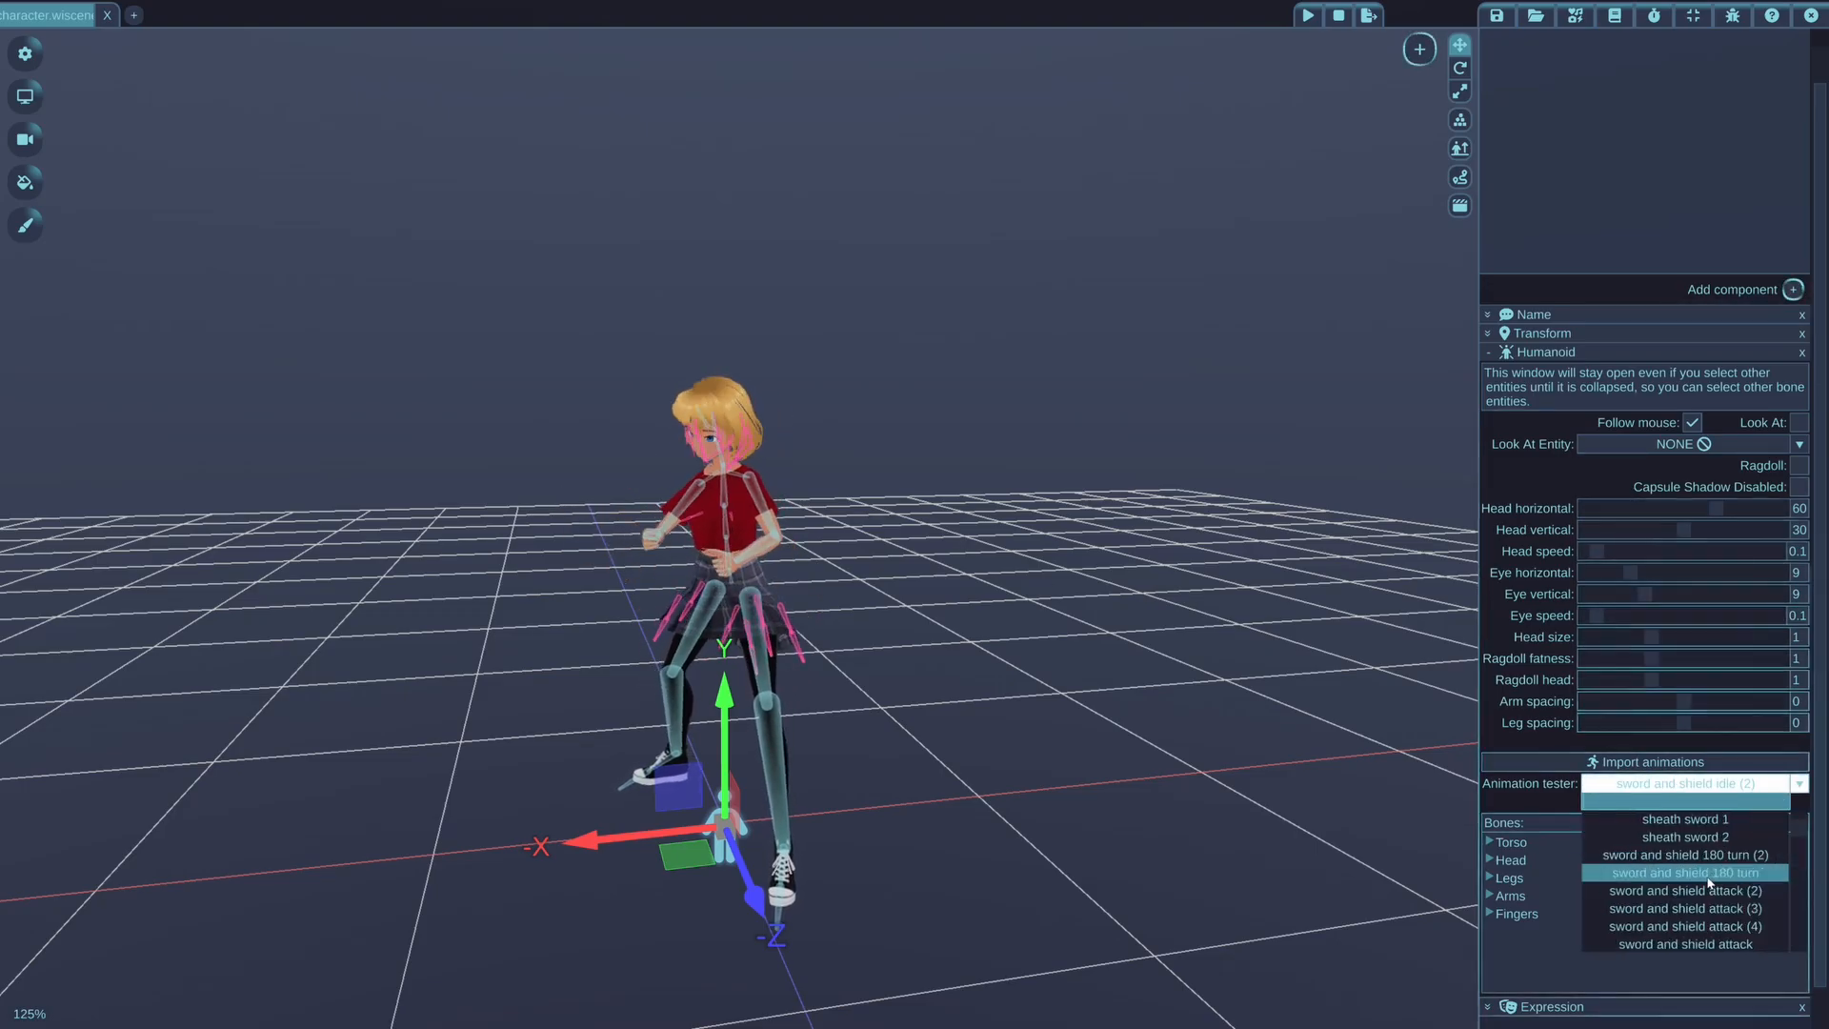
pyautogui.scroll(2, 1691, 838)
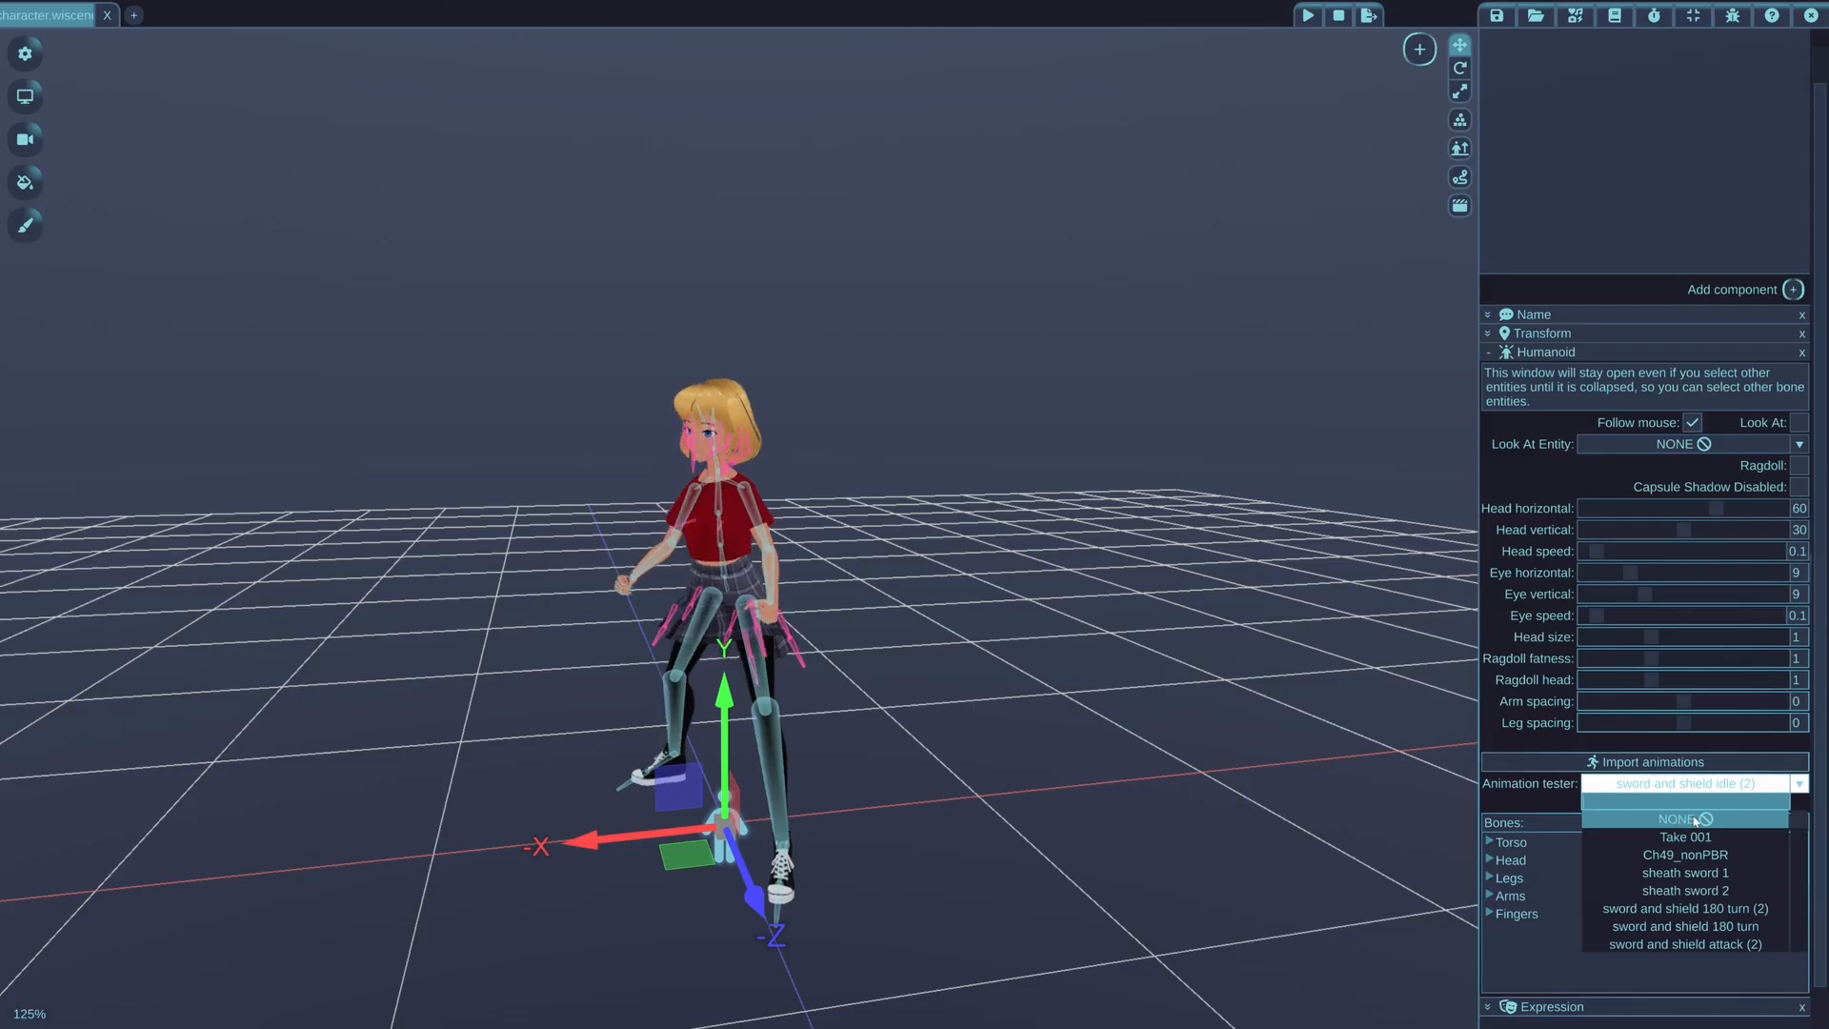
pyautogui.click(1695, 819)
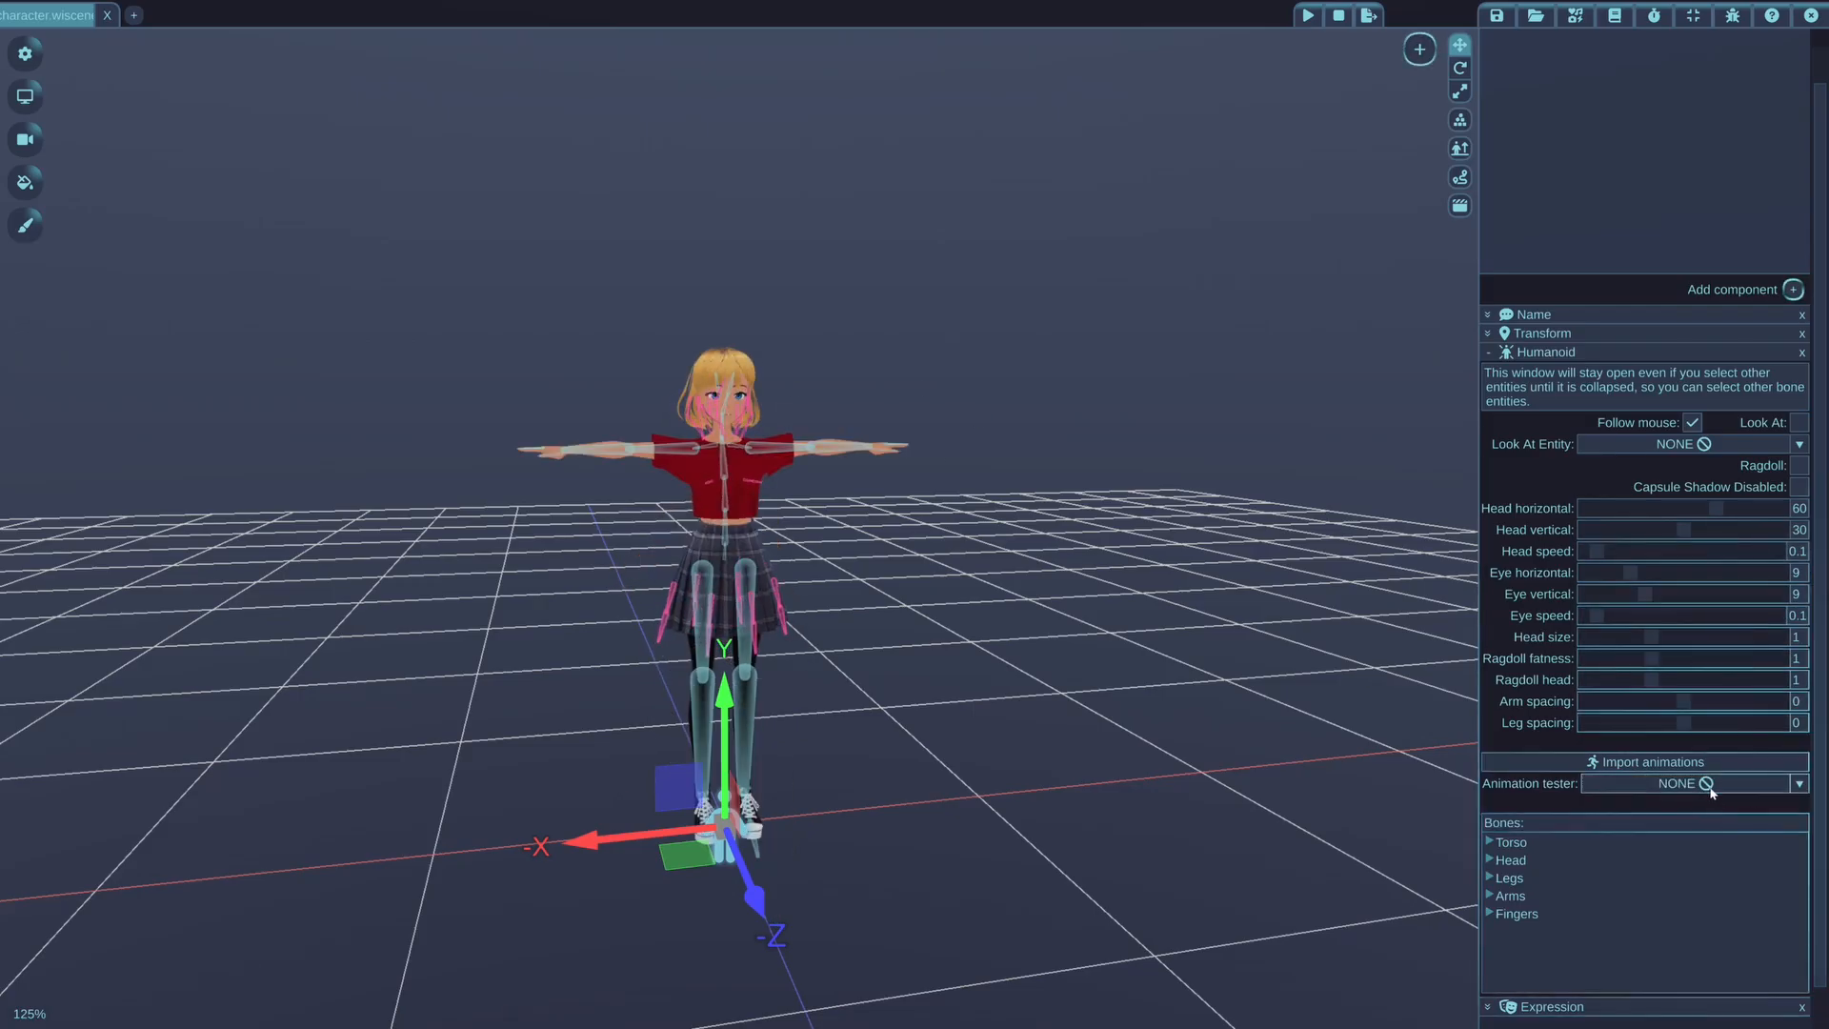
pyautogui.click(1712, 791)
pyautogui.scroll(-10, 1693, 867)
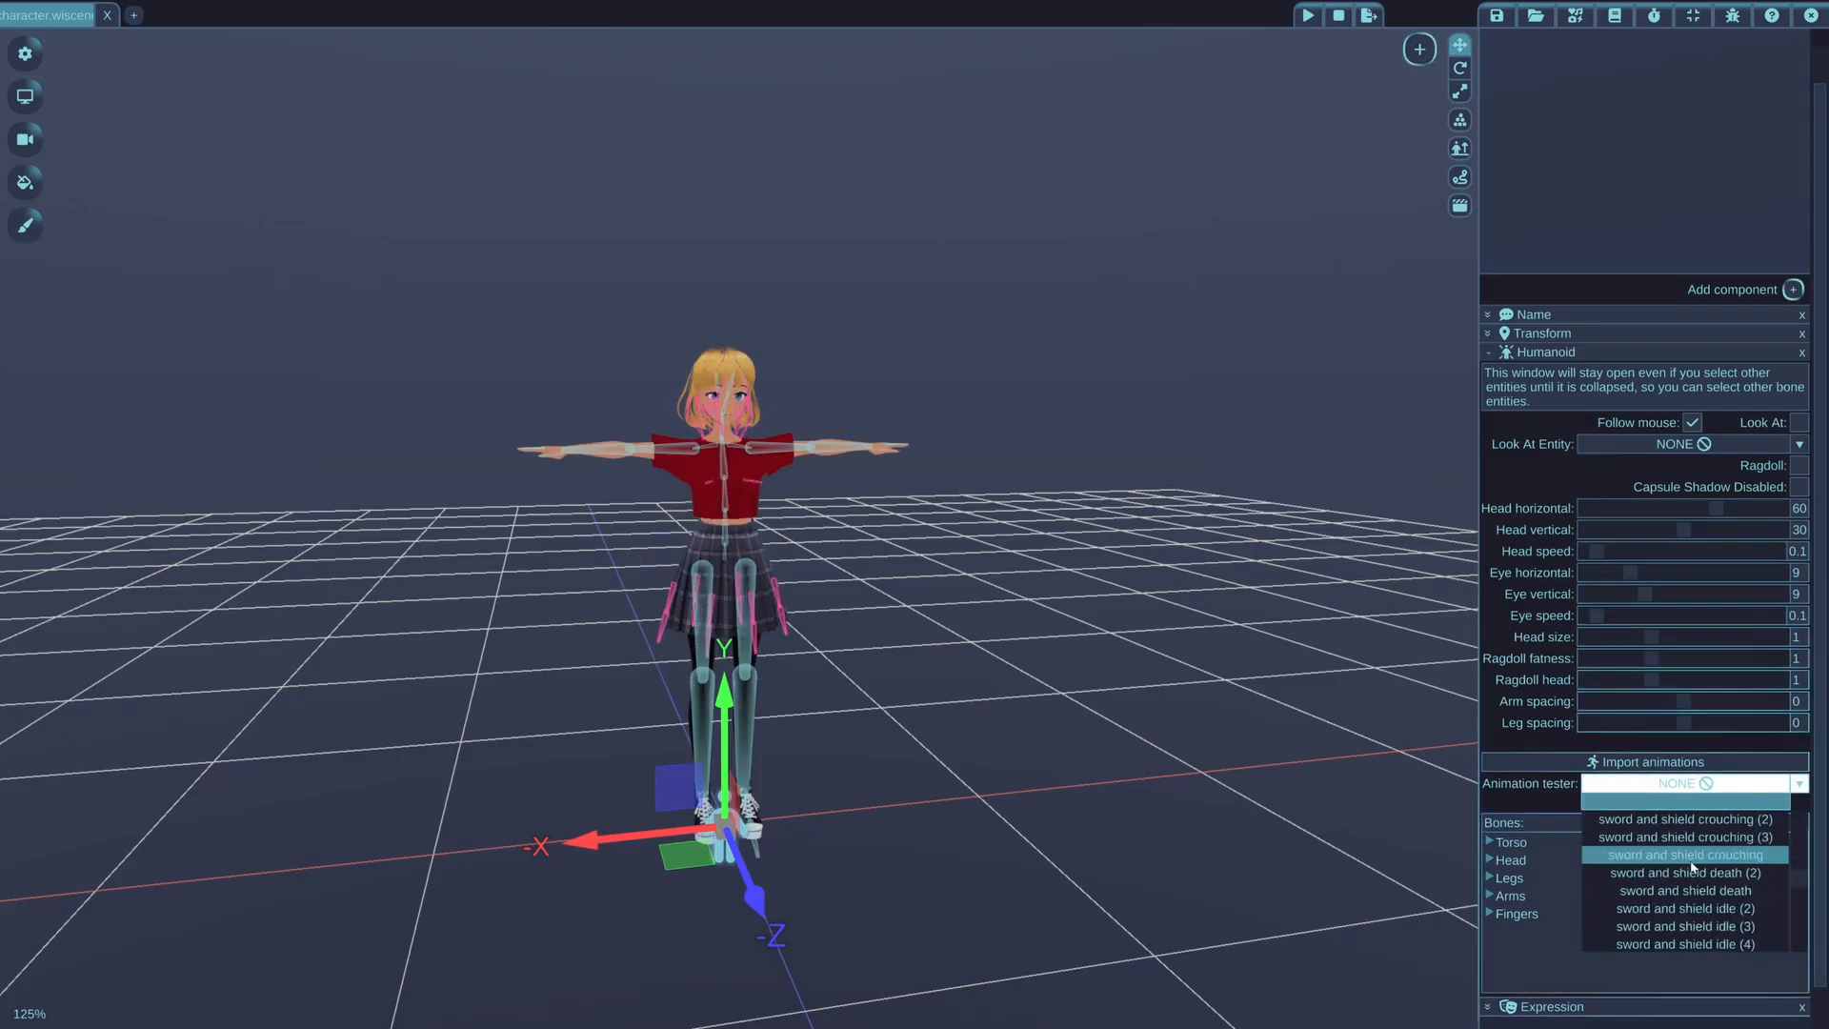
pyautogui.click(1728, 911)
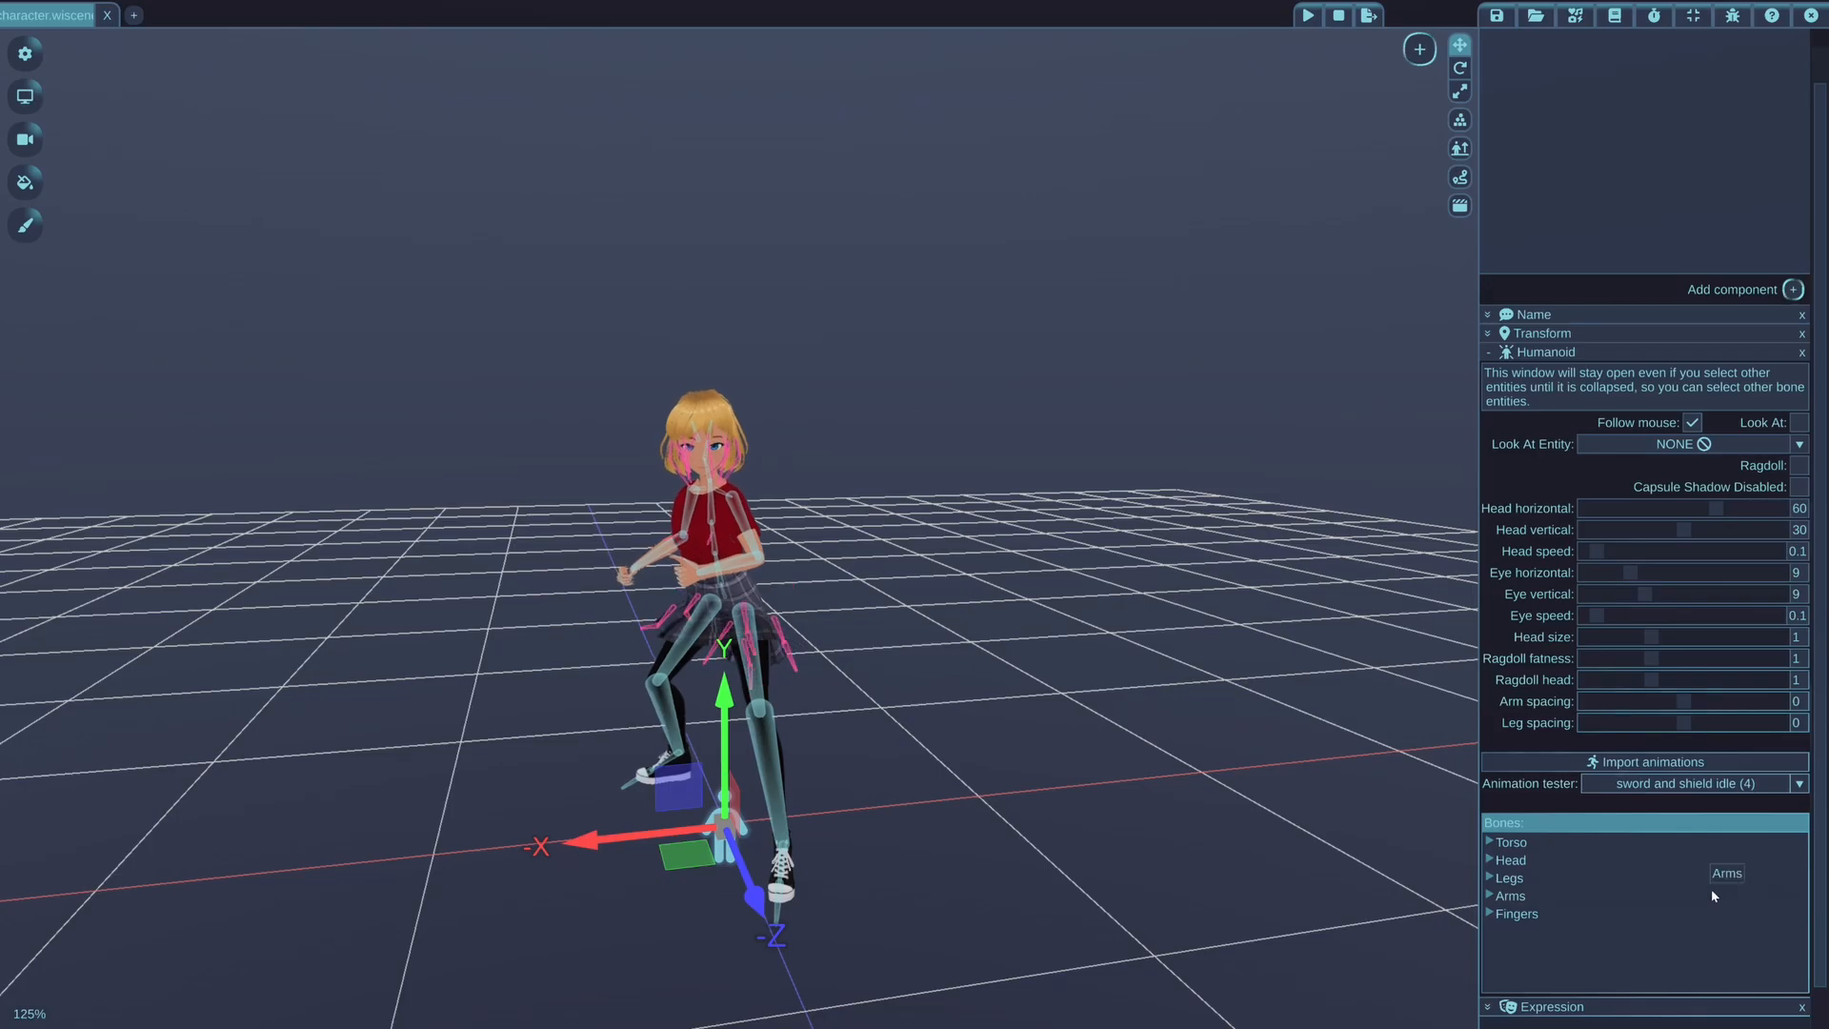
# Preview the "sword and shield jump" animation and the "sword and shield slash (2)" animation on the character
pyautogui.click(1715, 783)
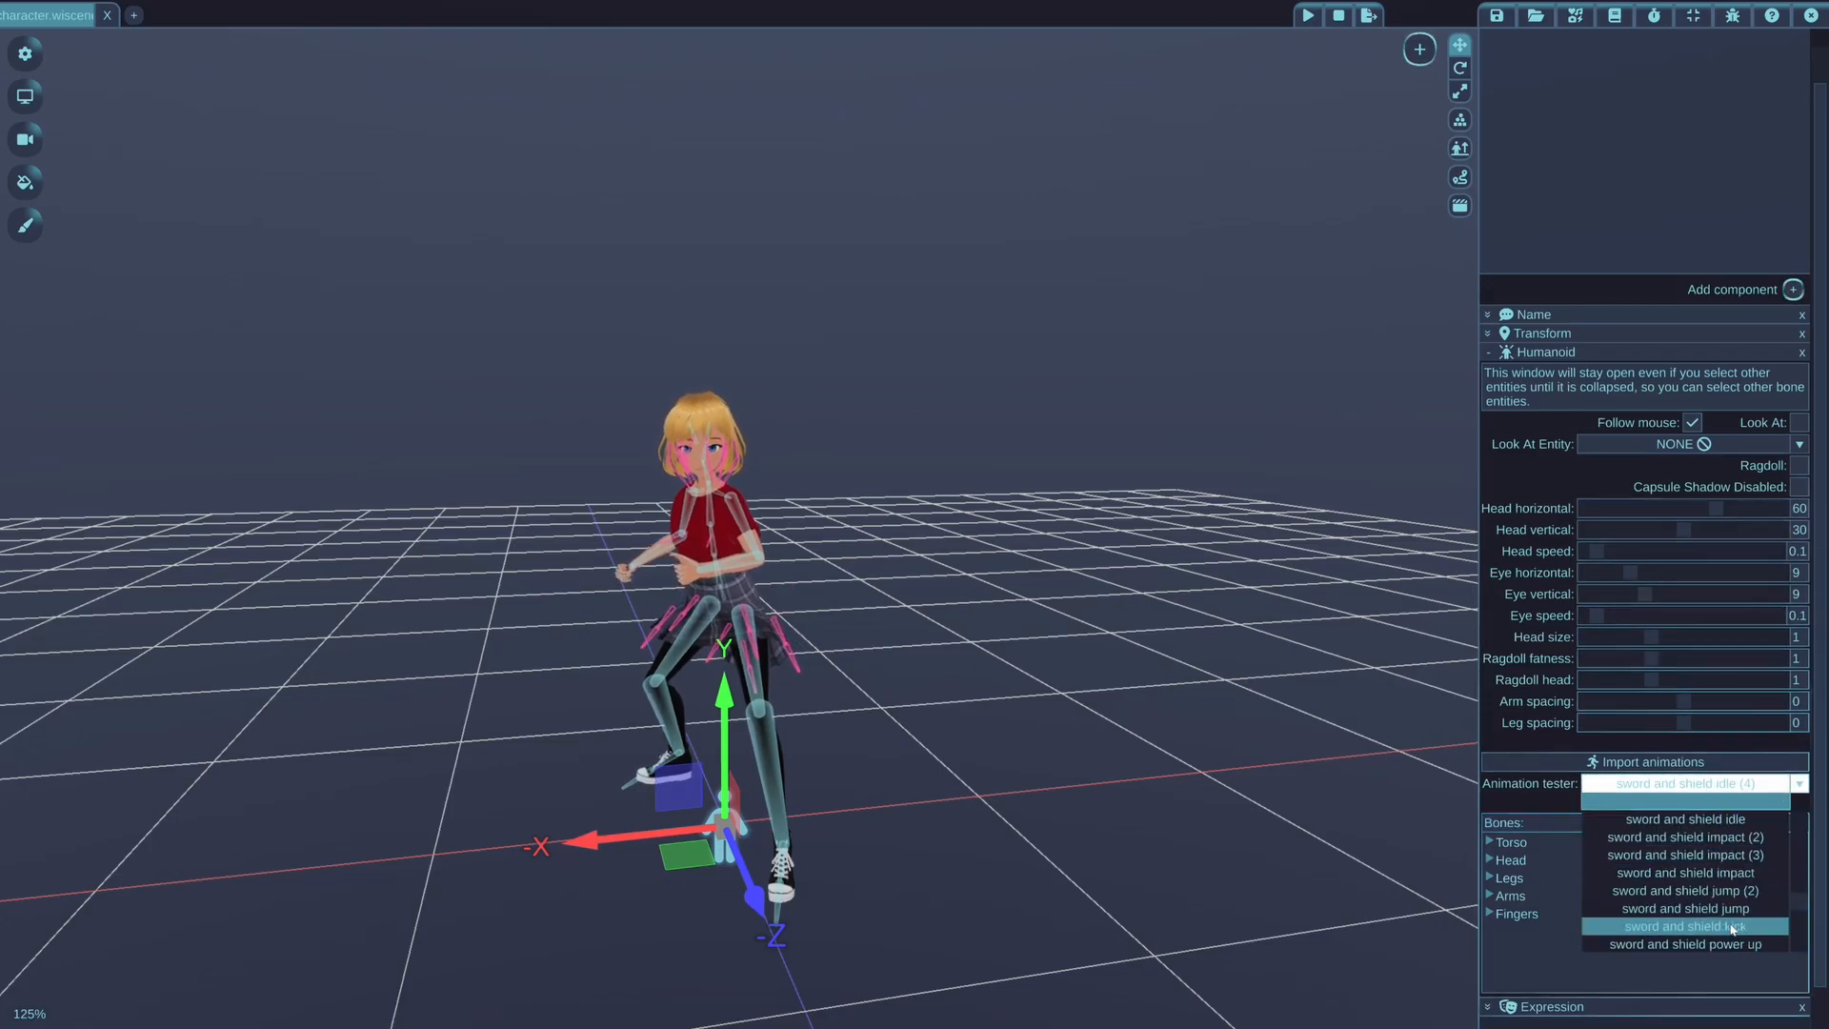
pyautogui.click(1724, 908)
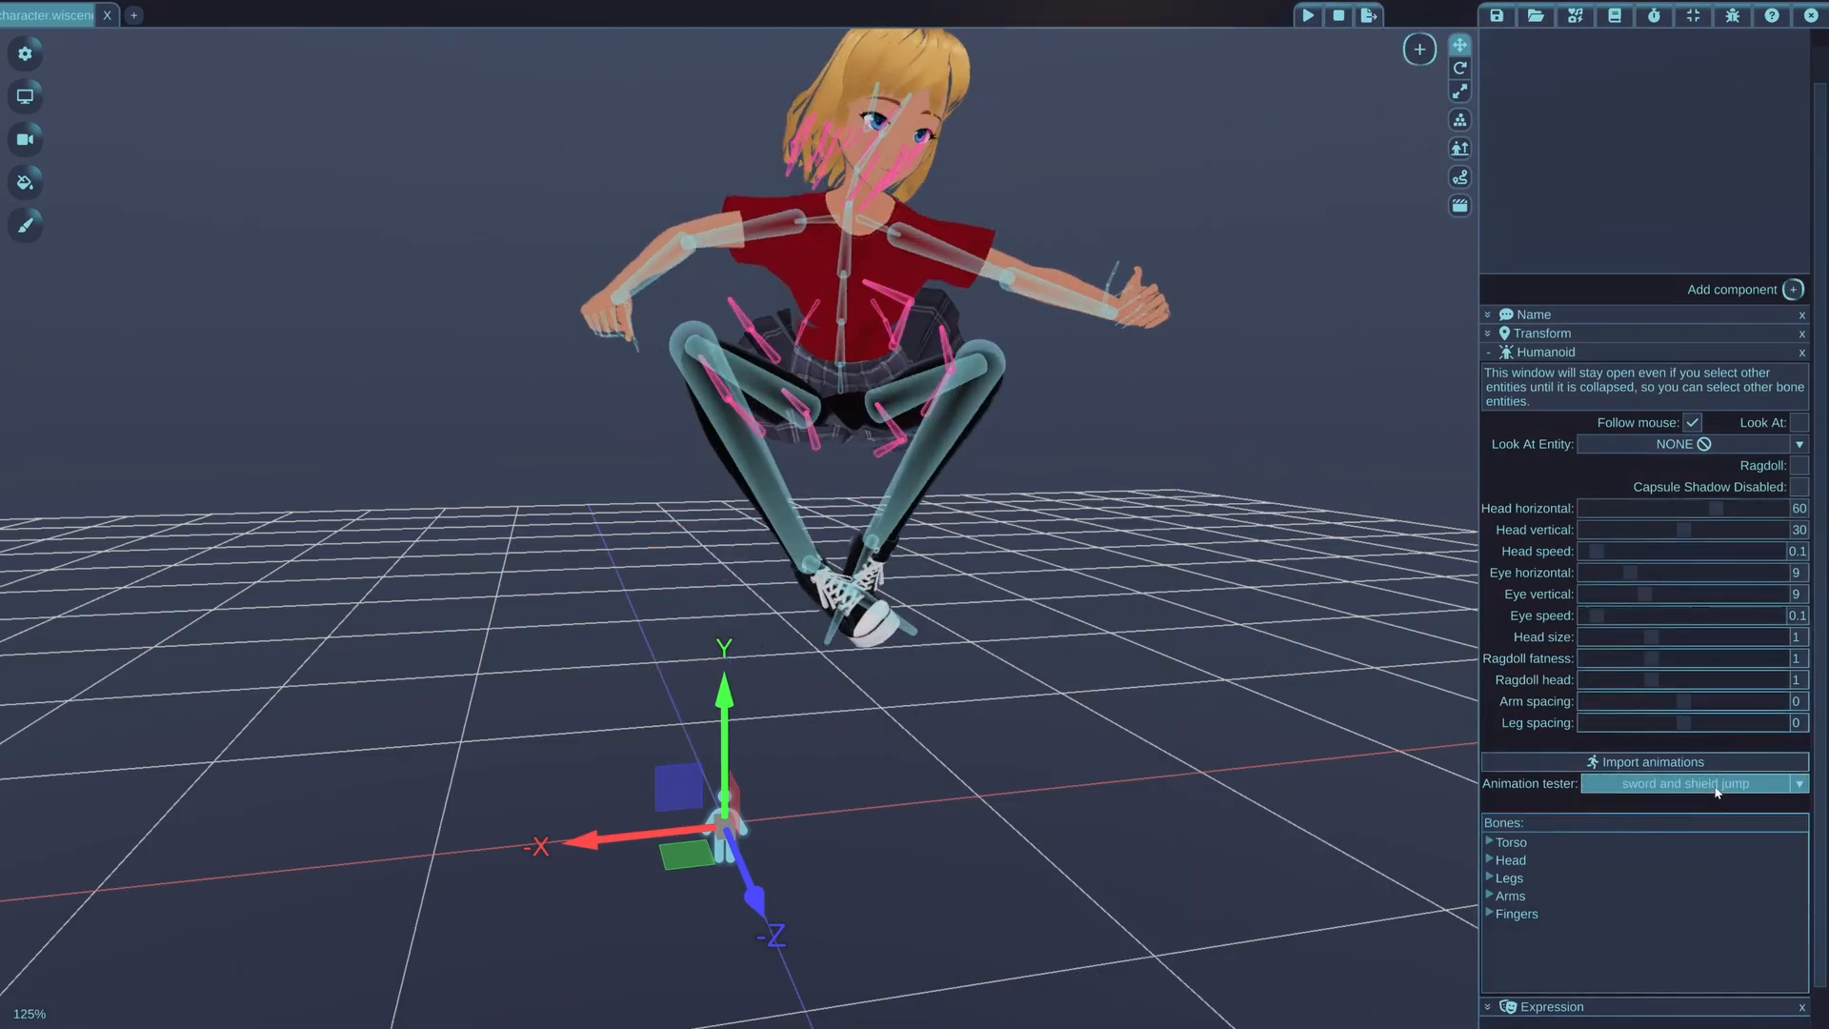
pyautogui.click(1718, 789)
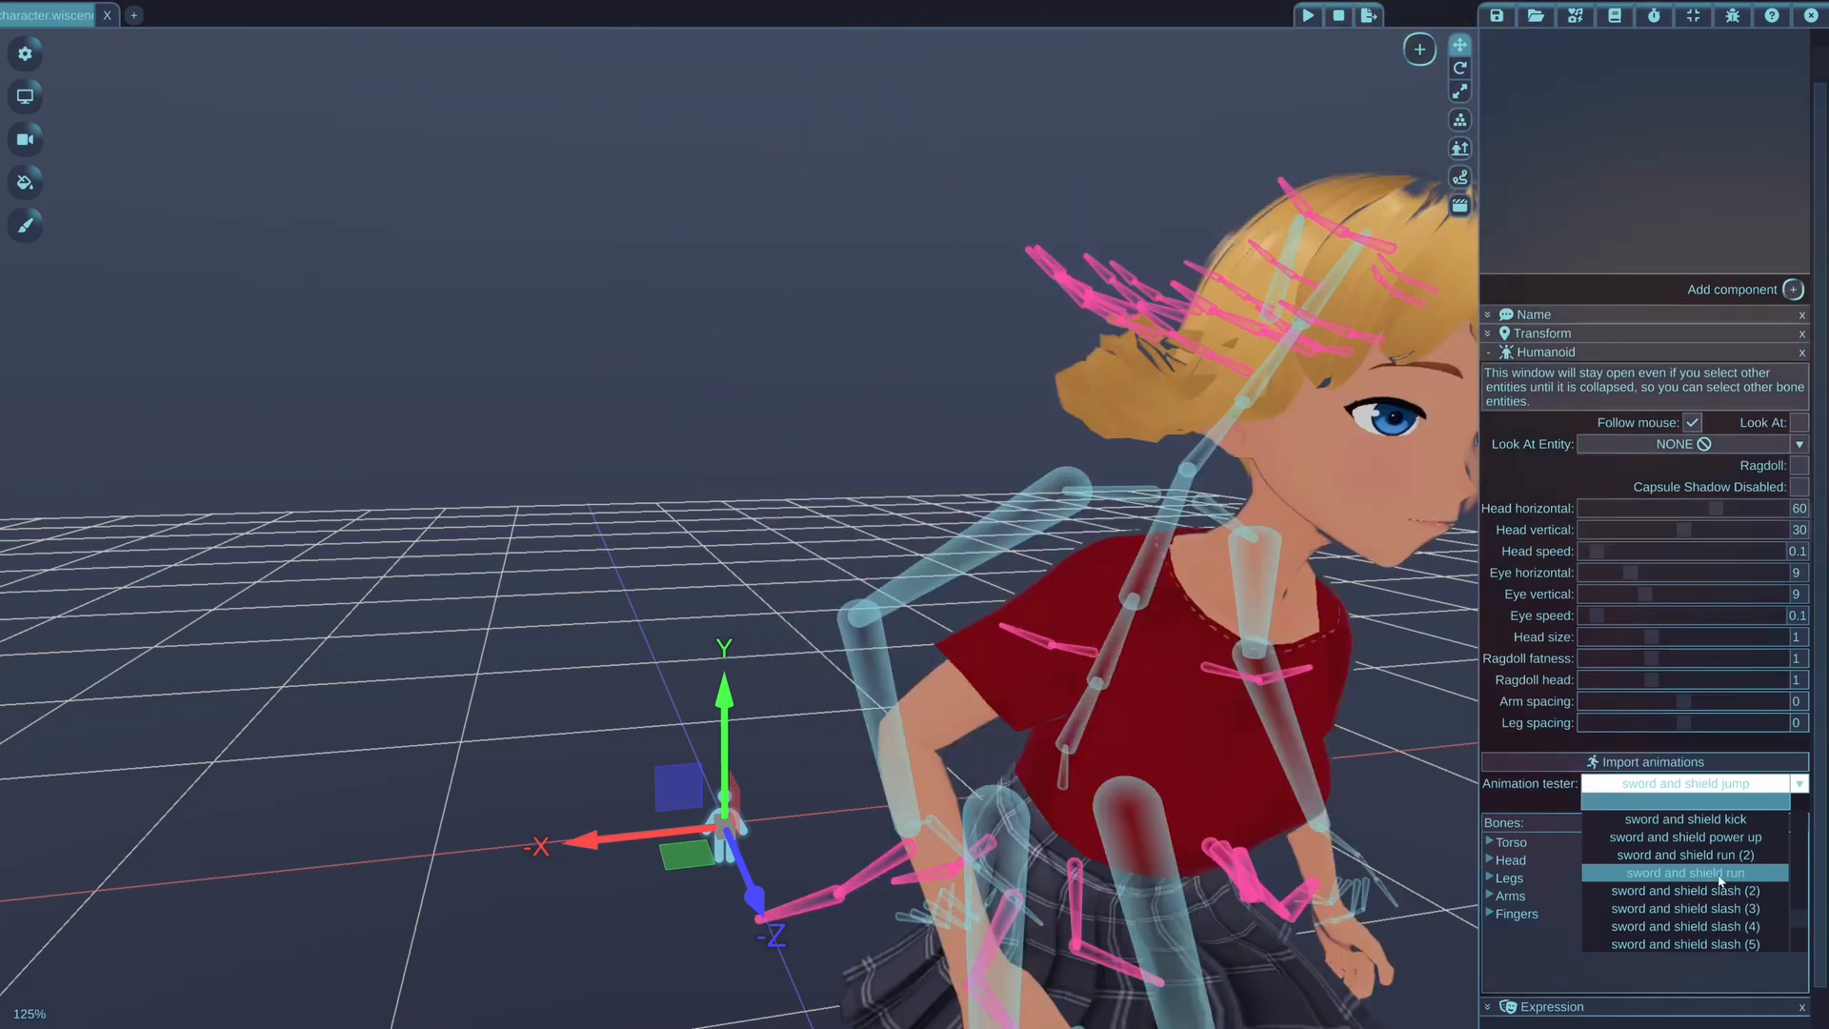
pyautogui.click(1728, 890)
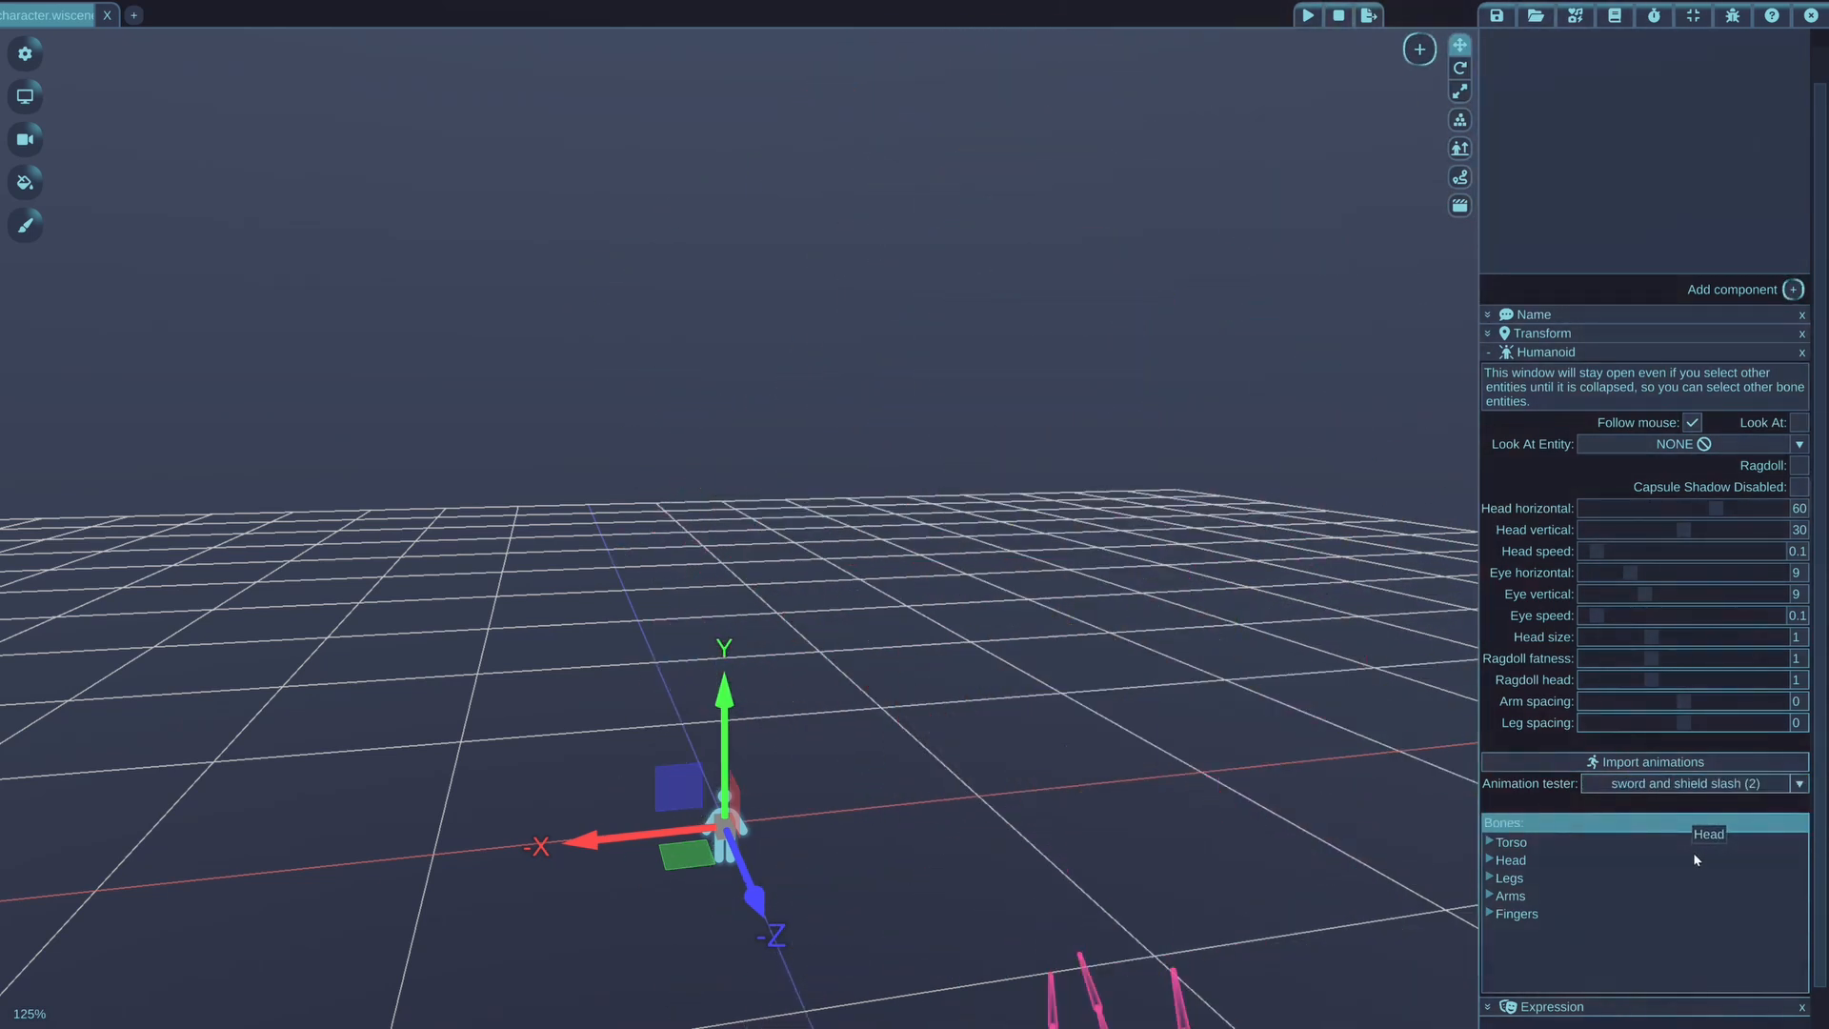
# Switch the character's test animation to "sword and shield idle (4)" and on to "sword and shield idle"
pyautogui.click(1714, 783)
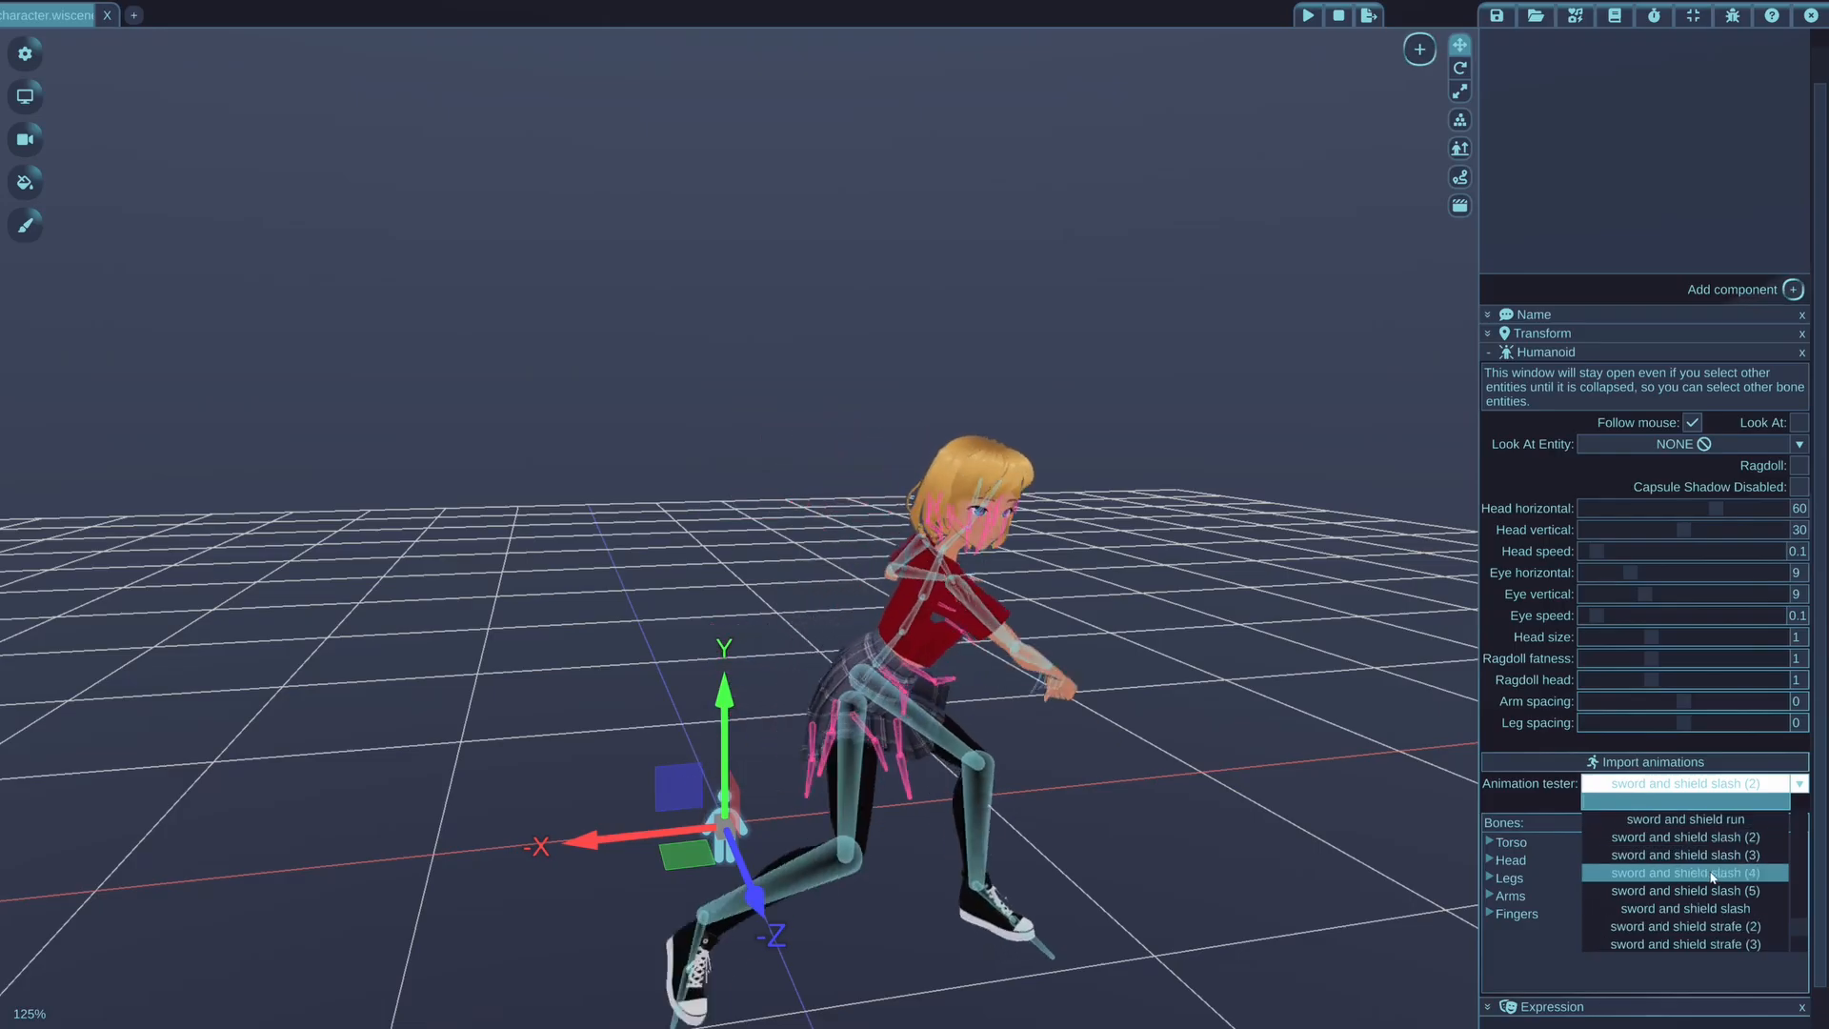
pyautogui.scroll(5, 1712, 876)
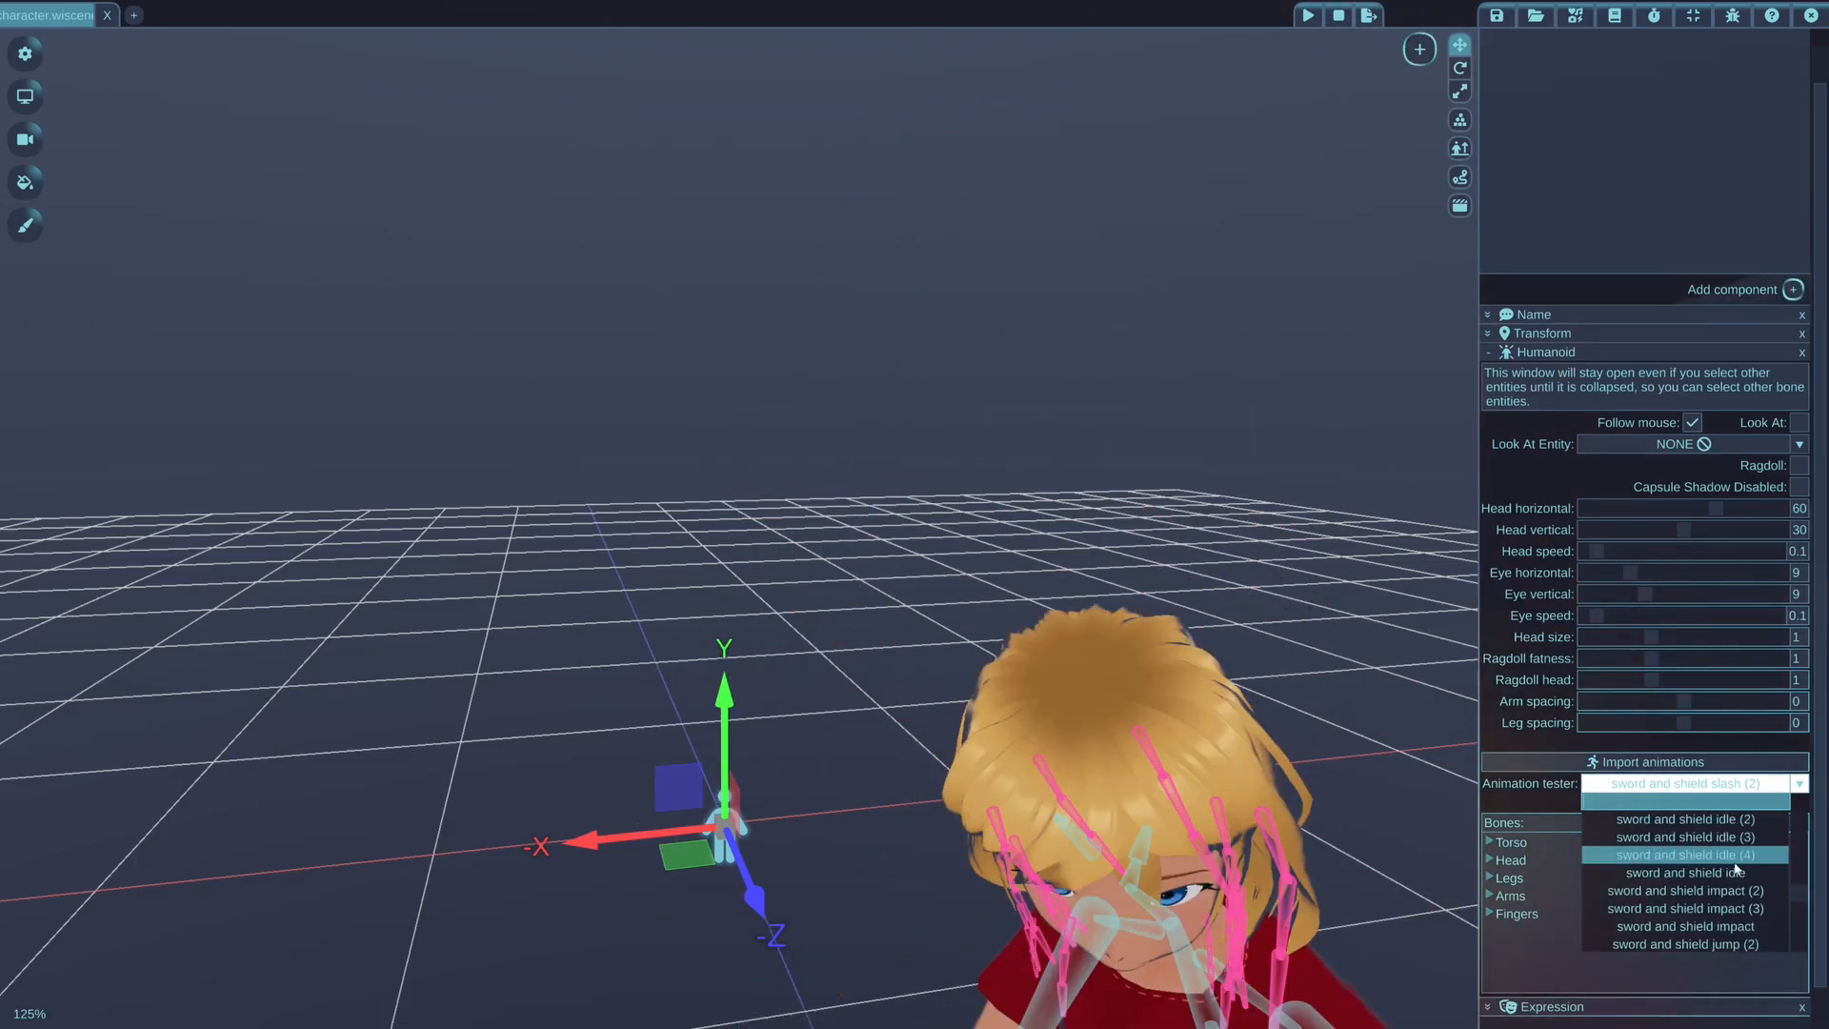
pyautogui.click(1740, 858)
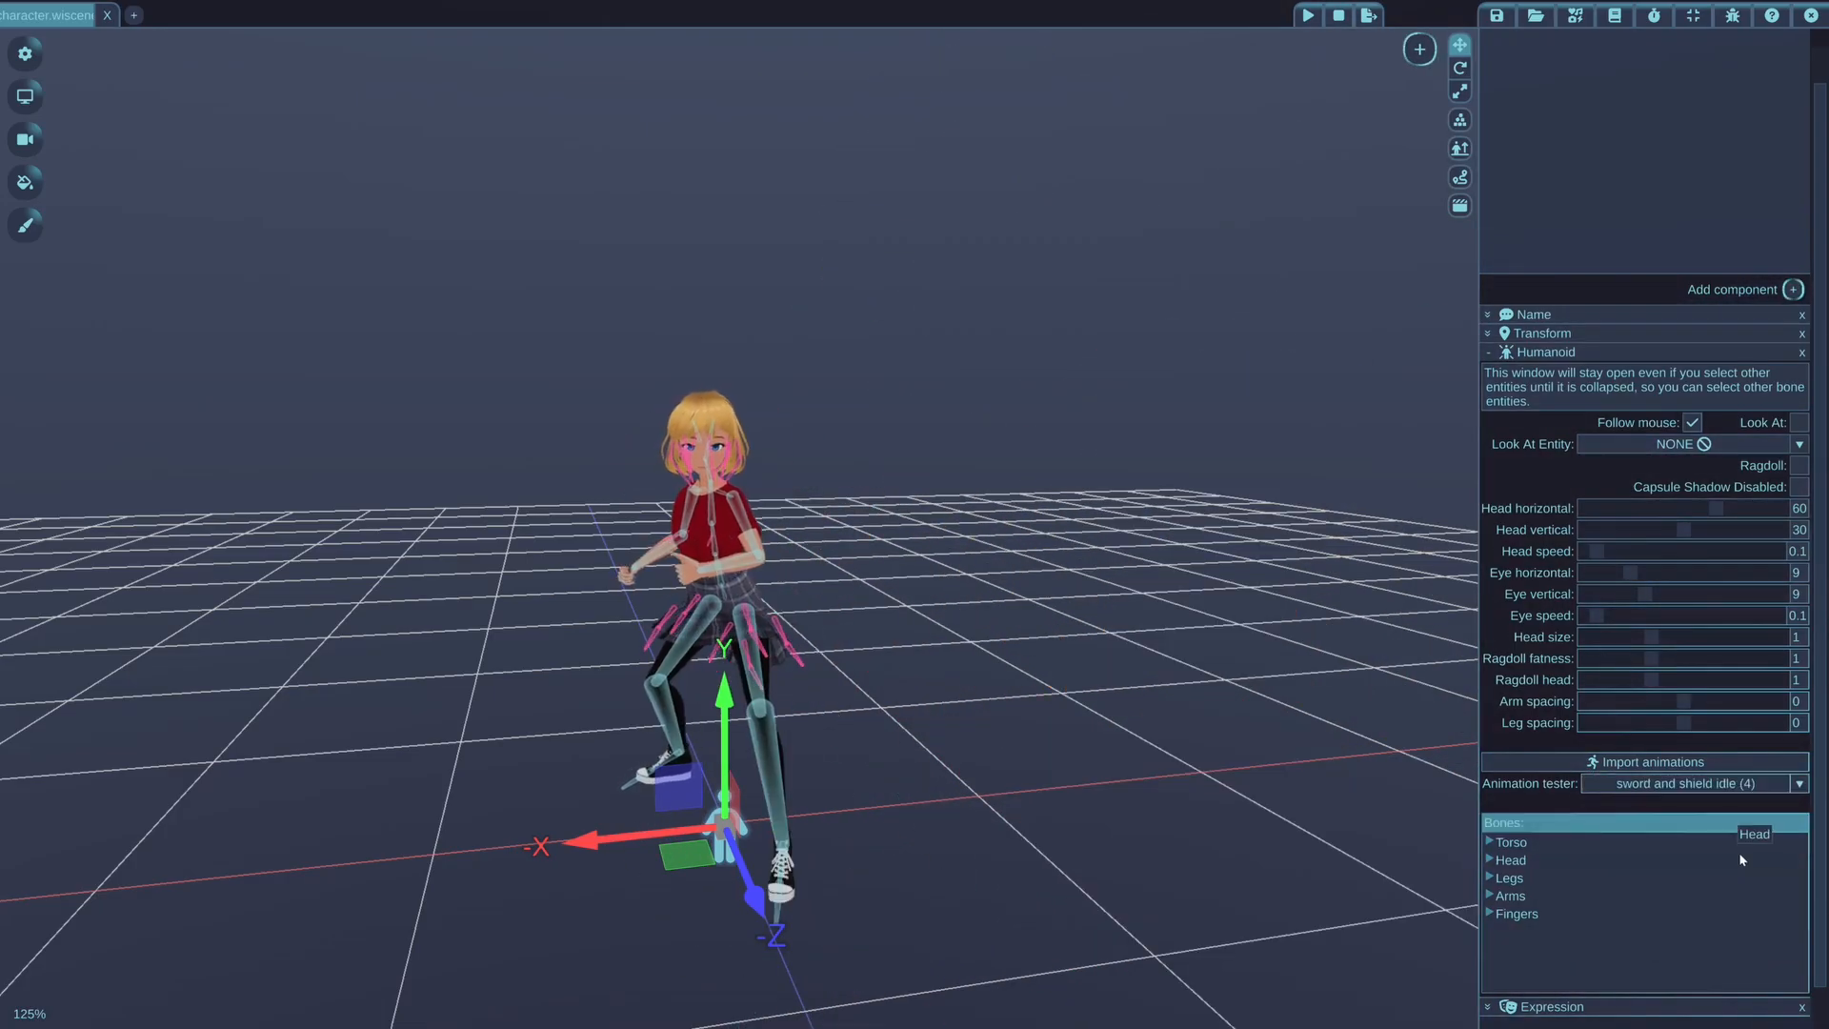
pyautogui.click(1715, 783)
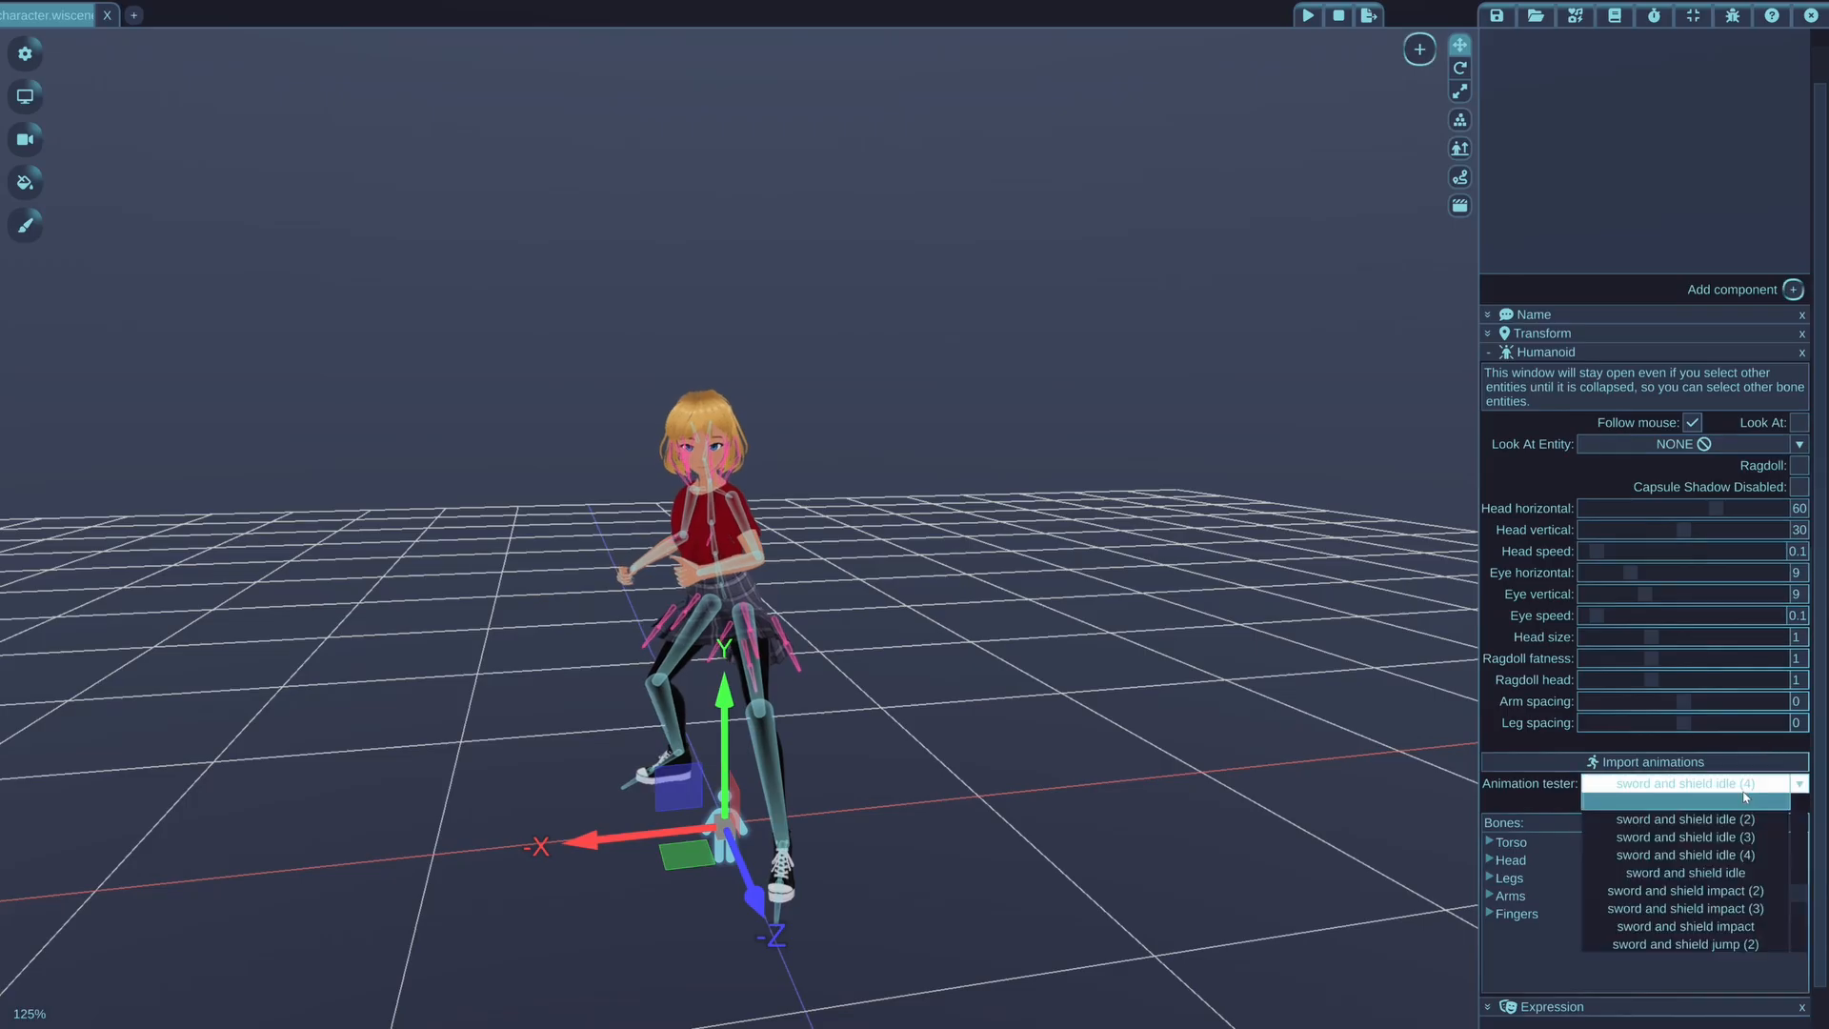
pyautogui.click(1740, 871)
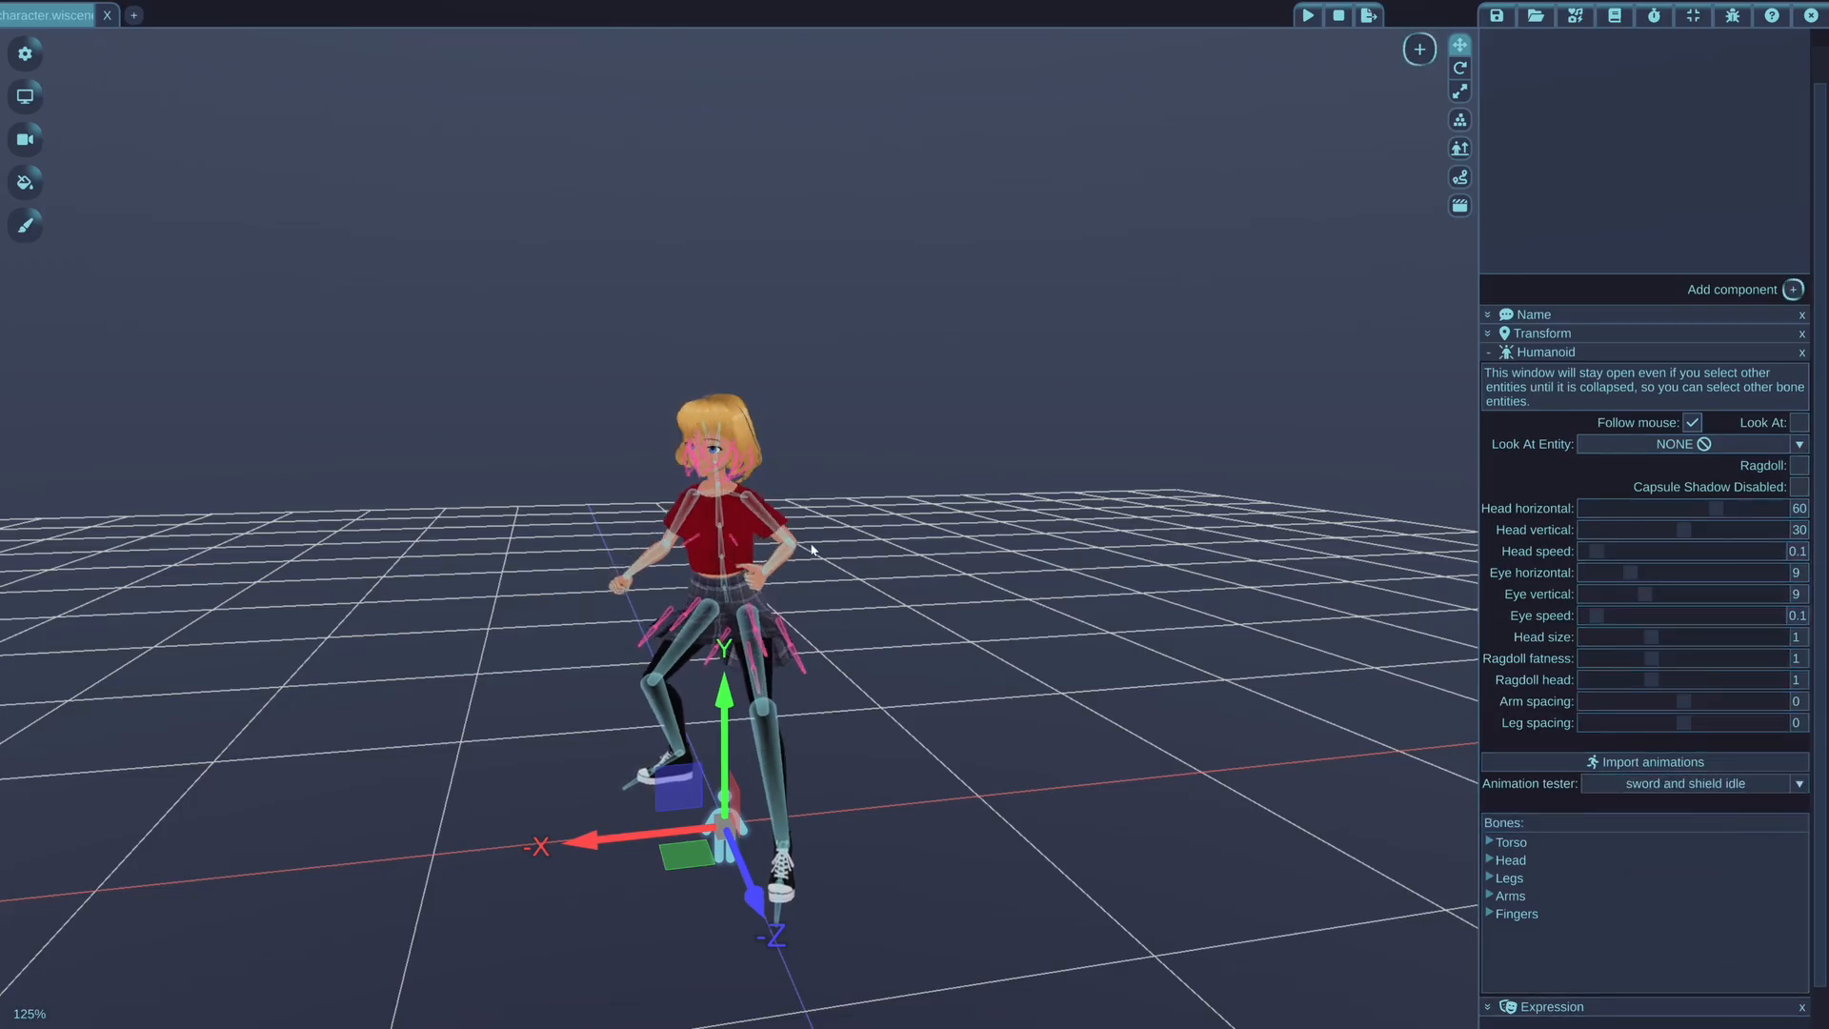
# Adjust the humanoid's arm spacing to about -0.02 and its leg spacing to about 0.12
pyautogui.moveTo(819, 539); pyautogui.dragTo(759, 650, button='middle')
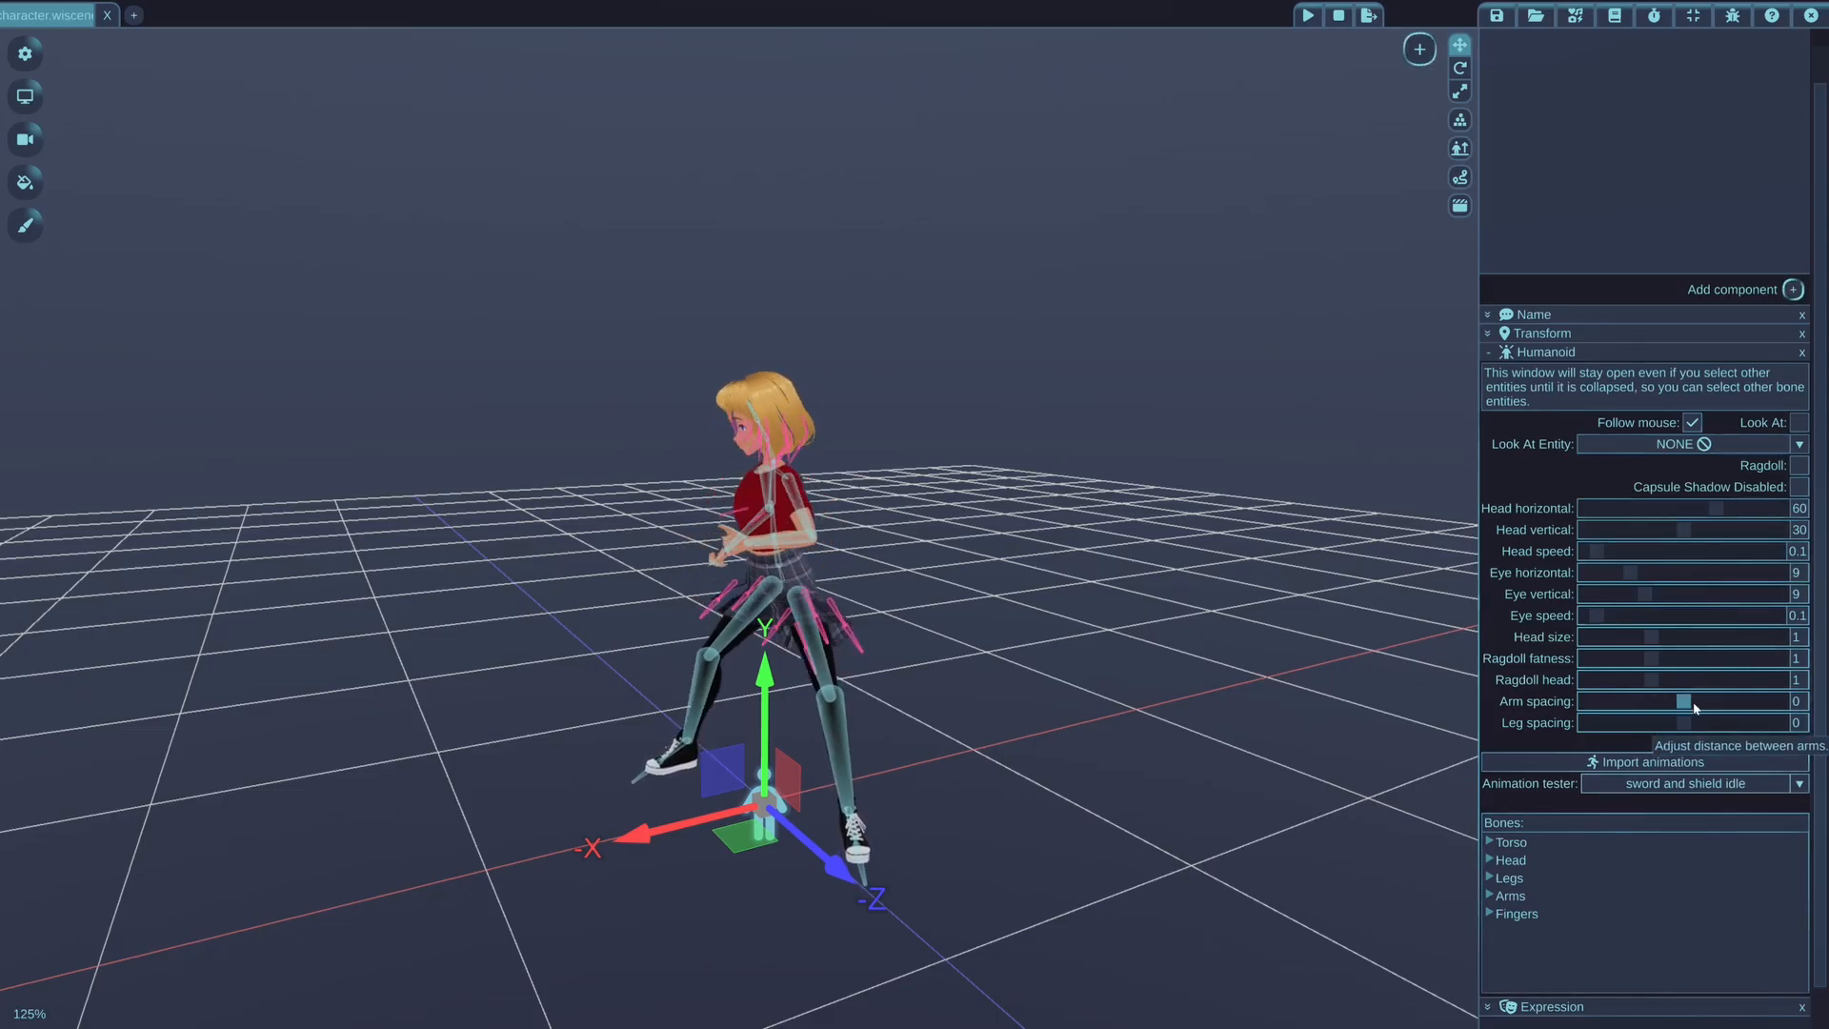
pyautogui.moveTo(1697, 704); pyautogui.dragTo(1635, 722)
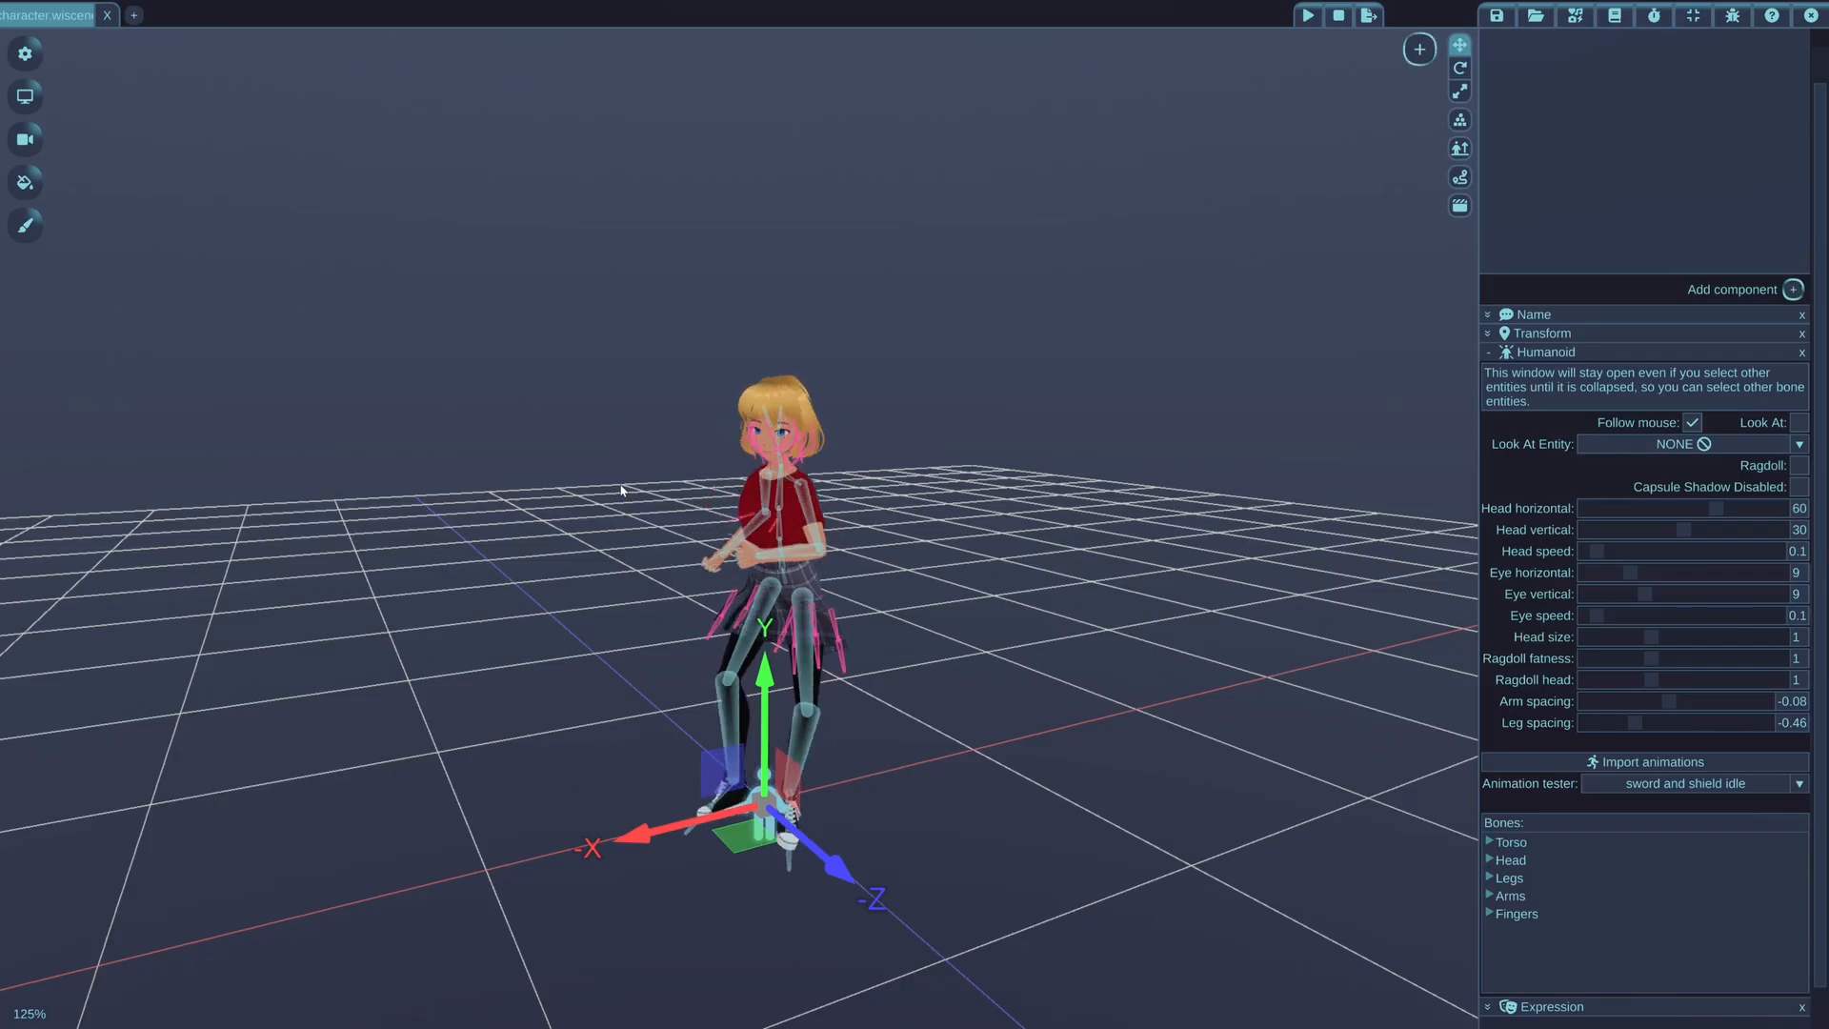
pyautogui.moveTo(1634, 722); pyautogui.dragTo(1690, 722)
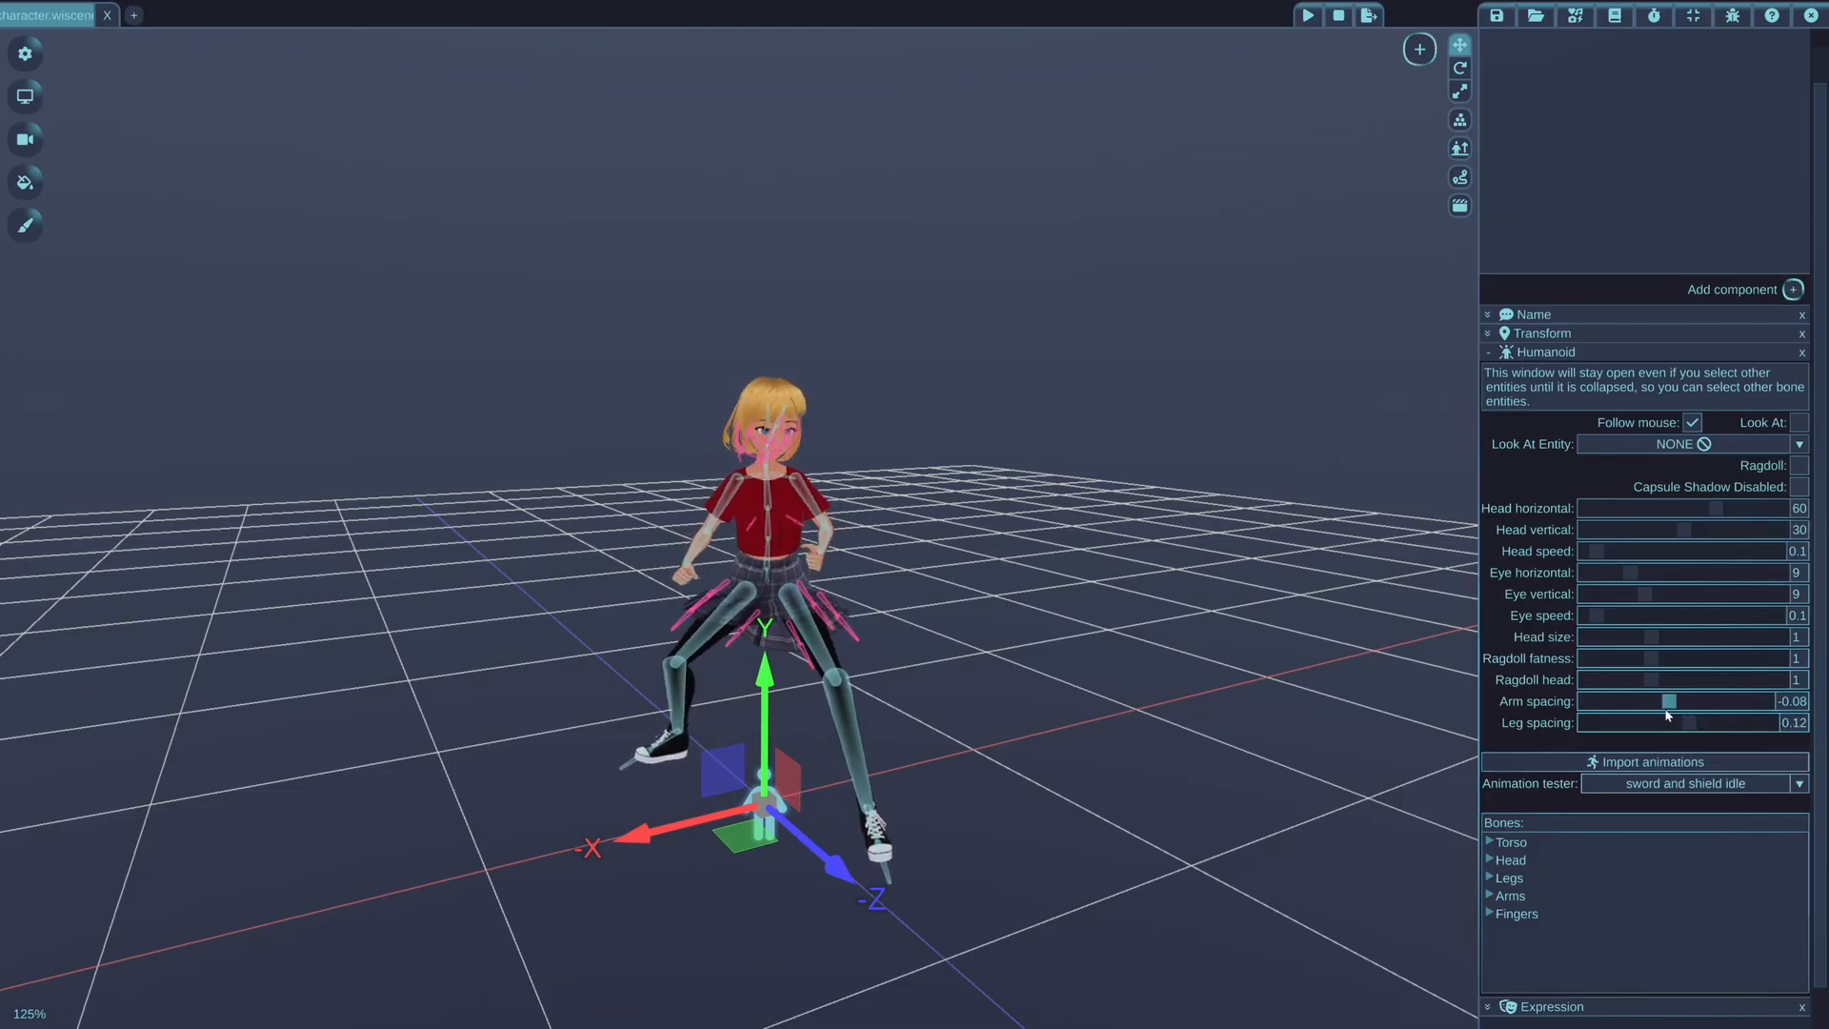
pyautogui.moveTo(1669, 706); pyautogui.dragTo(1667, 708)
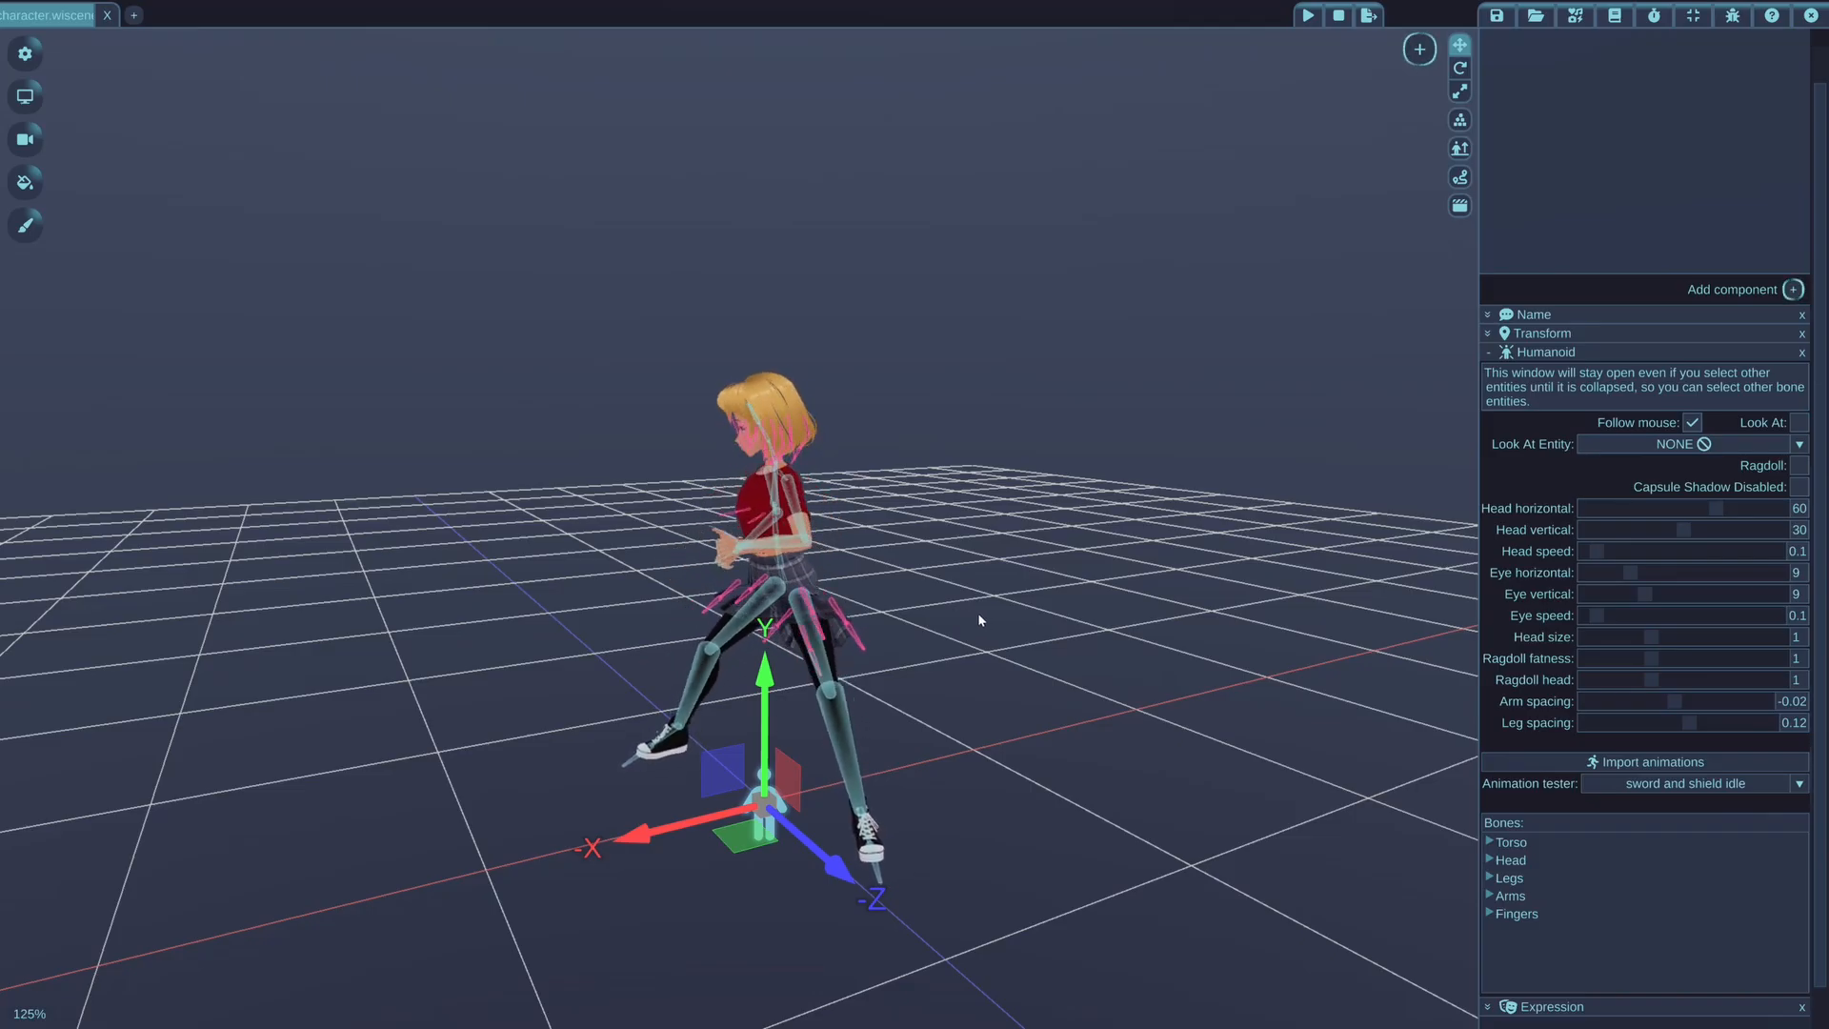
# Close the character scene and load the recently used character_controller.lua script from the Content Browser
pyautogui.click(111, 21)
pyautogui.click(1559, 16)
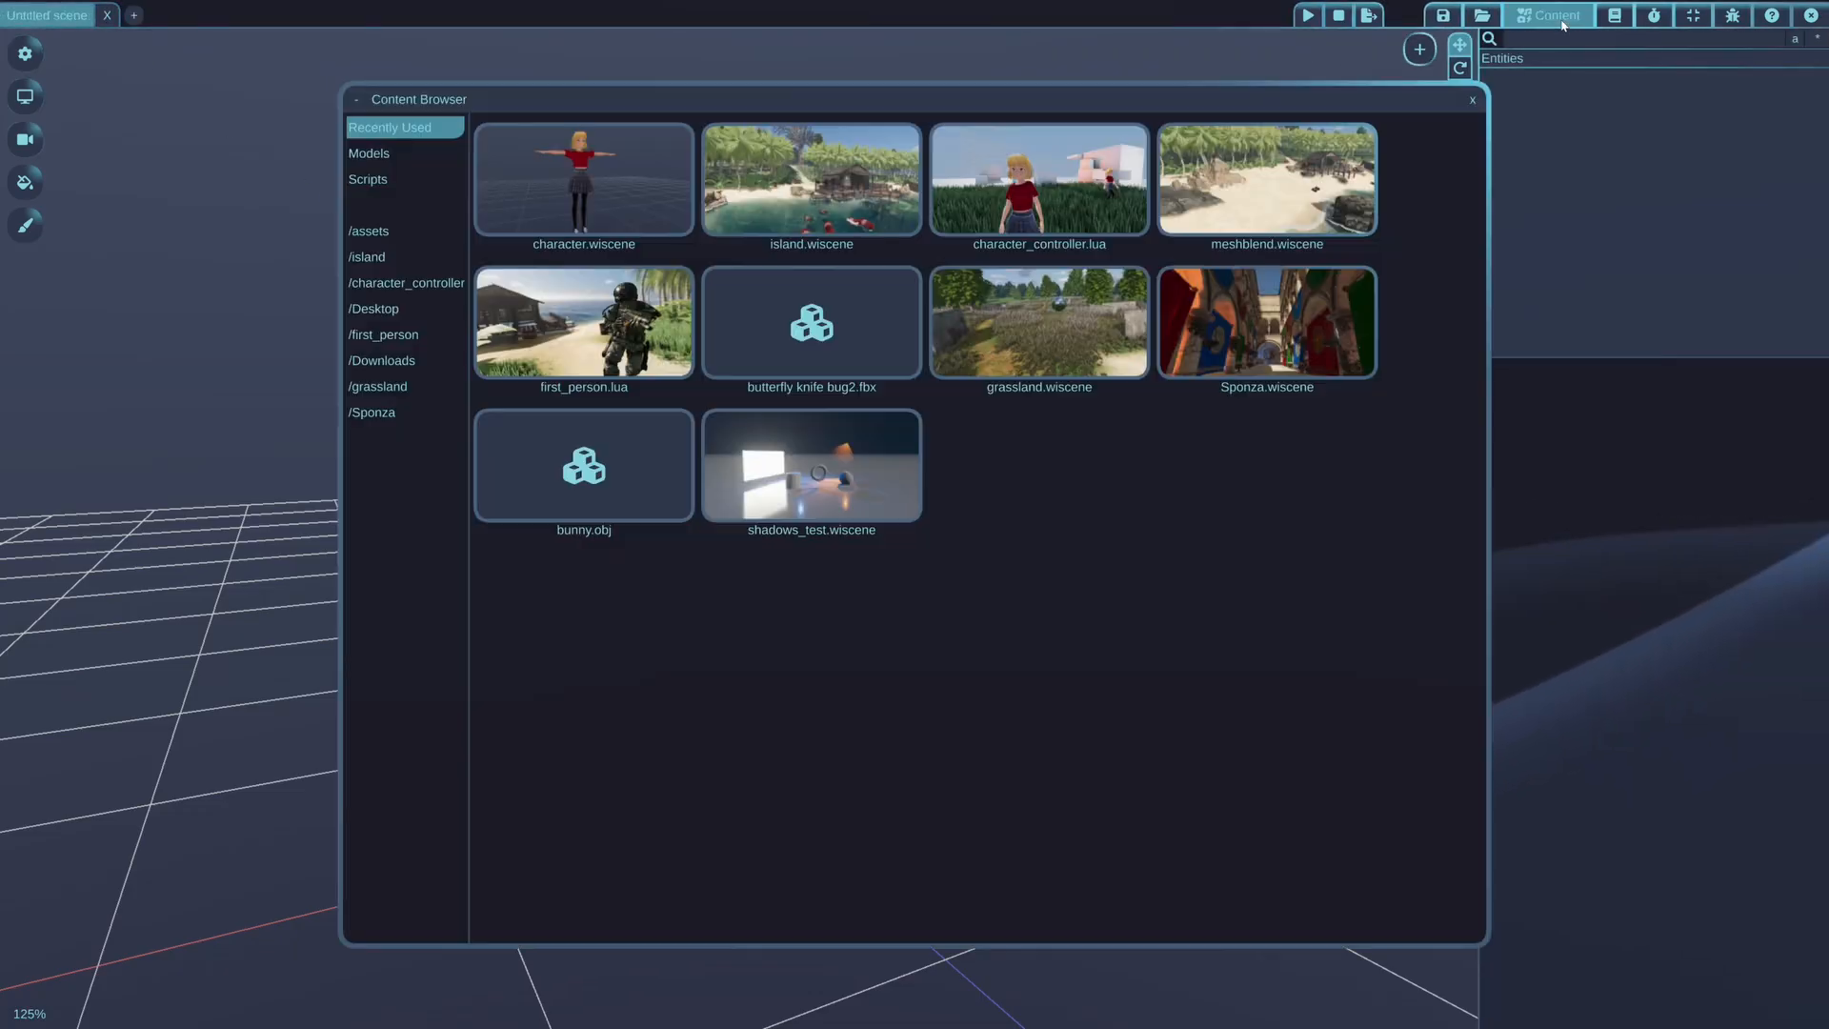
pyautogui.click(1039, 194)
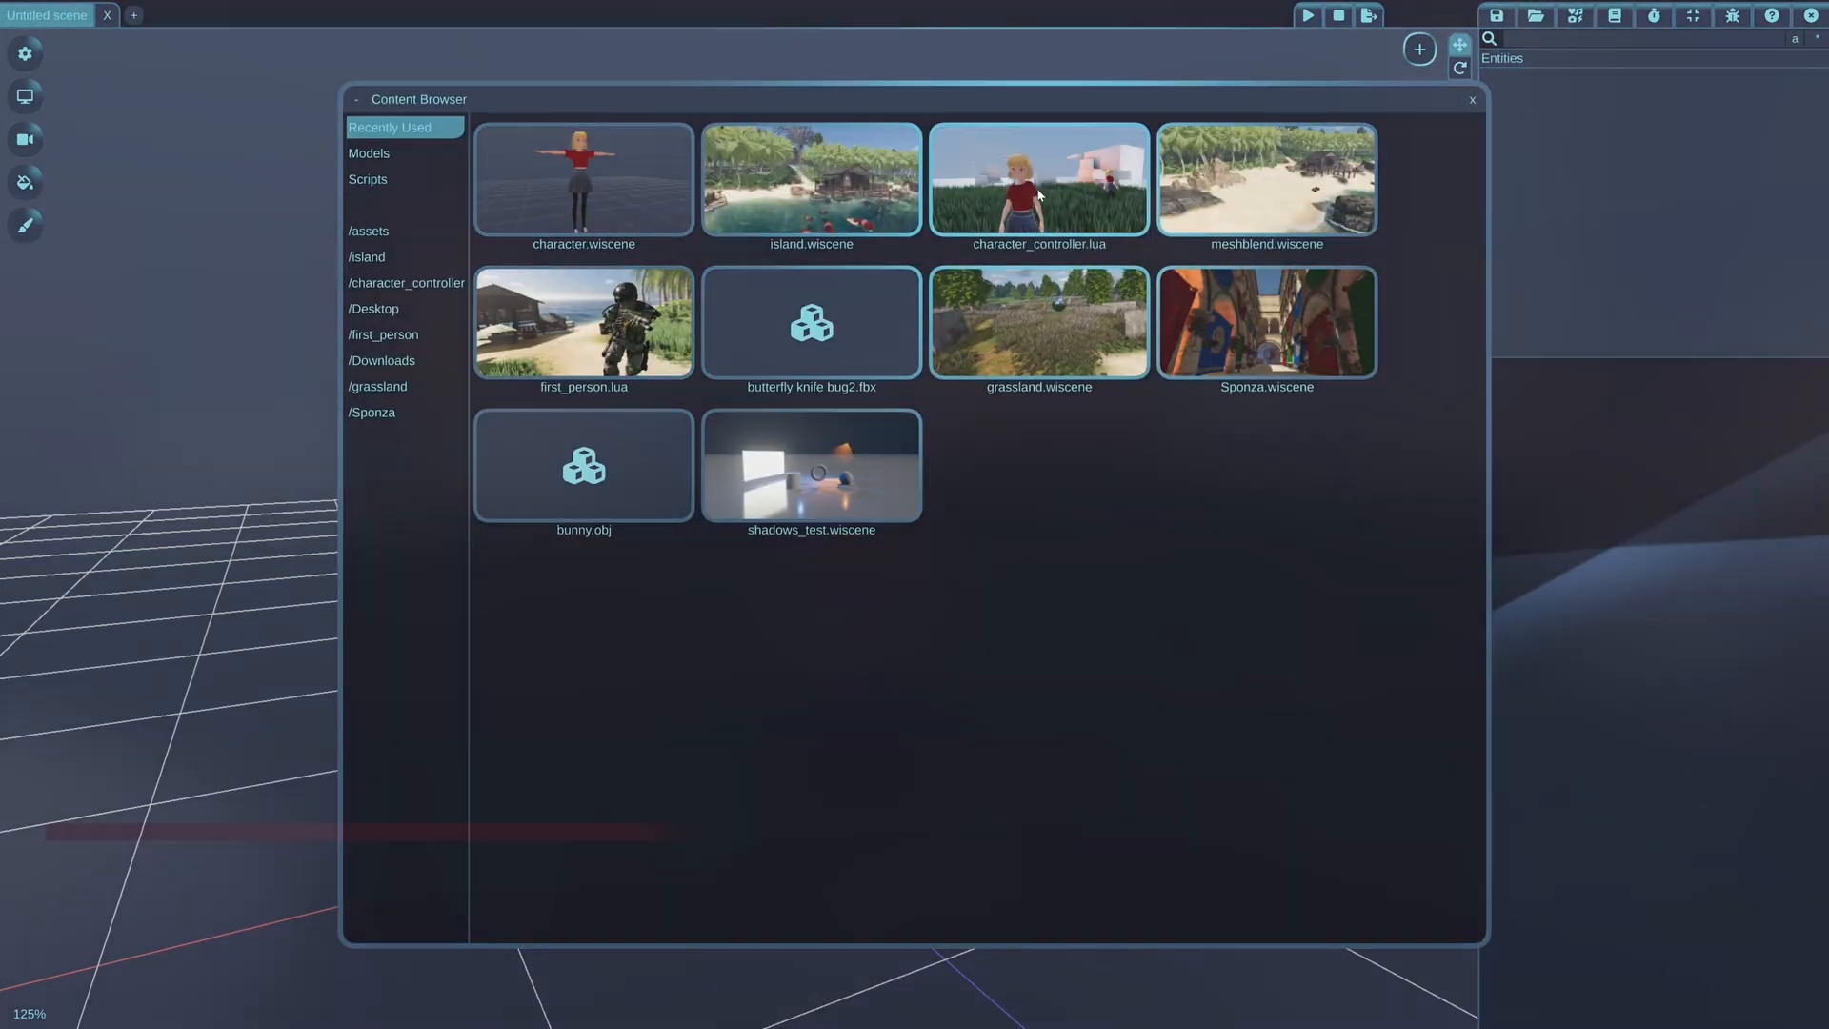
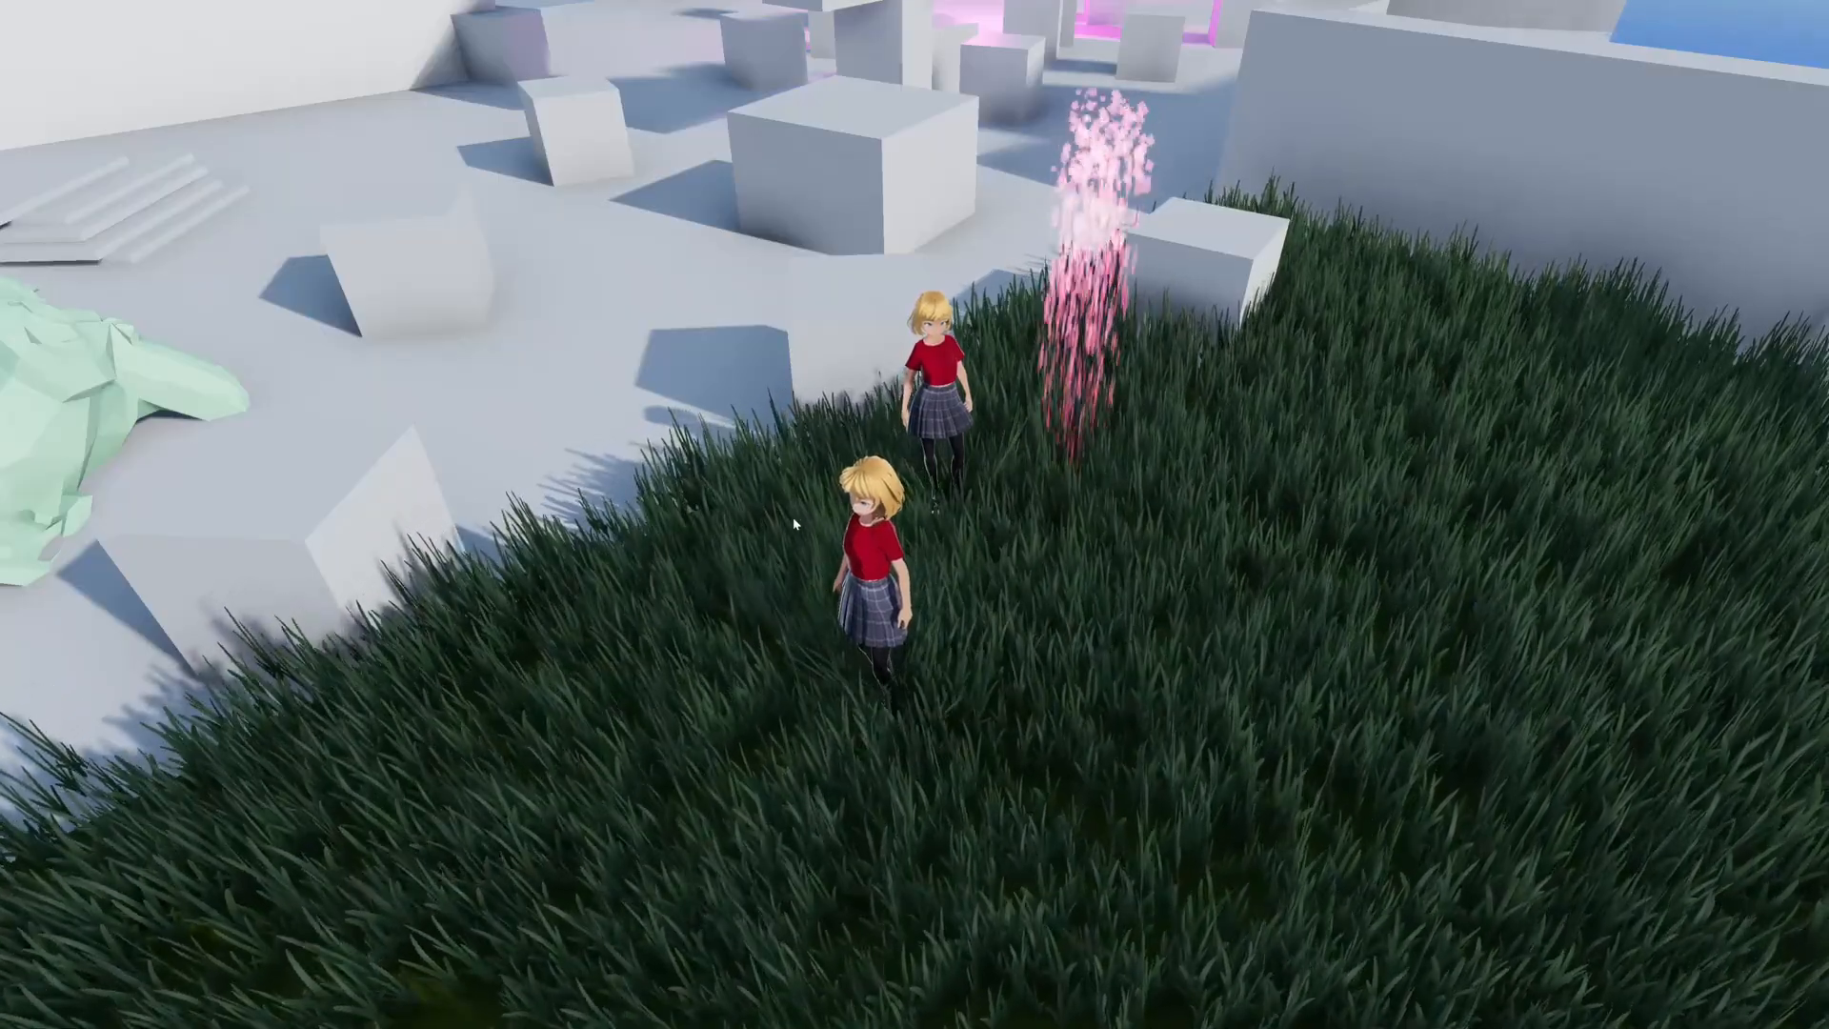
# View the two characters in the running character controller sample from several angles, and stop the script
pyautogui.click(792, 517)
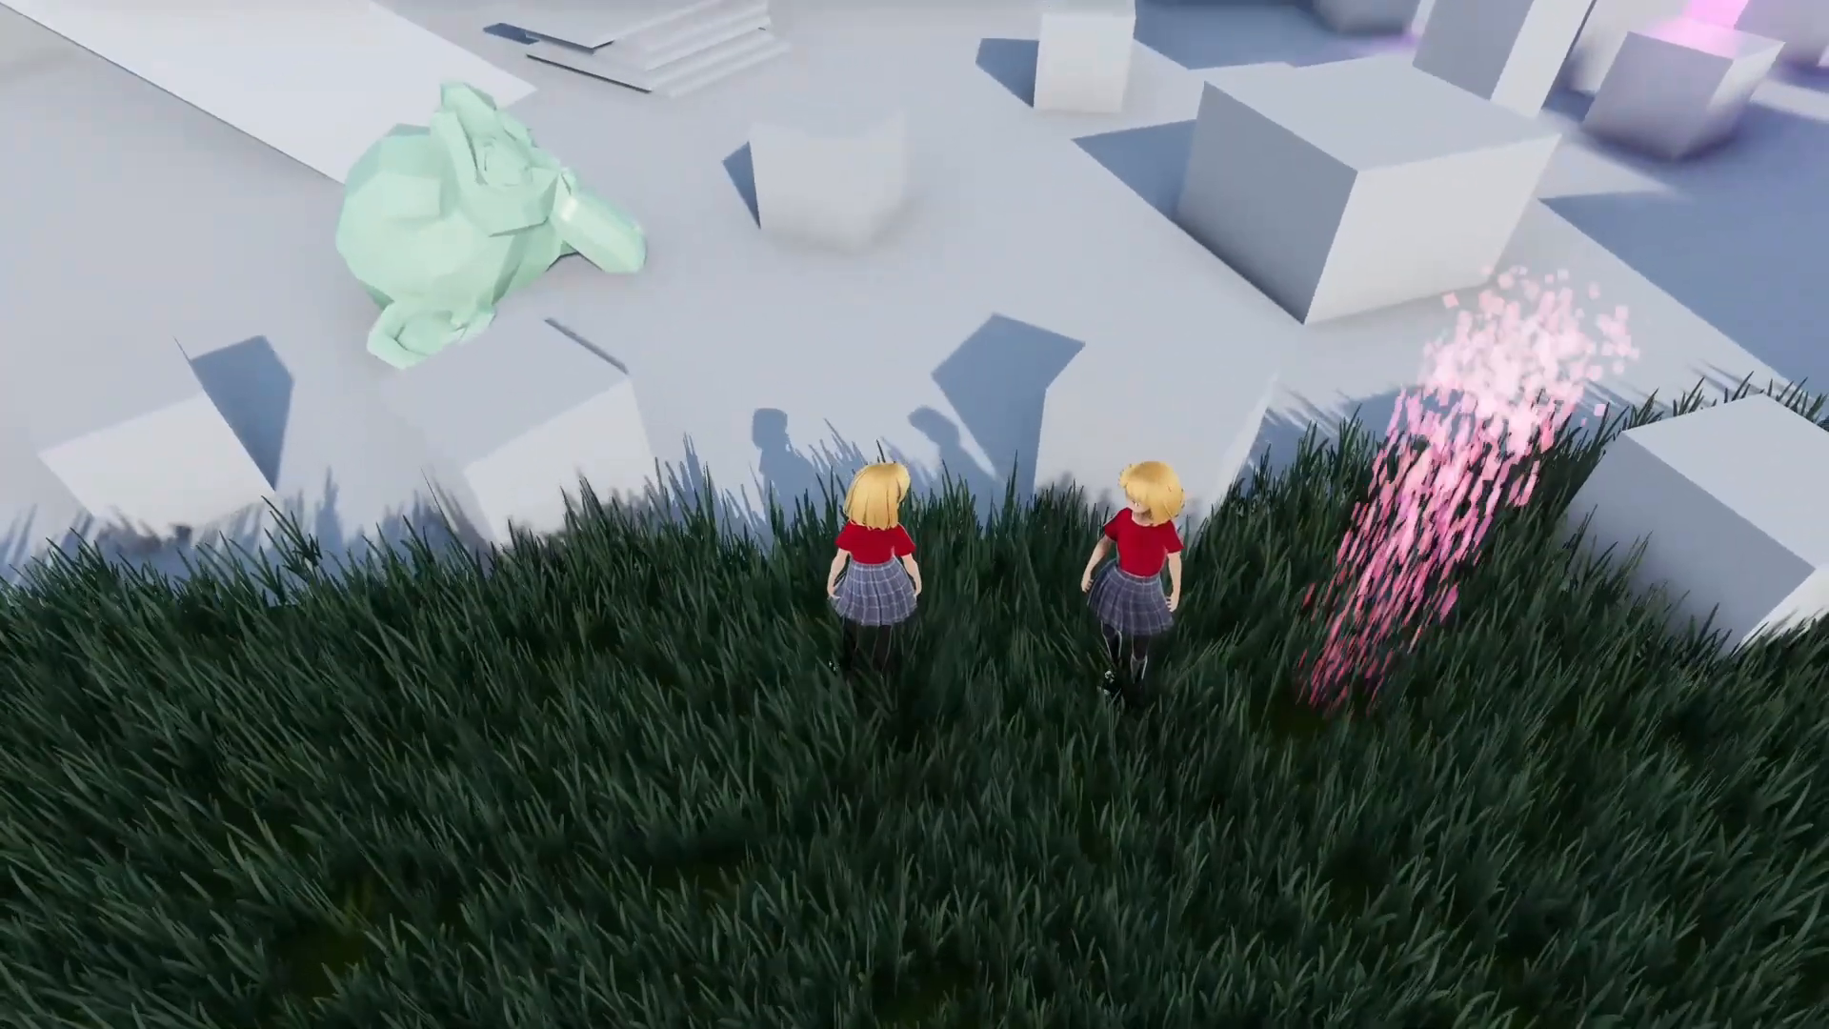
pyautogui.moveTo(793, 517); pyautogui.dragTo(828, 594)
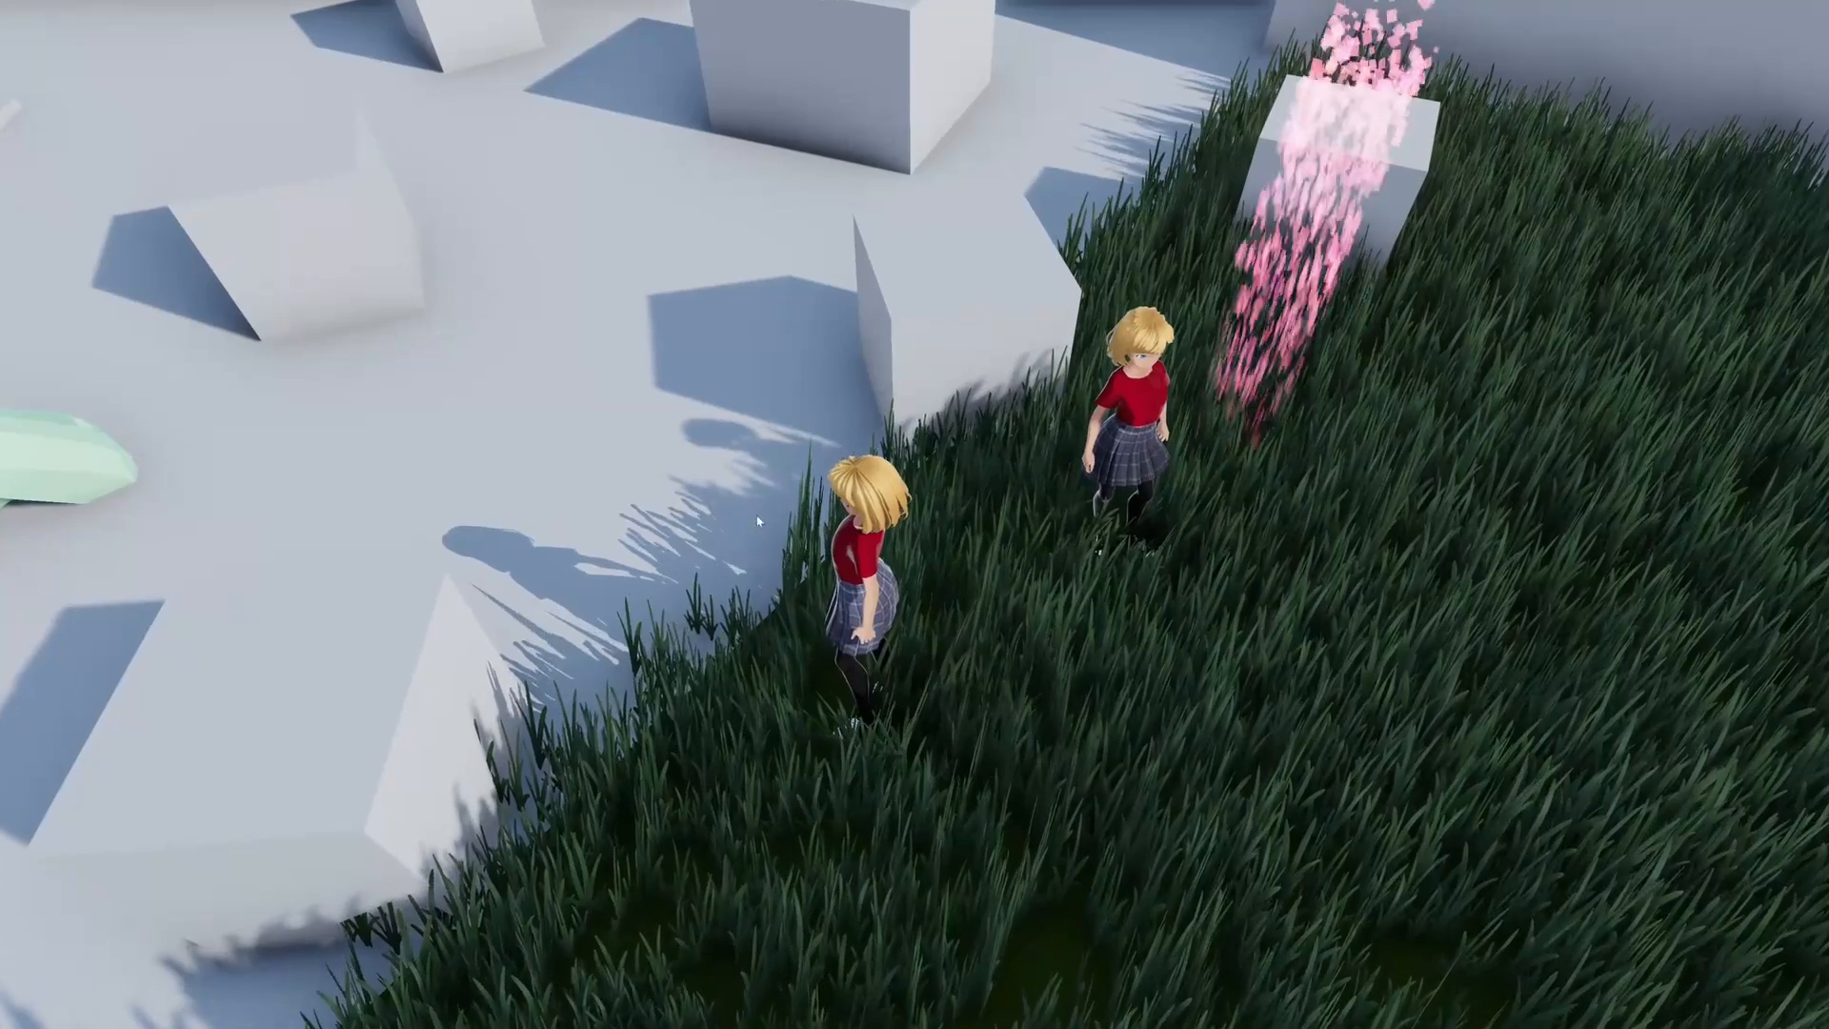
pyautogui.moveTo(718, 653); pyautogui.dragTo(851, 548)
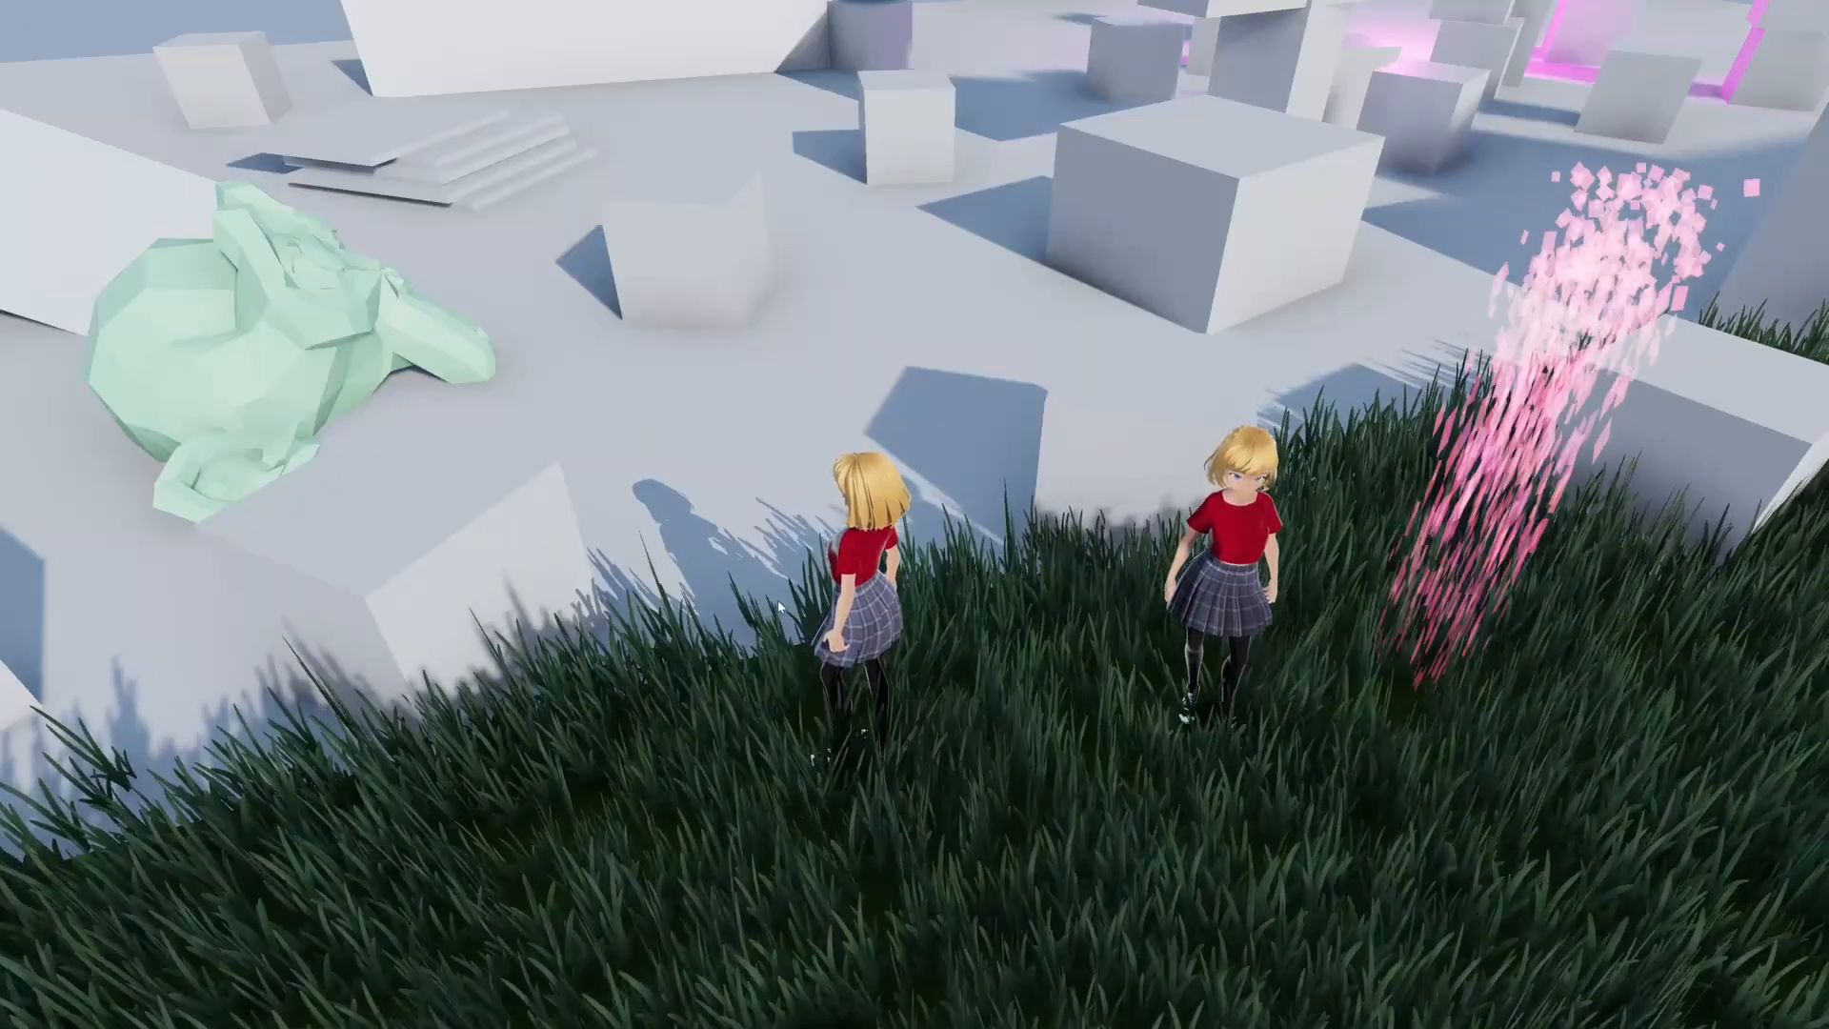
pyautogui.moveTo(779, 607); pyautogui.dragTo(825, 565)
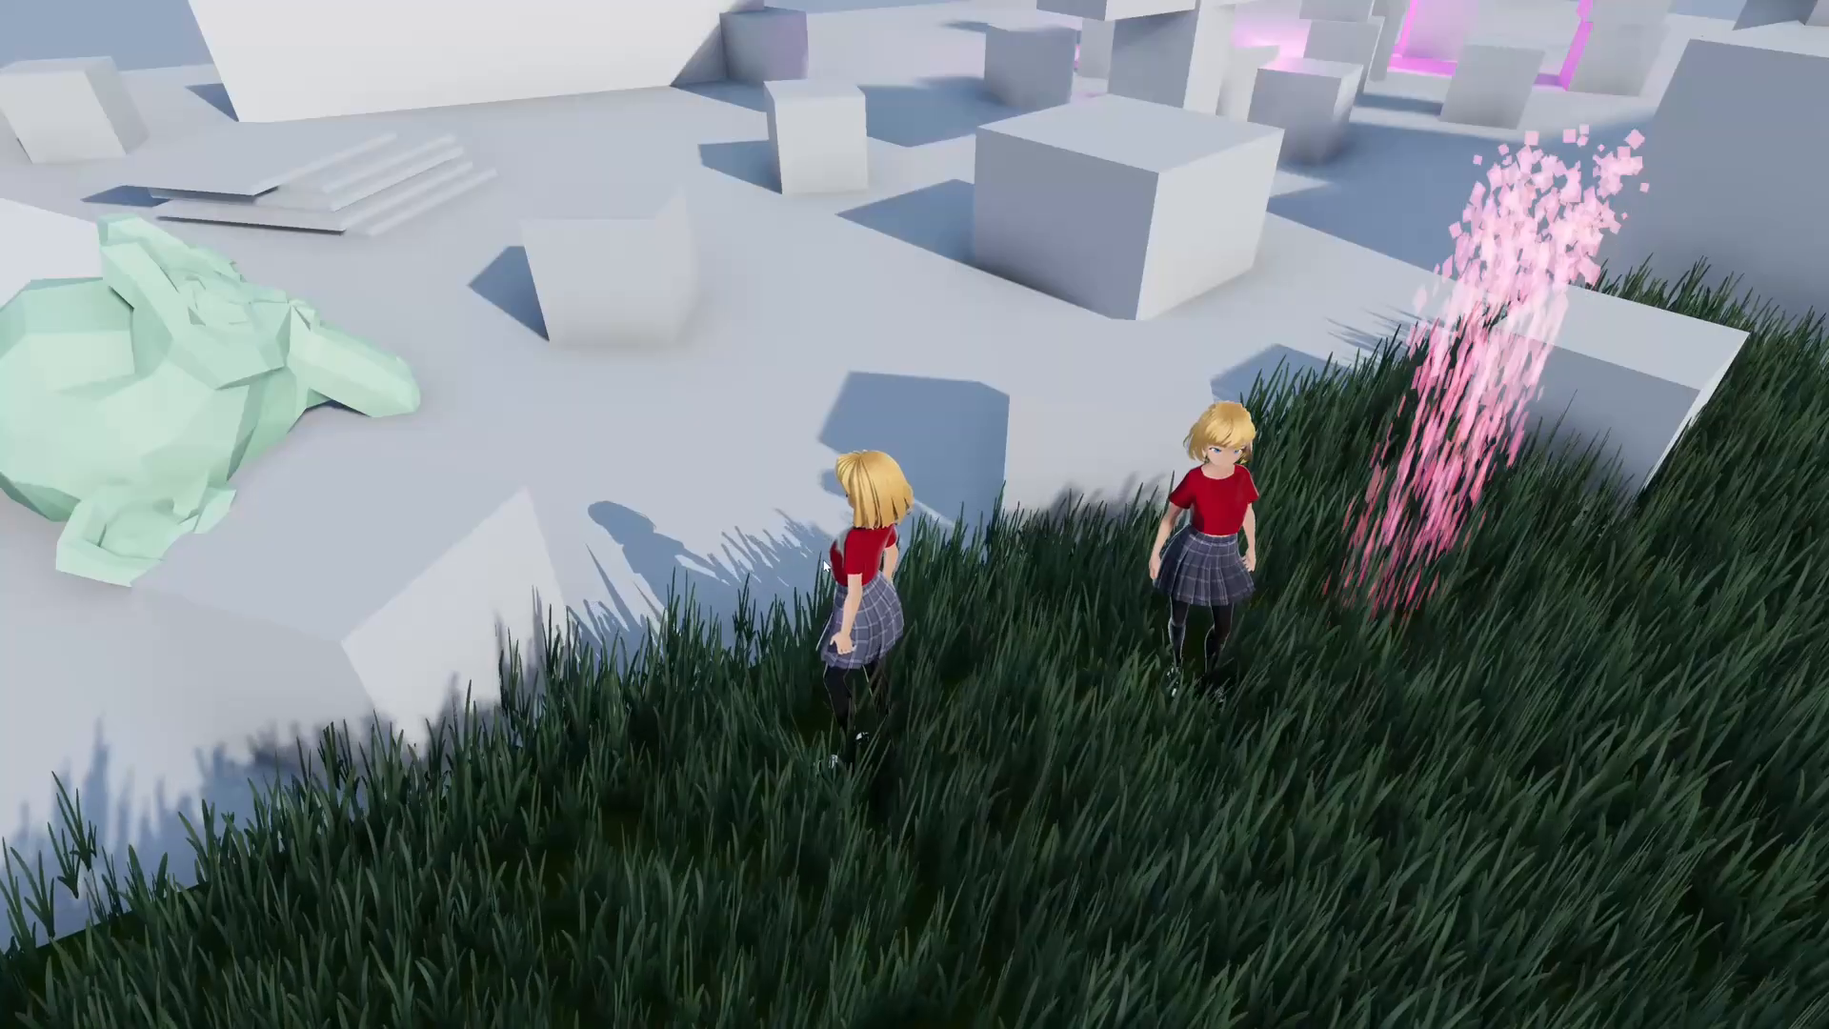
pyautogui.moveTo(825, 565); pyautogui.dragTo(893, 558)
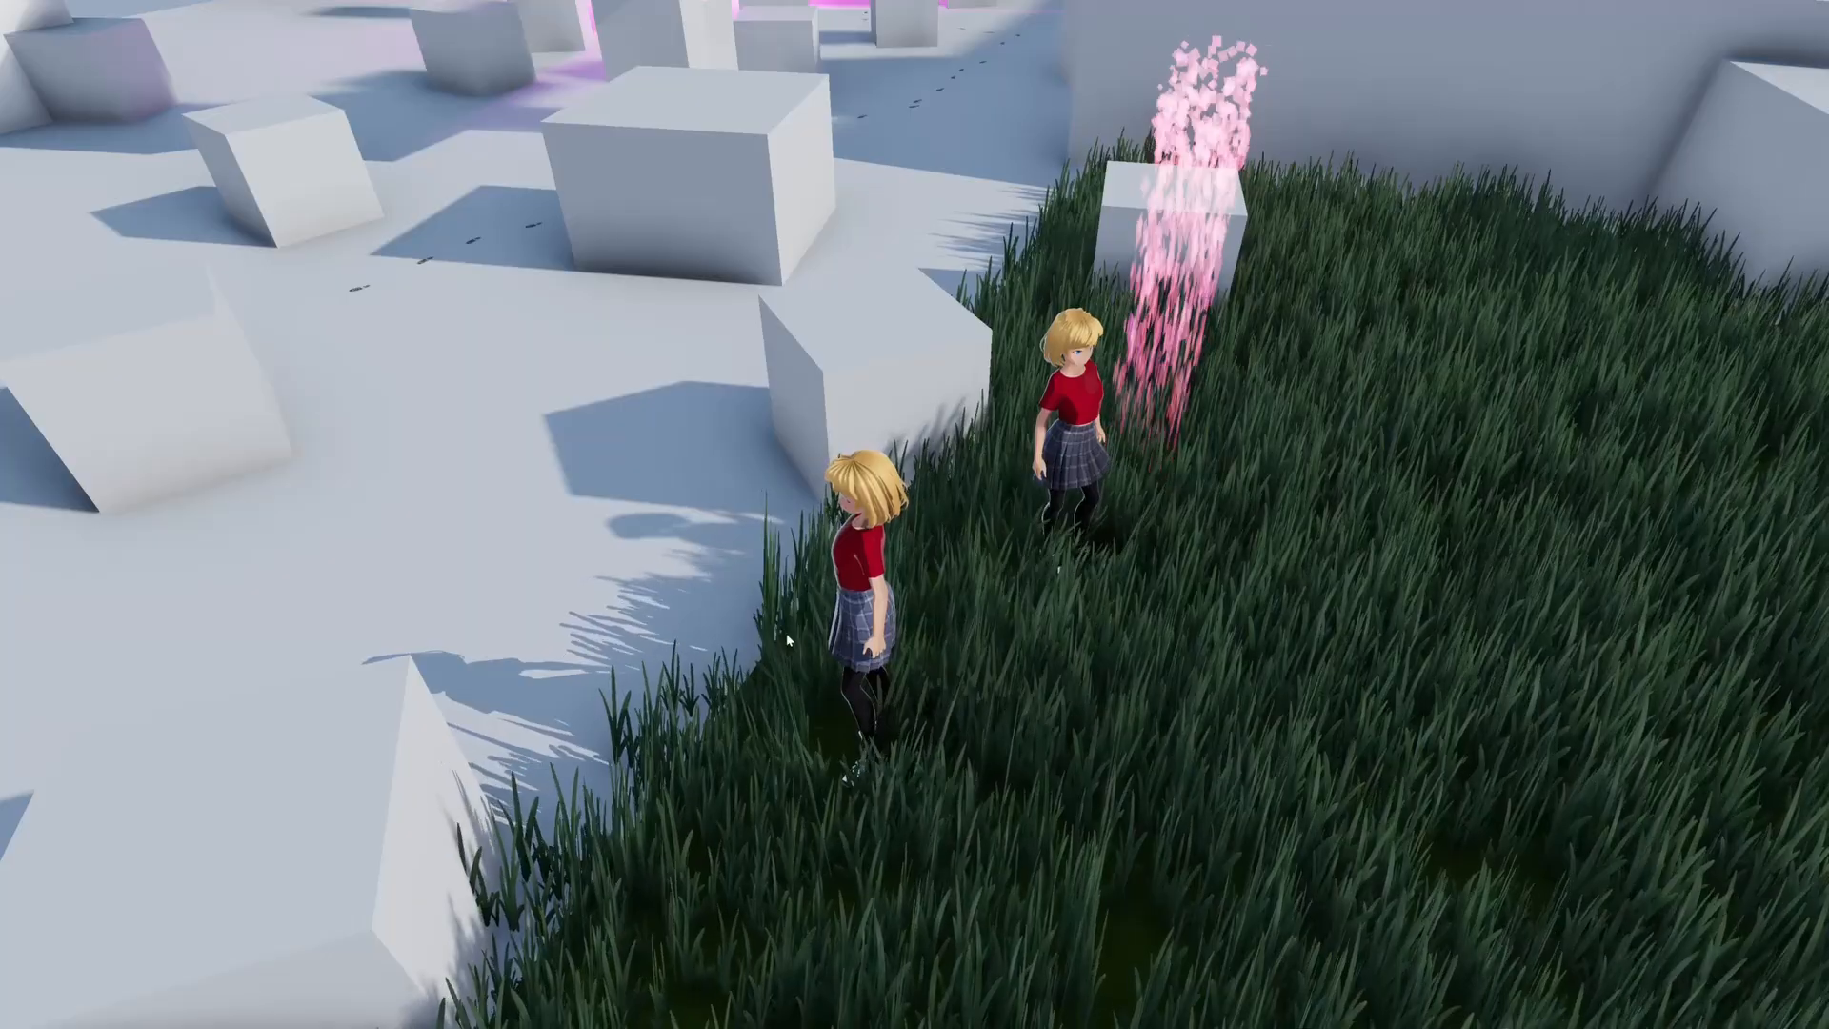
pyautogui.press('Escape')
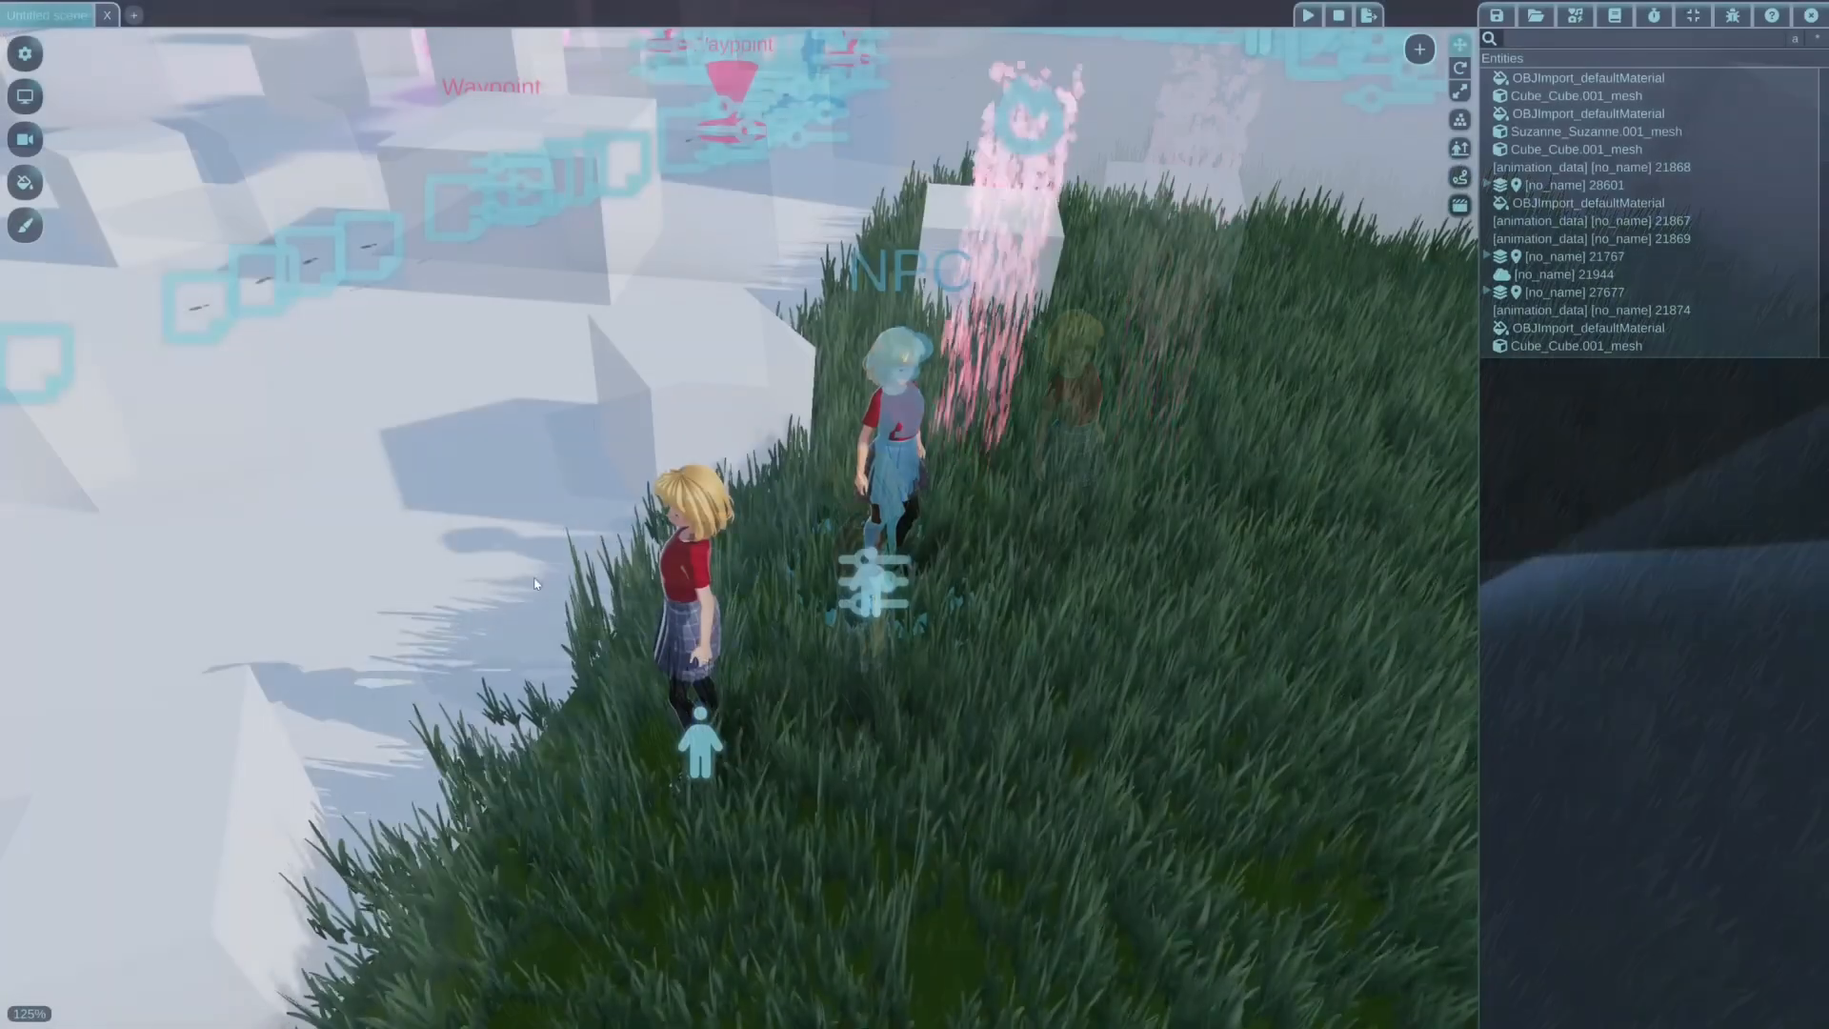
# Close the character controller scene and load the recently used meshblend.wiscene from the Content Browser
pyautogui.click(1574, 15)
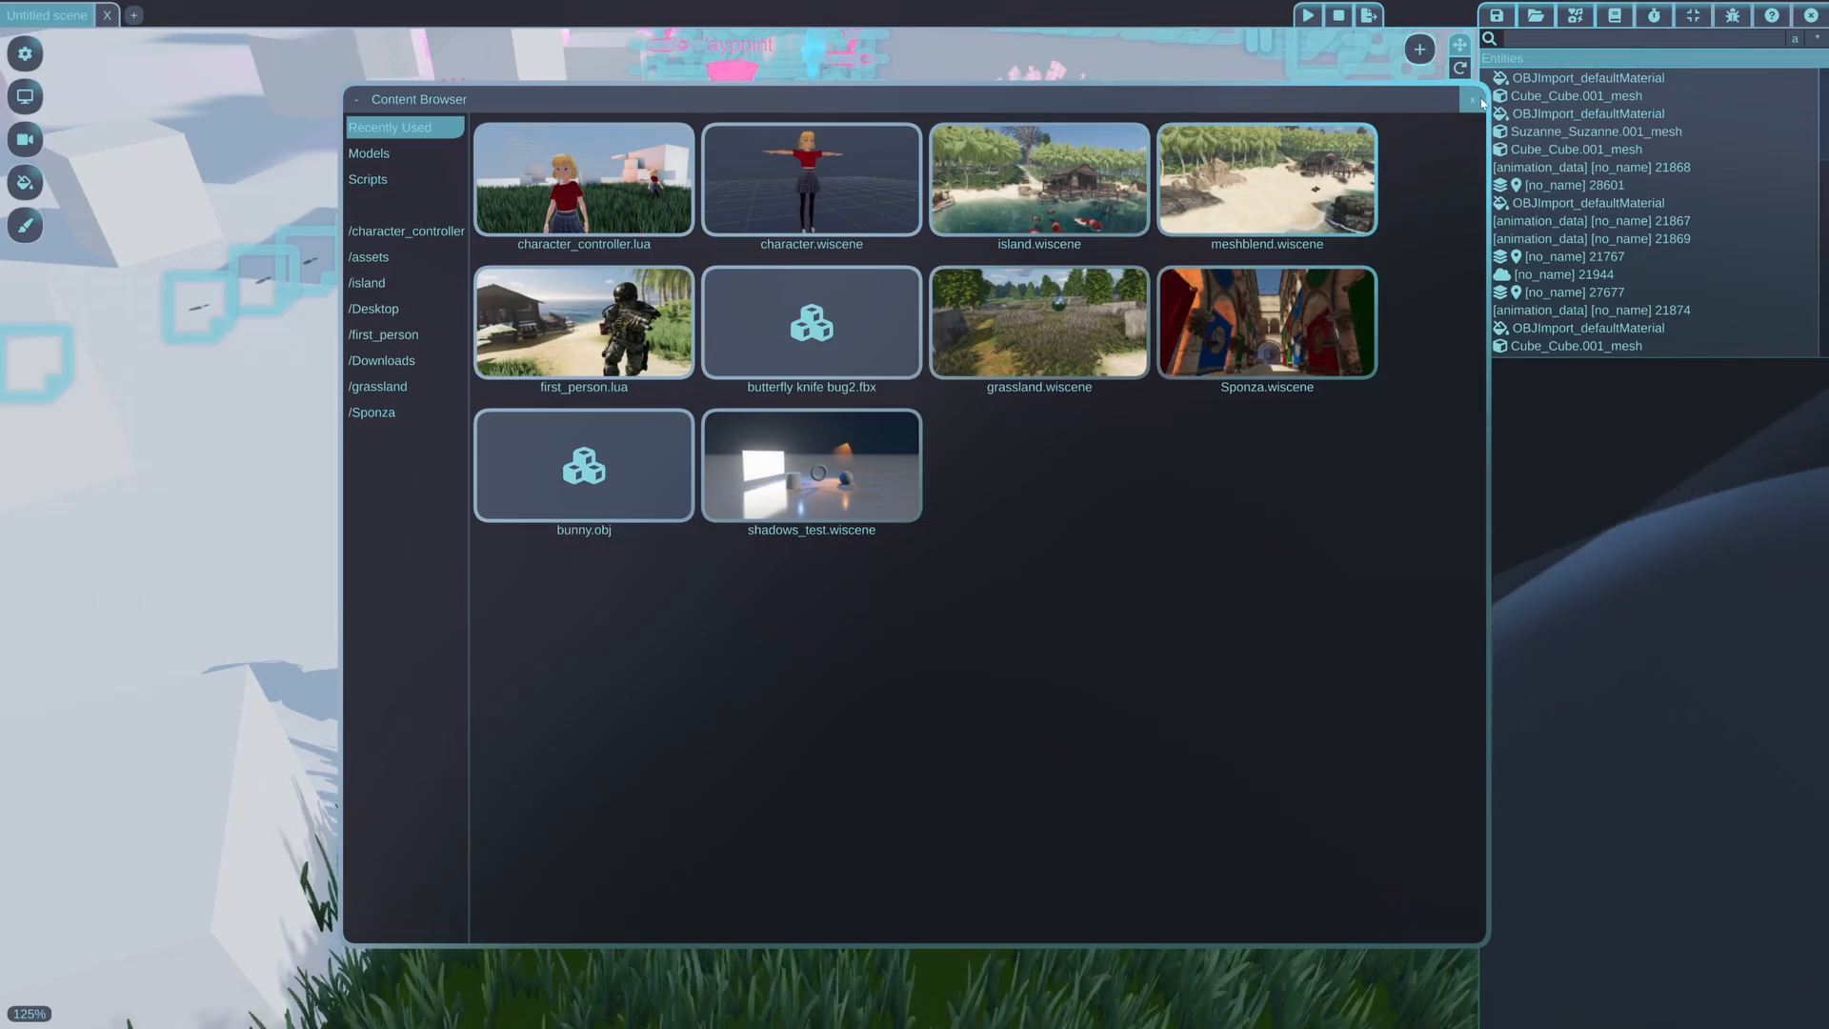
pyautogui.click(109, 16)
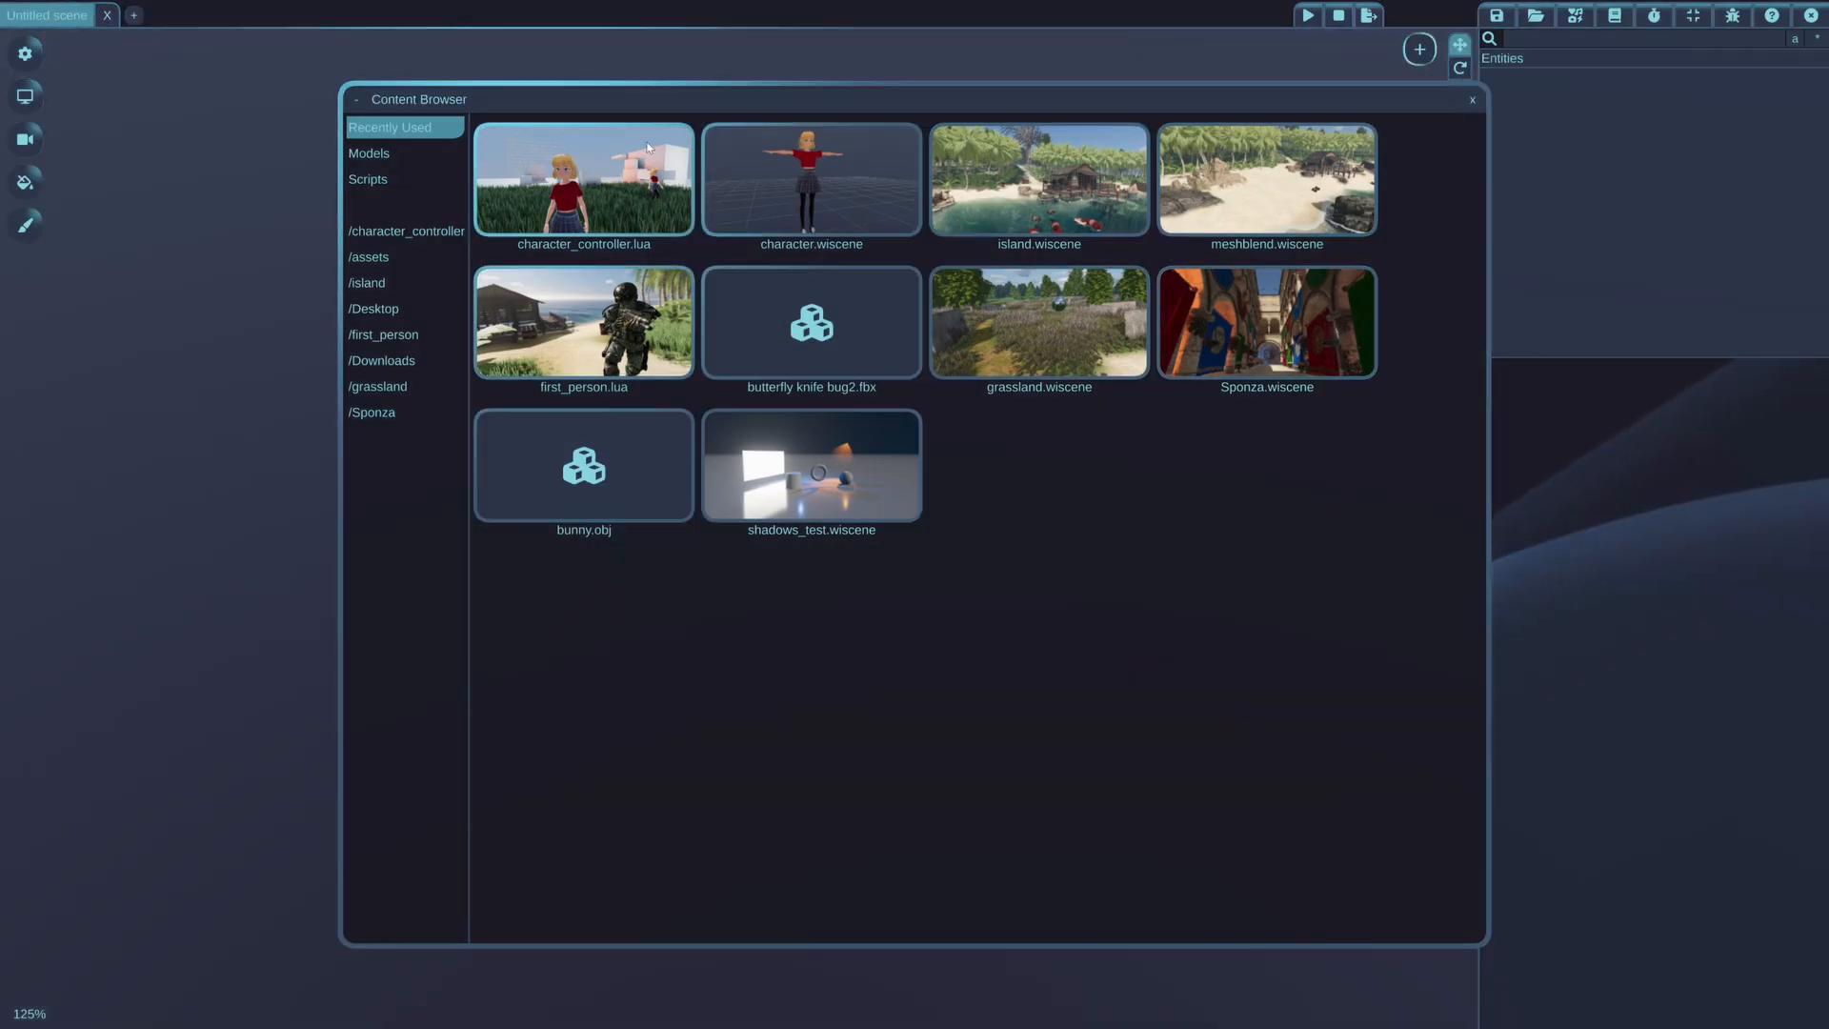
pyautogui.click(1258, 191)
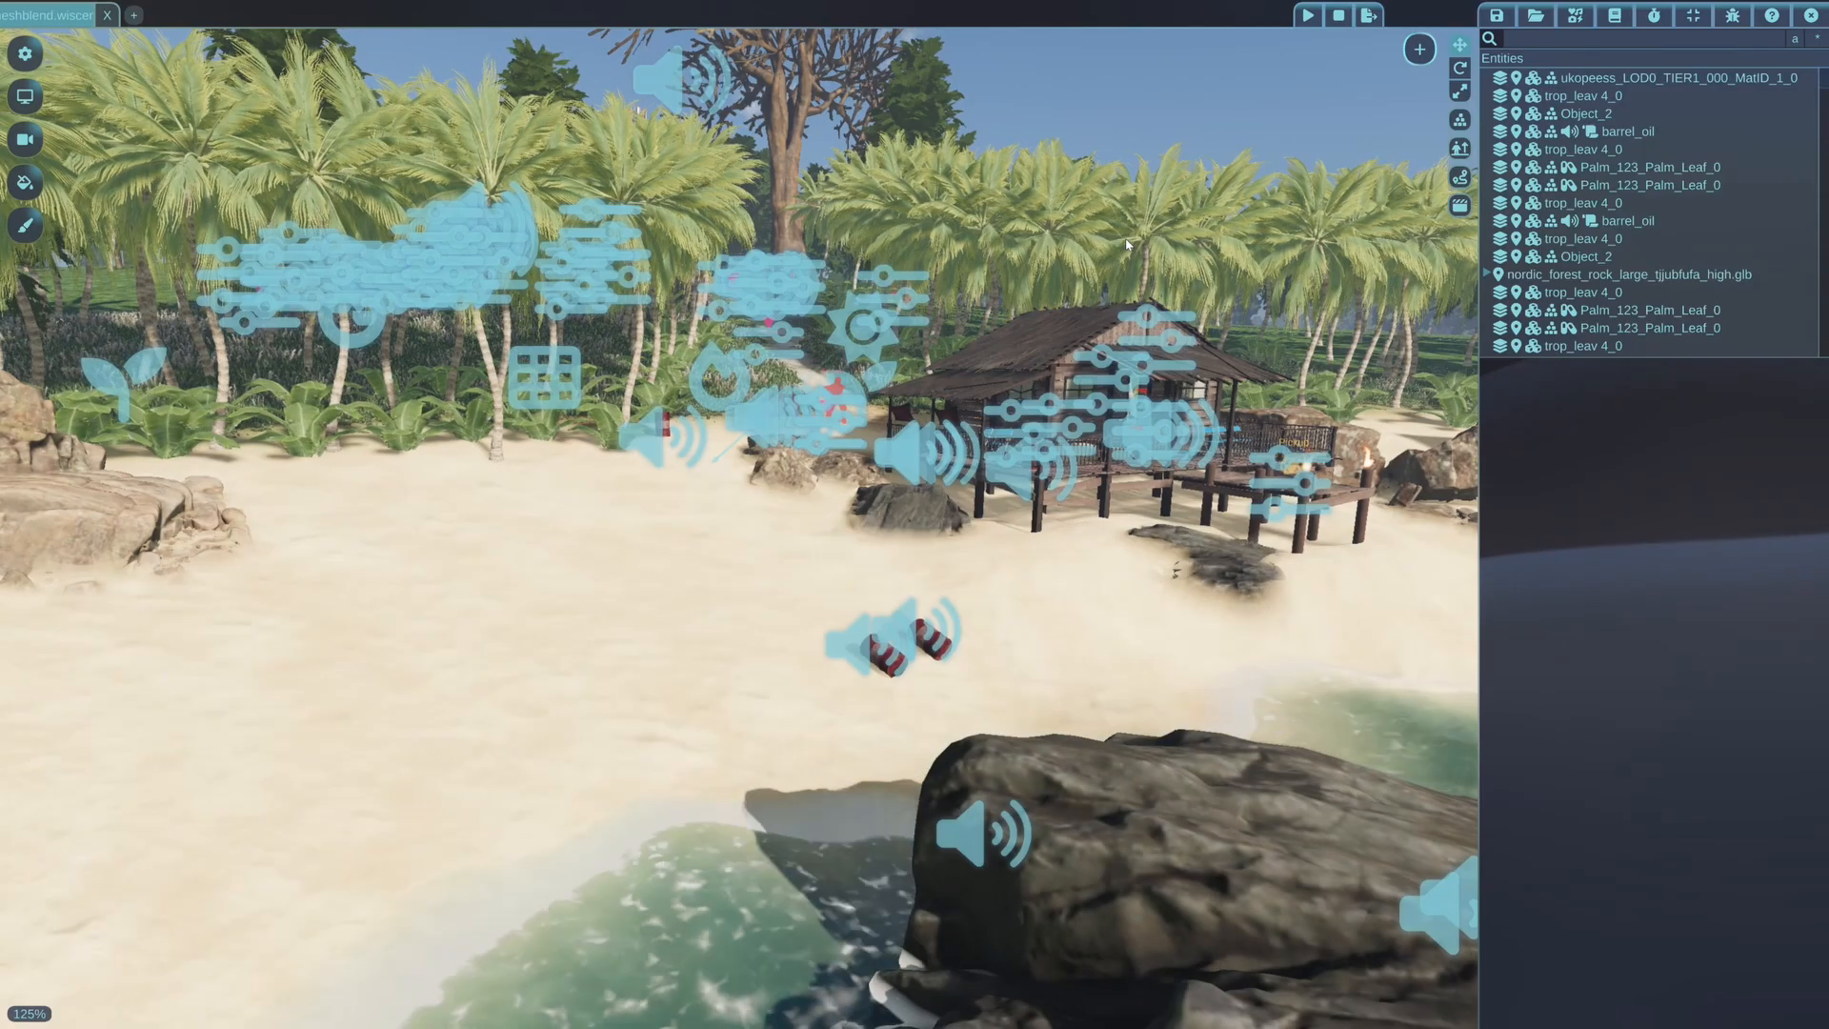
# Select the light layered rock beside the dark rock on the beach and reduce its material's Mesh Blend to 0
pyautogui.moveTo(1095, 416); pyautogui.dragTo(889, 427, button='right')
pyautogui.press('w')
pyautogui.press('w')
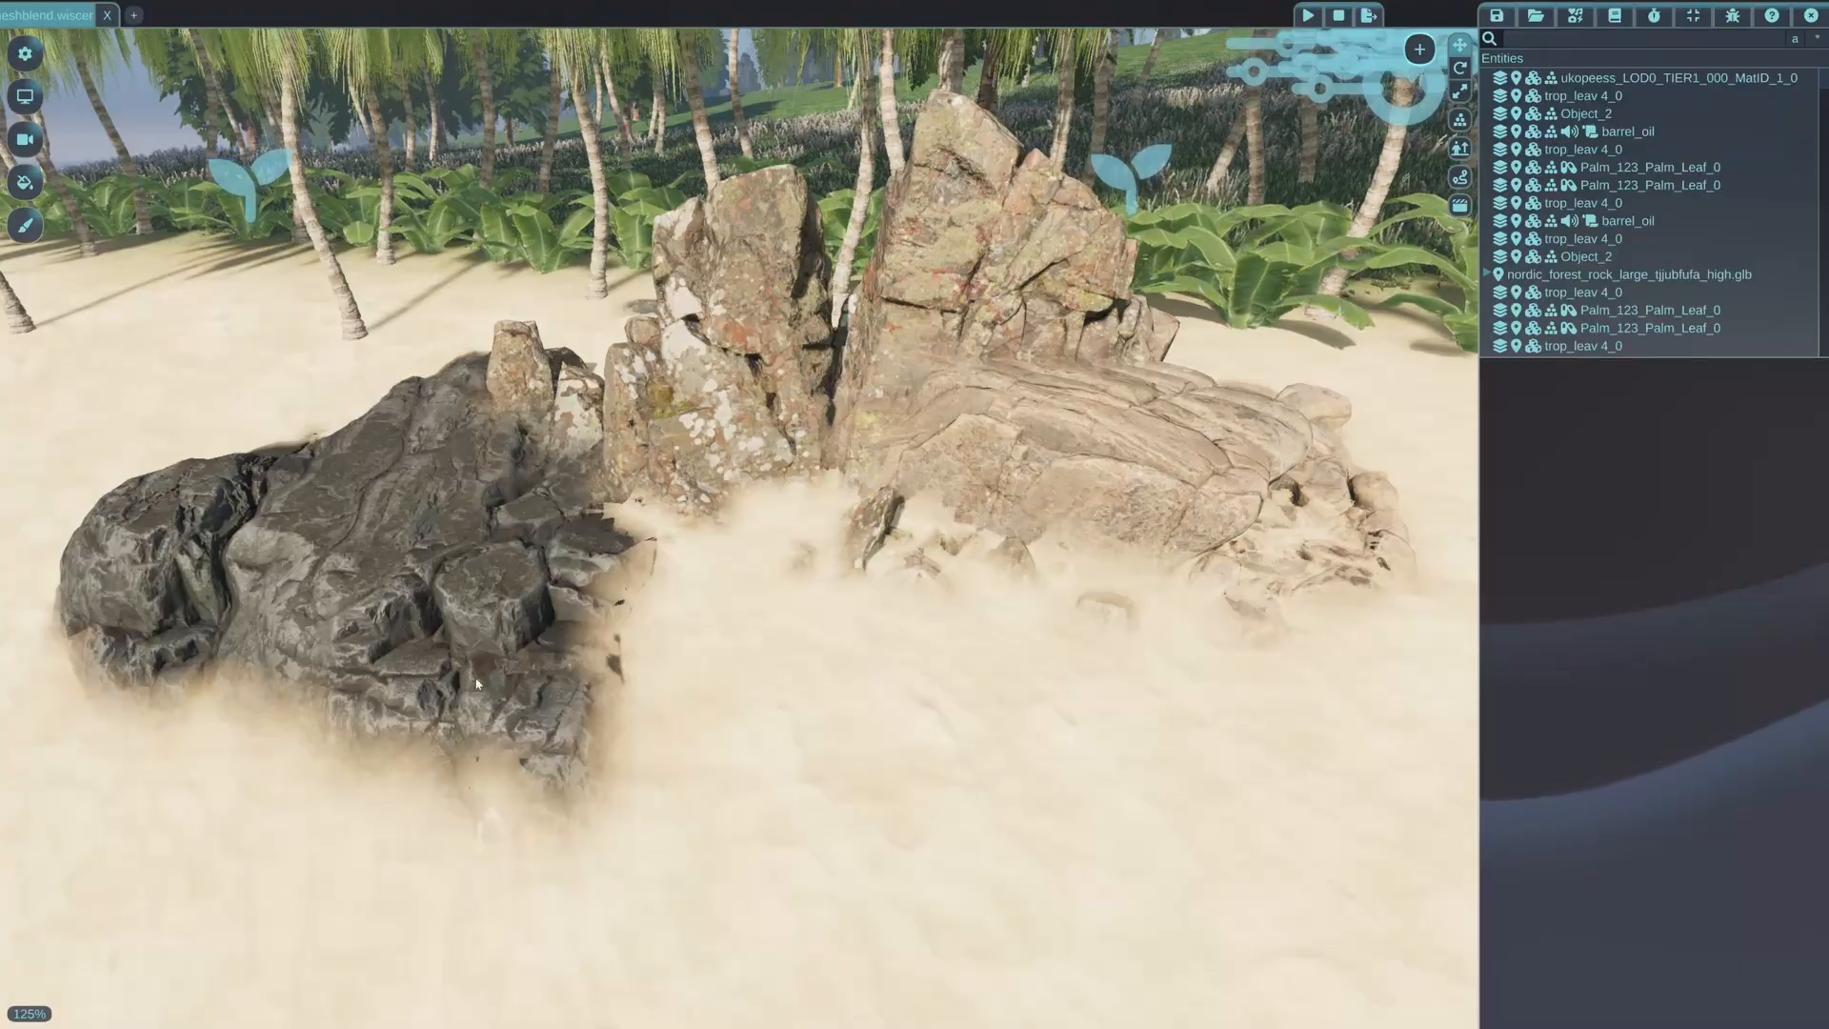
pyautogui.moveTo(969, 564); pyautogui.dragTo(1037, 553, button='right')
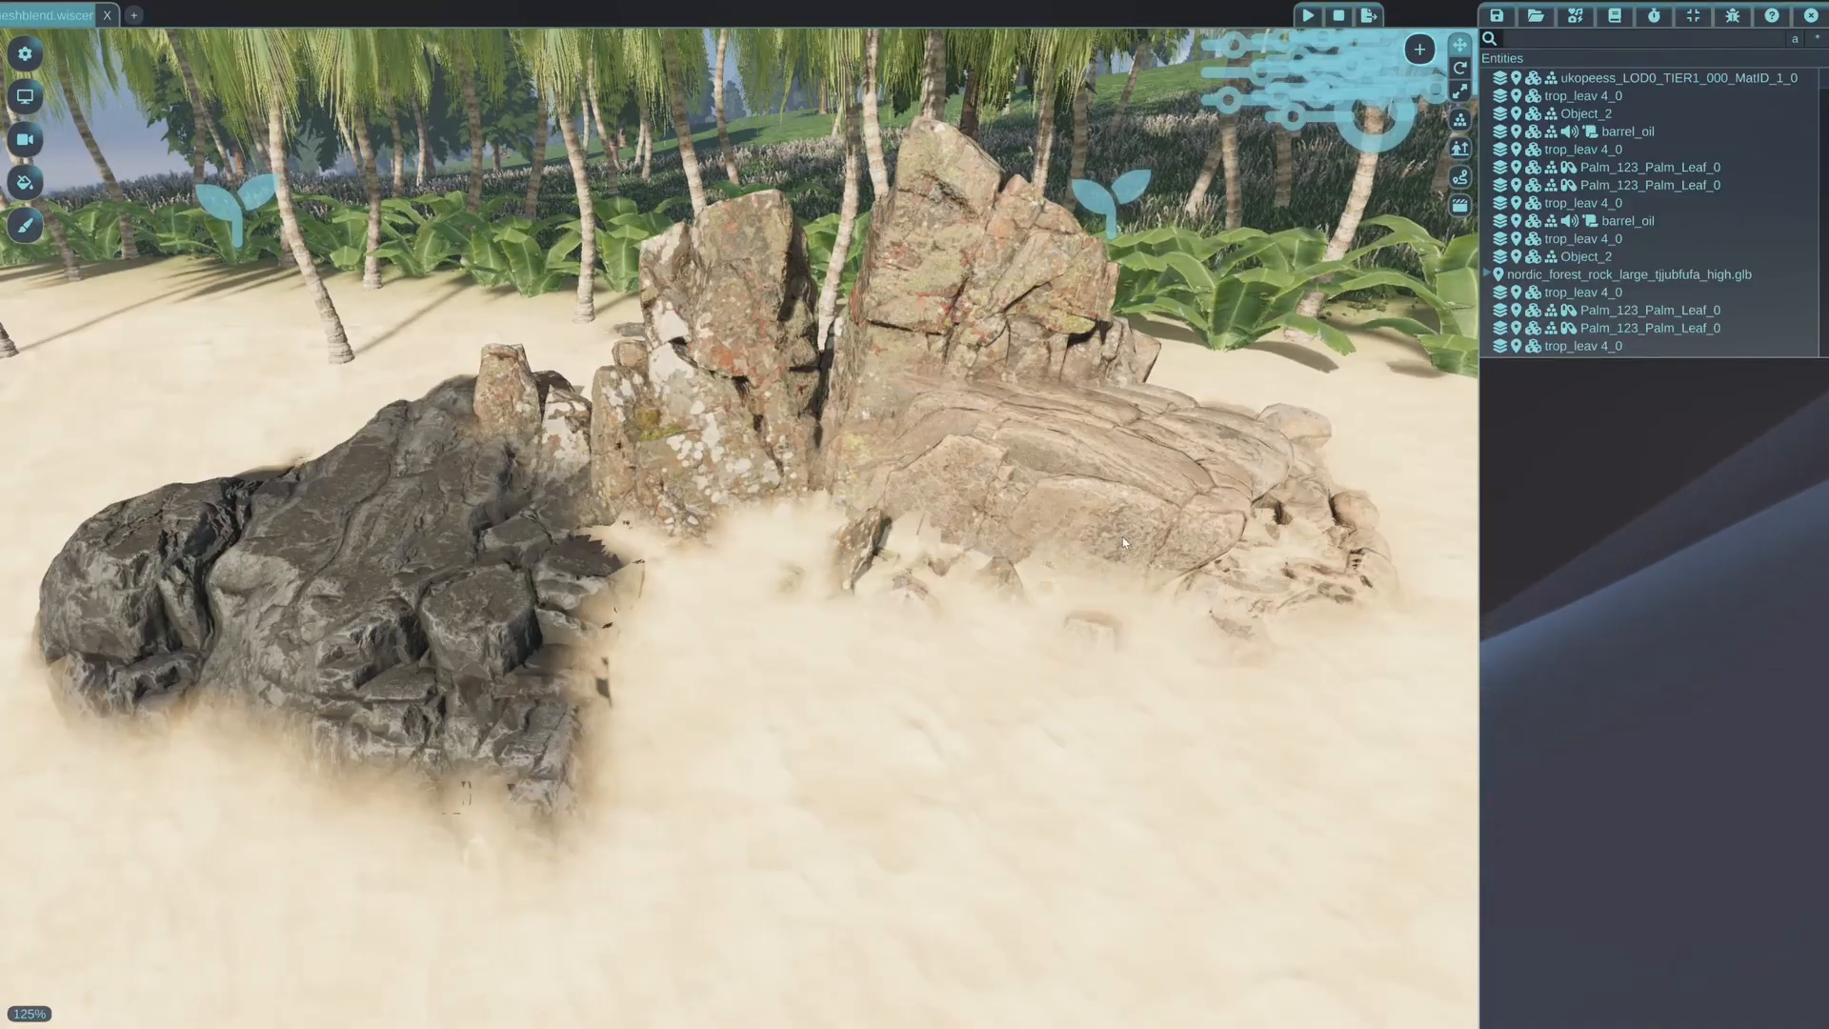
pyautogui.click(969, 454)
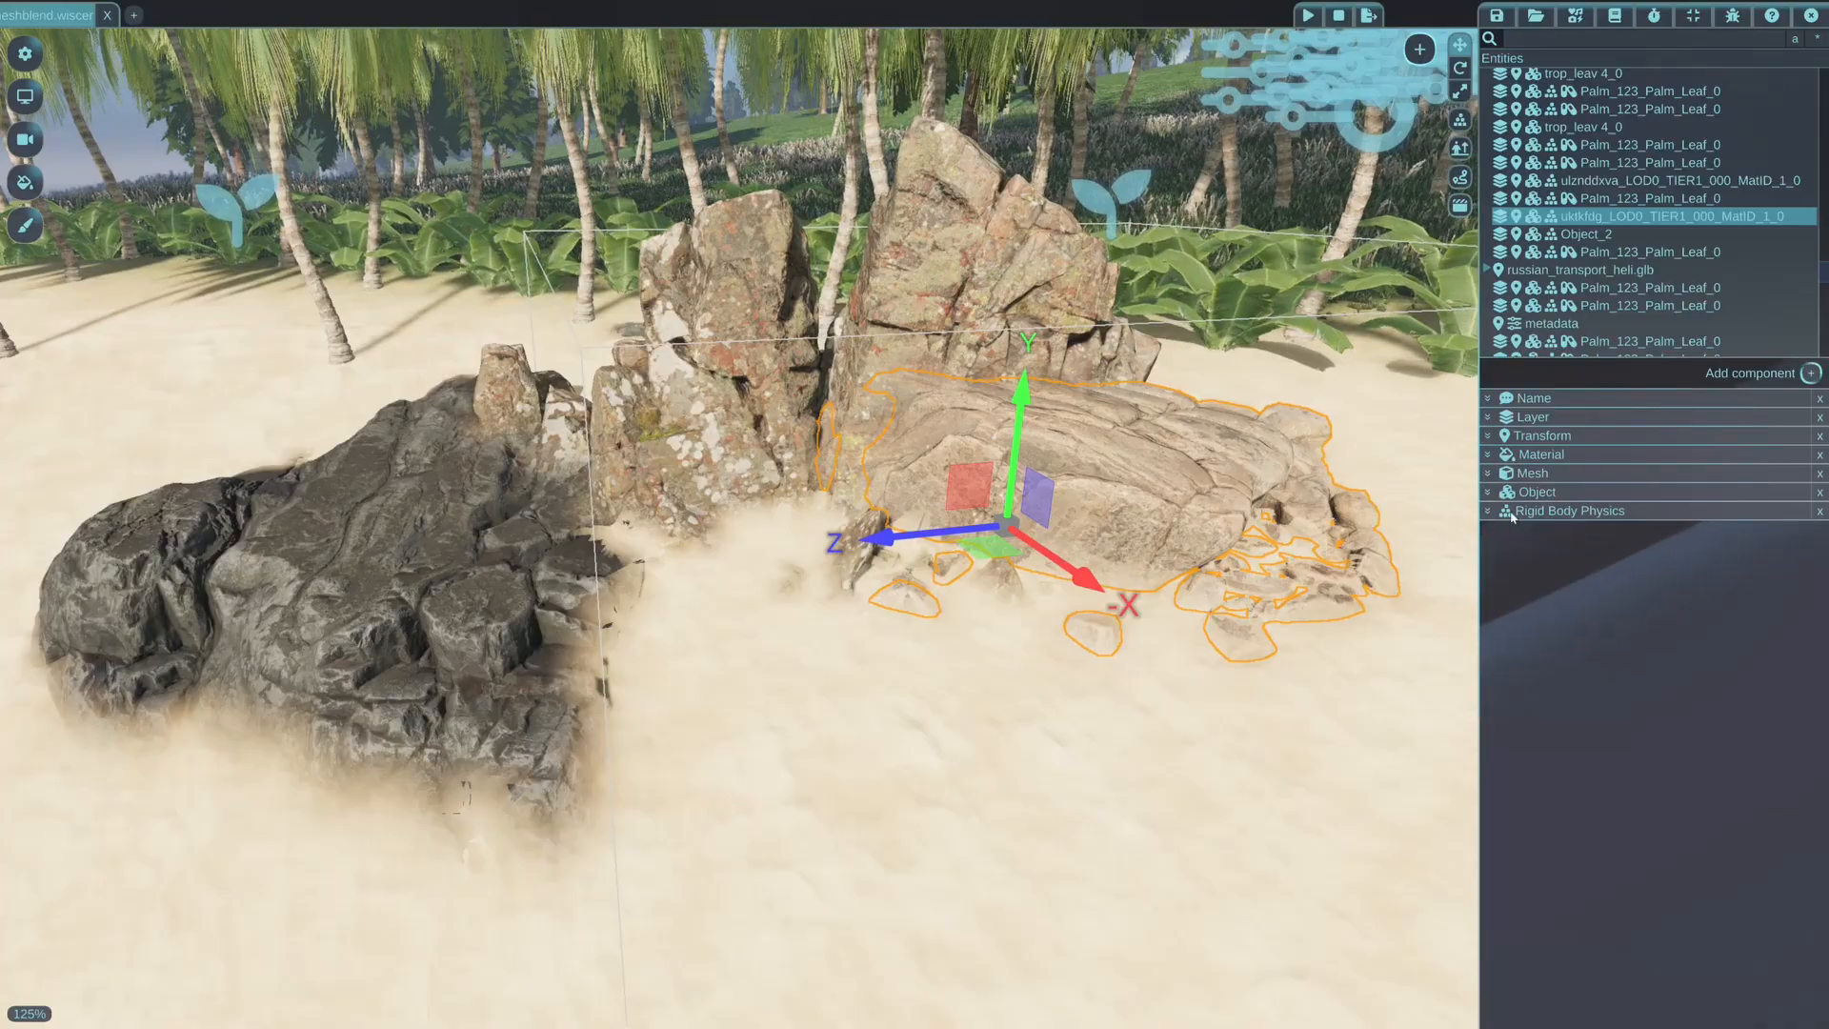
pyautogui.click(1489, 457)
pyautogui.scroll(-10, 1548, 567)
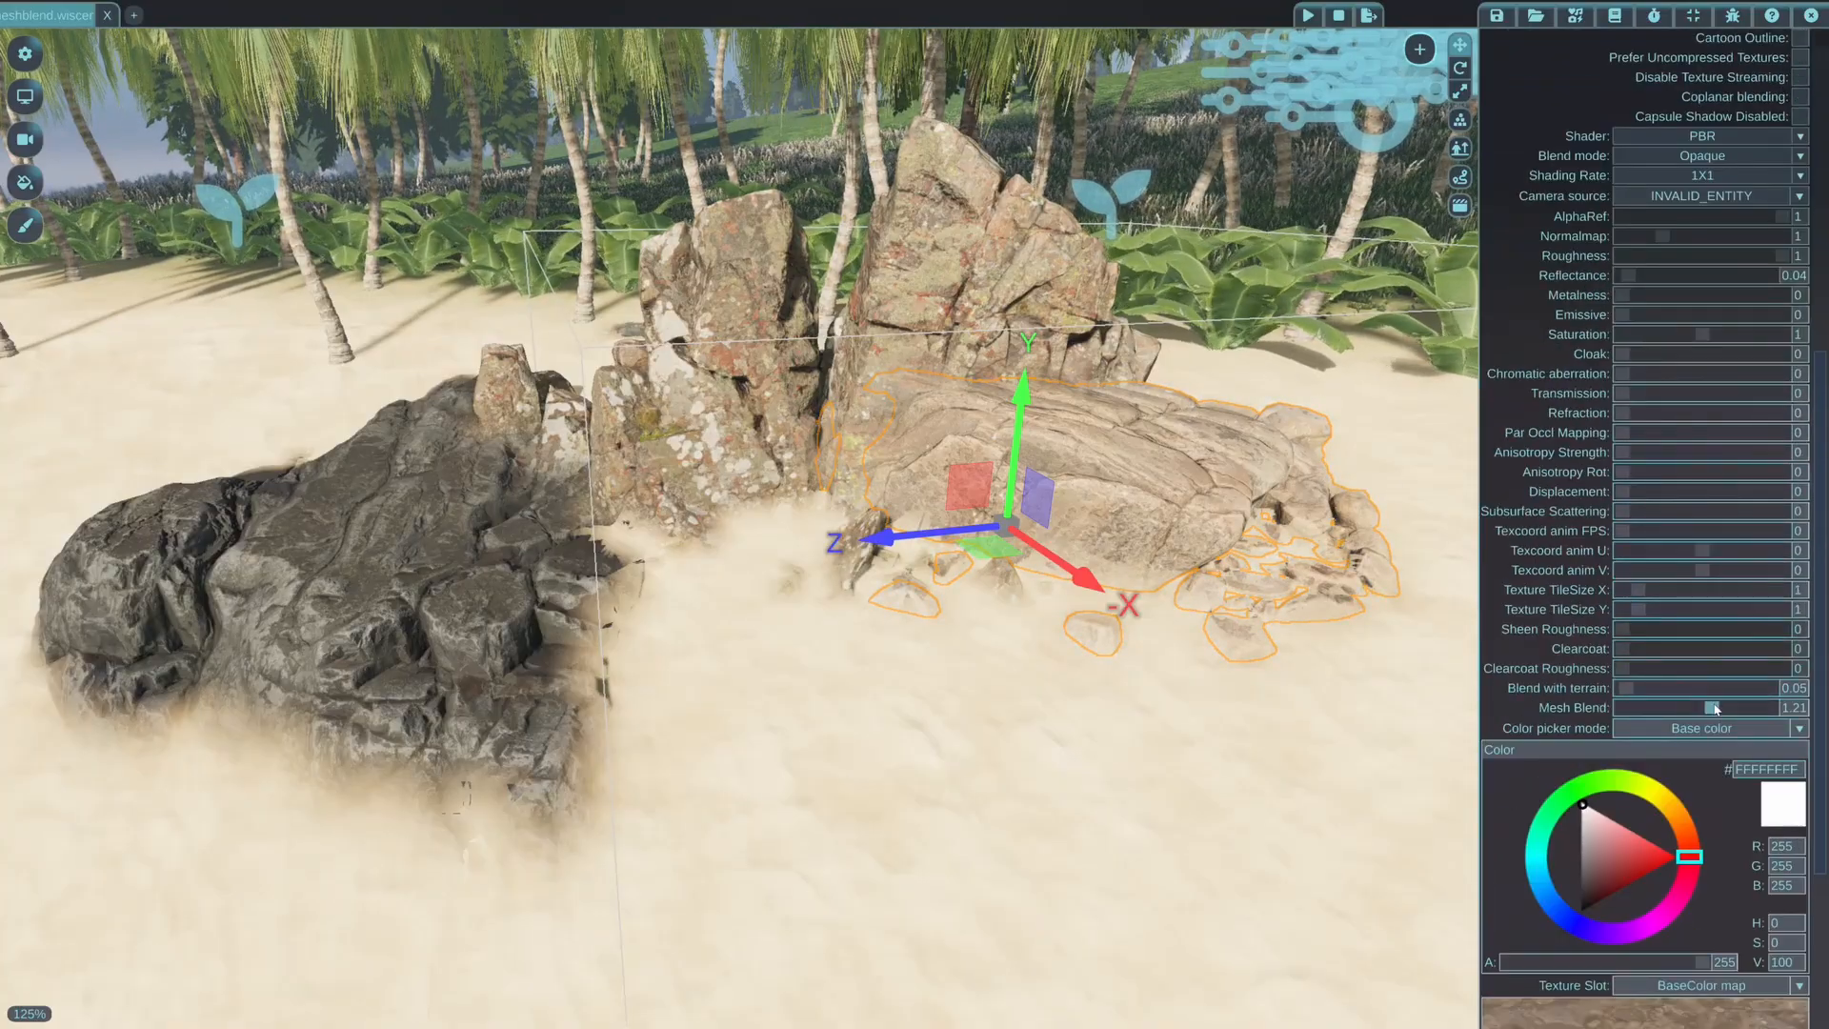
pyautogui.moveTo(1712, 710); pyautogui.dragTo(1507, 697)
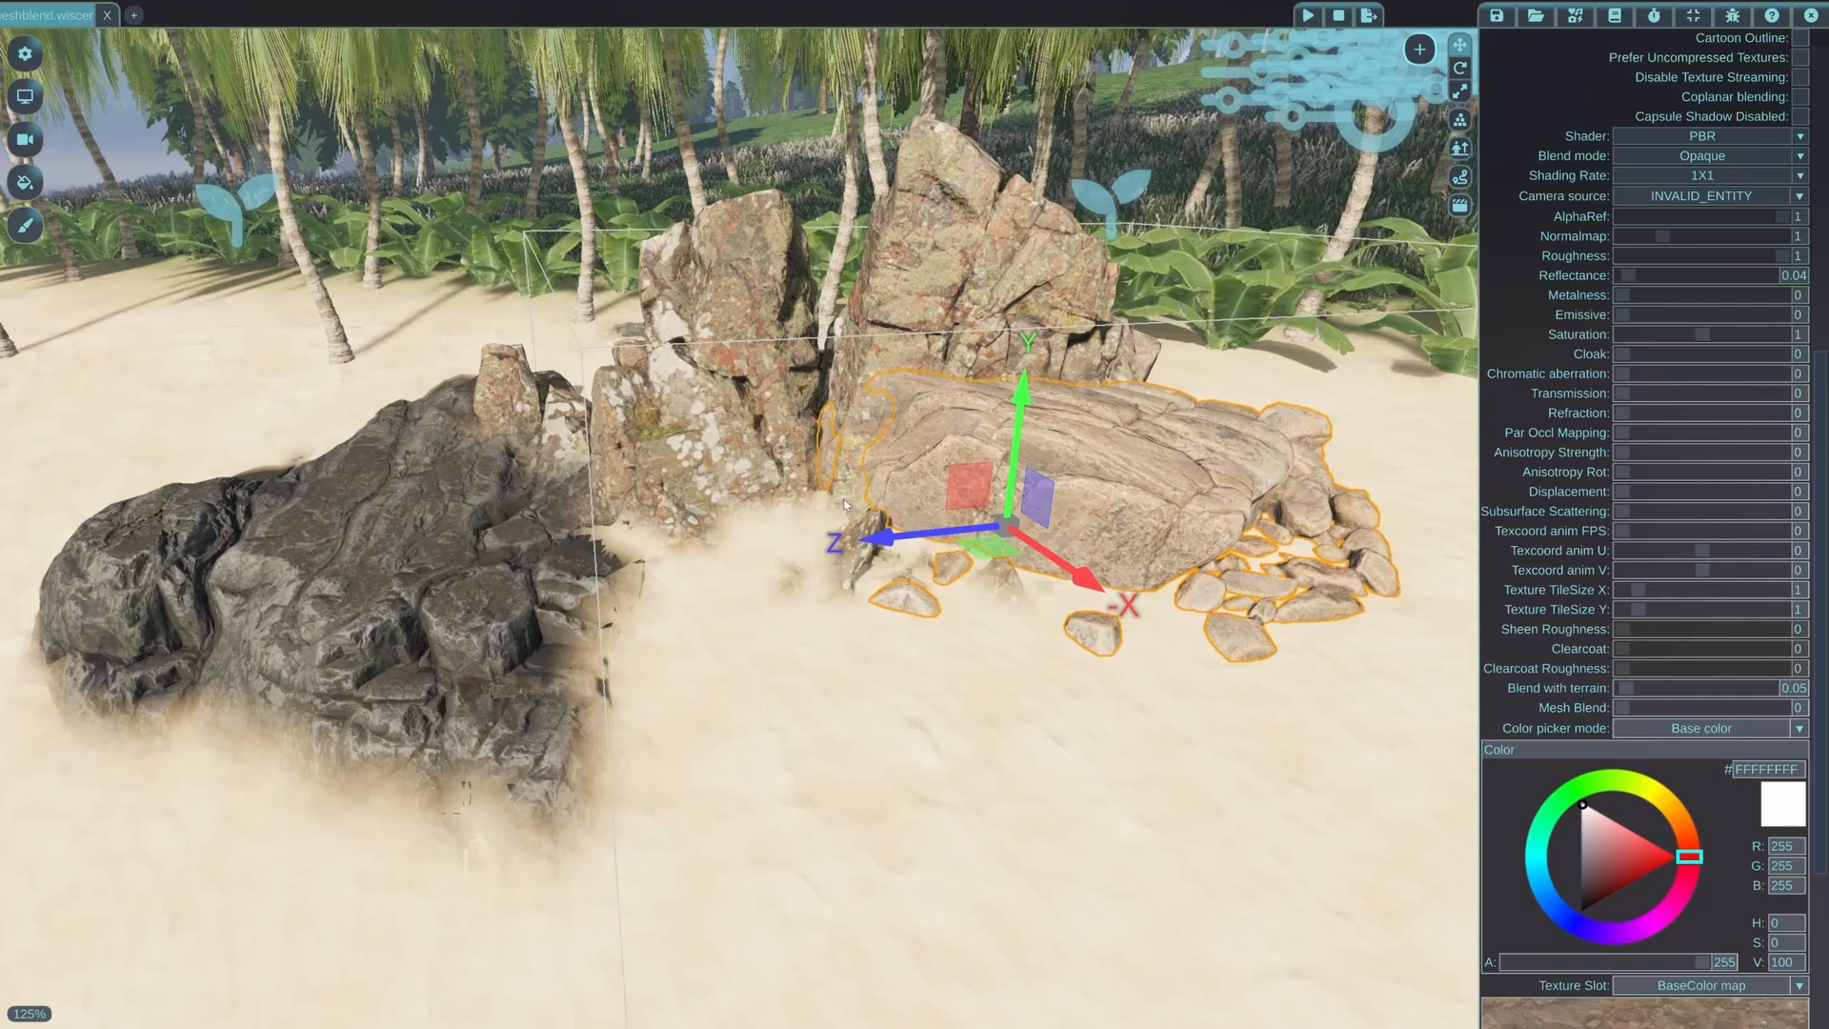
# Set the selection outline opacity to 0 in the general options, and close the options
pyautogui.click(25, 54)
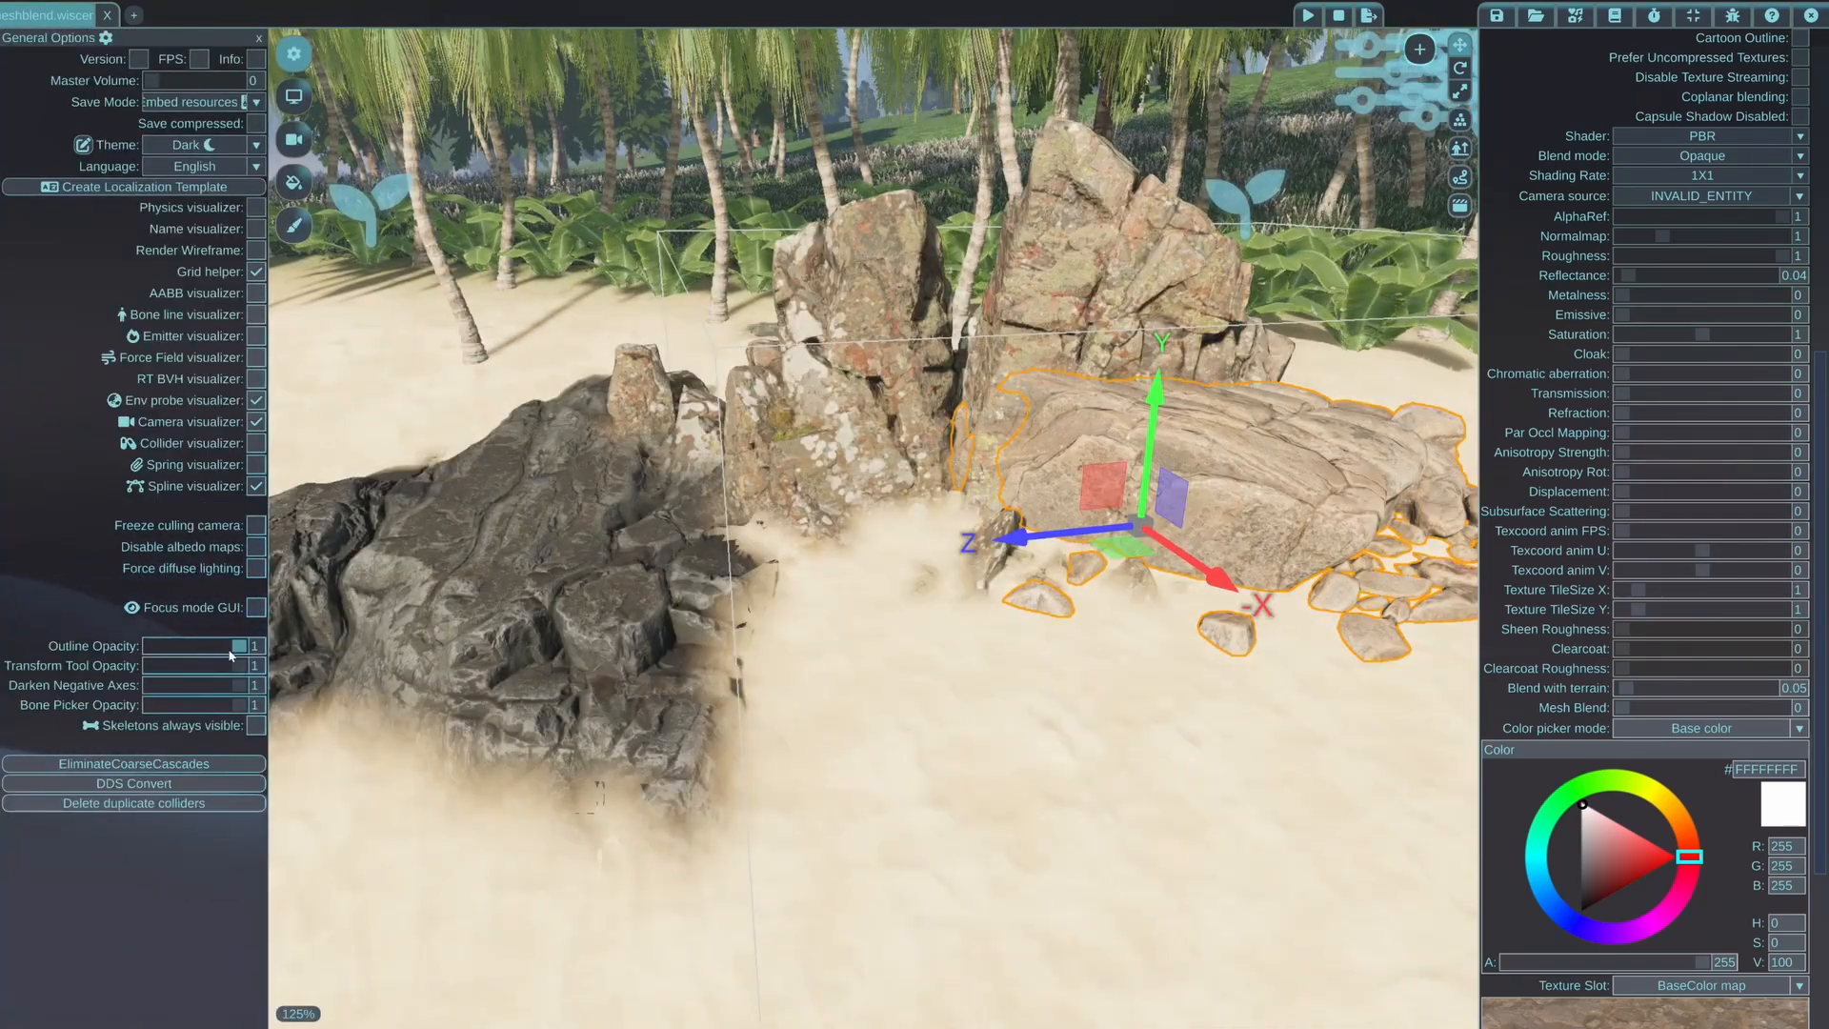
pyautogui.moveTo(229, 650); pyautogui.dragTo(1, 636)
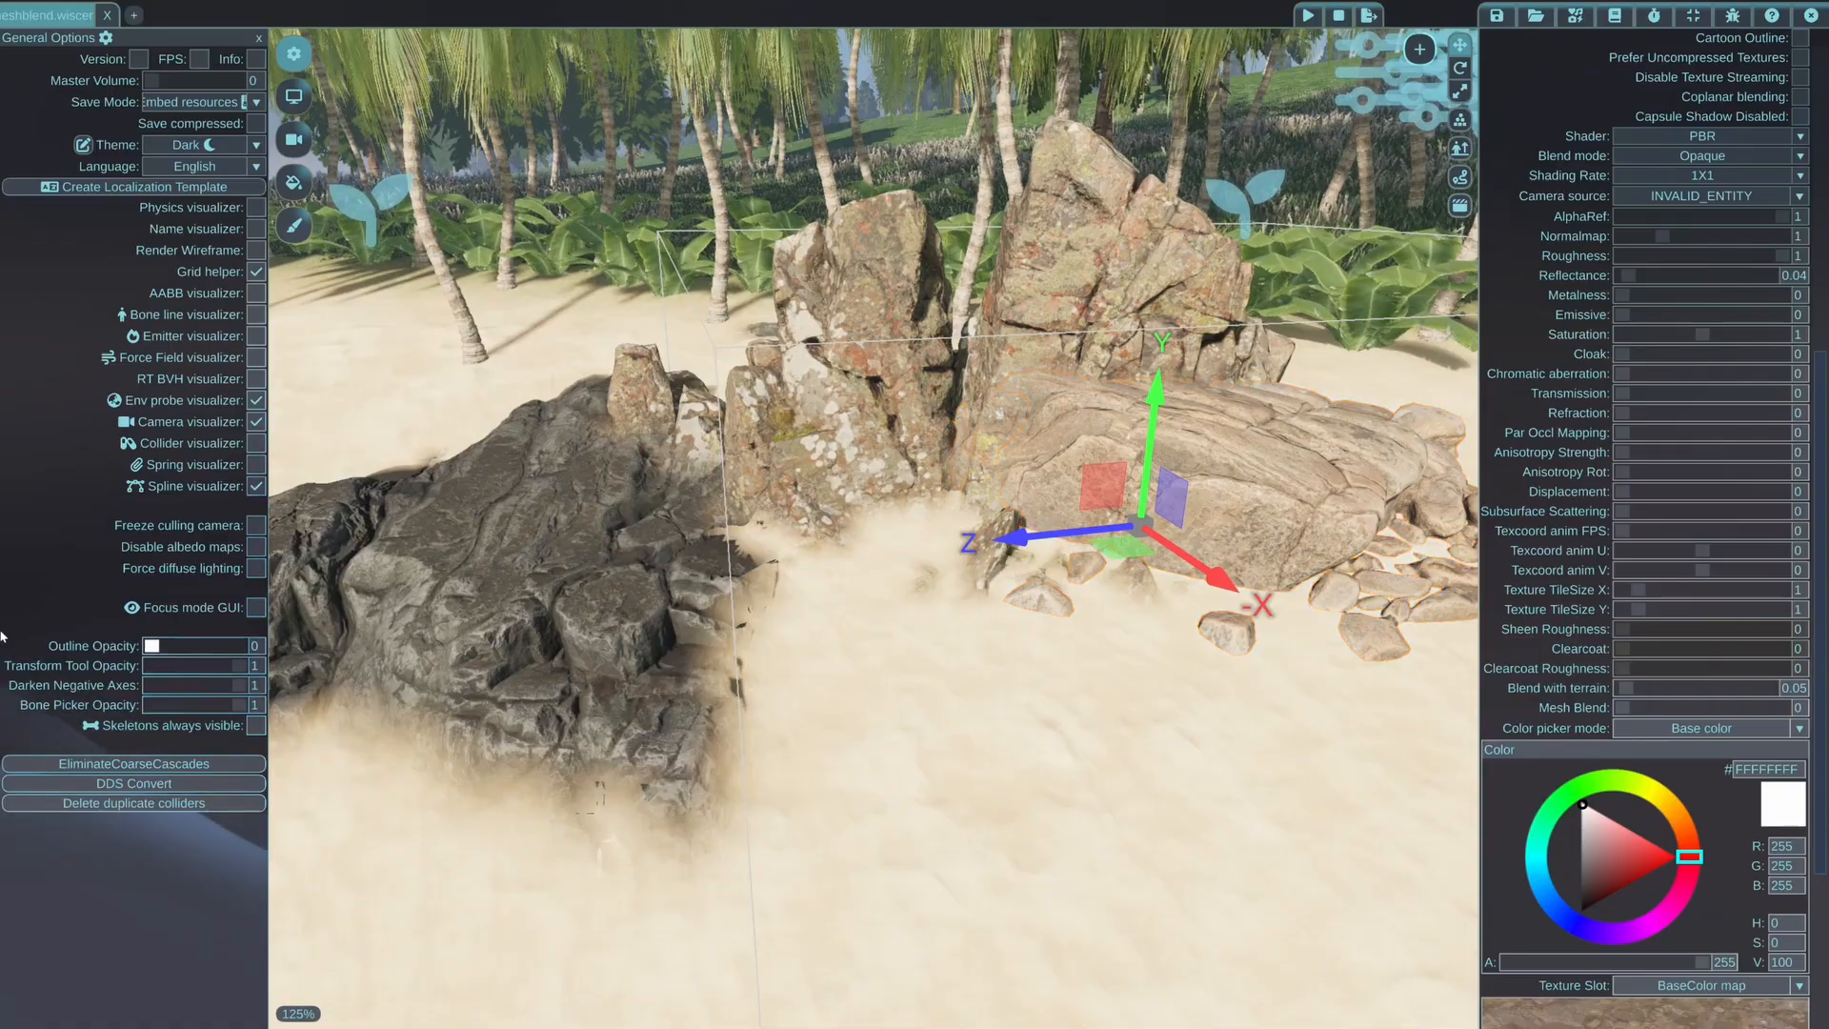
pyautogui.click(293, 55)
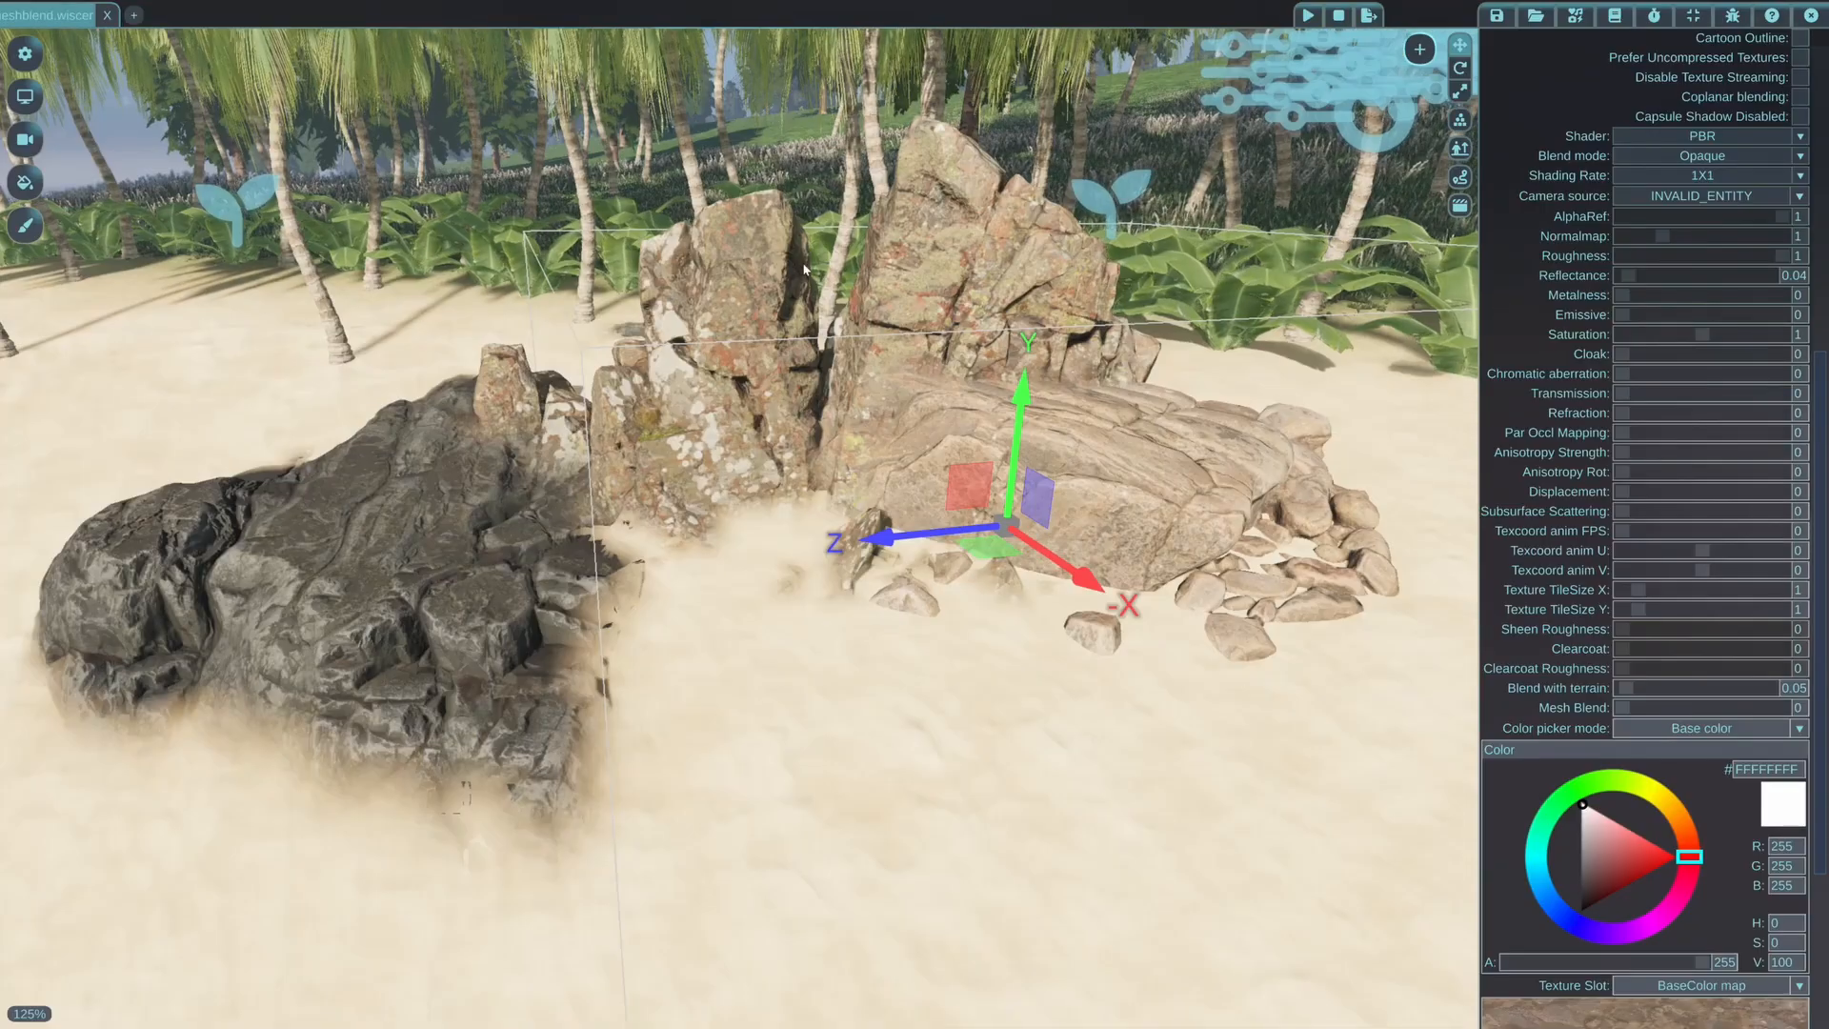
# Raise the selected rock along its Y axis so its surrounding small stones stand above the sand
pyautogui.moveTo(978, 496); pyautogui.dragTo(1188, 475)
pyautogui.moveTo(1198, 496); pyautogui.dragTo(1323, 511, button='middle')
pyautogui.moveTo(690, 518); pyautogui.dragTo(1124, 671)
pyautogui.moveTo(1055, 505); pyautogui.dragTo(1052, 577)
pyautogui.moveTo(1052, 578); pyautogui.dragTo(1167, 647, button='middle')
pyautogui.press('w')
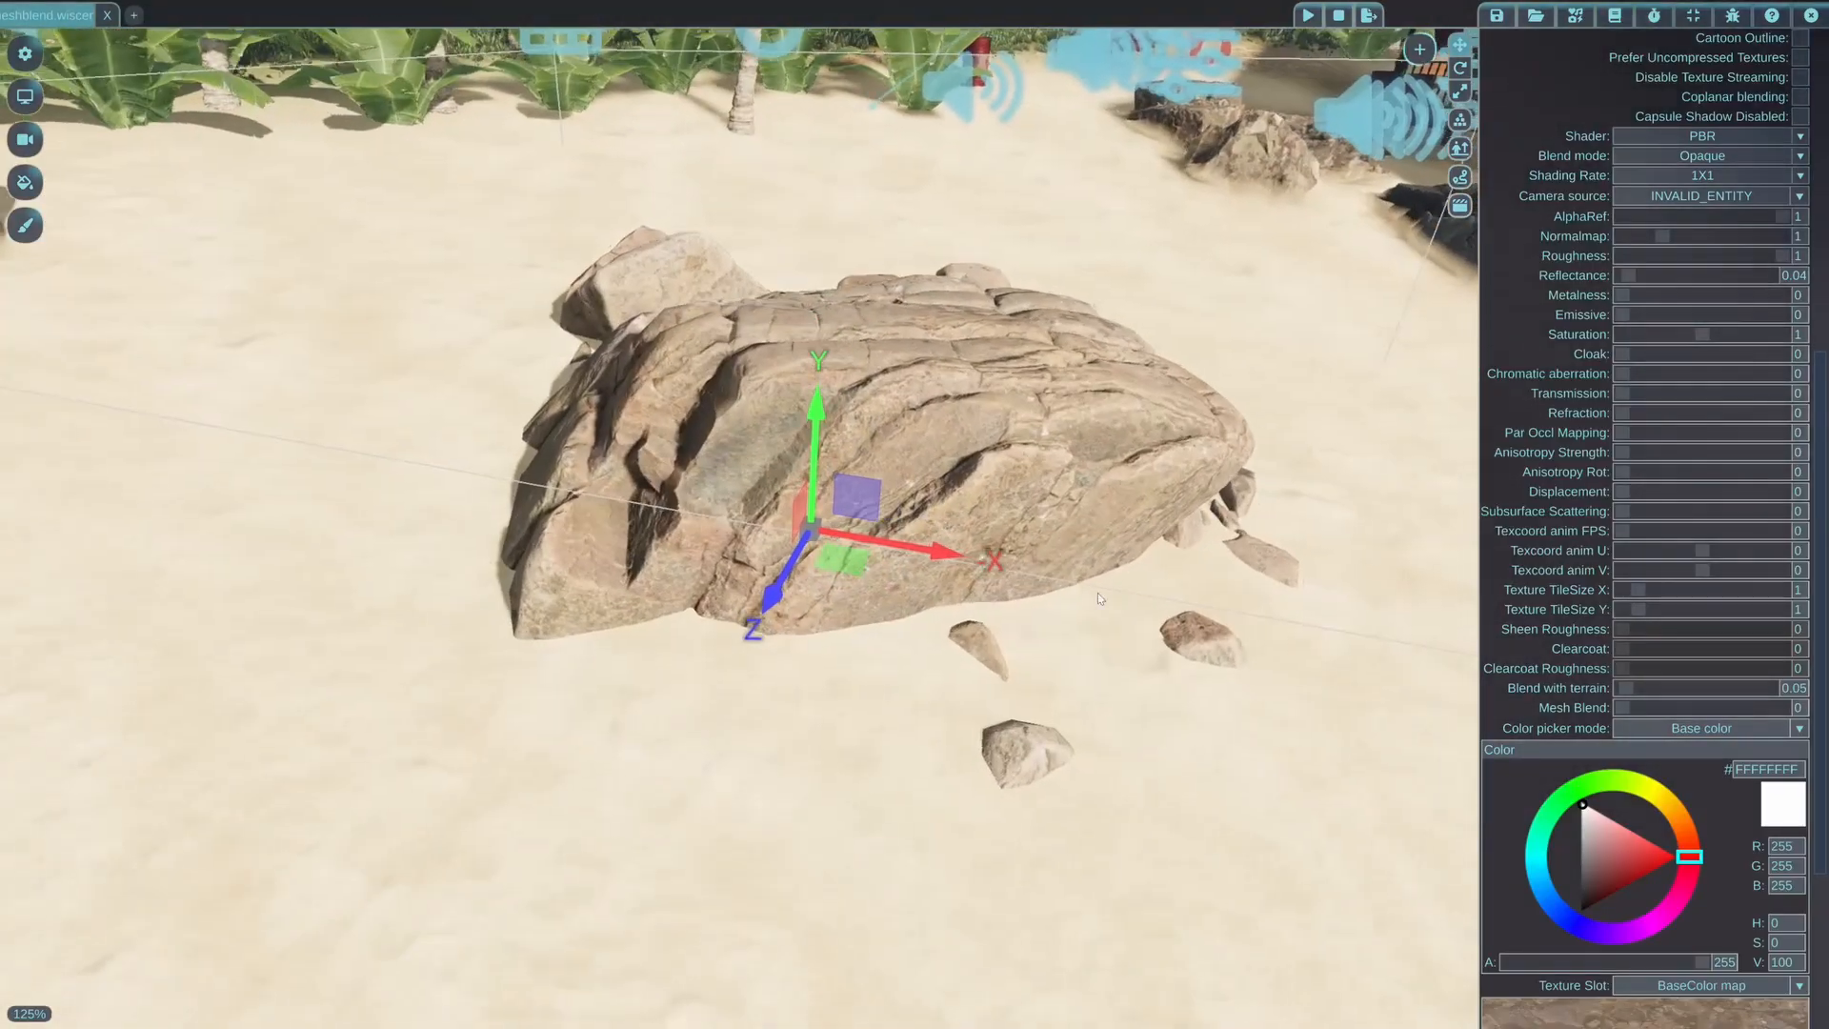
pyautogui.moveTo(818, 409); pyautogui.dragTo(829, 367)
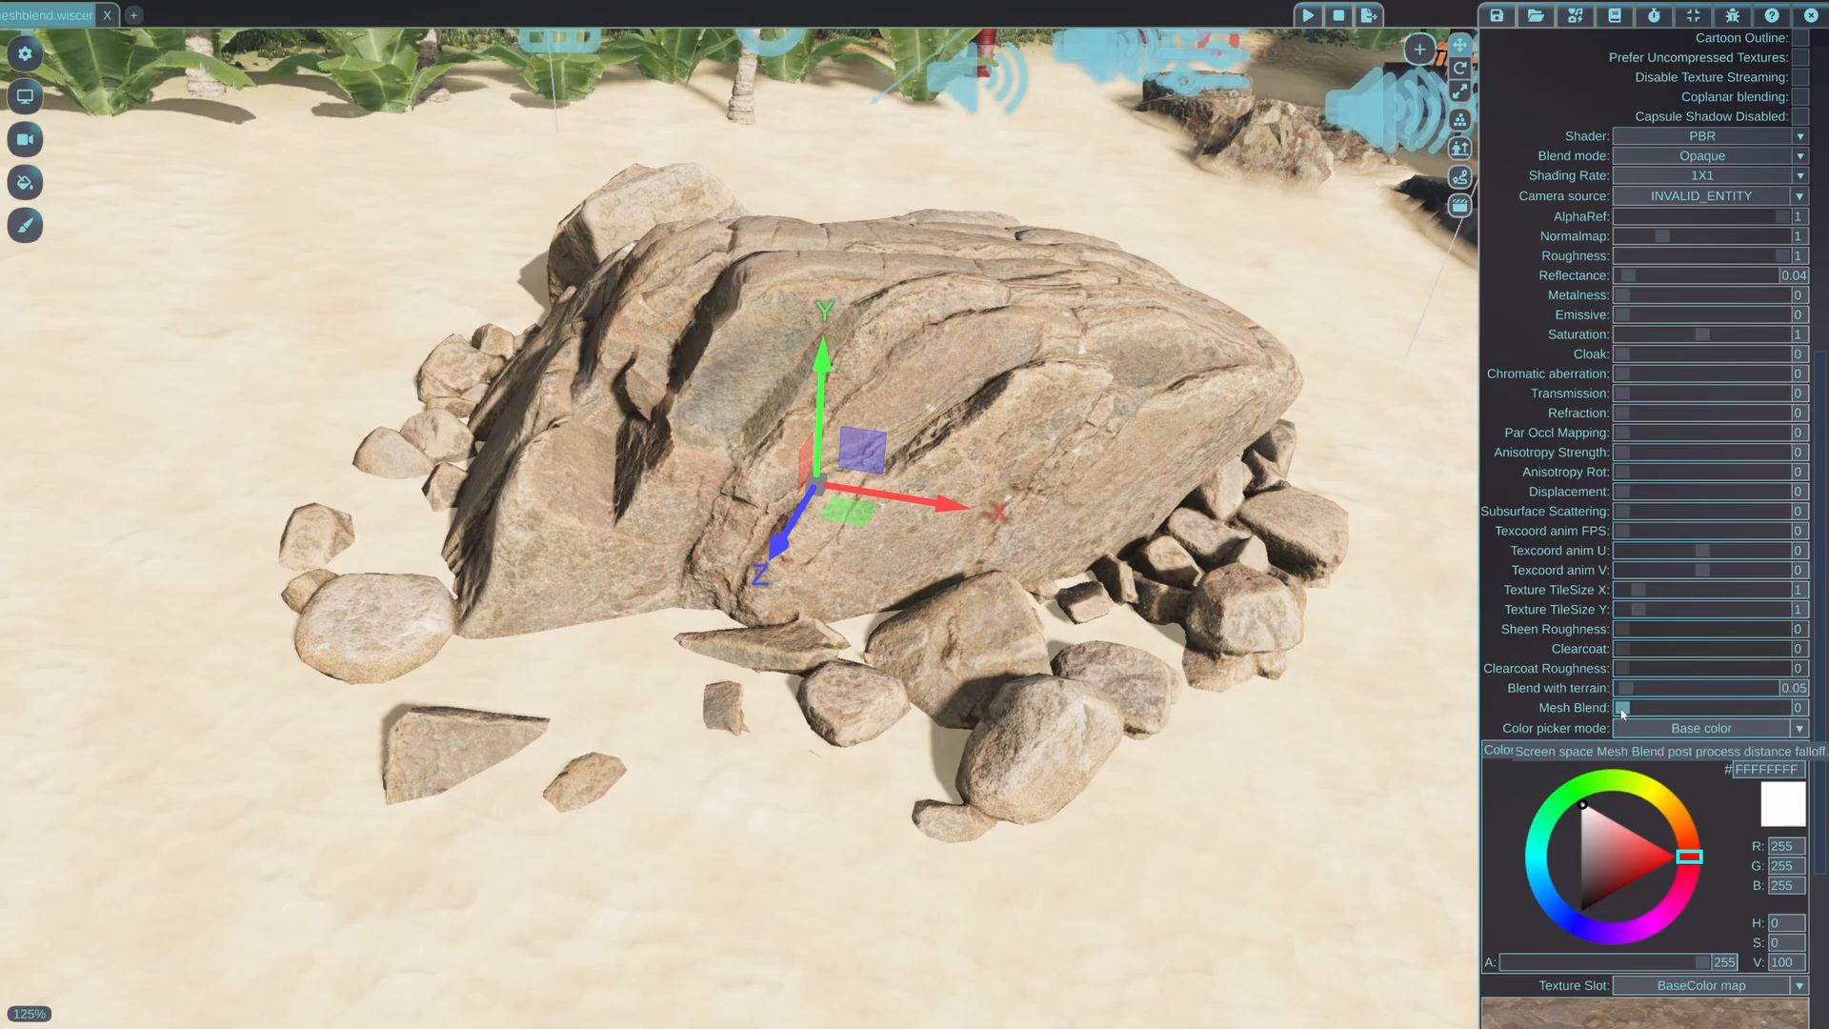
# Try low Mesh Blend values such as 0.098 on the rock's material, and increase the value to 1.228
pyautogui.moveTo(1622, 710); pyautogui.dragTo(1626, 711)
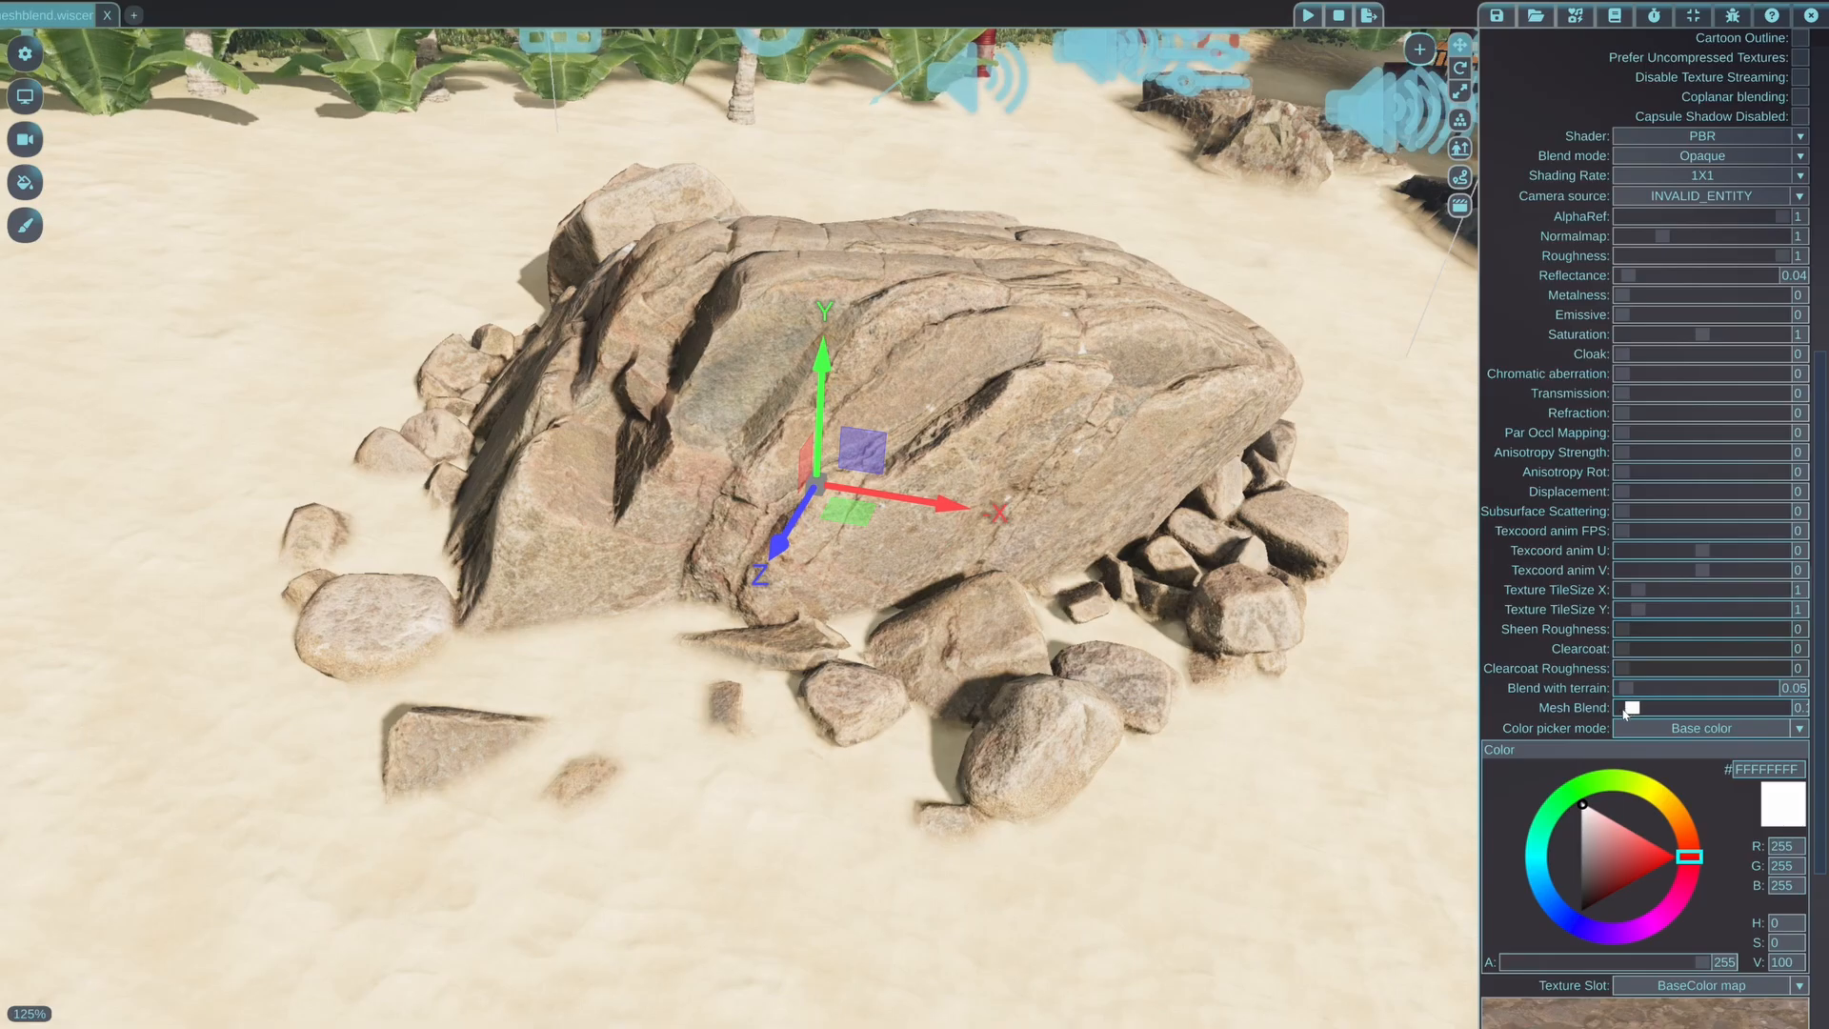
pyautogui.moveTo(1626, 712); pyautogui.dragTo(1616, 714)
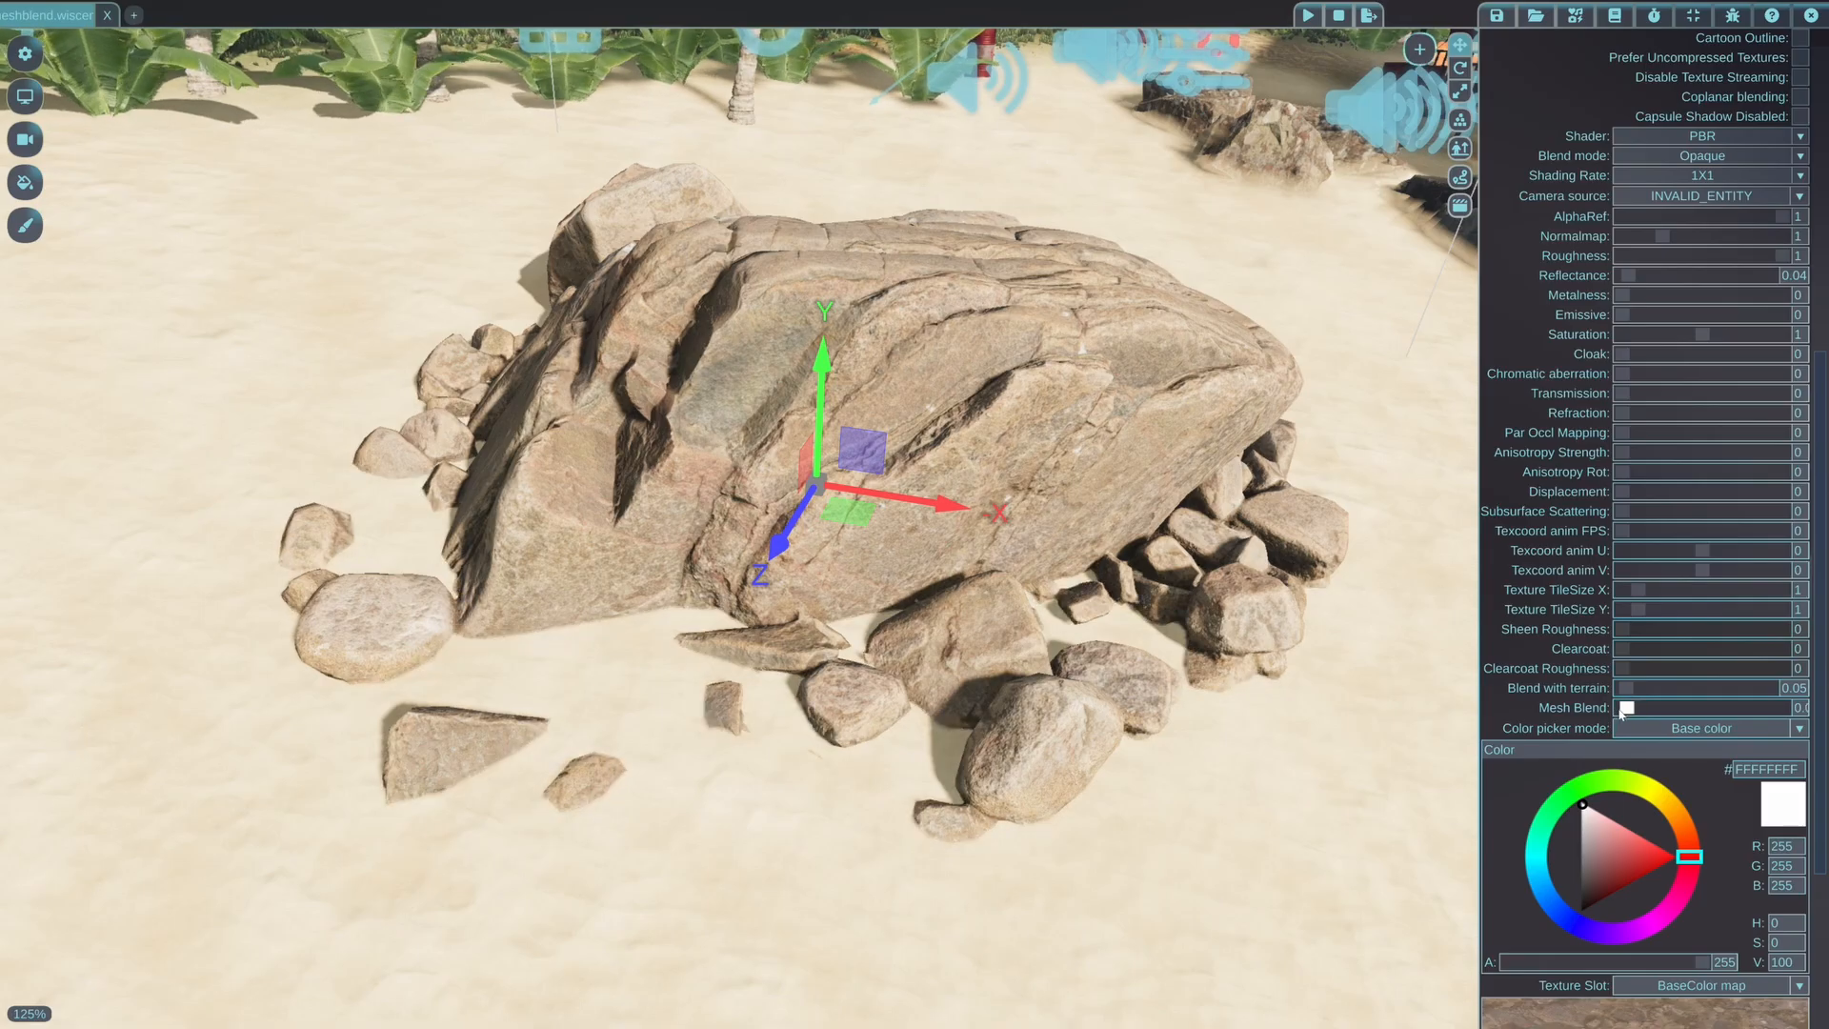
pyautogui.moveTo(1622, 715); pyautogui.dragTo(1615, 717)
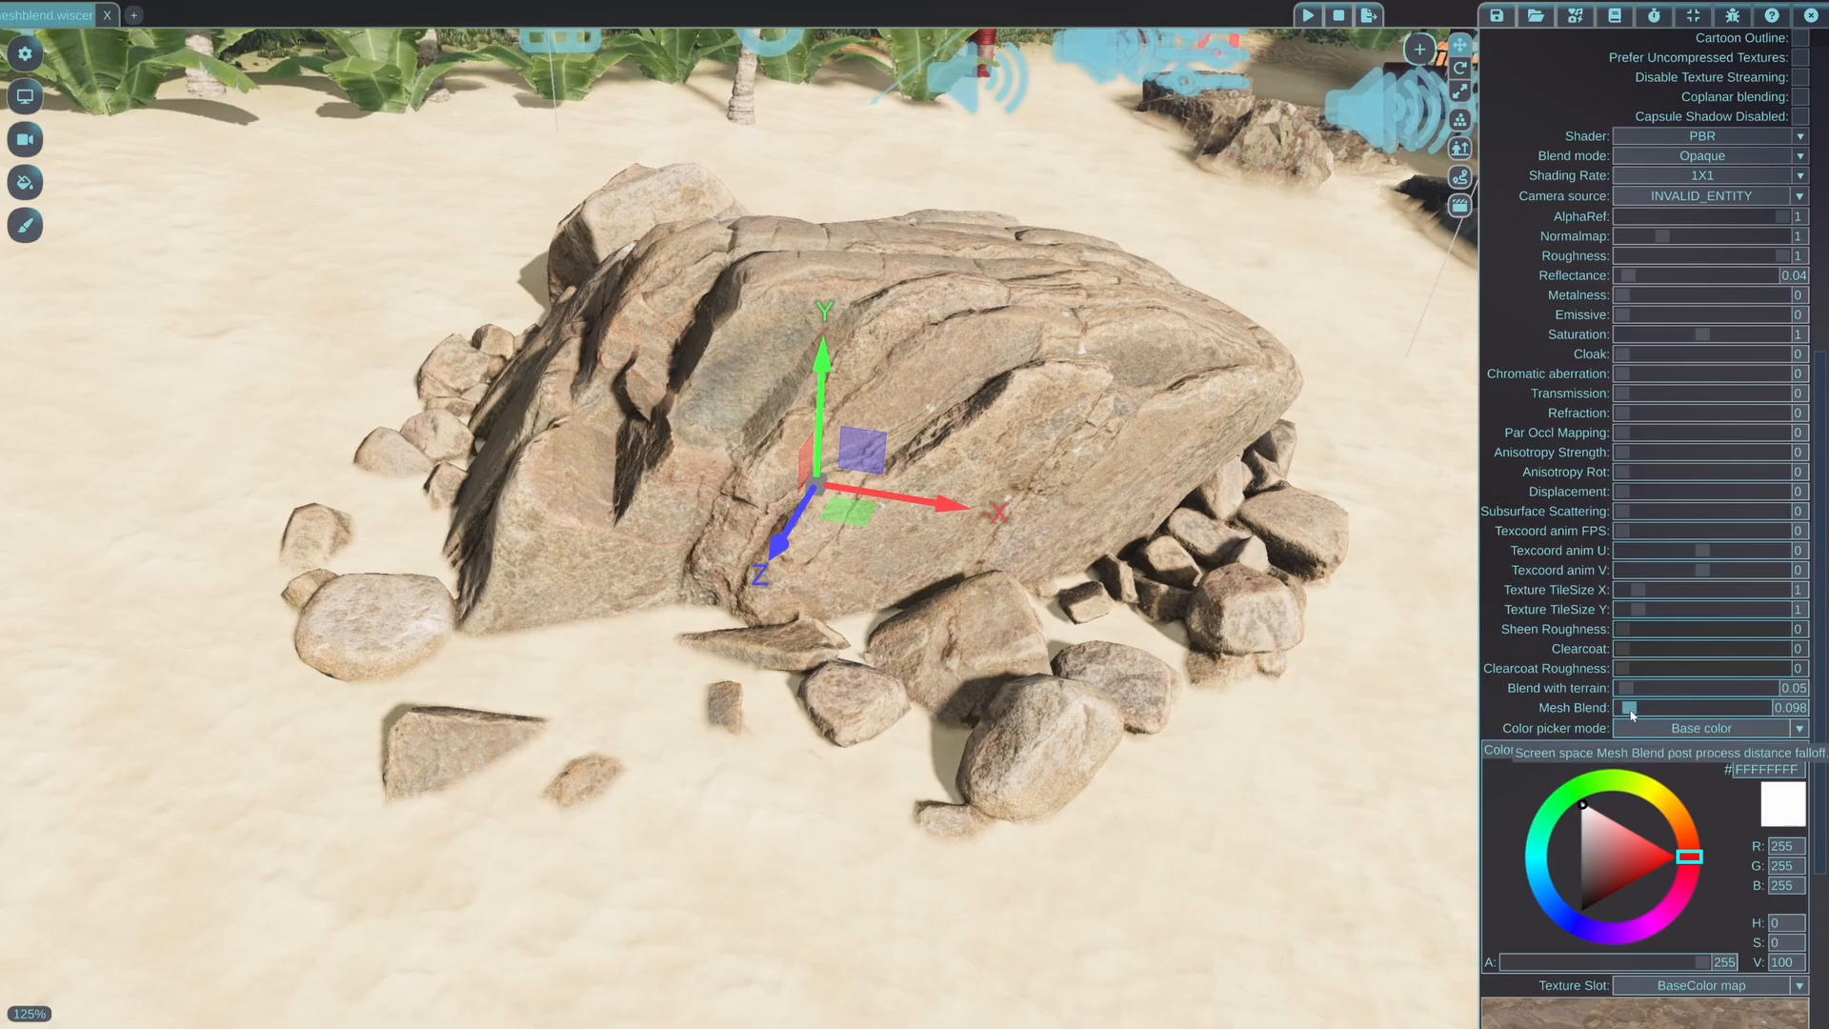
pyautogui.moveTo(1633, 714); pyautogui.dragTo(1712, 708)
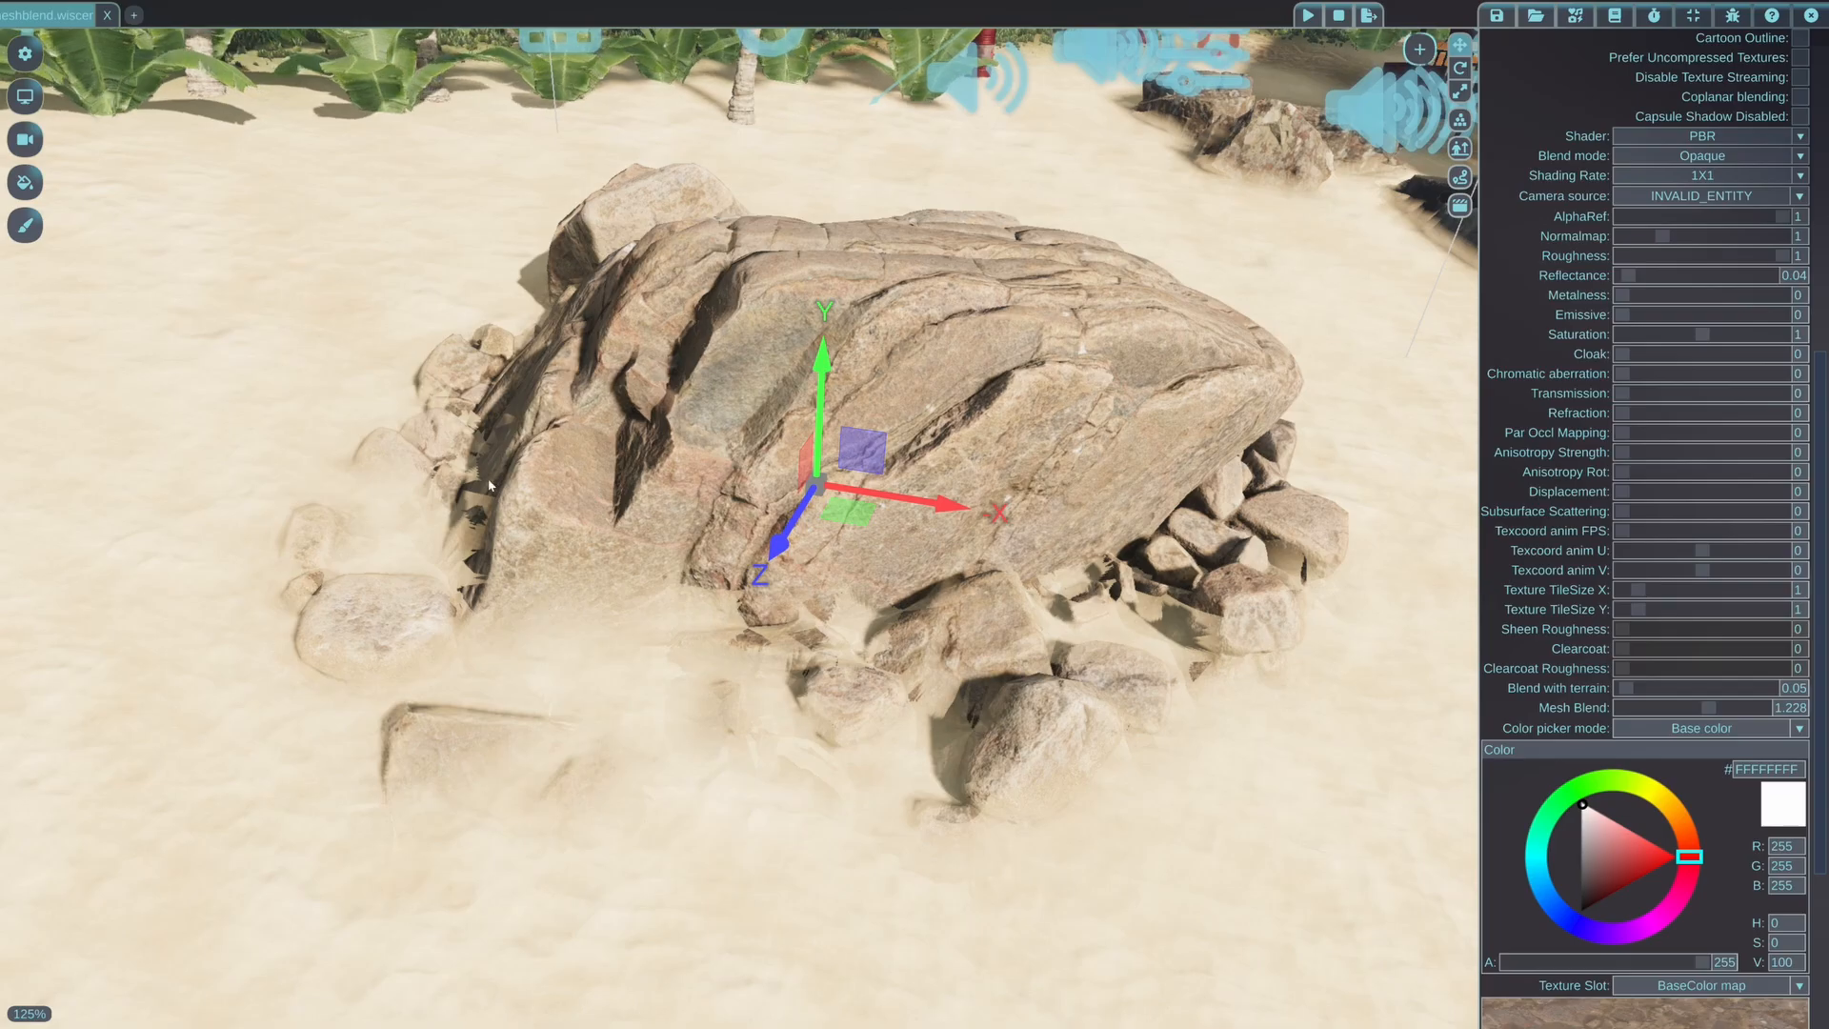
# Increase the Mesh Blend of the rock's material to 2
pyautogui.moveTo(488, 486); pyautogui.dragTo(720, 443, button='middle')
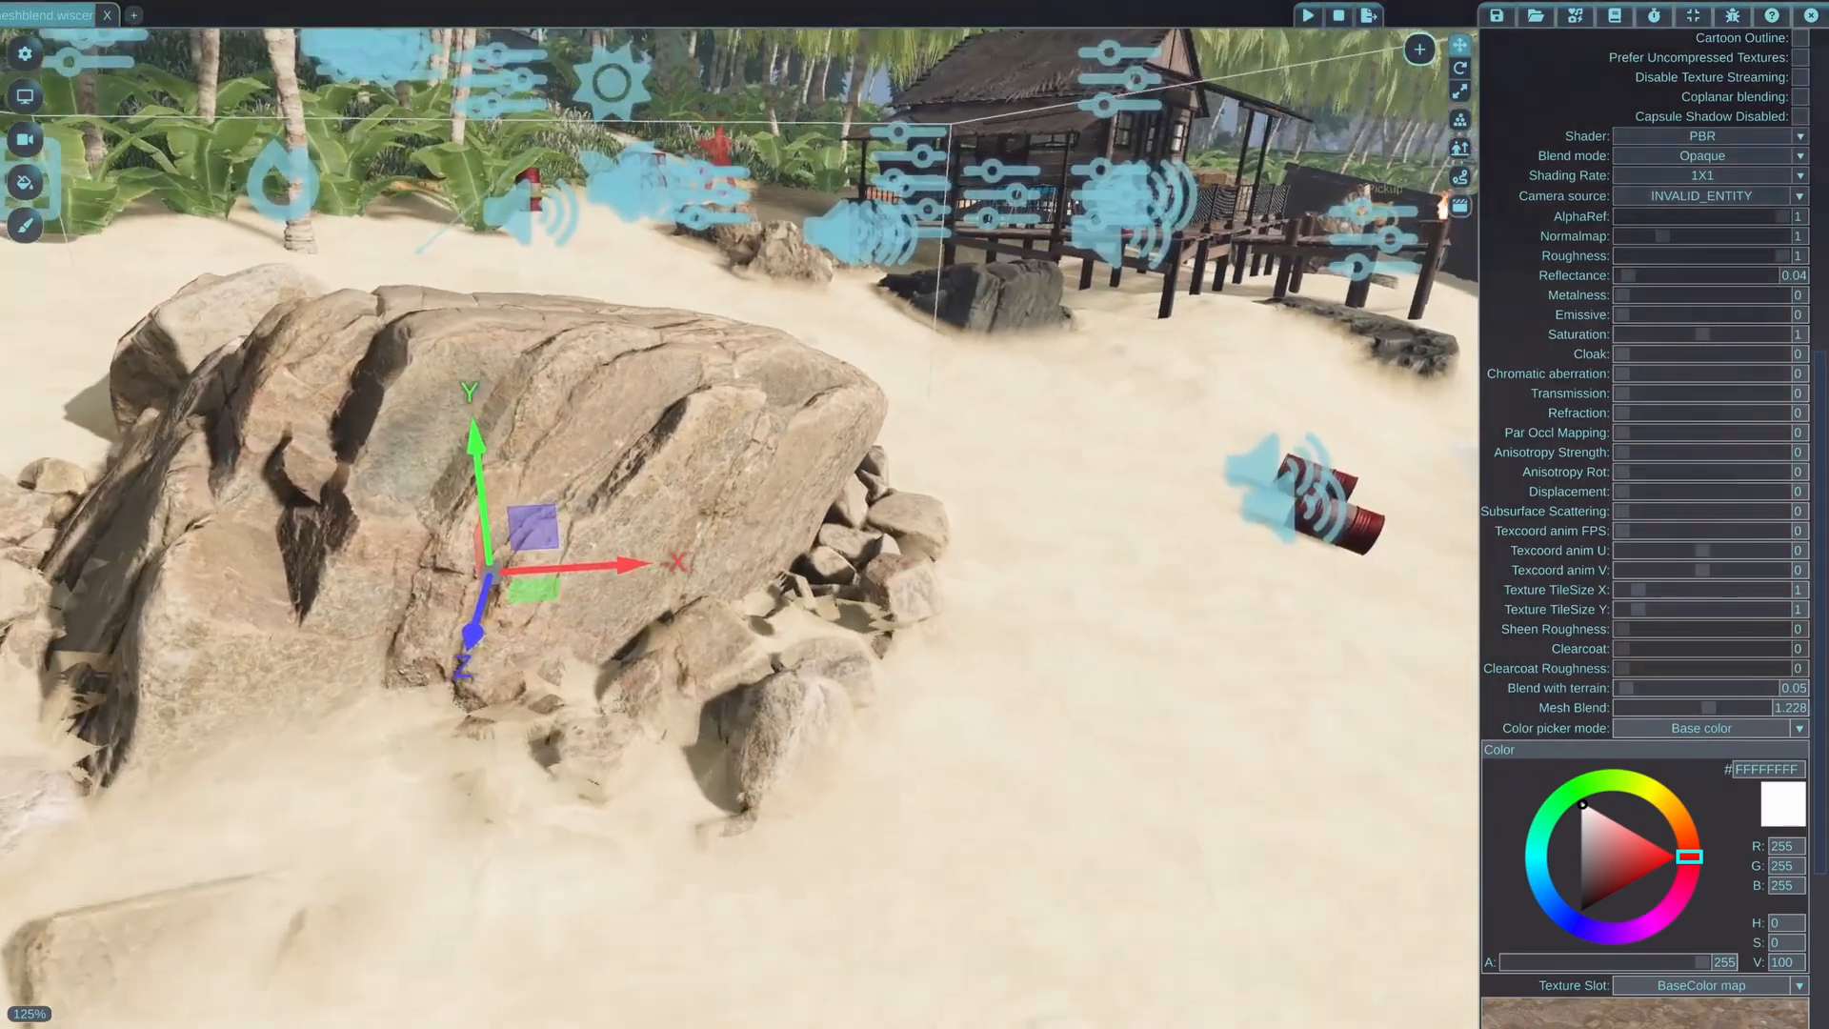
pyautogui.press('w')
pyautogui.moveTo(1019, 471)
pyautogui.mouseDown(button='middle')
pyautogui.moveTo(1024, 509)
pyautogui.moveTo(1007, 512)
pyautogui.moveTo(1009, 470)
pyautogui.mouseUp(button='middle')
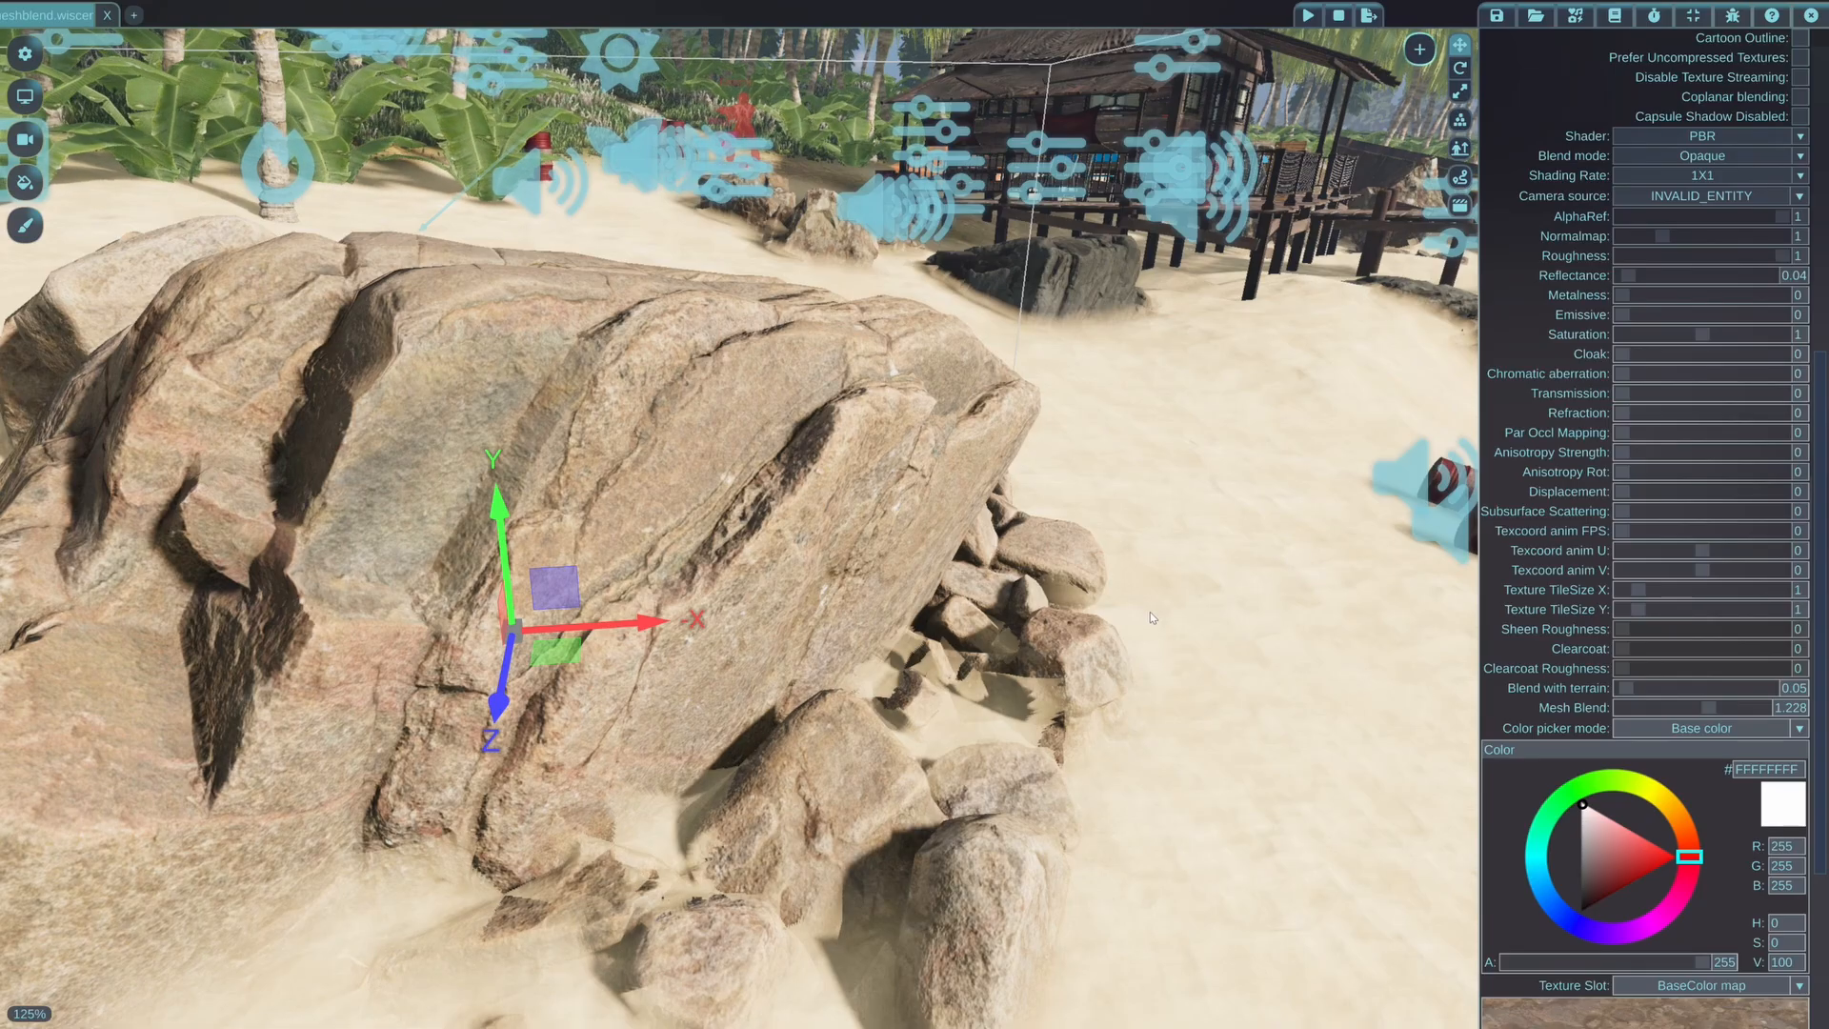
pyautogui.moveTo(1710, 710)
pyautogui.mouseDown()
pyautogui.moveTo(1661, 707)
pyautogui.moveTo(1791, 713)
pyautogui.moveTo(1691, 713)
pyautogui.moveTo(1736, 715)
pyautogui.mouseUp()
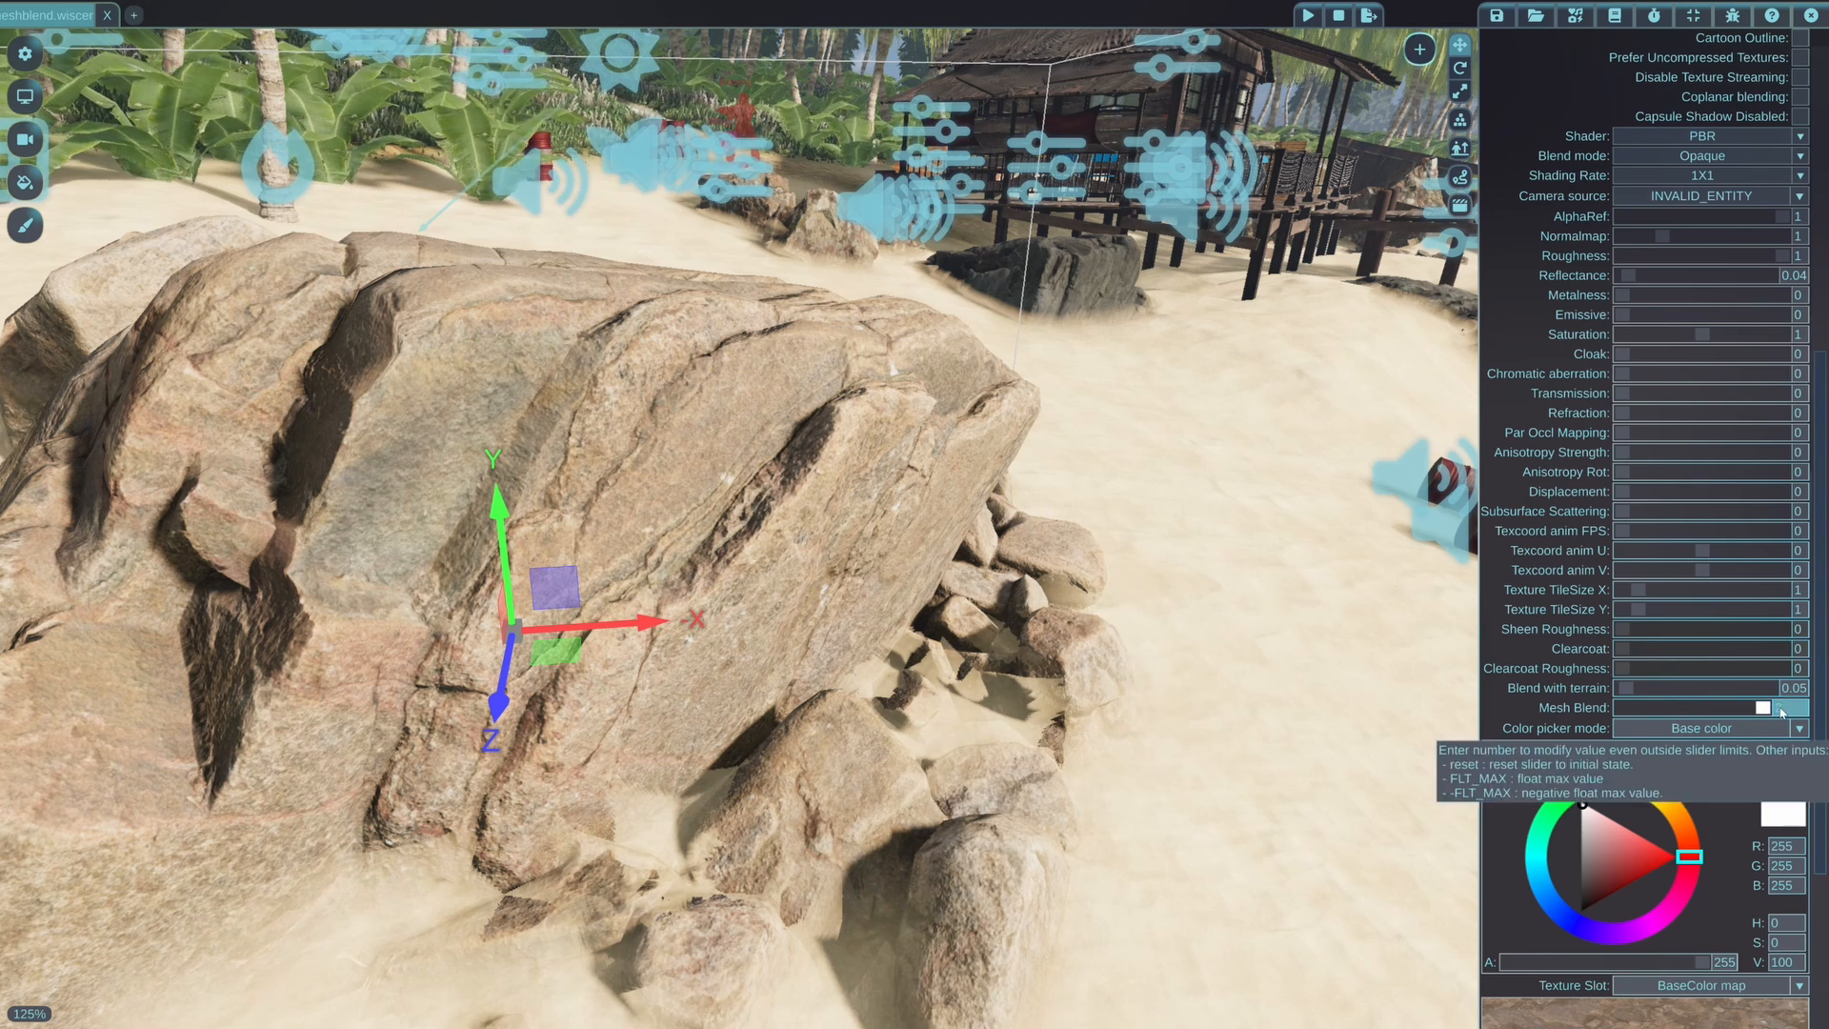
pyautogui.write('2')
pyautogui.press('Return')
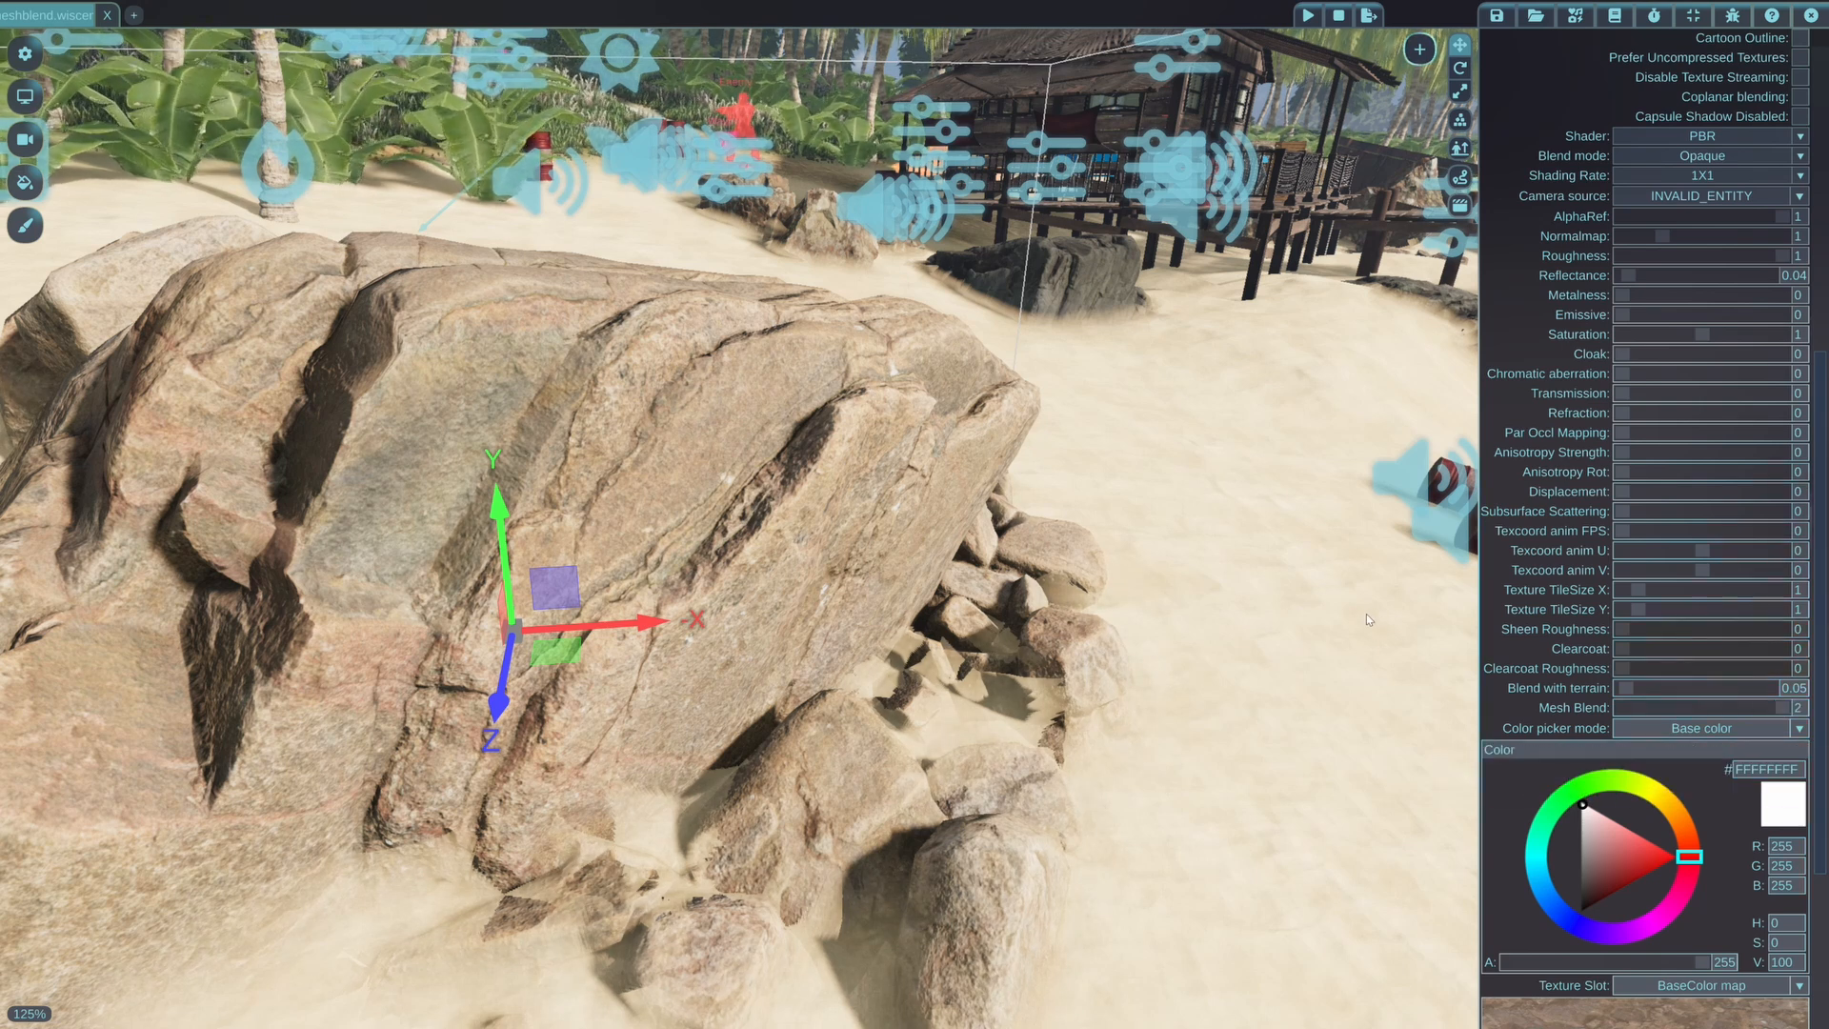
# Examine how the base of the rock and its small stones blend into the sand from the other side
pyautogui.moveTo(1212, 596); pyautogui.dragTo(1088, 686, button='middle')
pyautogui.press('a')
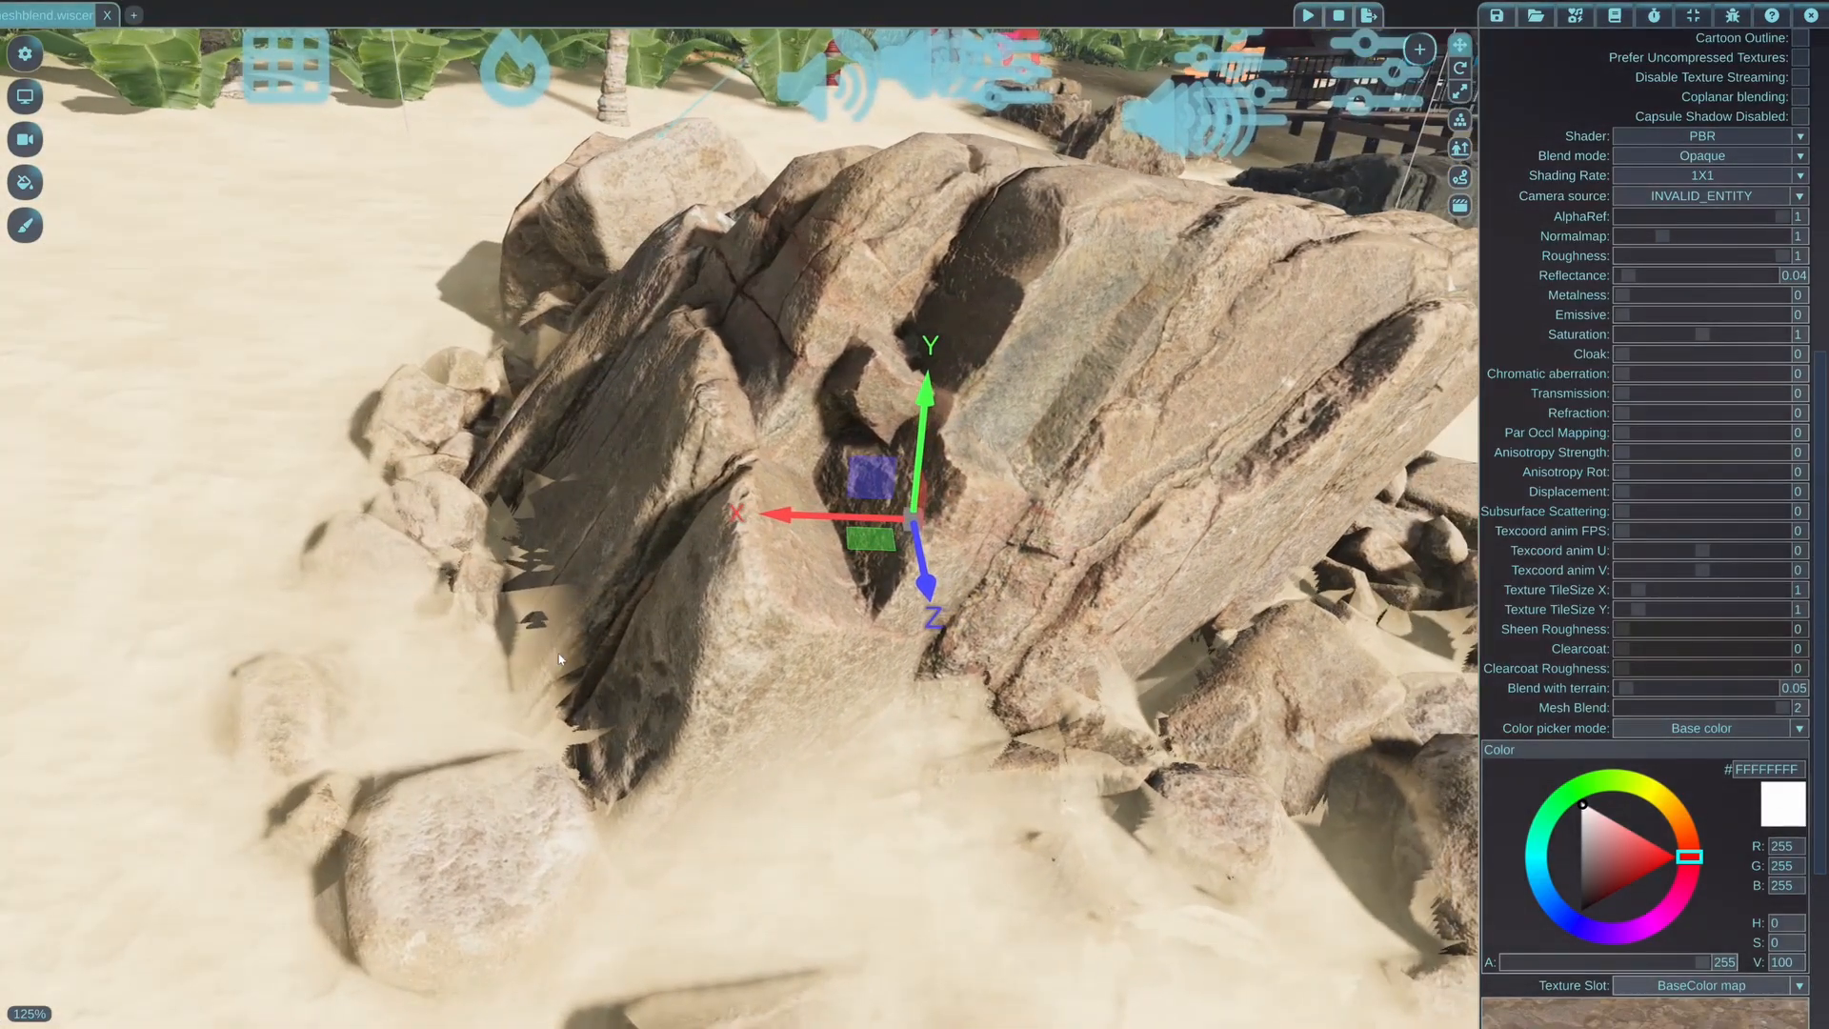
pyautogui.press('w')
pyautogui.press('a')
pyautogui.moveTo(444, 619); pyautogui.dragTo(657, 688, button='middle')
pyautogui.press('a')
pyautogui.press('s')
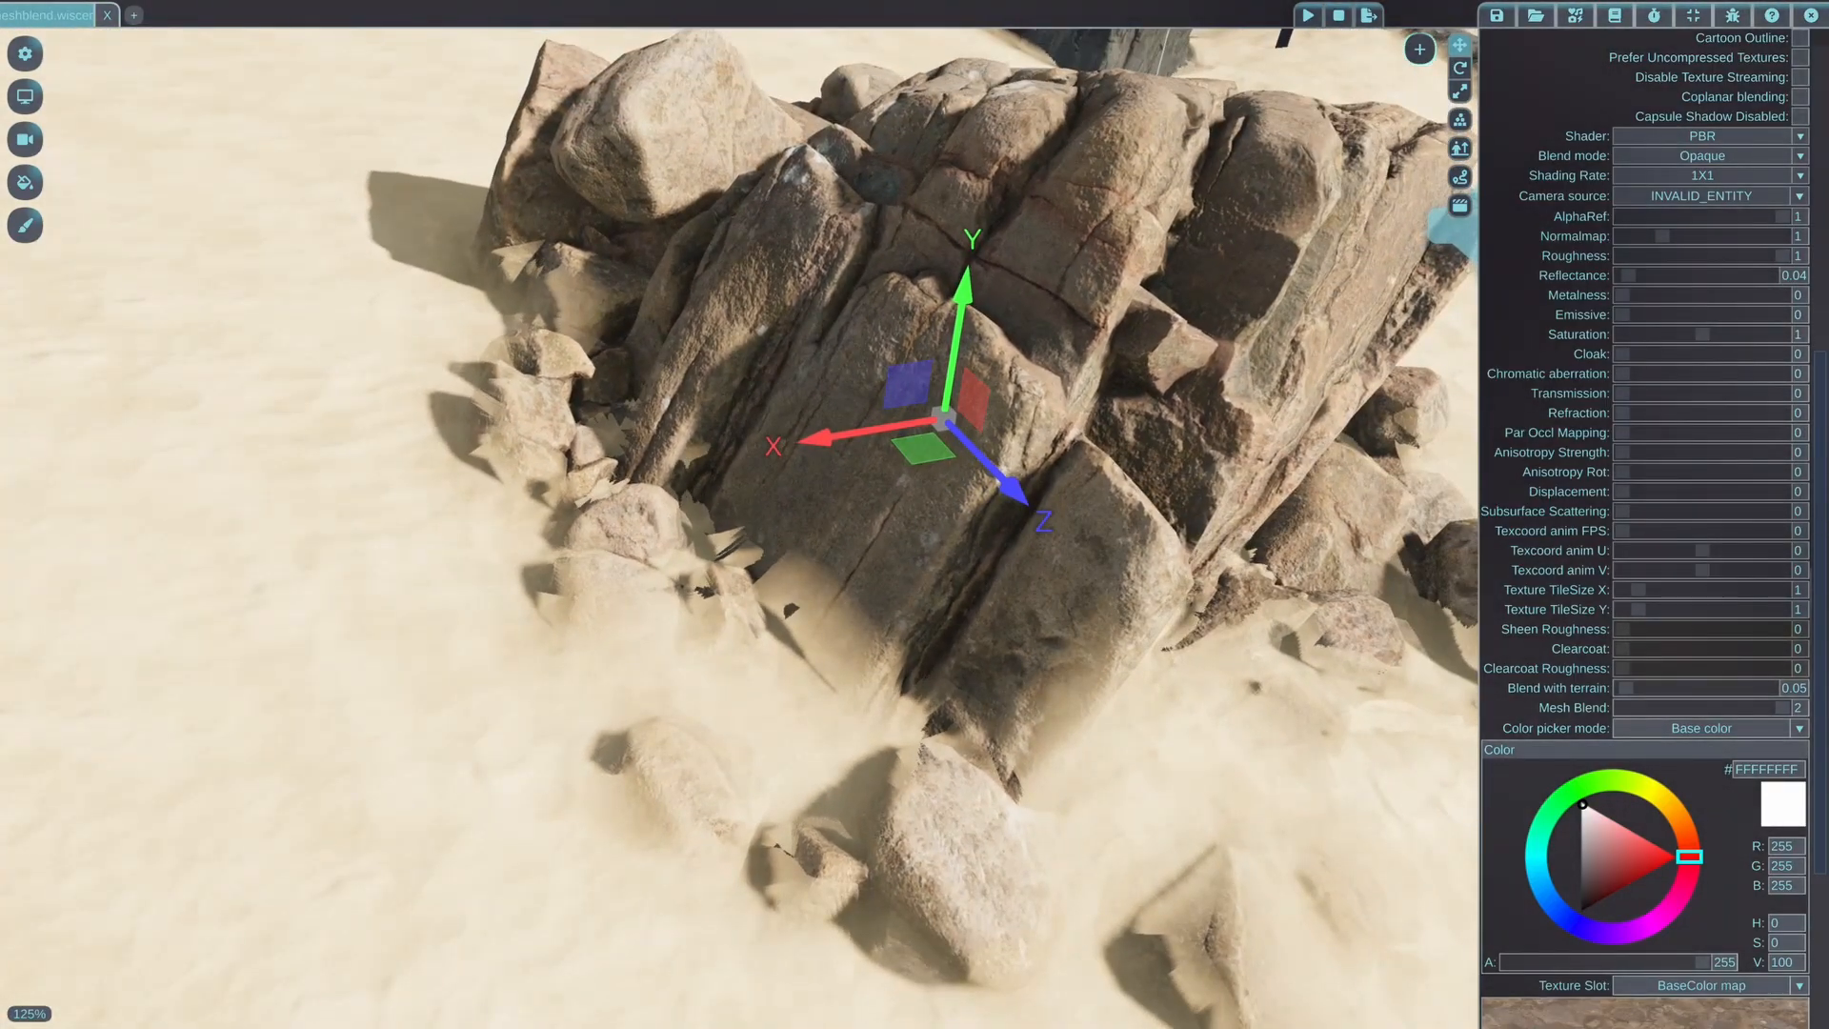
pyautogui.press('d')
pyautogui.press('w')
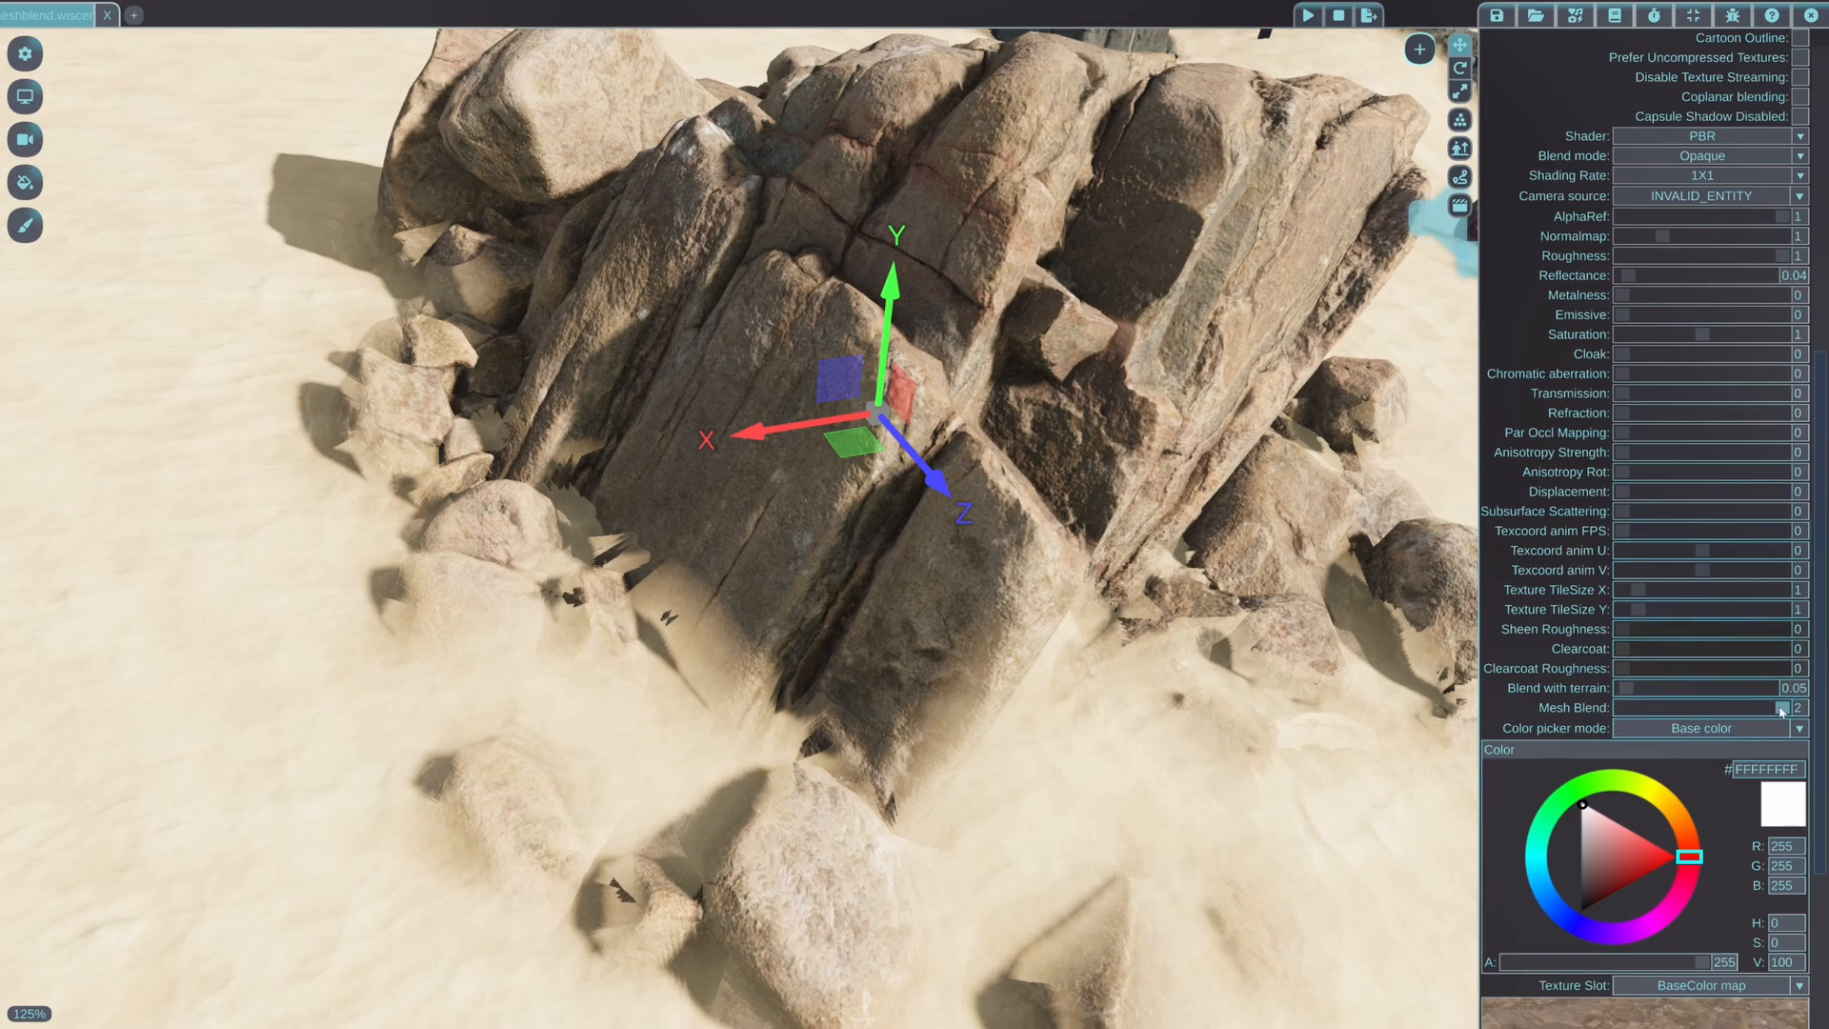
# Lower the rock material's Mesh Blend to 0.136, and raise it to 0.832
pyautogui.moveTo(1755, 709); pyautogui.dragTo(1627, 713)
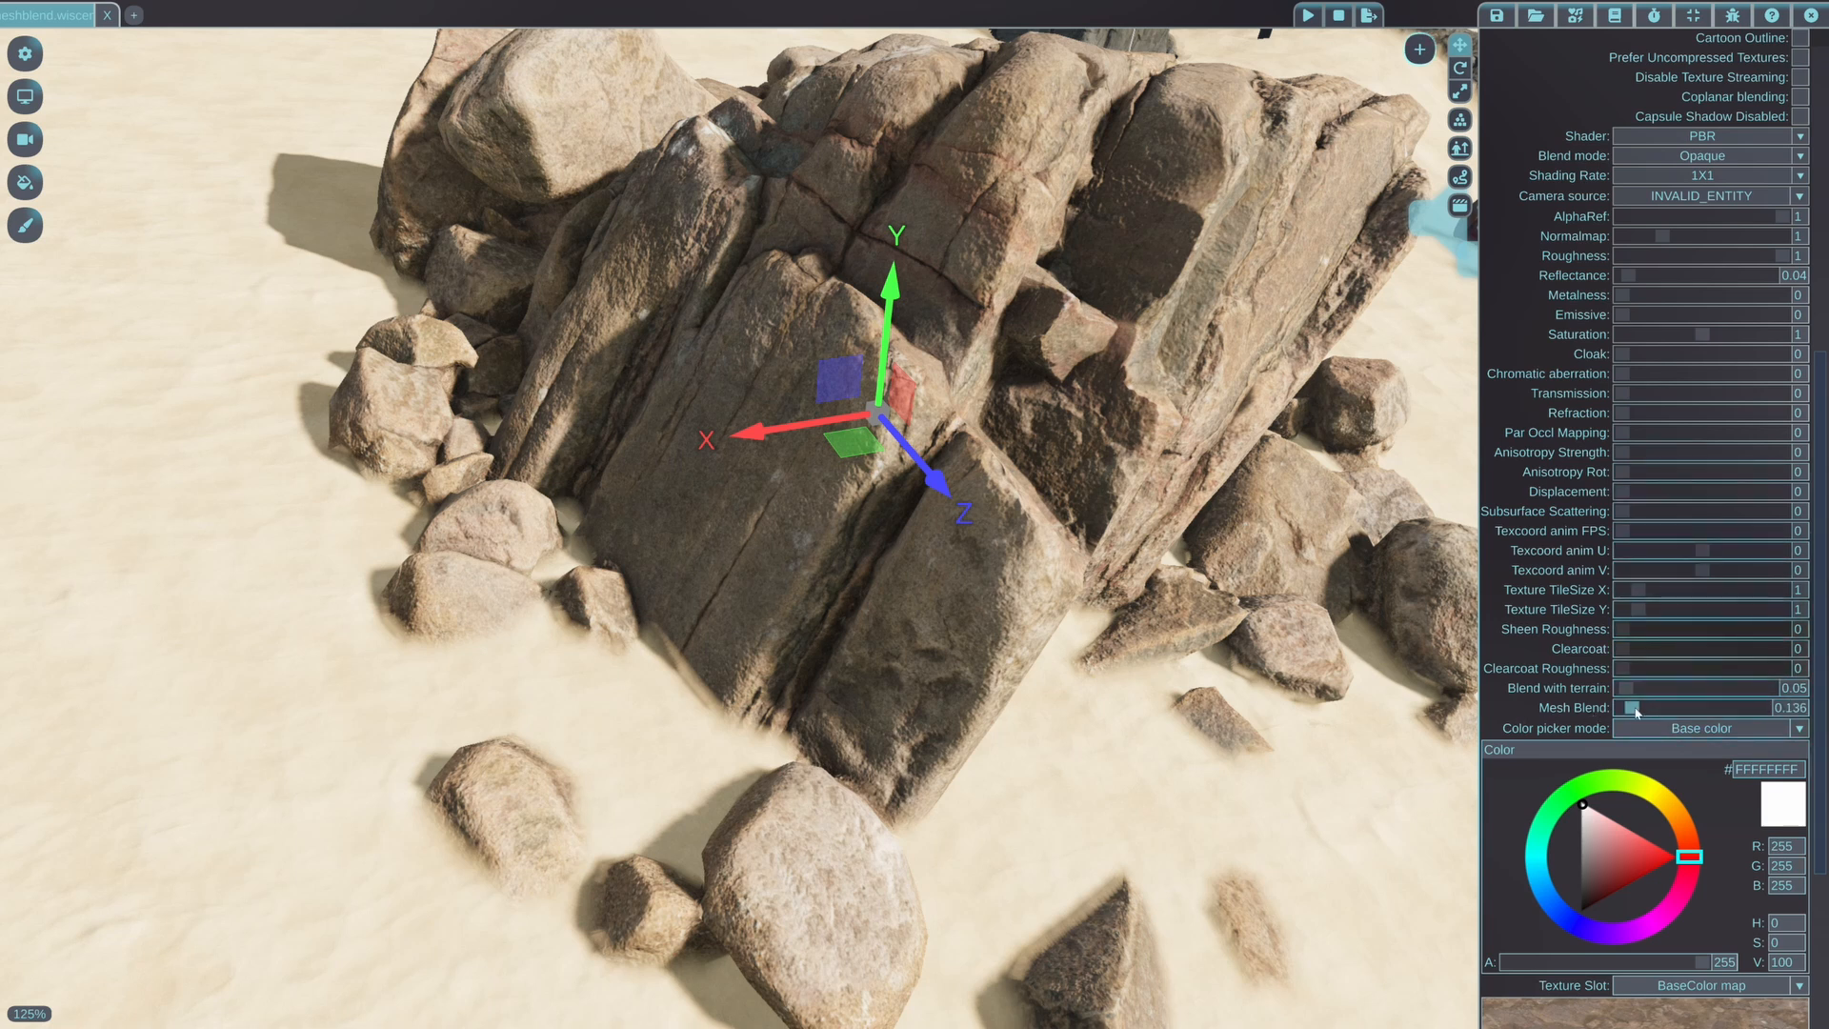
pyautogui.moveTo(1636, 712); pyautogui.dragTo(1682, 707)
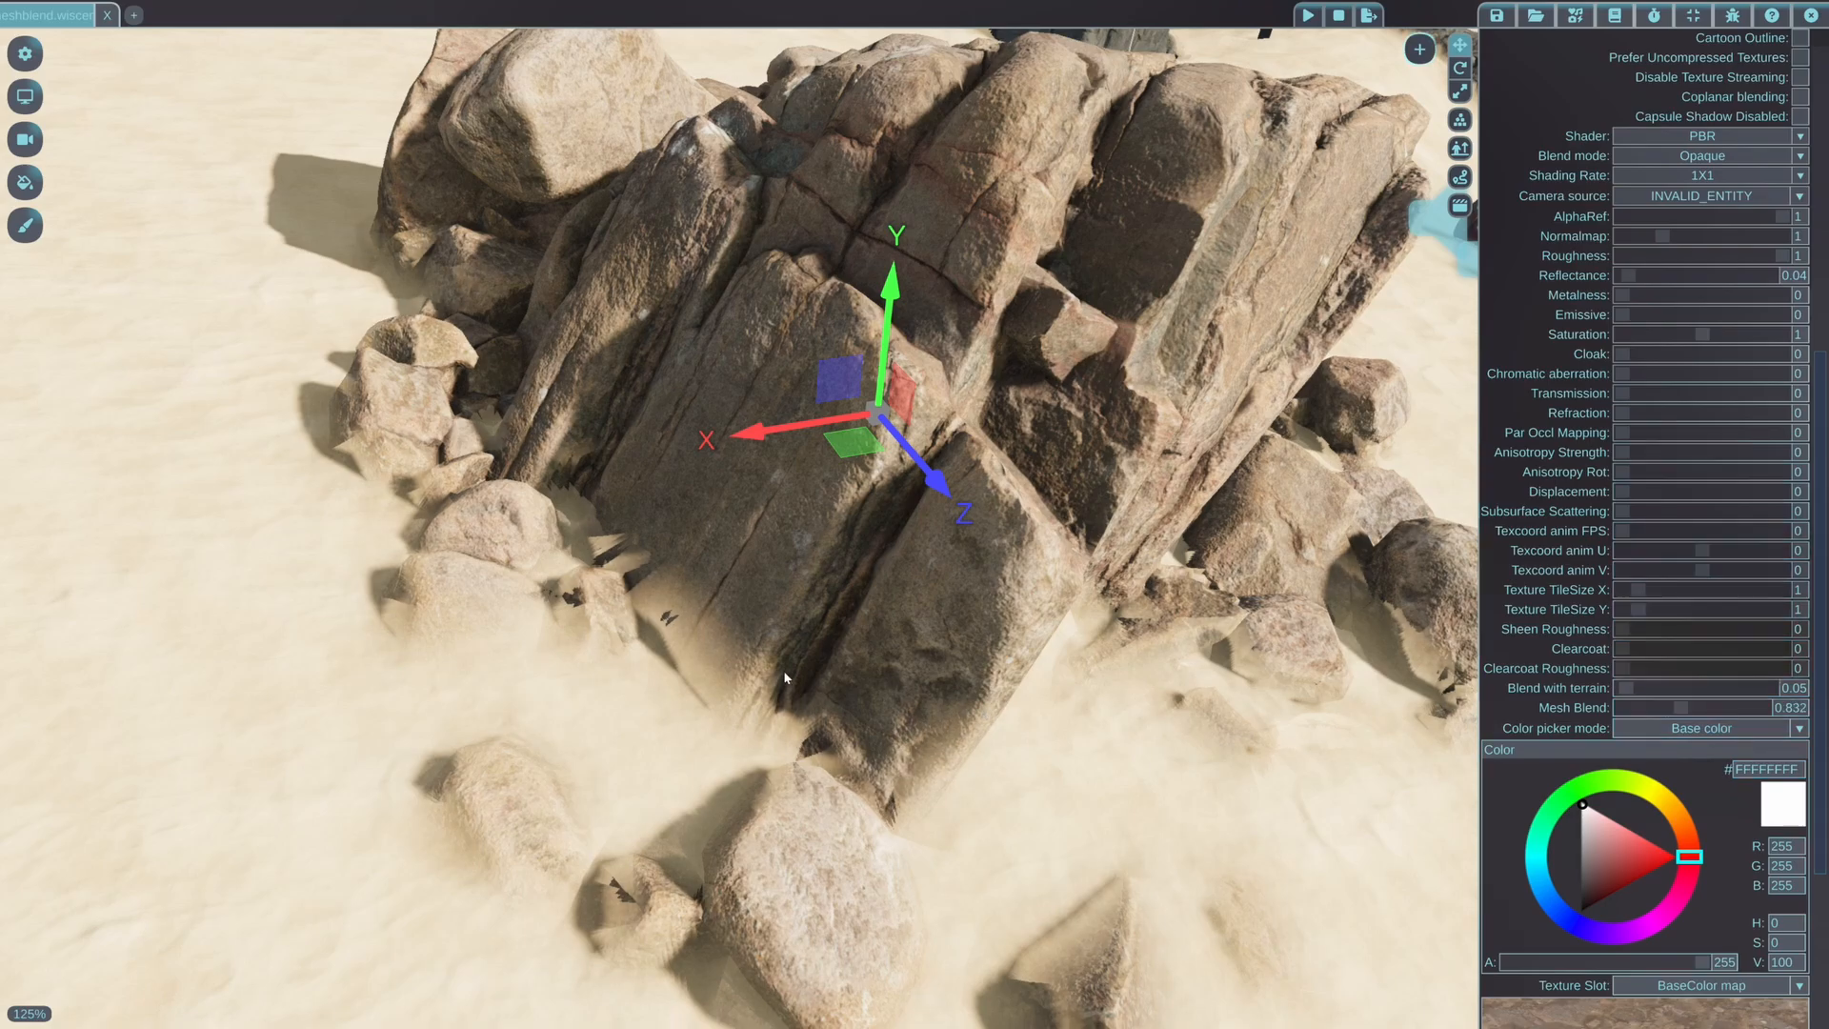
# Inspect the rock's blended edges at close range and reduce its material's Mesh Blend to 0.242
pyautogui.moveTo(785, 673); pyautogui.dragTo(865, 649, button='middle')
pyautogui.press('w')
pyautogui.press('s')
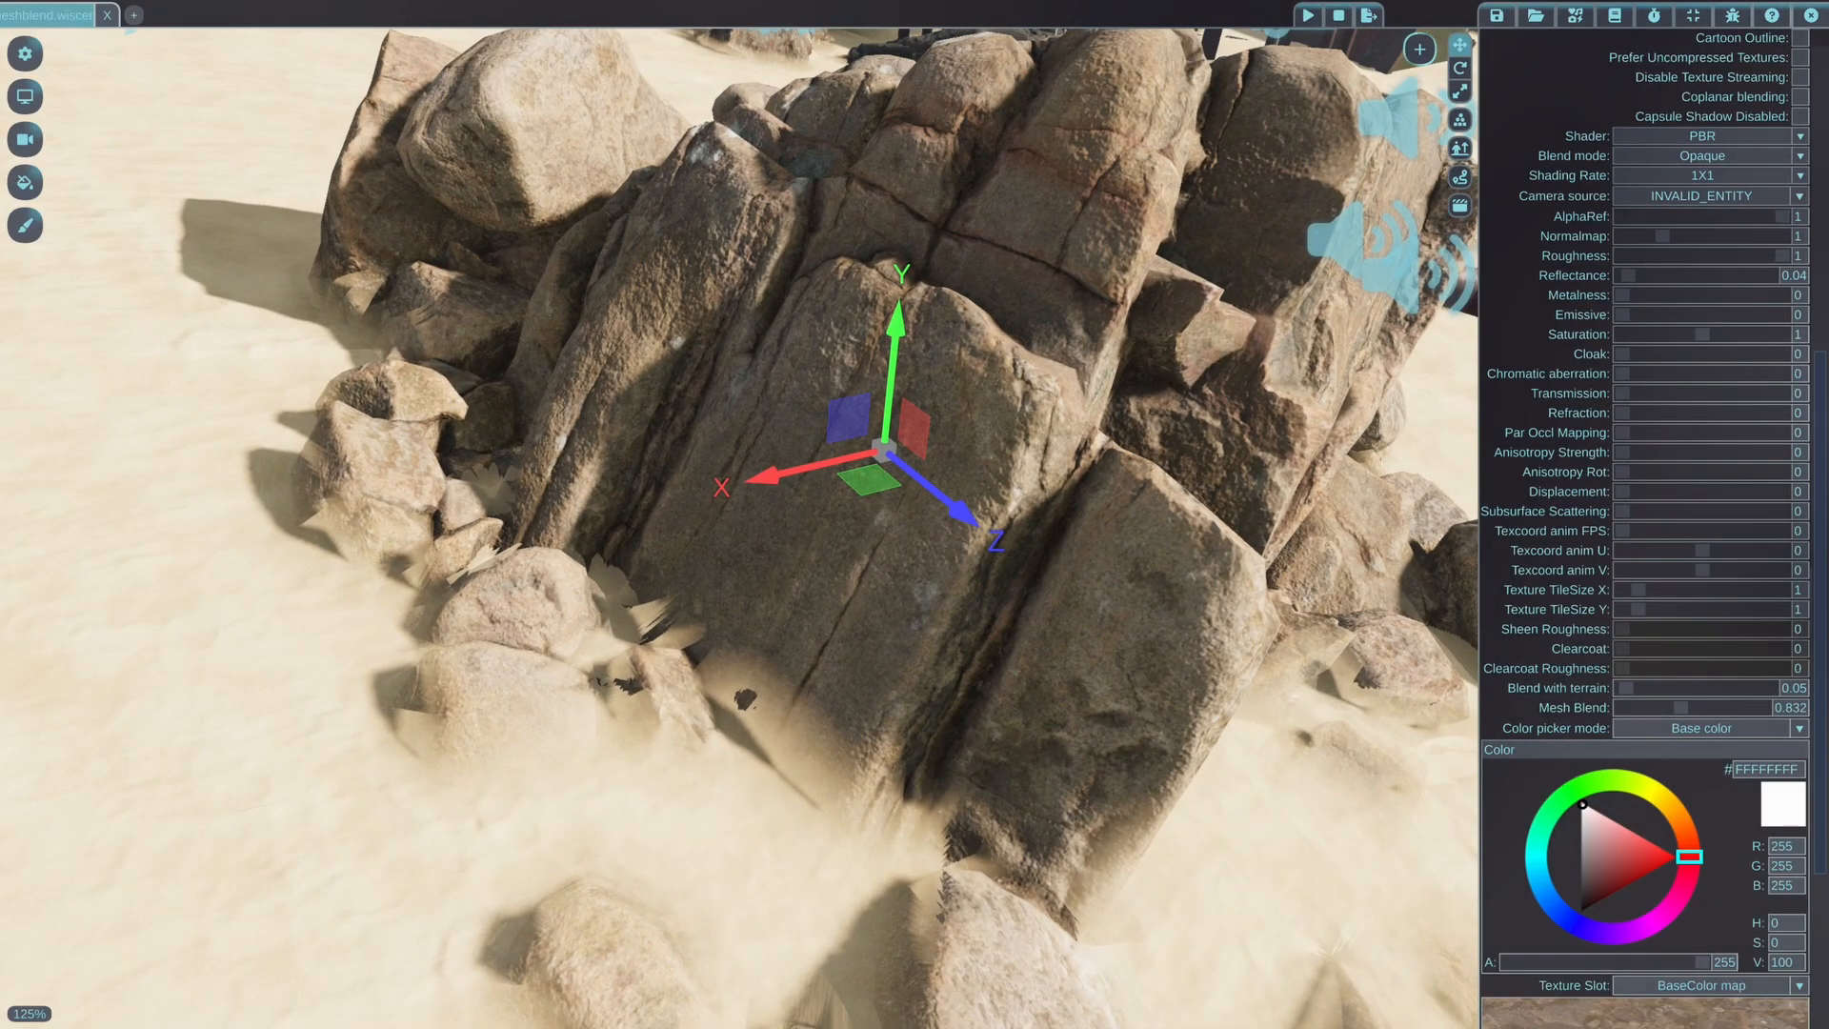
pyautogui.moveTo(865, 650); pyautogui.dragTo(892, 467, button='middle')
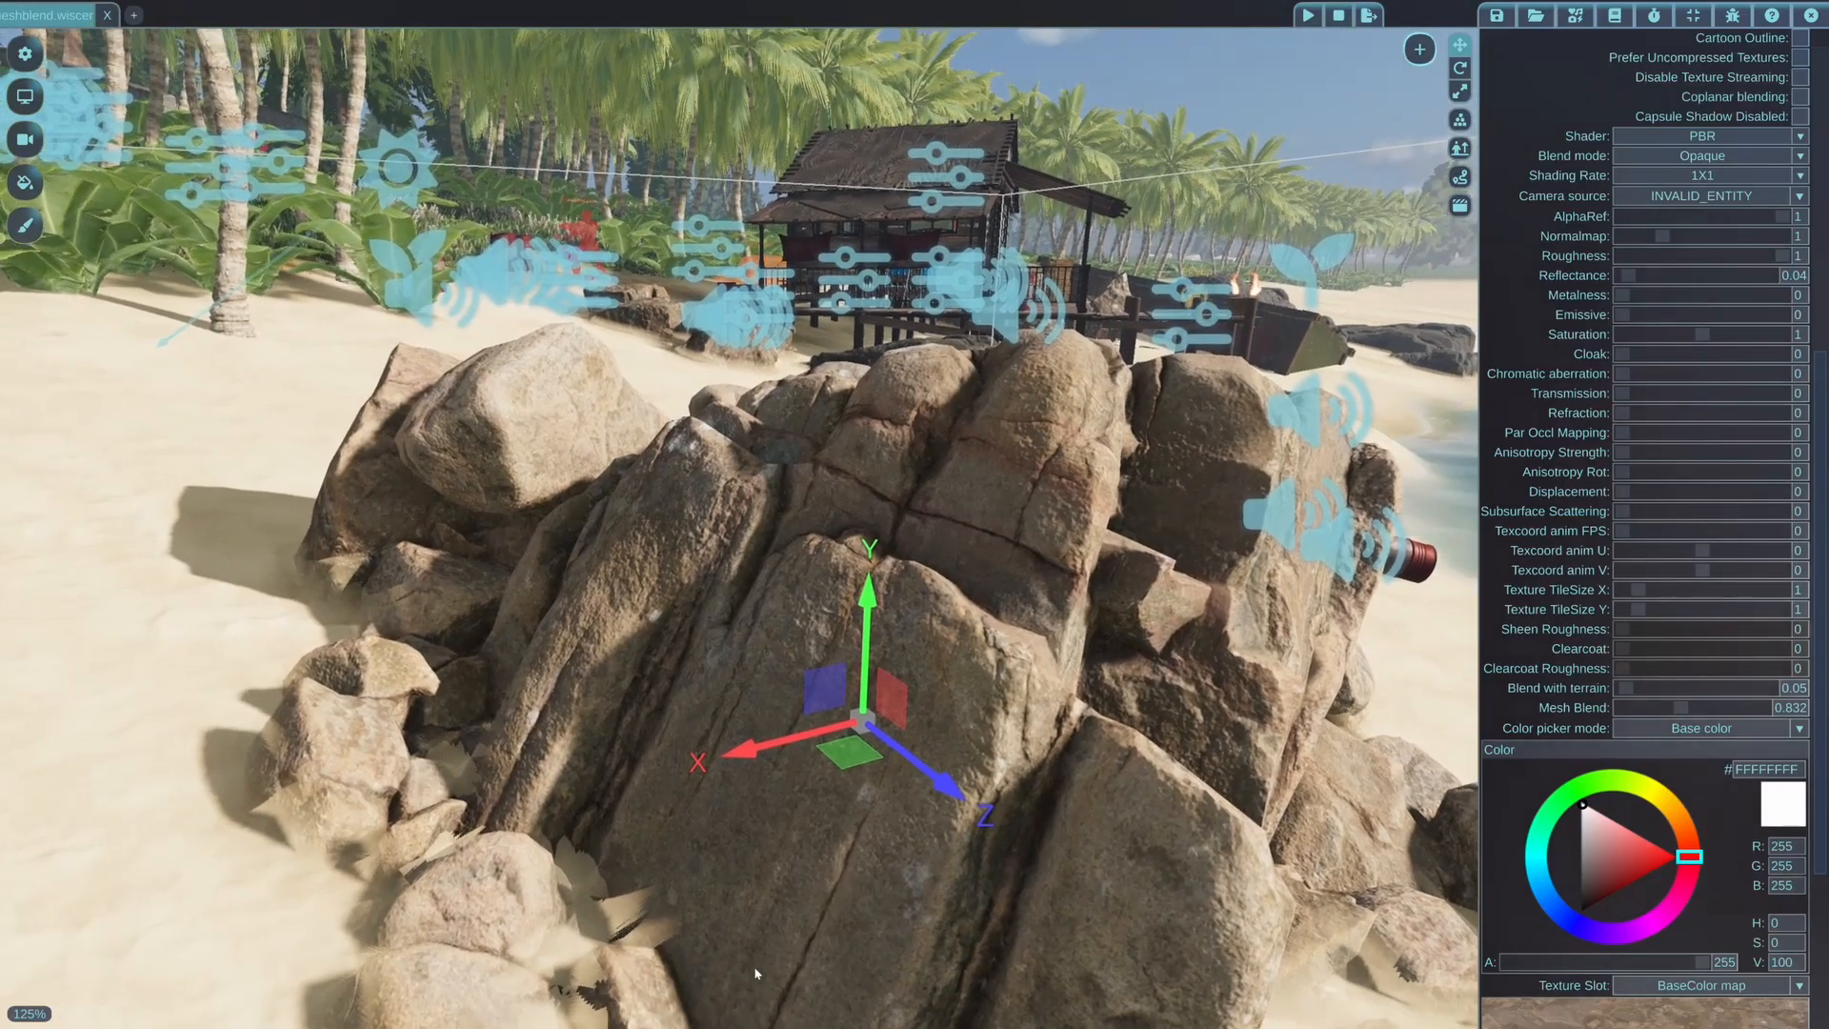
pyautogui.moveTo(699, 964); pyautogui.dragTo(665, 985, button='middle')
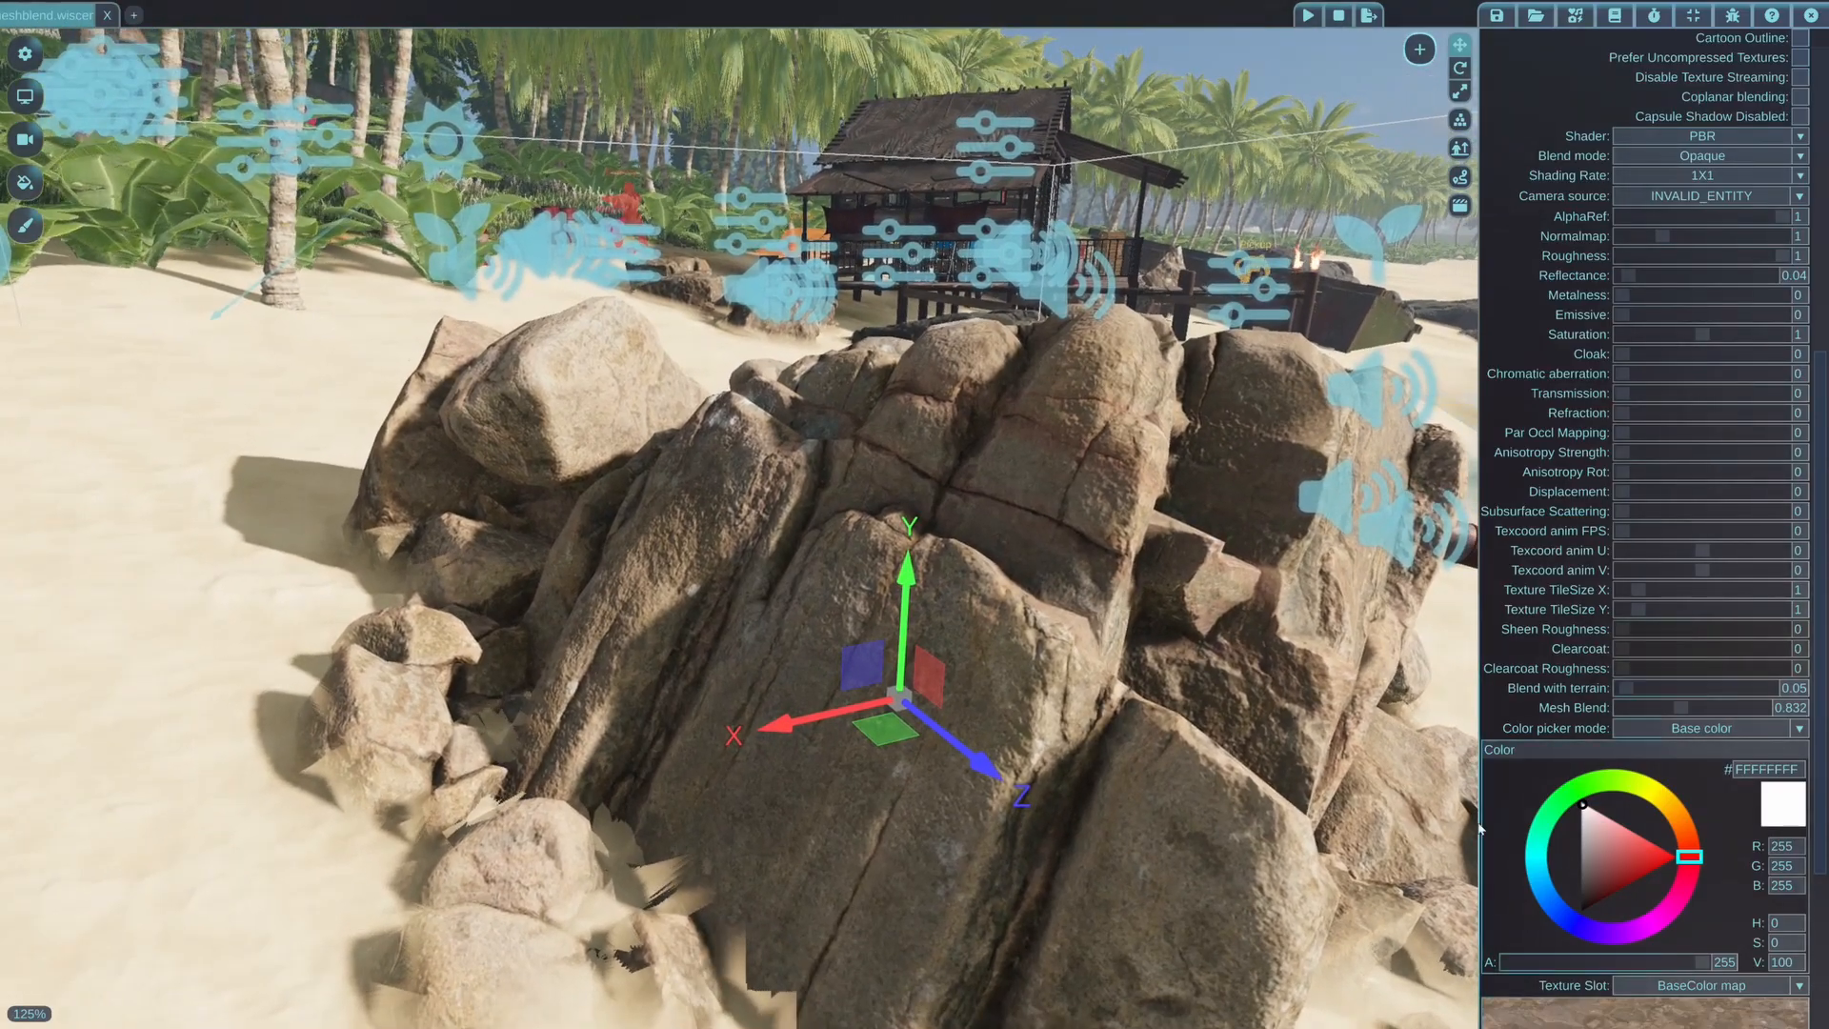
pyautogui.moveTo(1681, 712); pyautogui.dragTo(1636, 710)
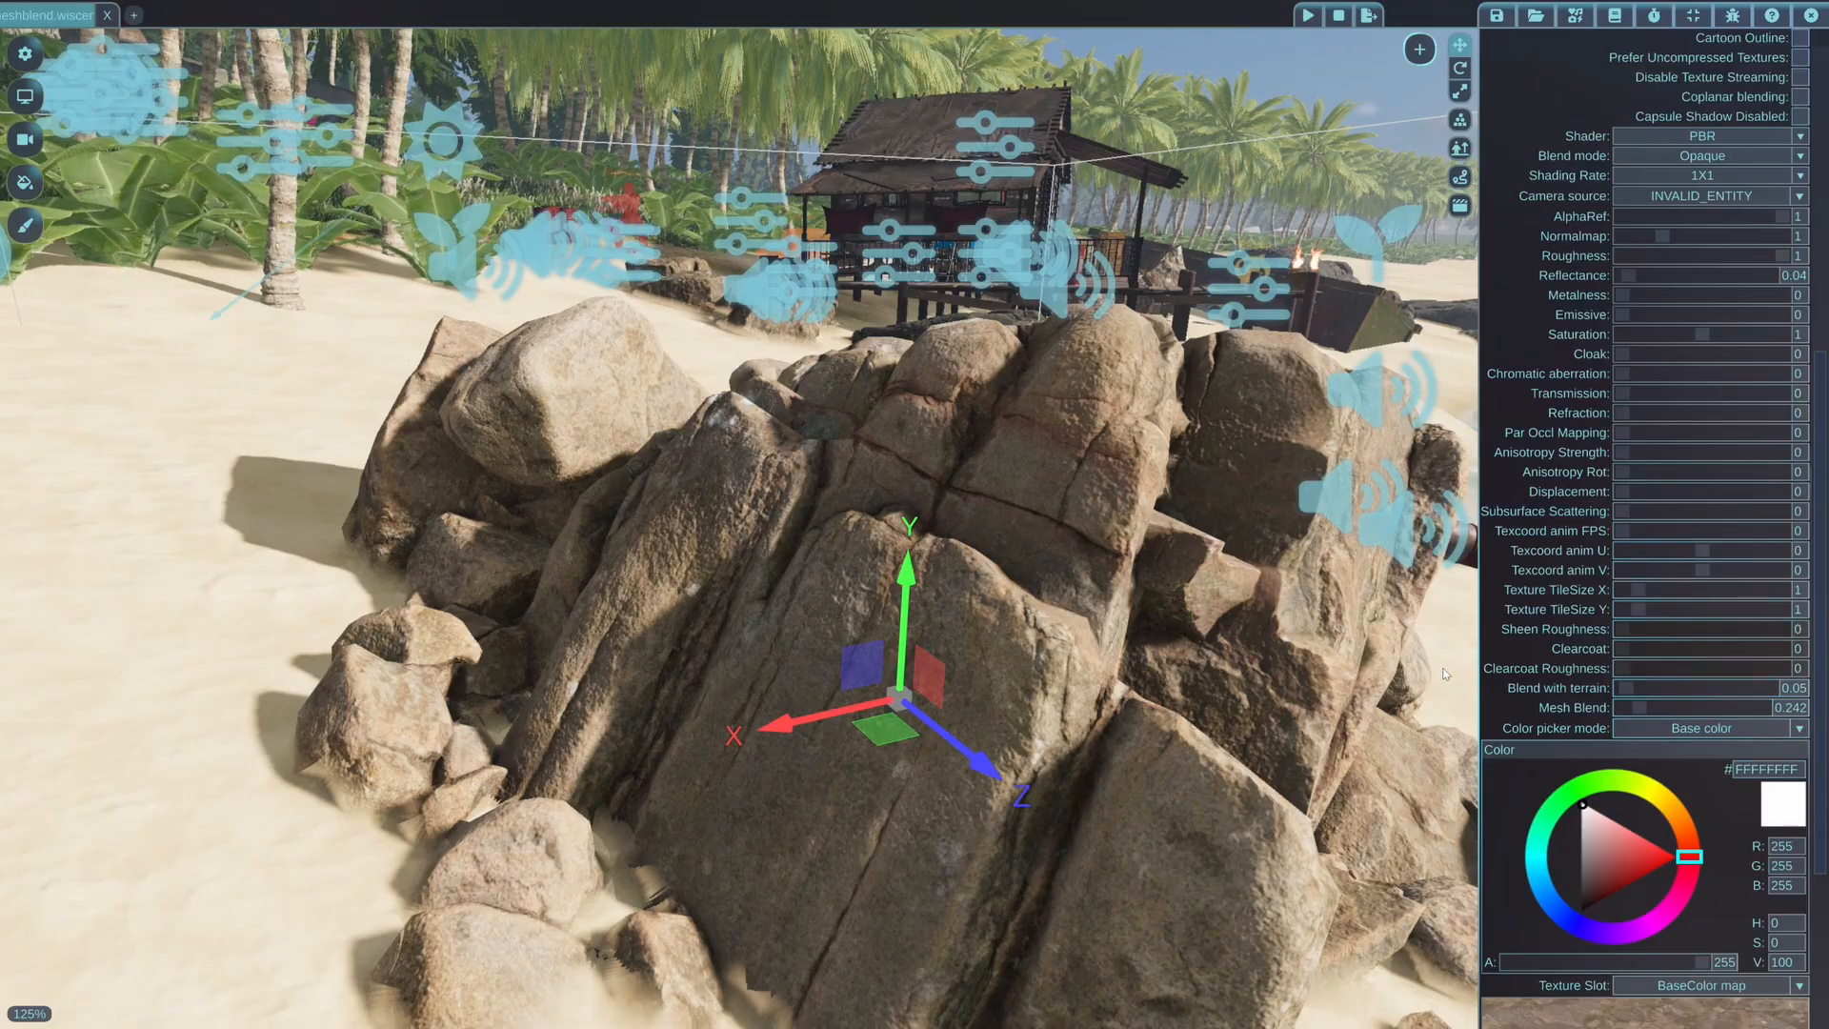
# Examine how the rock and its small stones blend into the sand from the hut-facing side, with the rock deselected
pyautogui.press('d')
pyautogui.moveTo(1309, 641); pyautogui.dragTo(1303, 641, button='middle')
pyautogui.press('d')
pyautogui.press('w')
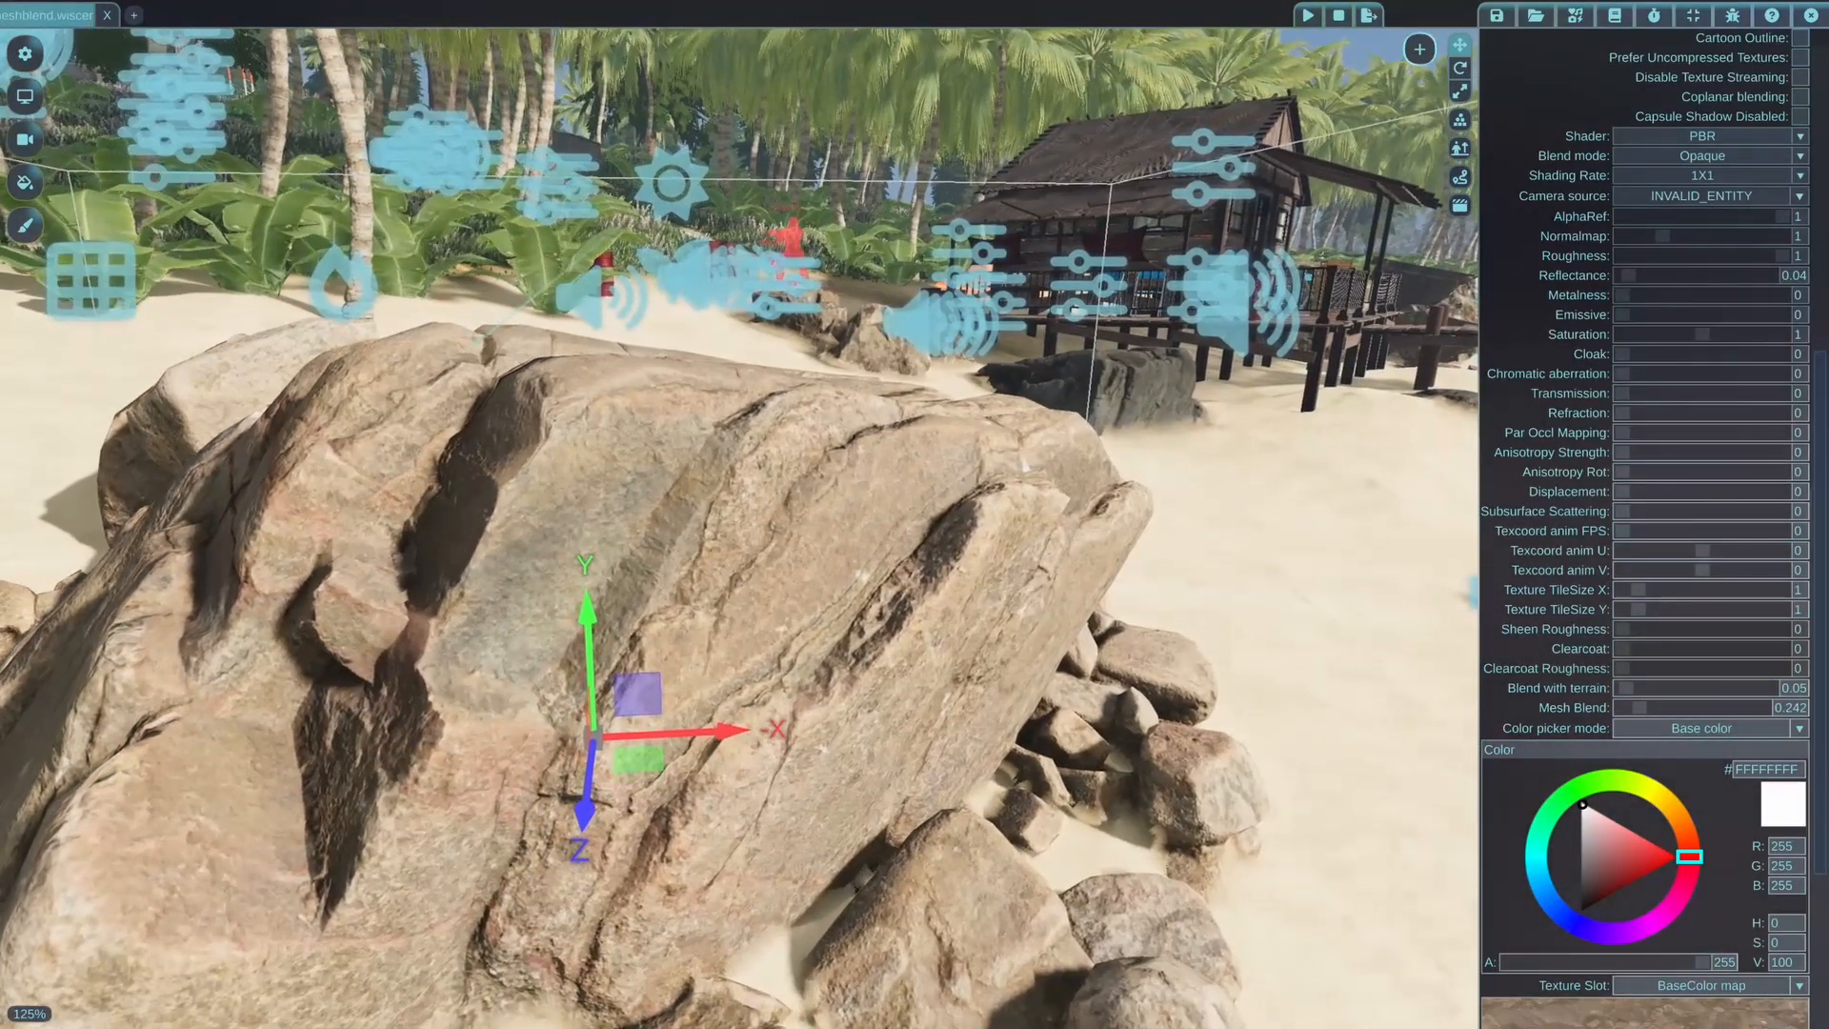
pyautogui.moveTo(1134, 401); pyautogui.dragTo(1135, 405, button='middle')
pyautogui.press('d')
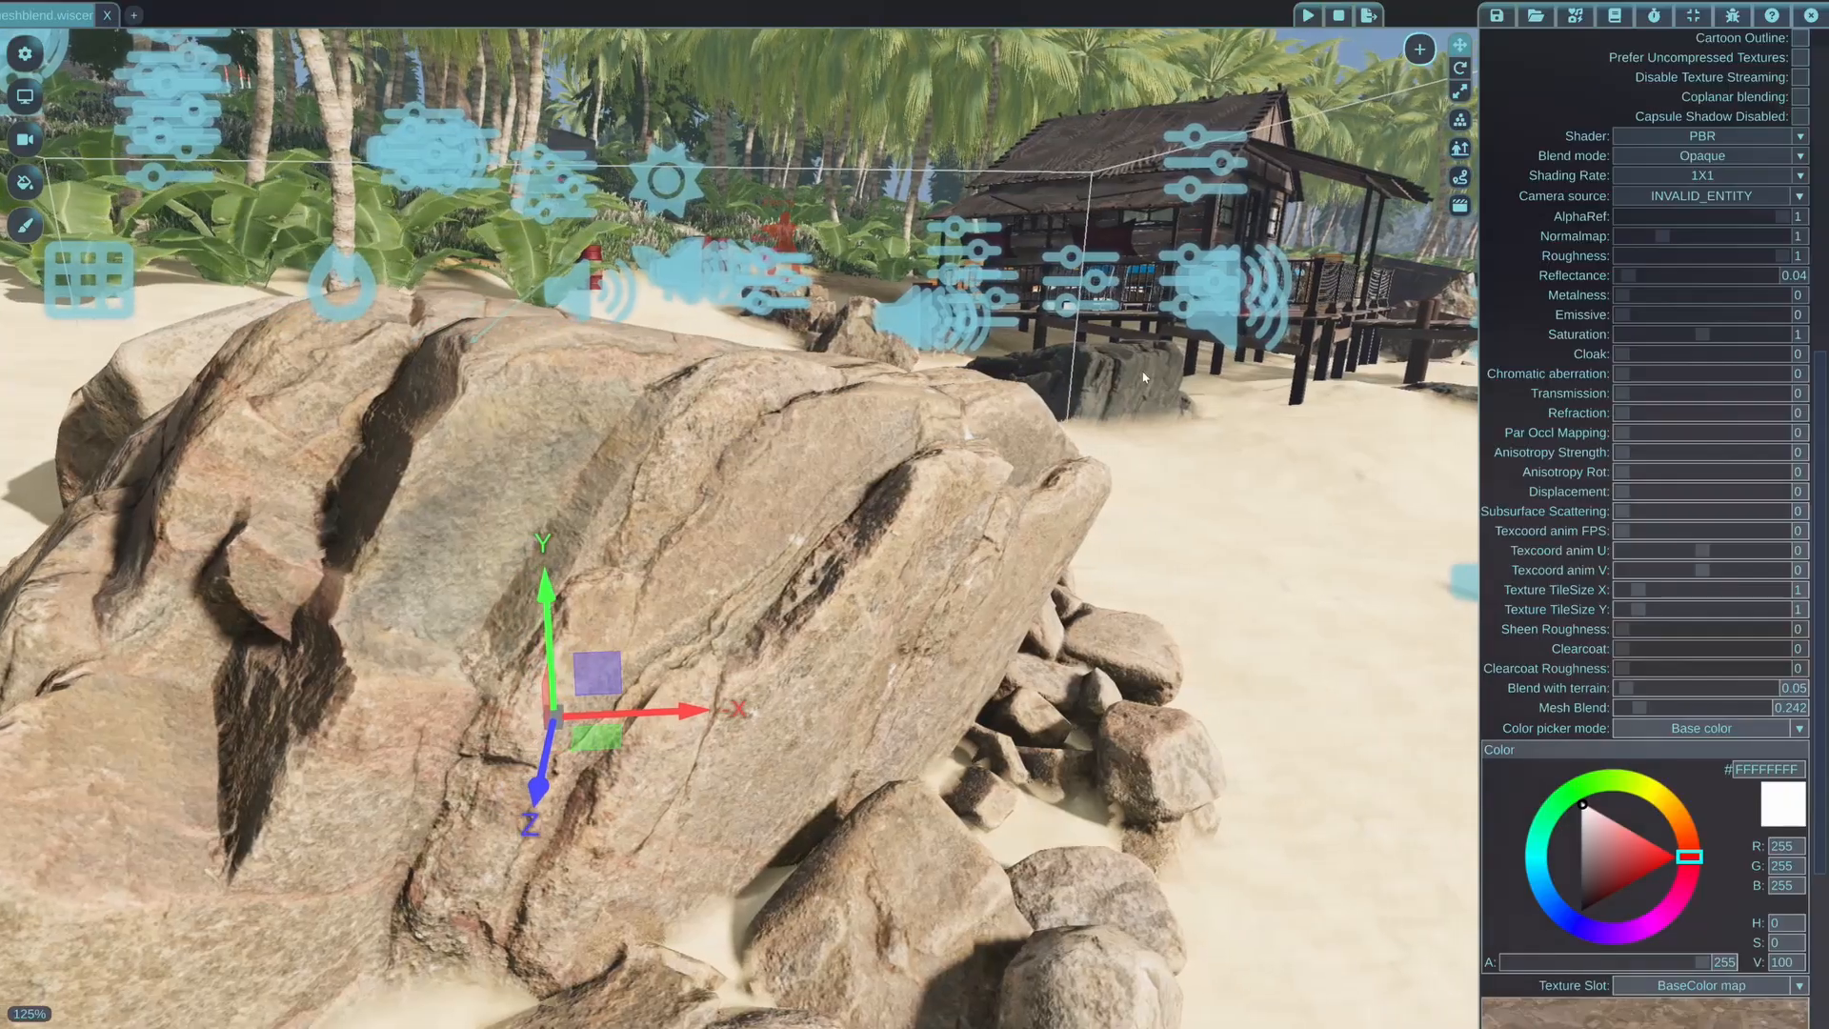
pyautogui.rightClick(1358, 53)
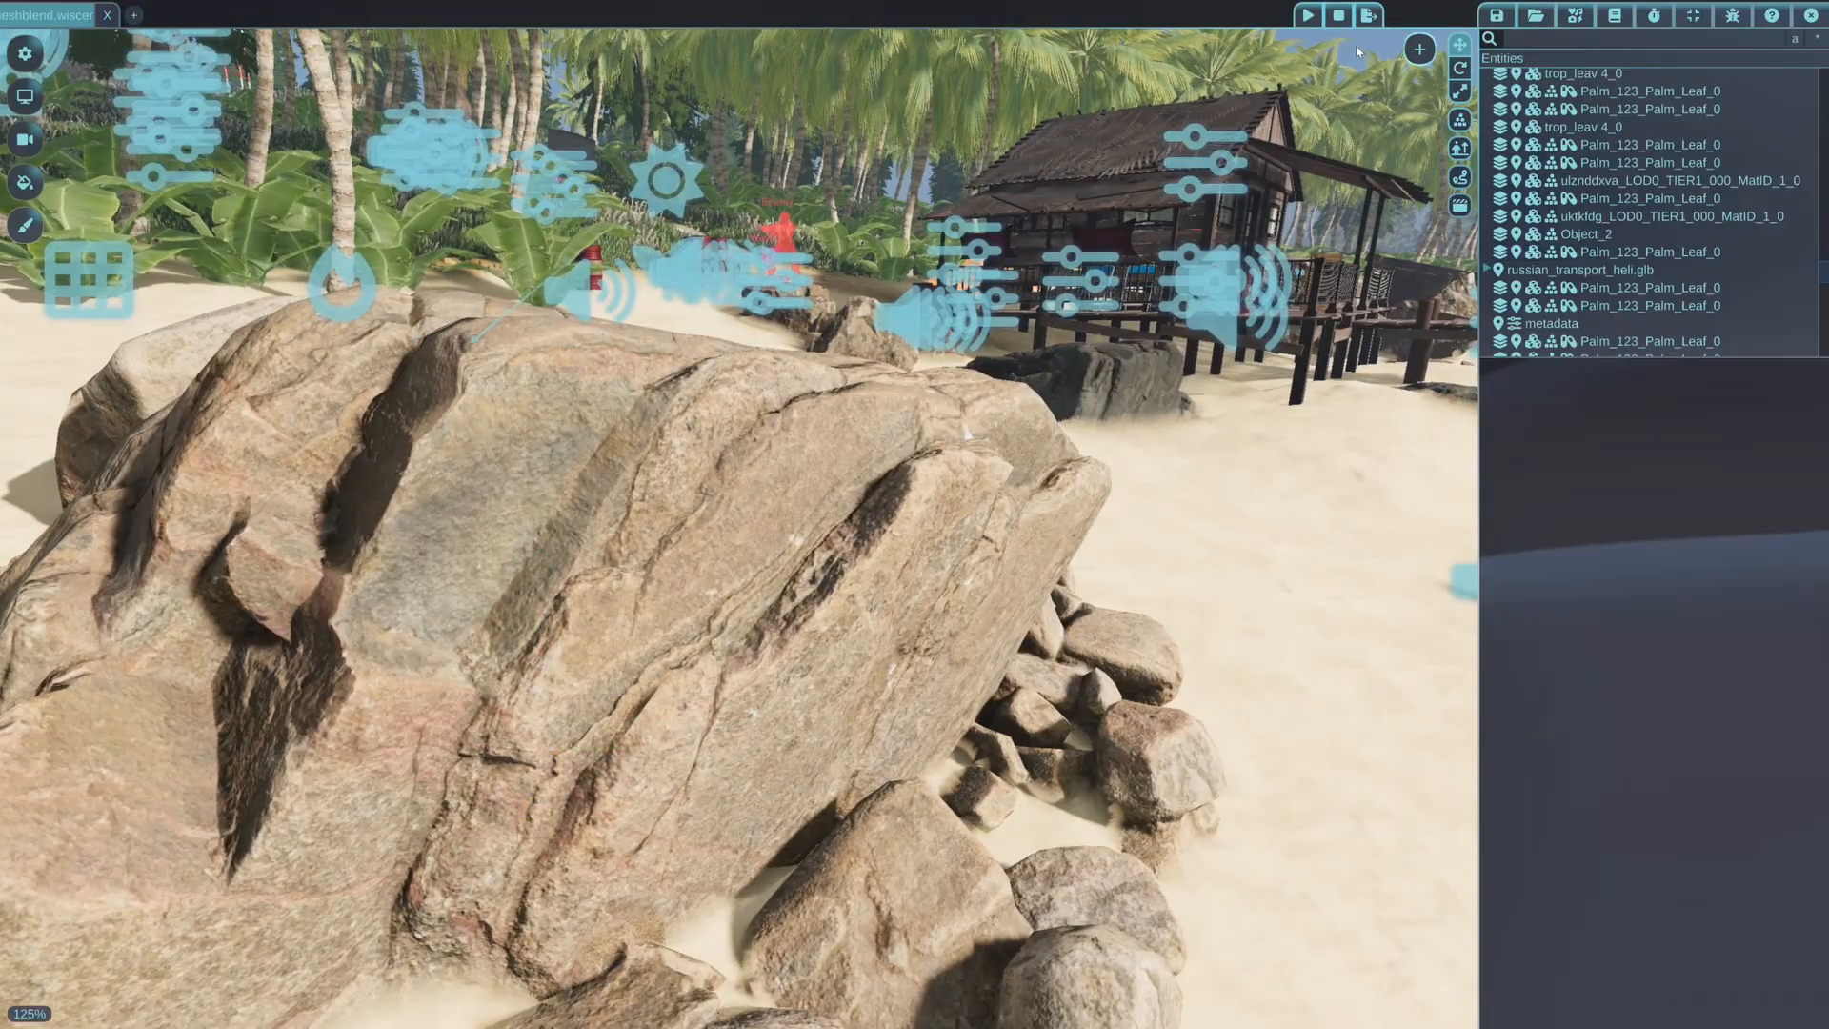
pyautogui.press('d')
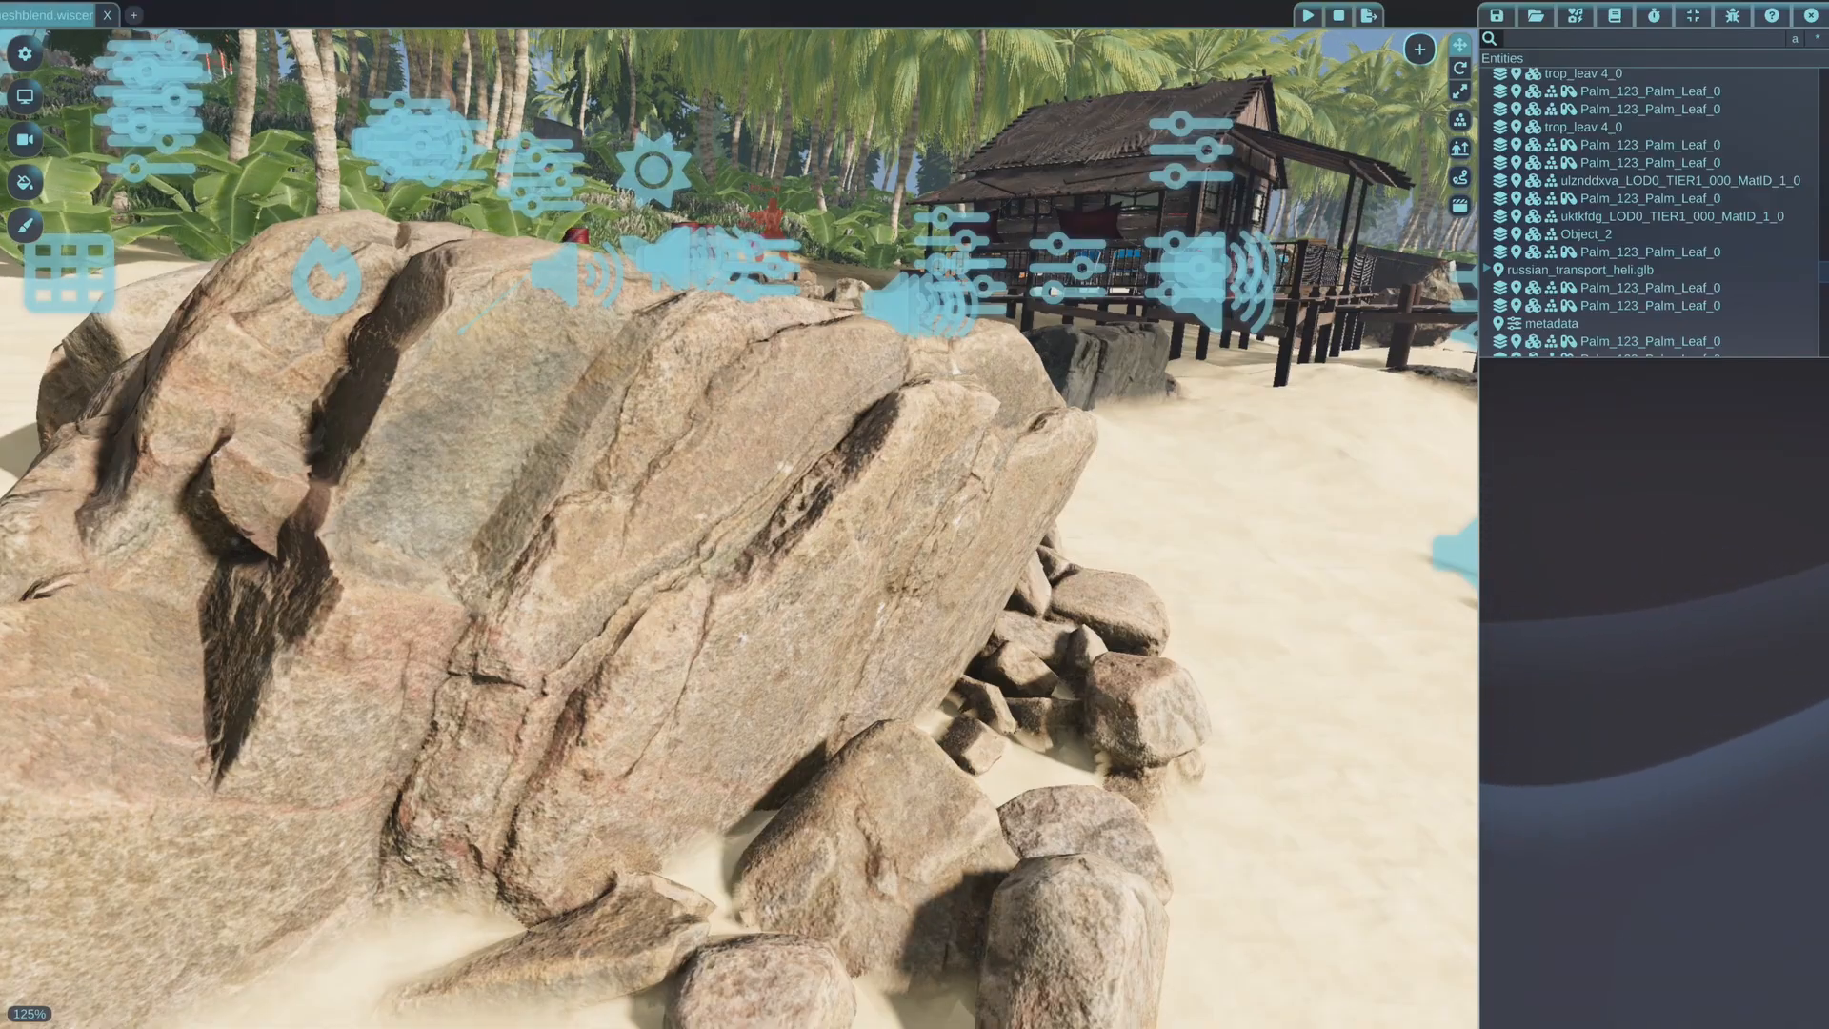
pyautogui.press('q')
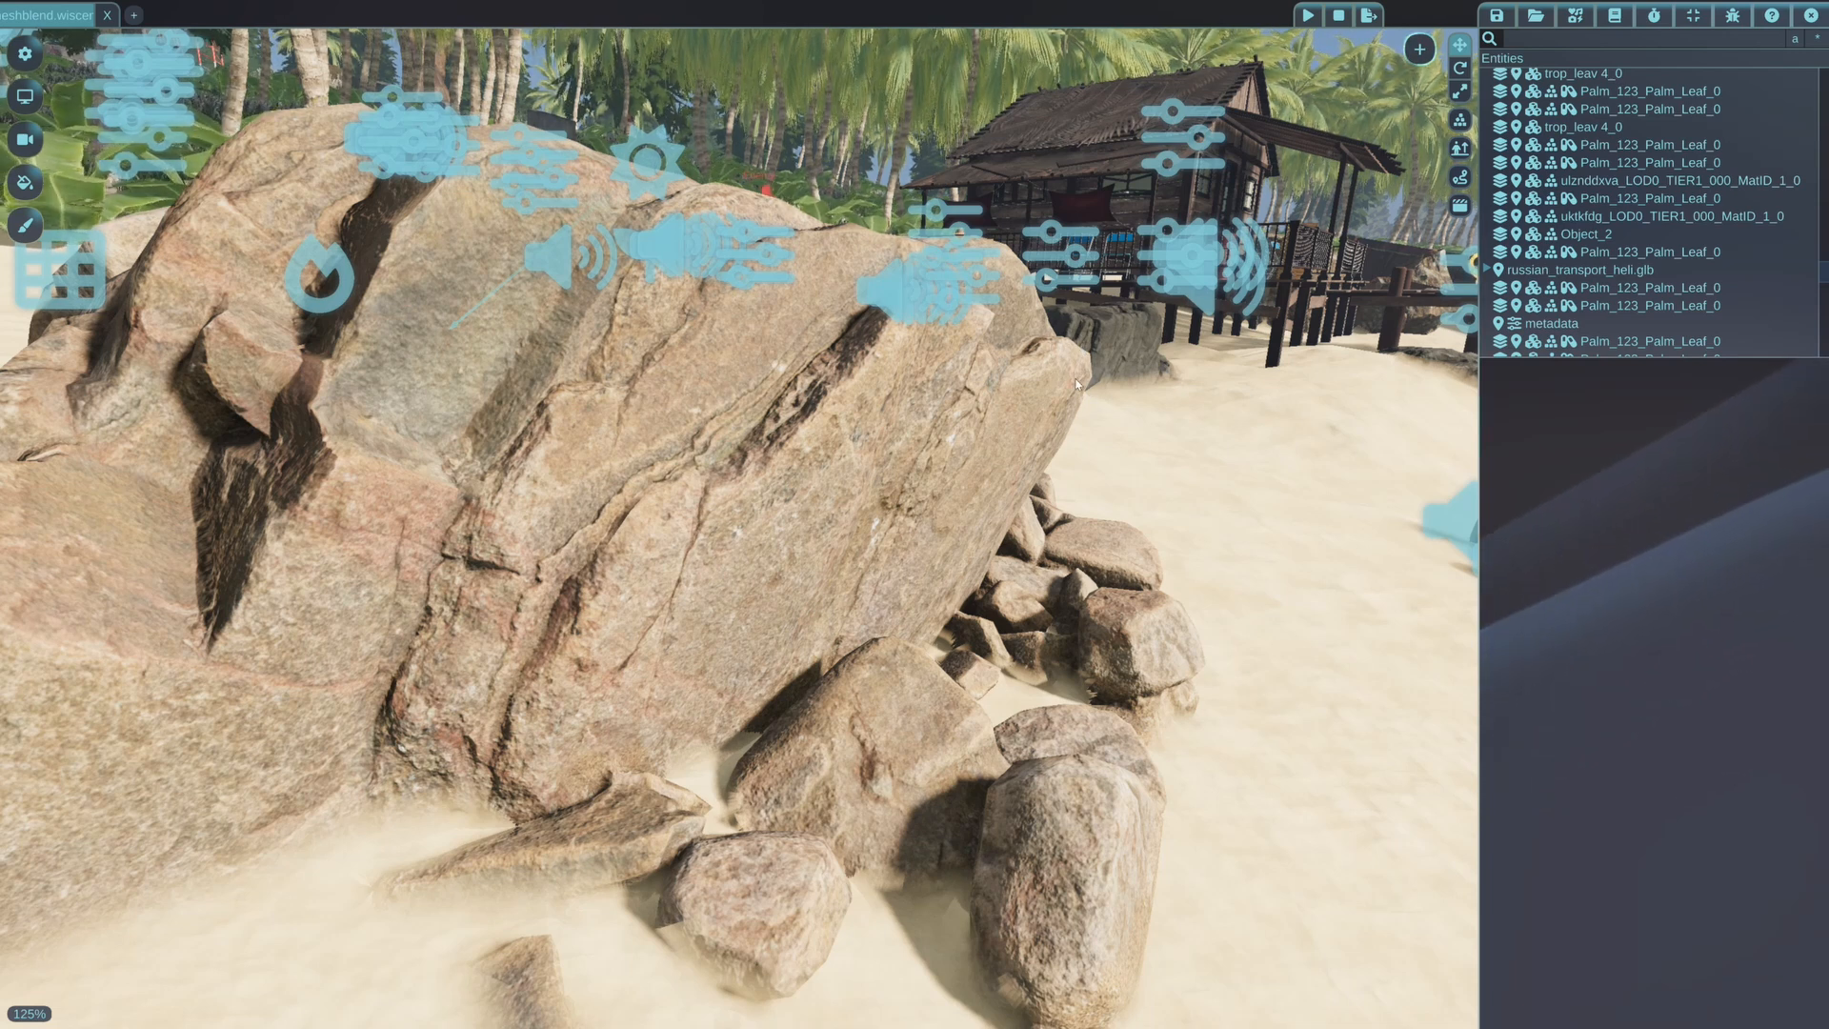
# Reselect the large rock, raise its material's Mesh Blend to 10, and reduce it to 7.28
pyautogui.click(869, 473)
pyautogui.scroll(-10, 1555, 636)
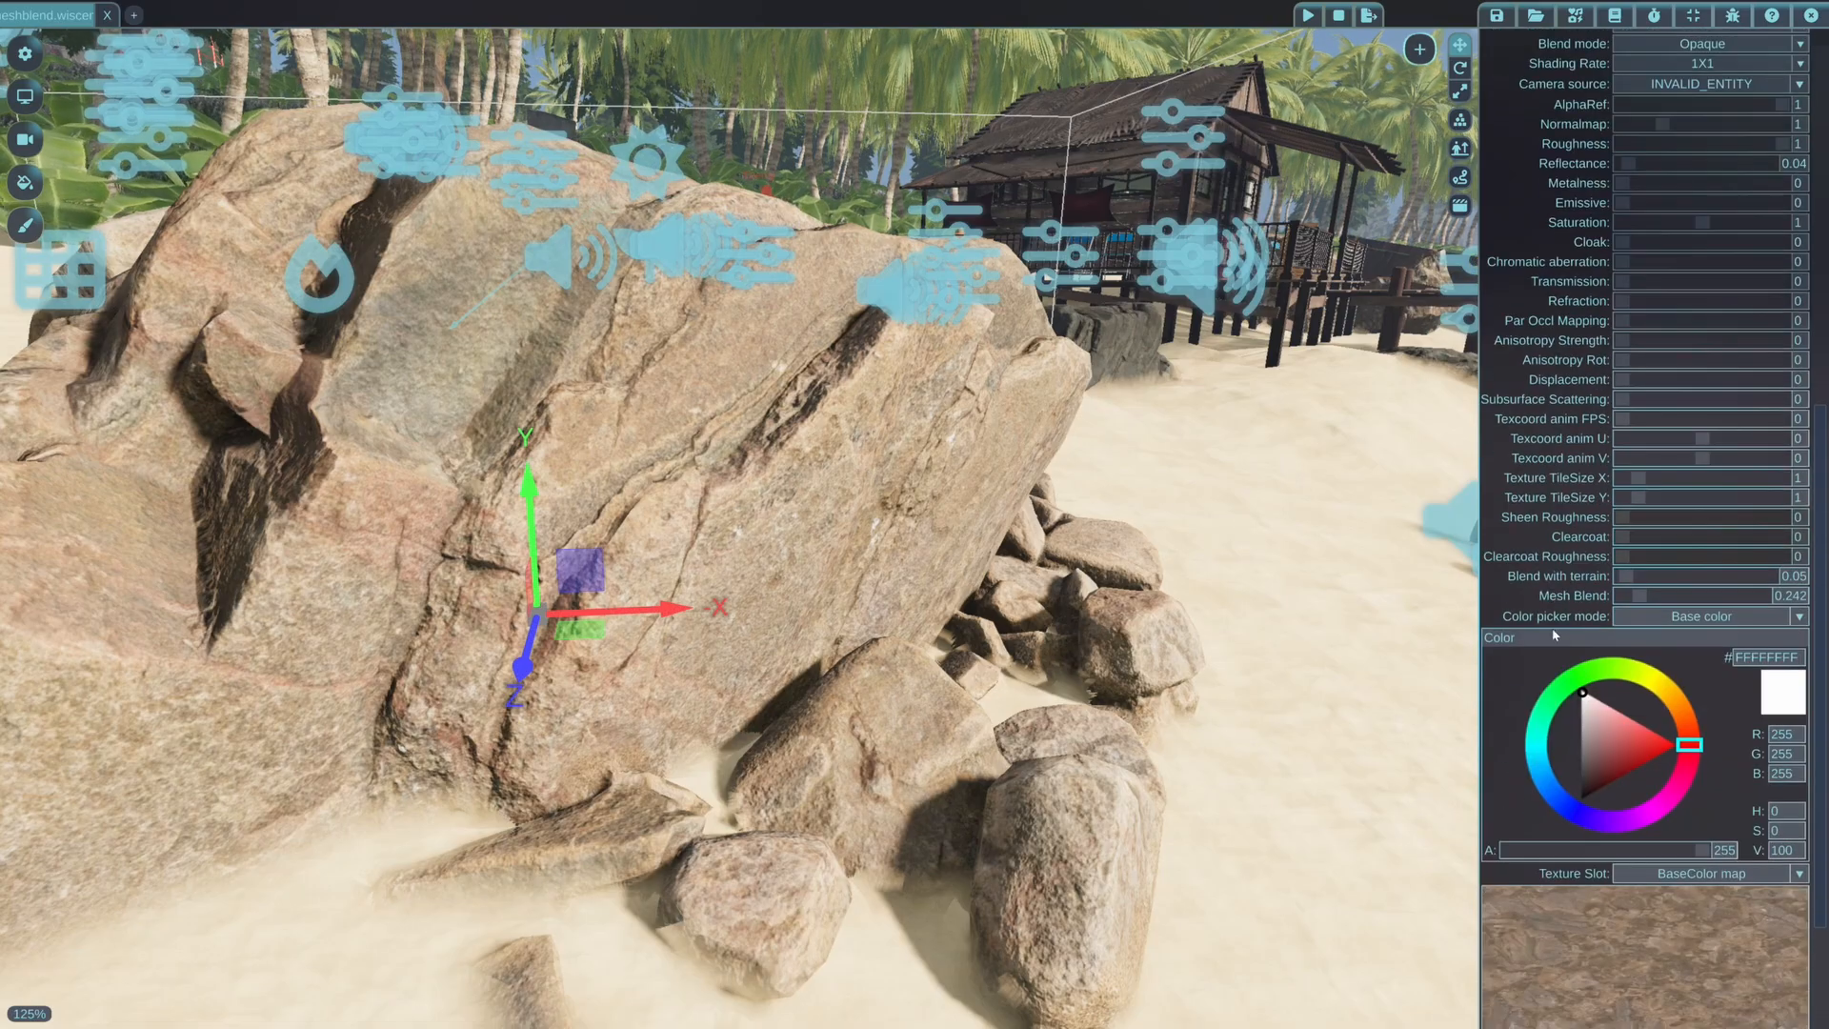
pyautogui.moveTo(1700, 597); pyautogui.dragTo(1653, 598)
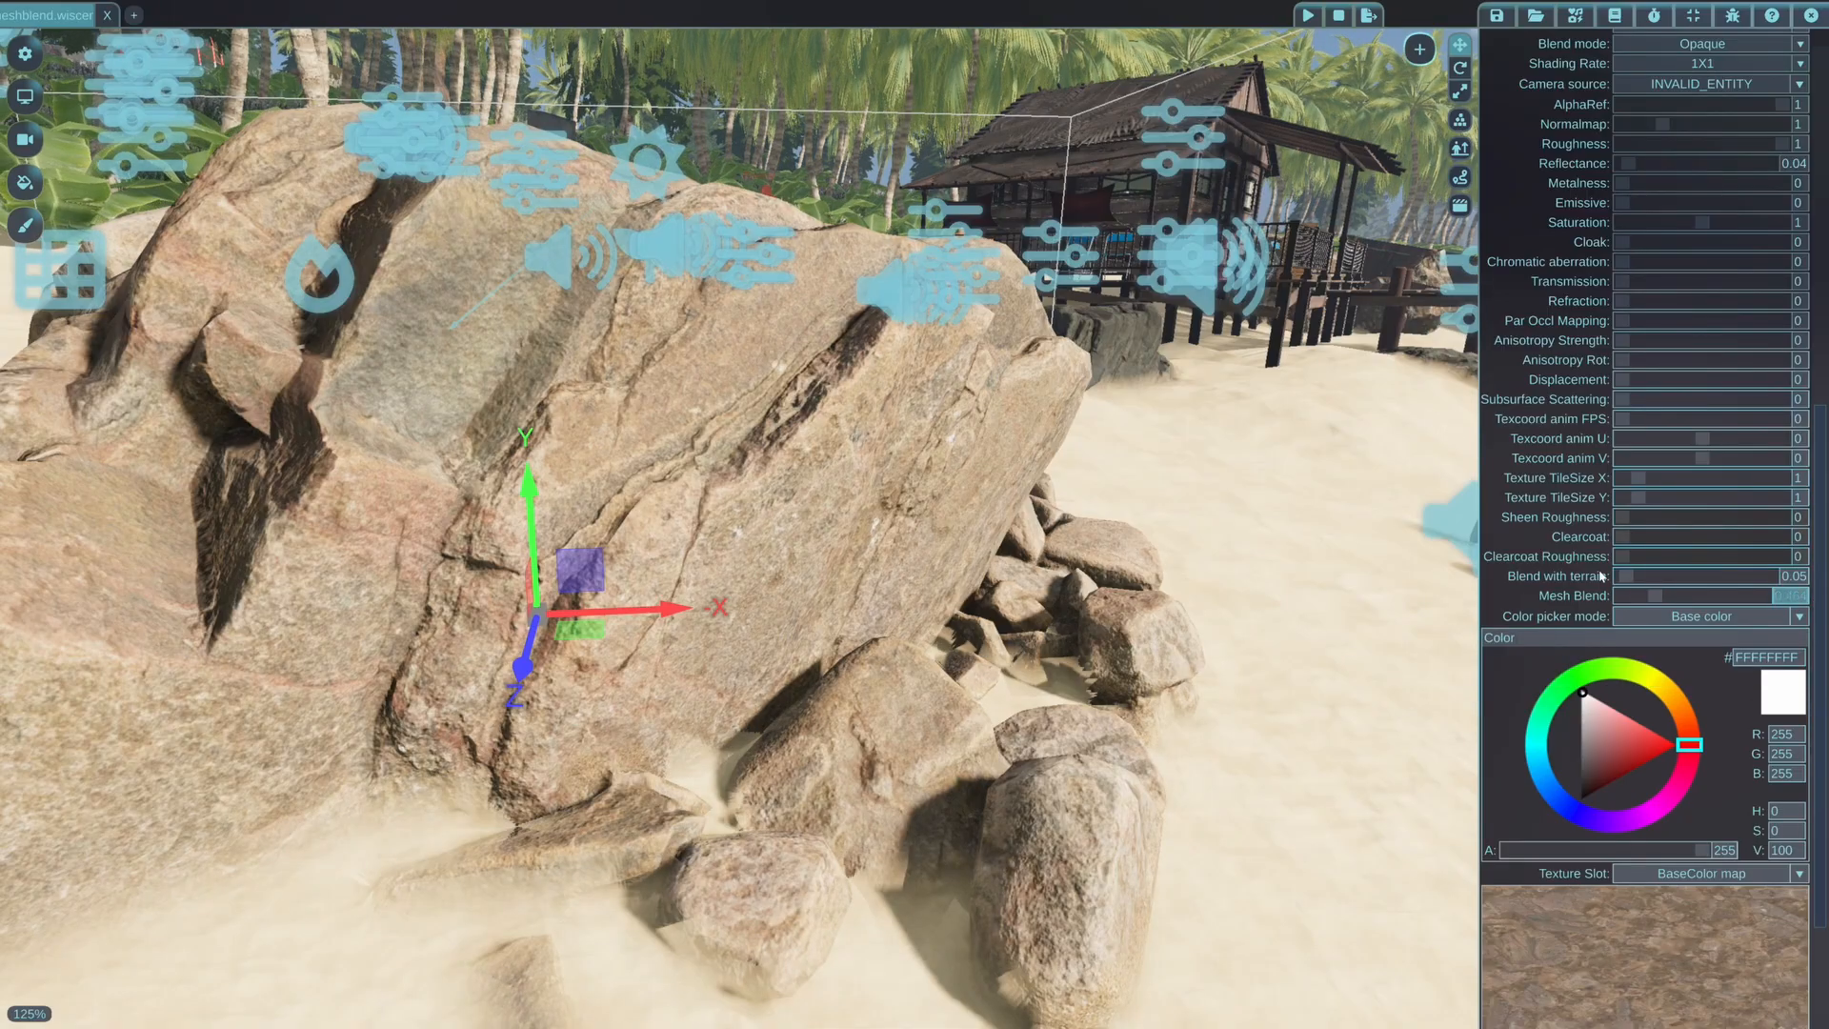
pyautogui.press('Return')
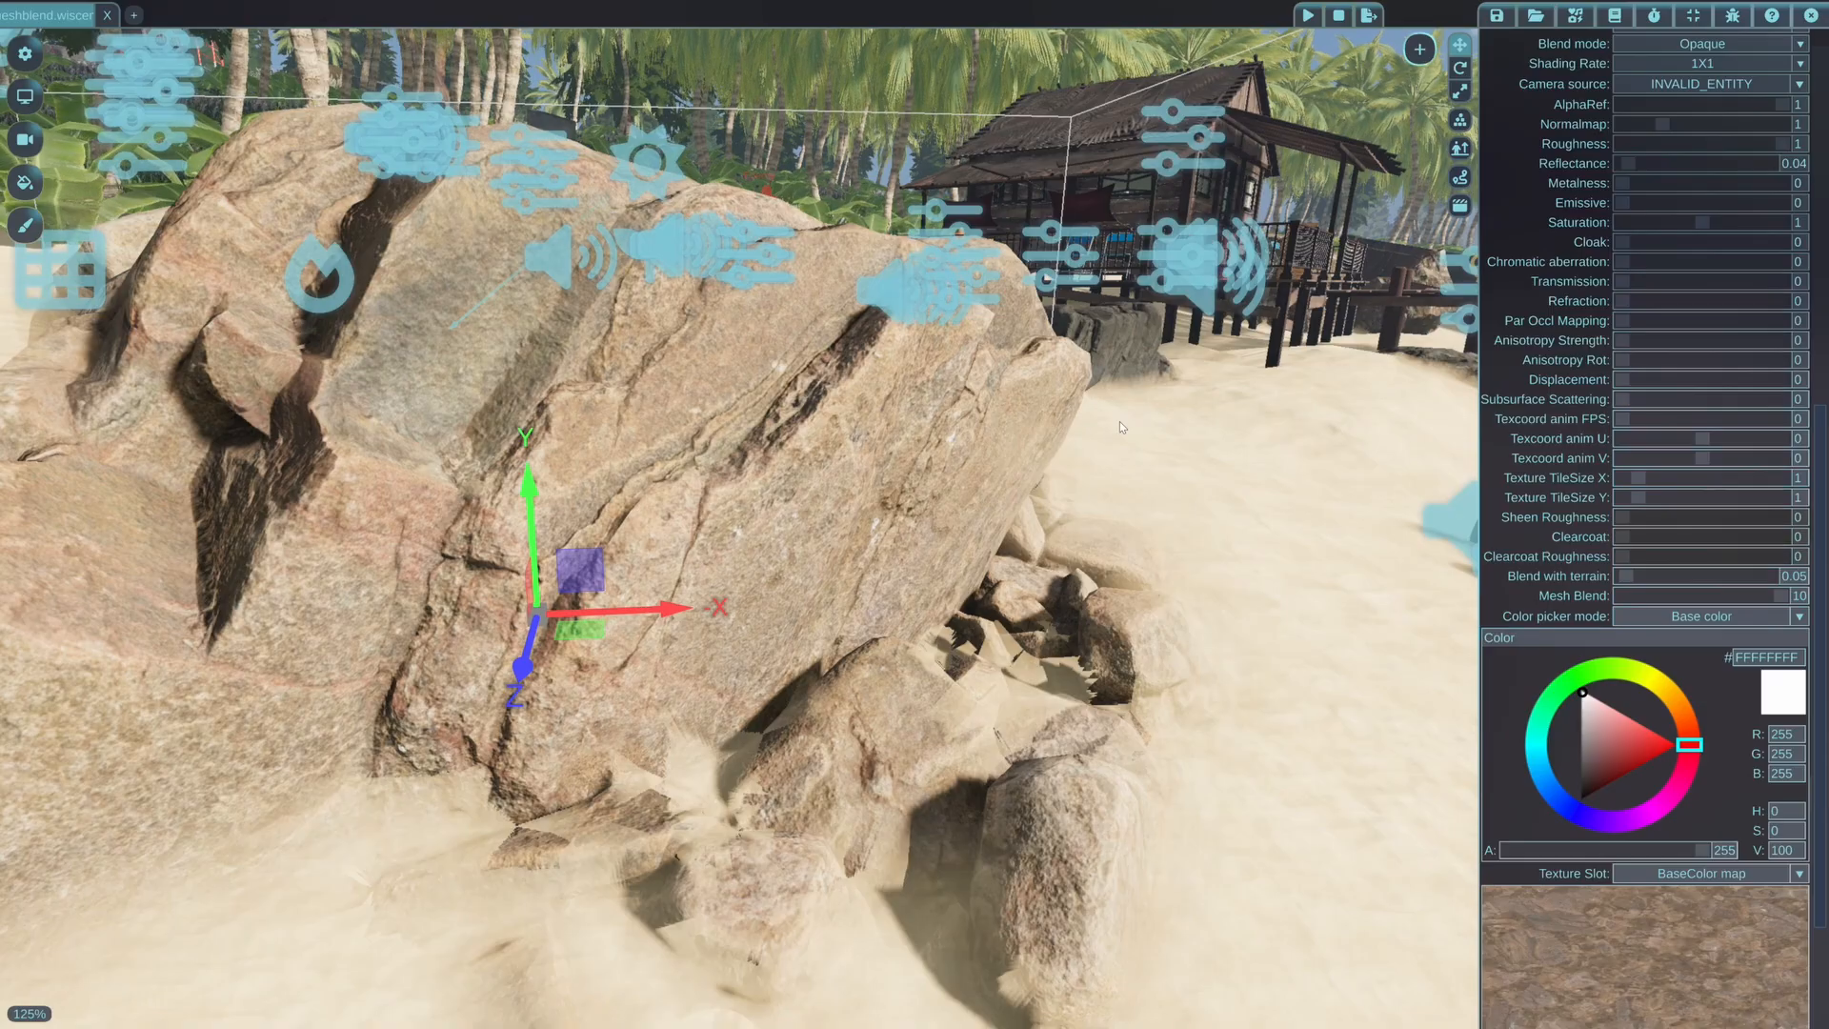
pyautogui.moveTo(1758, 601); pyautogui.dragTo(1731, 597)
# Inspect the strongly blended rock and its surrounding stones from above, from a distance and close to the sand
pyautogui.moveTo(1238, 591)
pyautogui.mouseDown(button='middle')
pyautogui.moveTo(915, 571)
pyautogui.moveTo(896, 593)
pyautogui.moveTo(1238, 591)
pyautogui.moveTo(1219, 564)
pyautogui.mouseUp(button='middle')
pyautogui.moveTo(564, 683); pyautogui.dragTo(553, 848, button='middle')
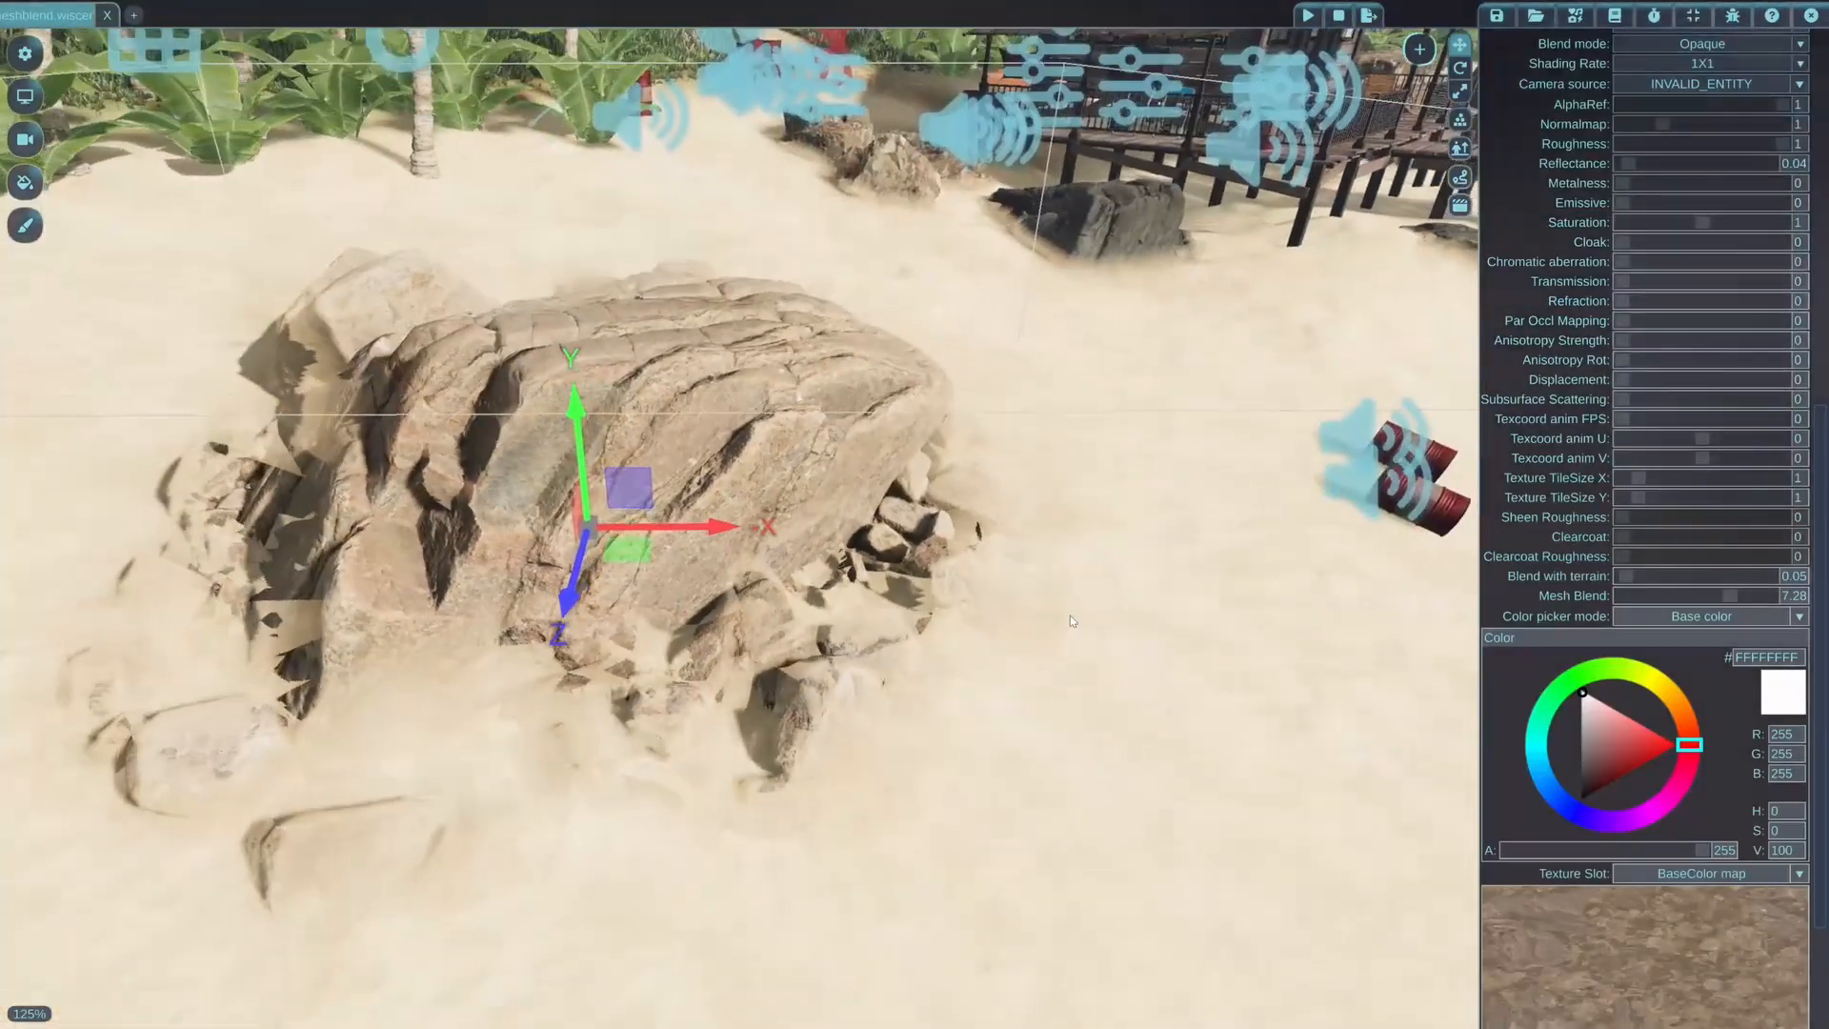
pyautogui.moveTo(737, 629); pyautogui.dragTo(759, 562, button='middle')
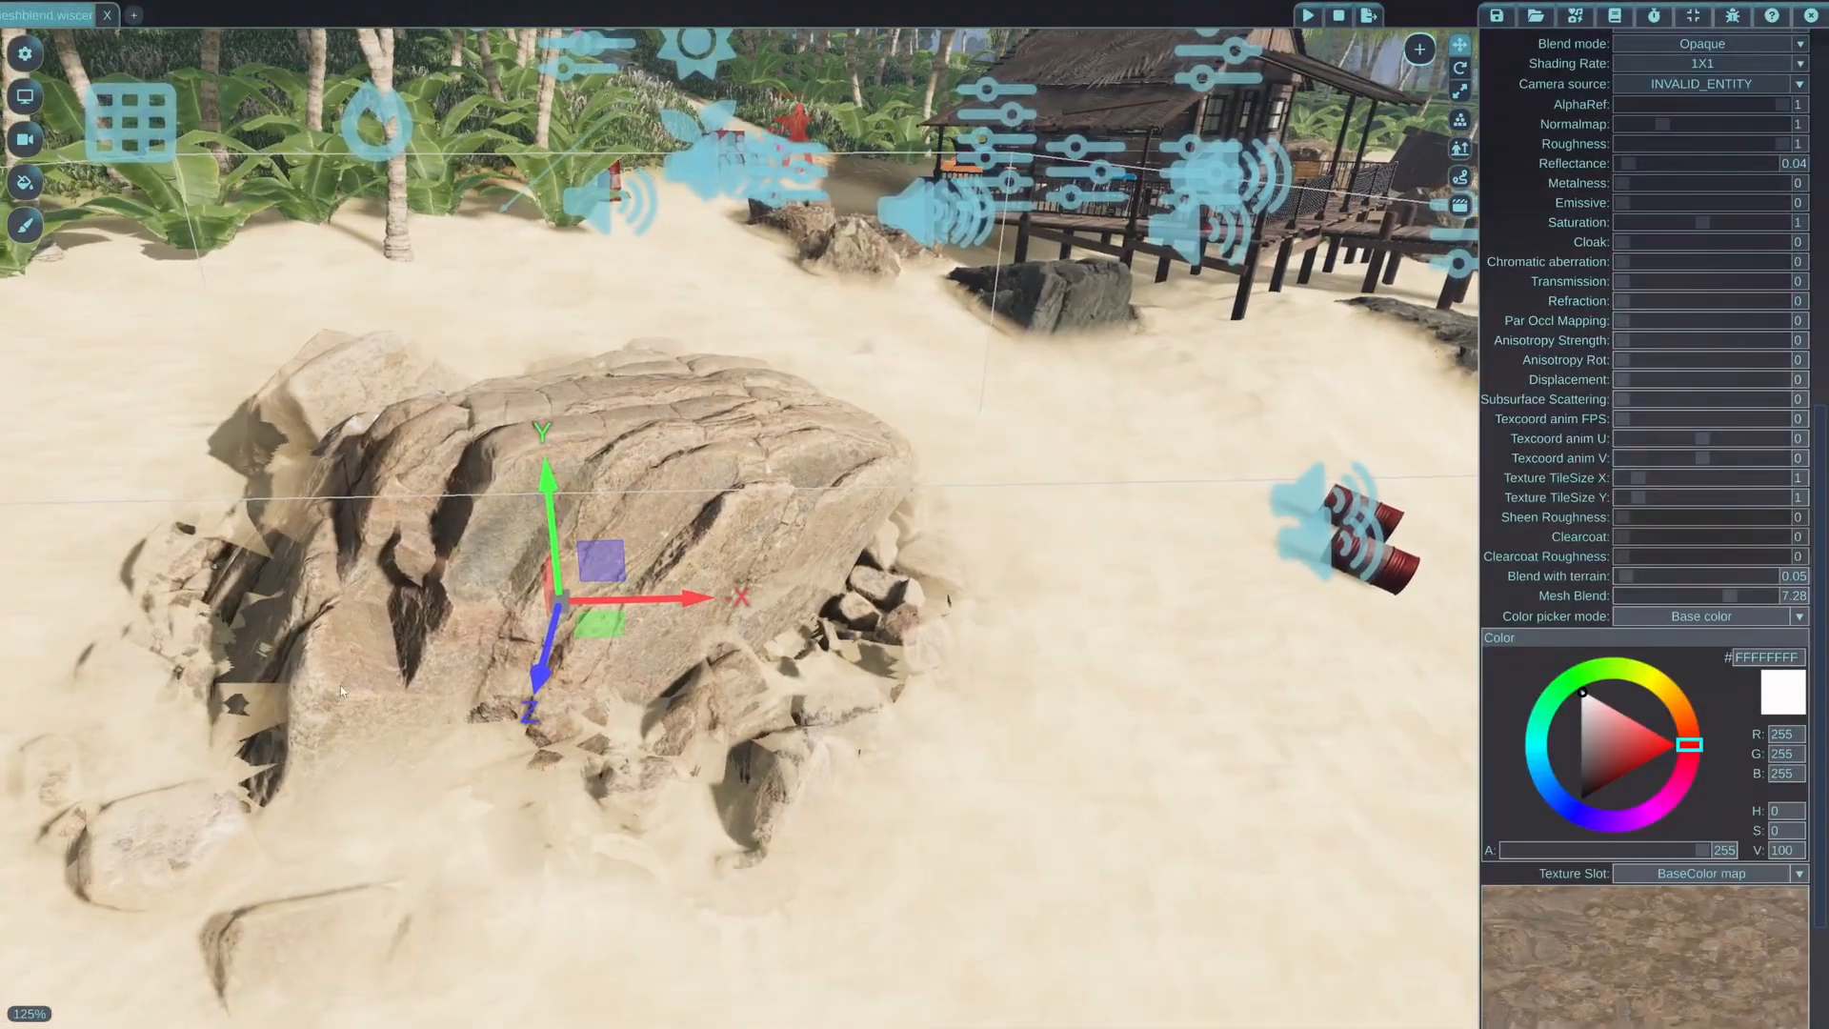
pyautogui.moveTo(405, 684); pyautogui.dragTo(253, 510, button='middle')
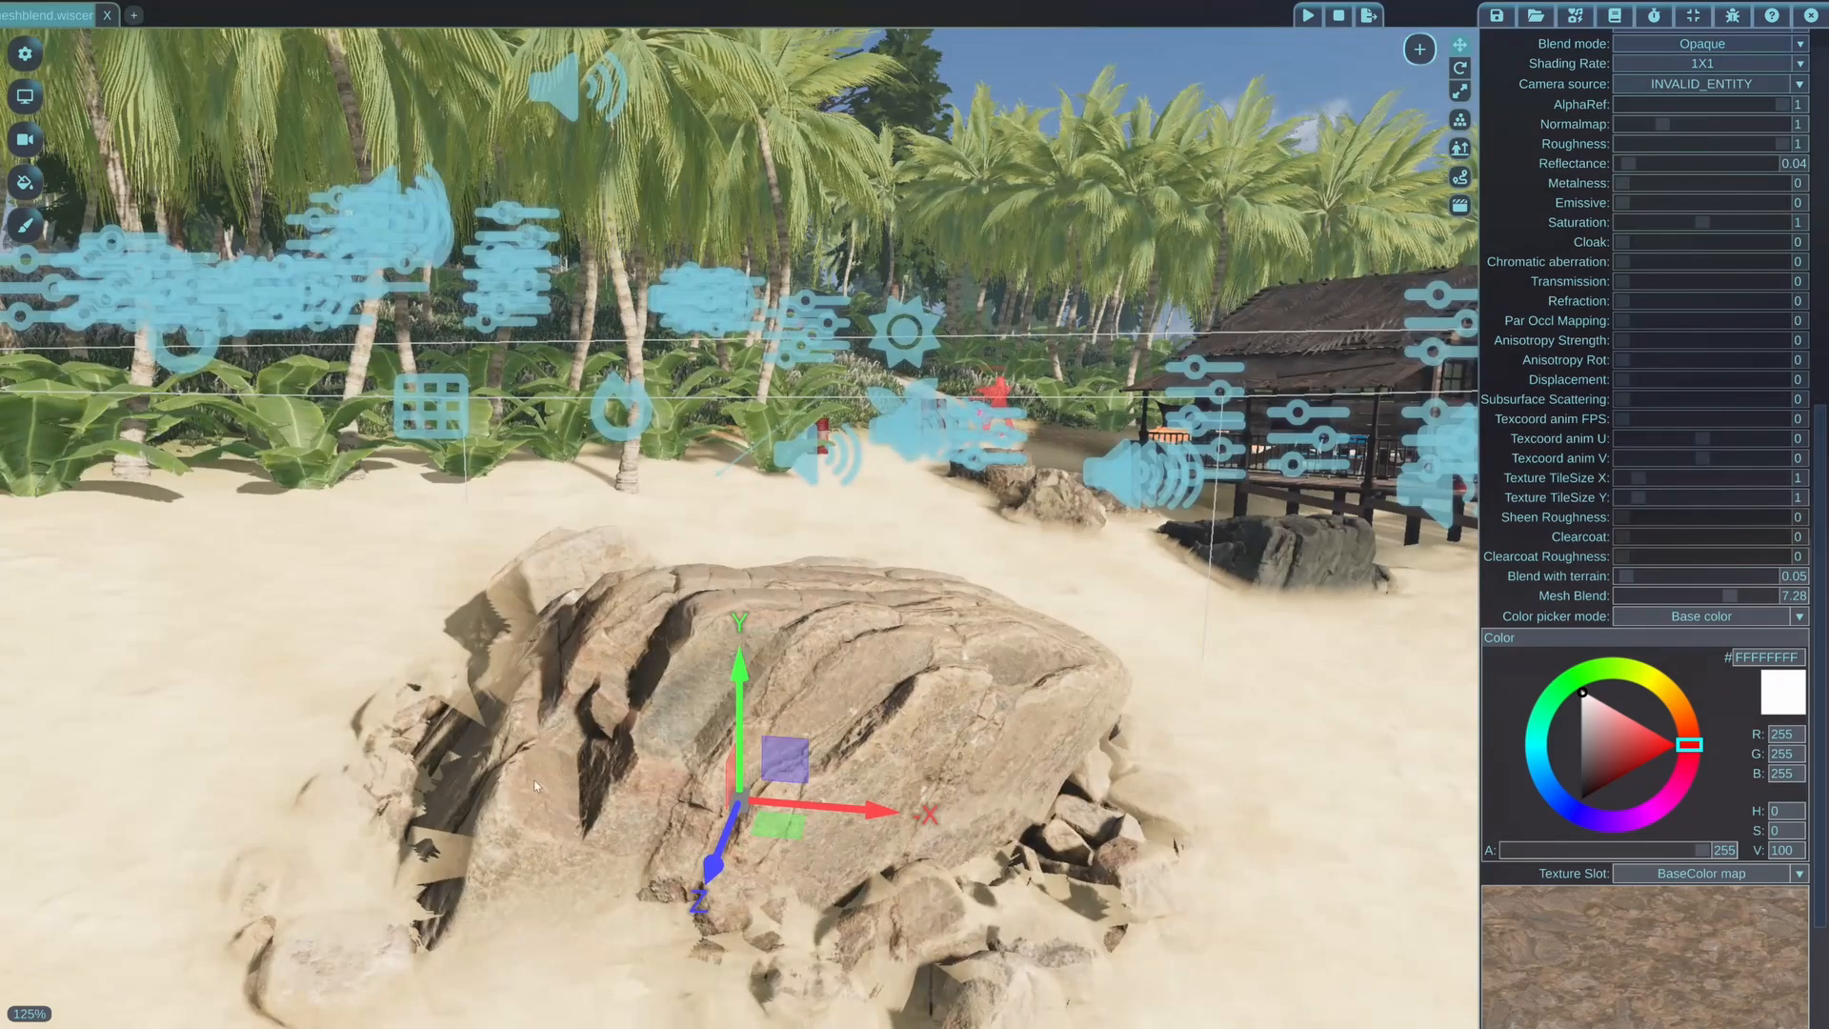
pyautogui.press('d')
pyautogui.press('w')
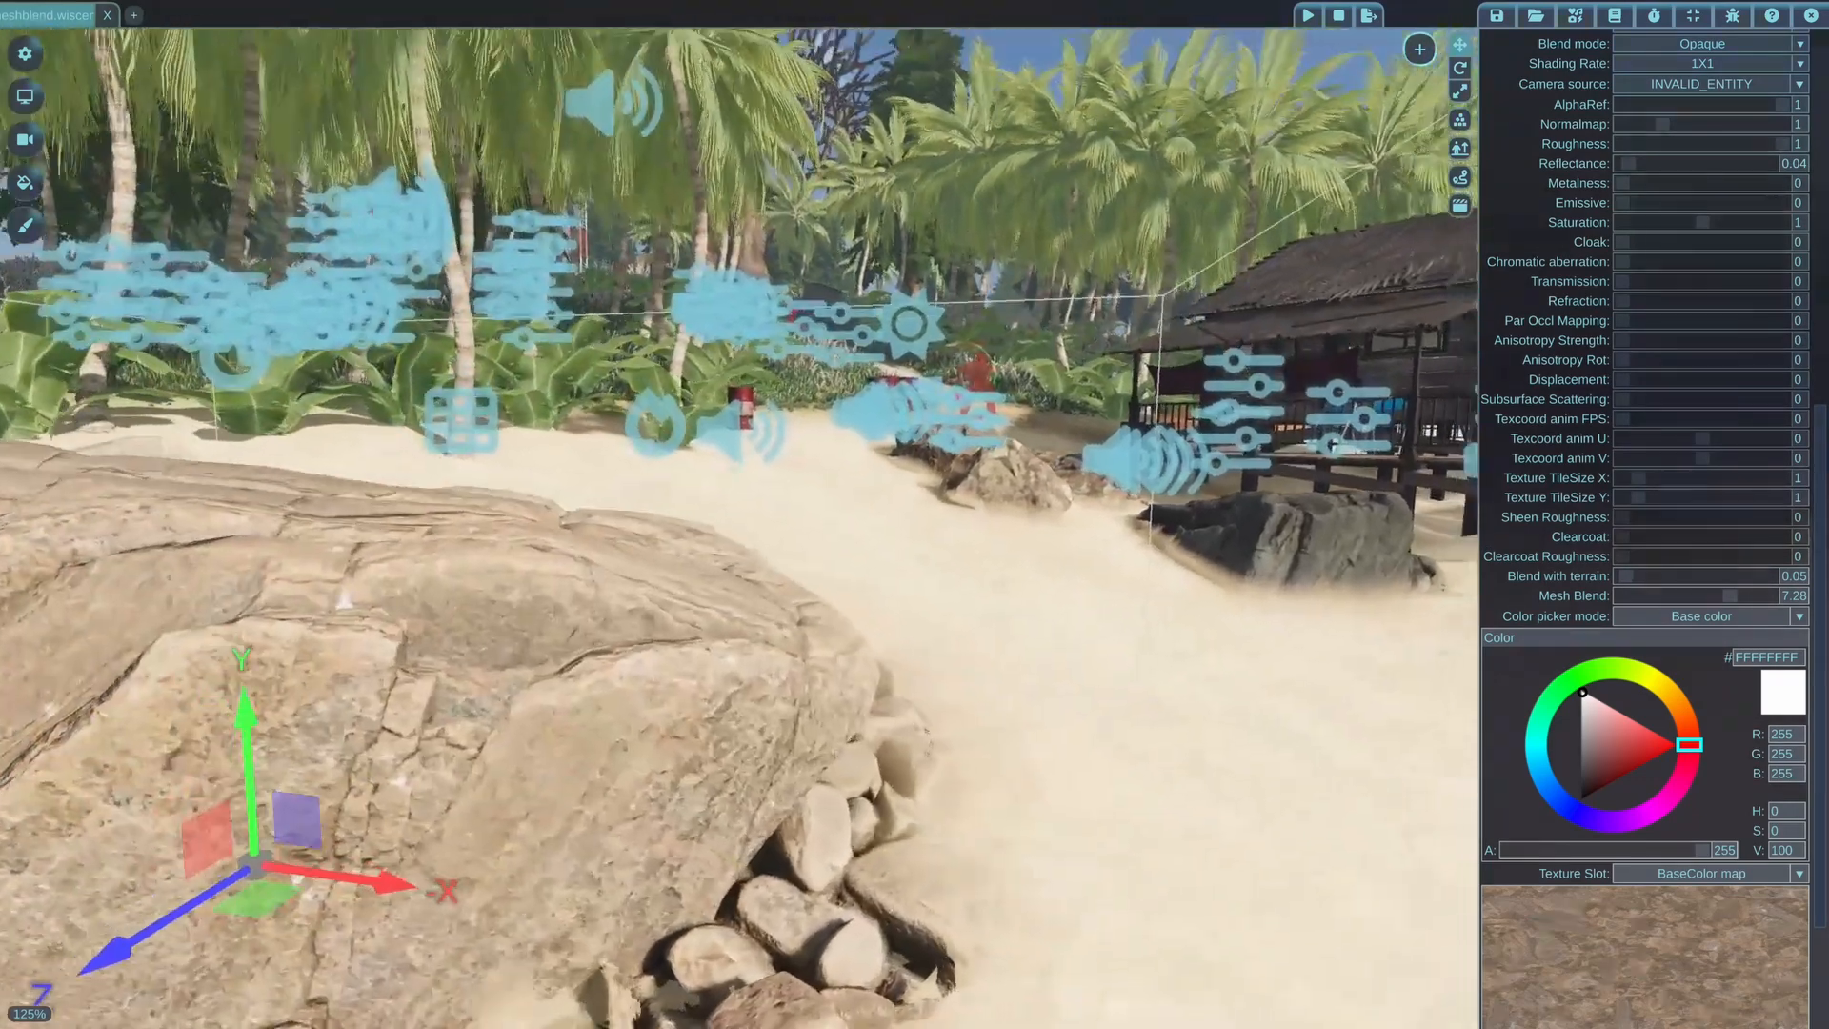
pyautogui.press('a')
pyautogui.press('q')
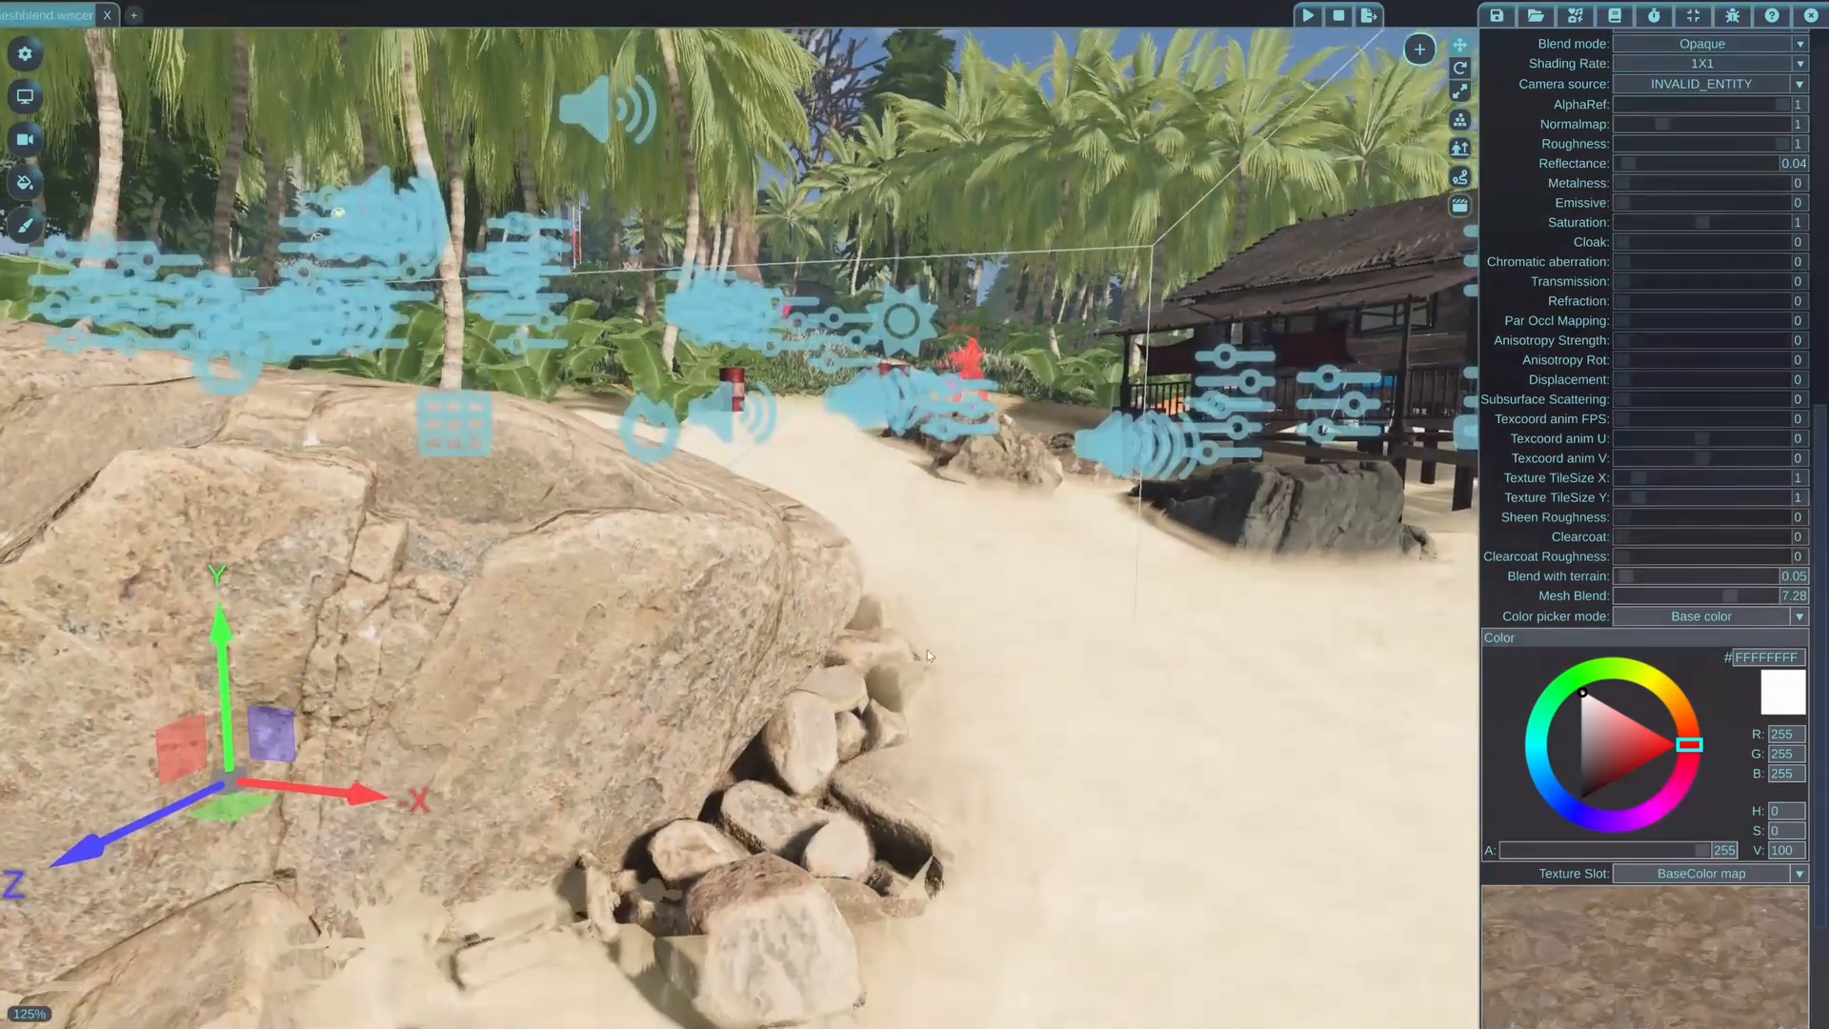
pyautogui.press('q')
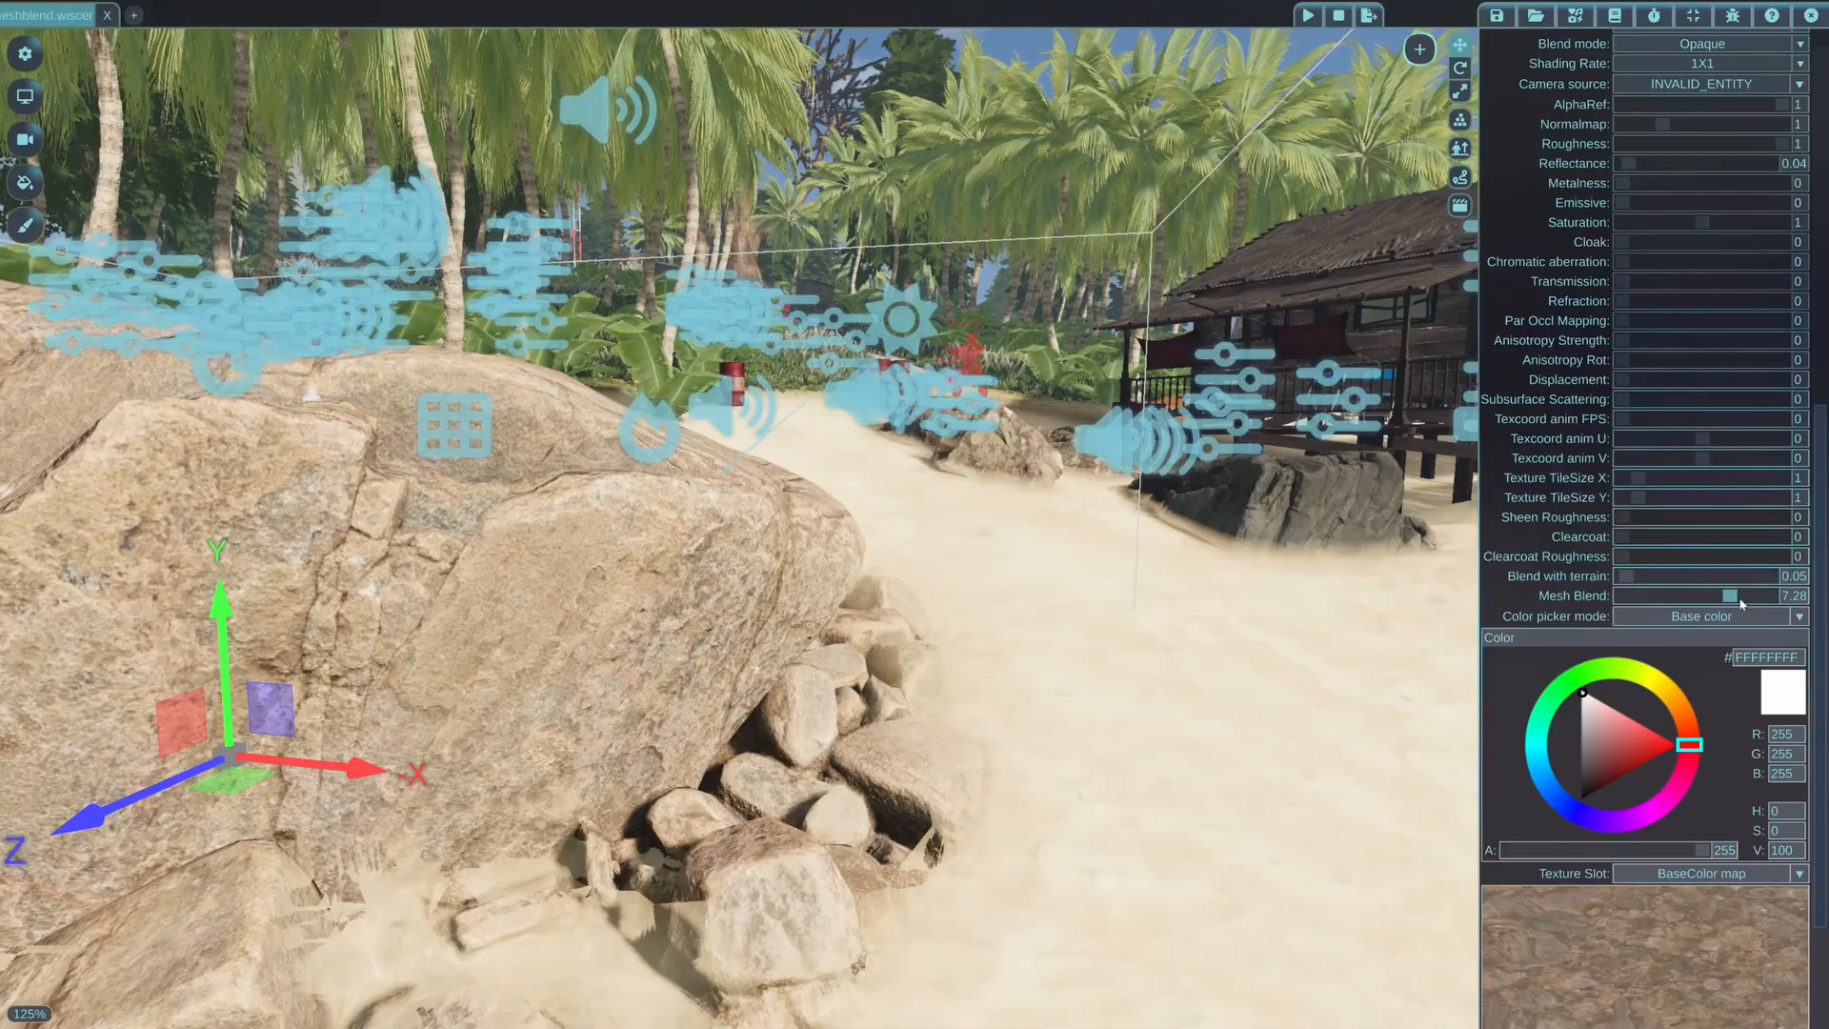
# Lower the rock material's Mesh Blend to 0.21 and check the softened base from several sides
pyautogui.moveTo(1730, 596); pyautogui.dragTo(1630, 596)
pyautogui.press('s')
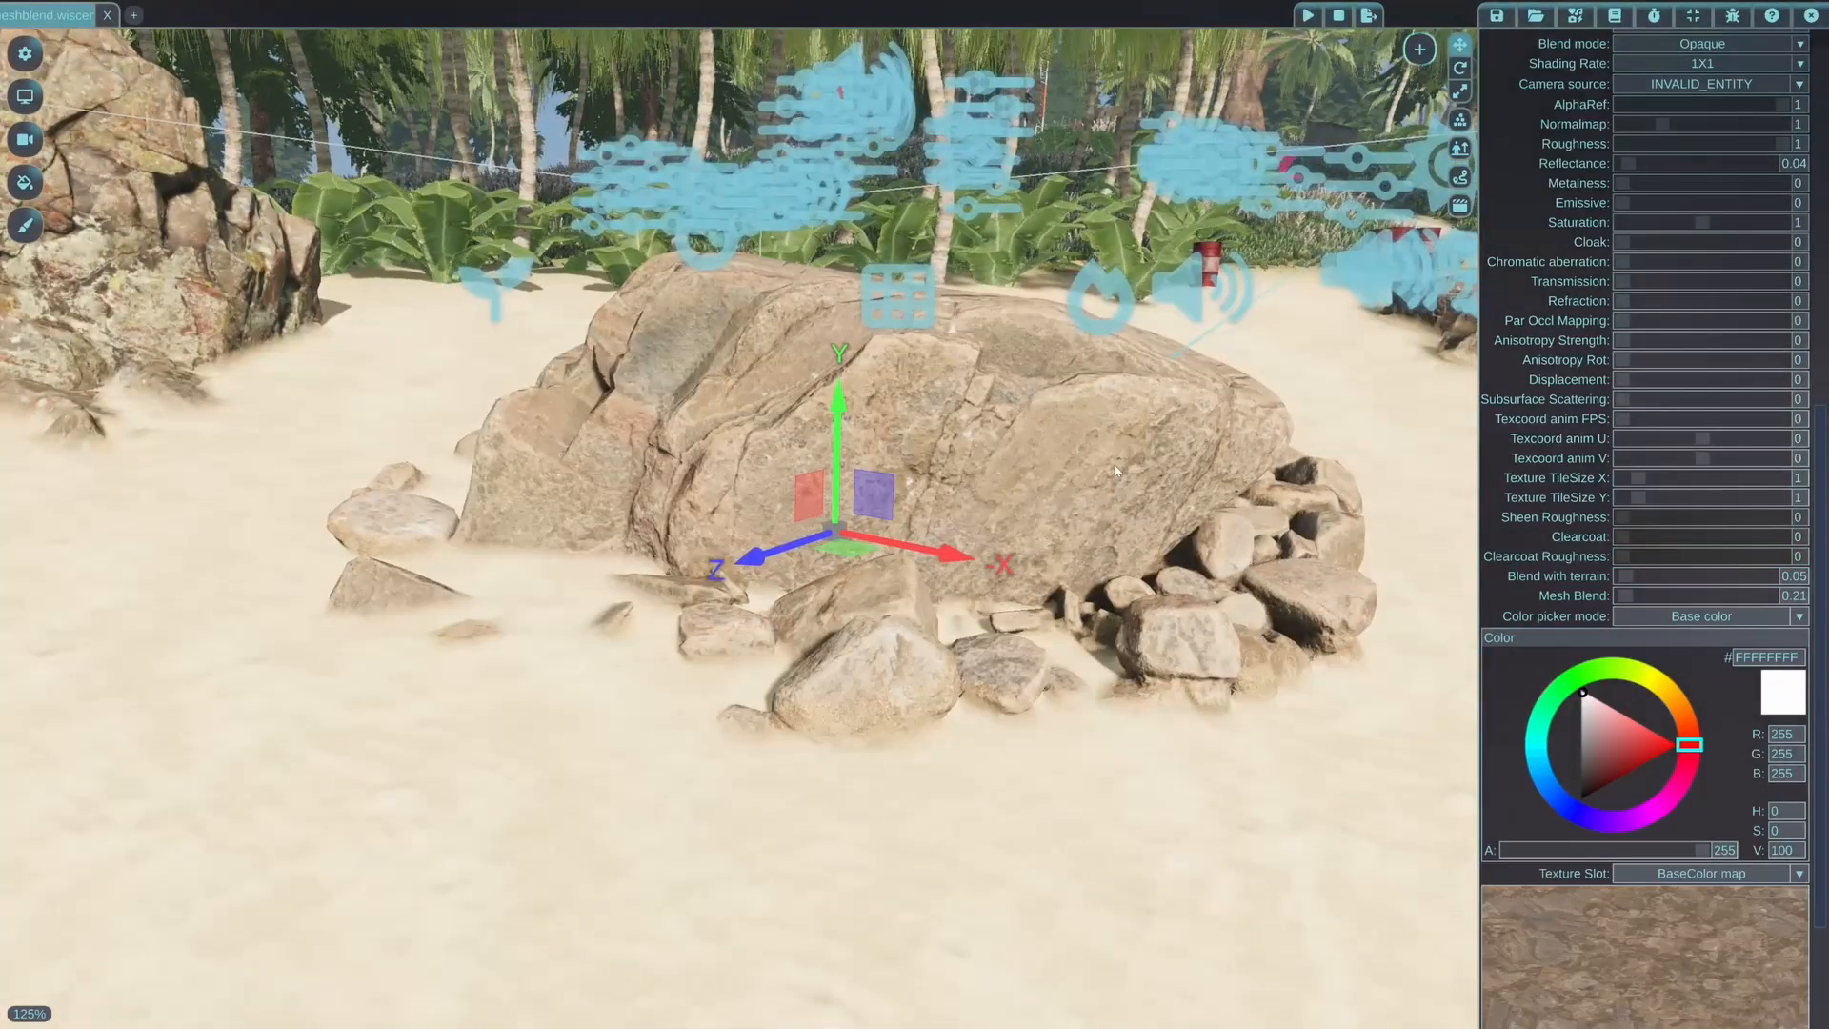
pyautogui.press('a')
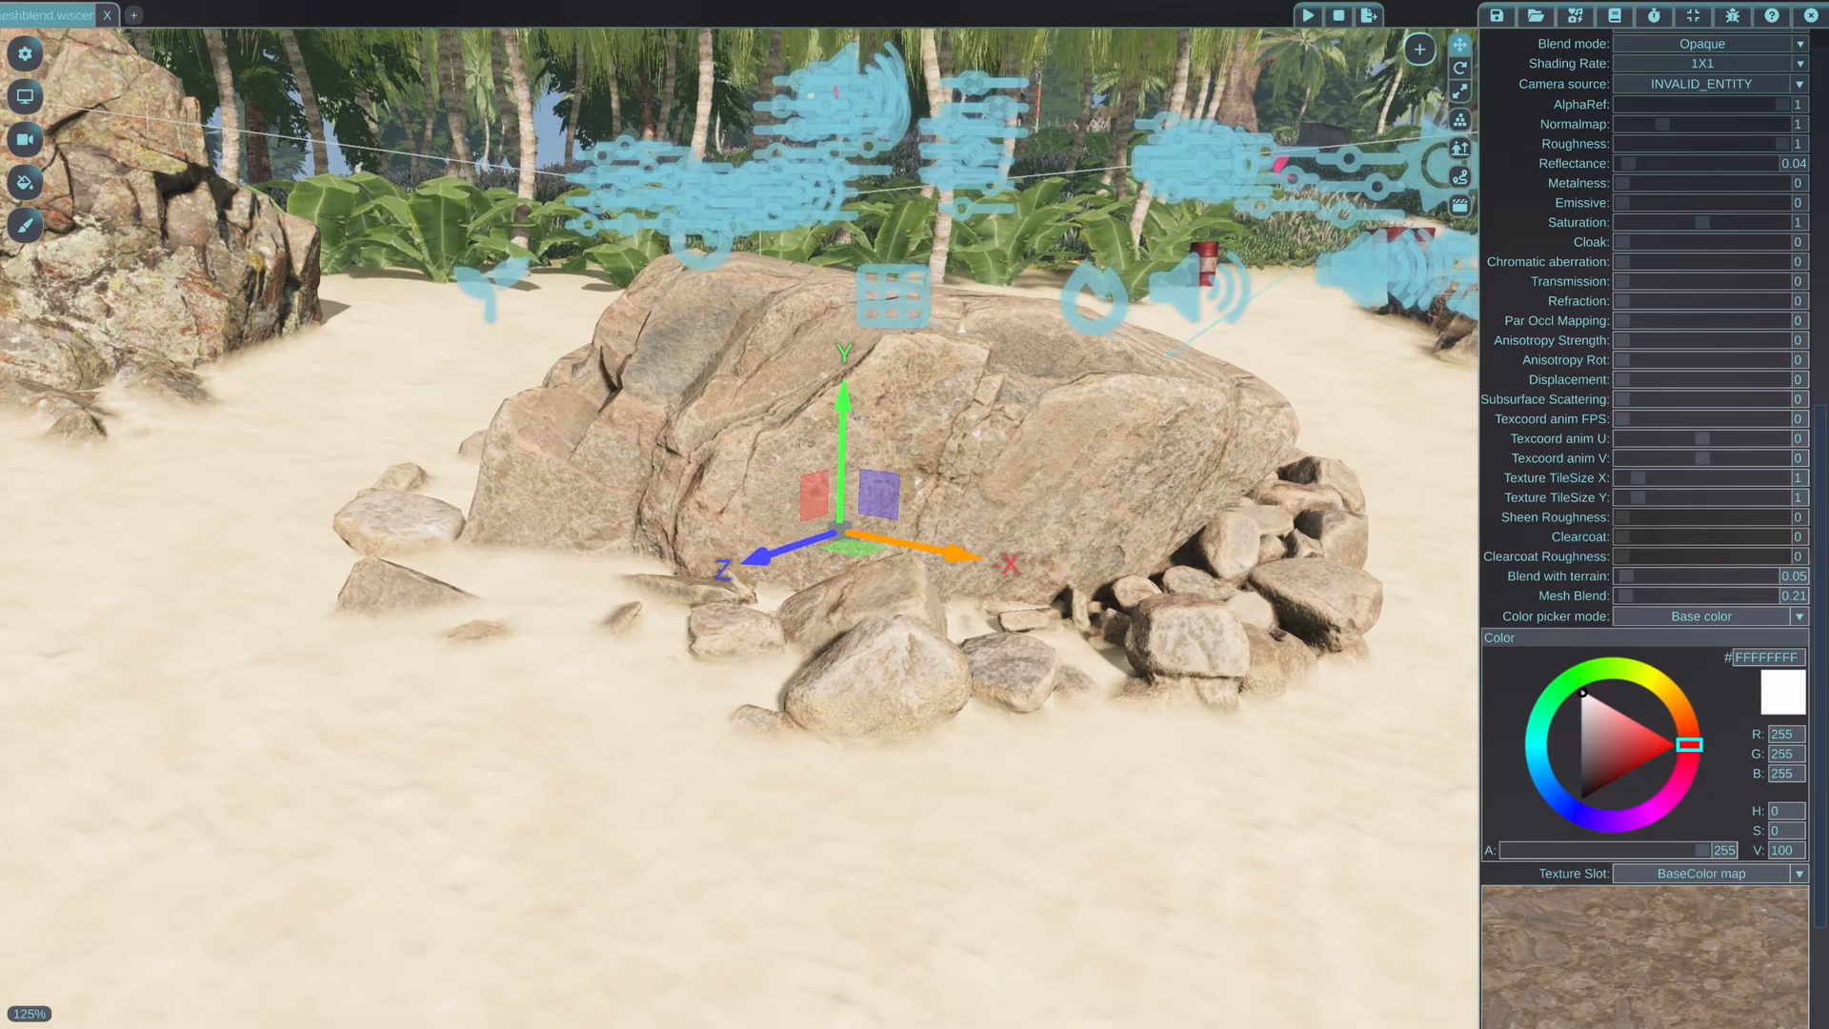
pyautogui.press('w')
pyautogui.moveTo(892, 558); pyautogui.dragTo(706, 522, button='middle')
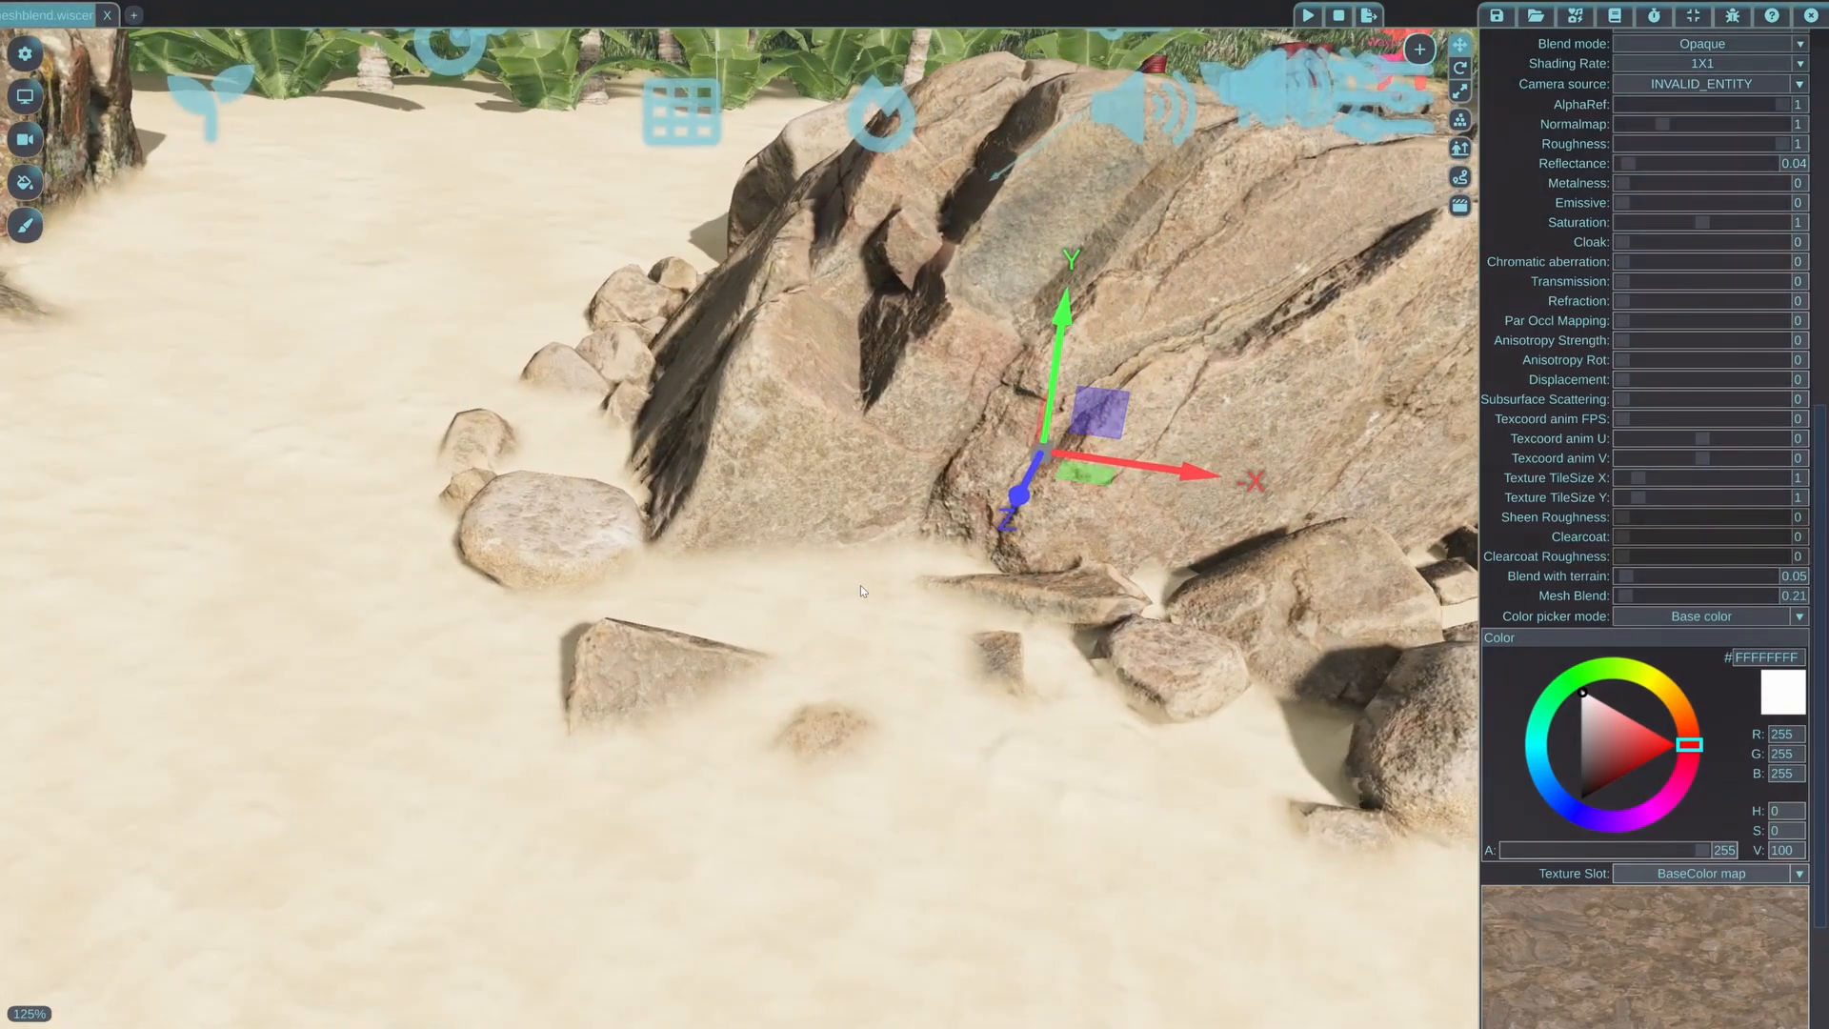
pyautogui.press('s')
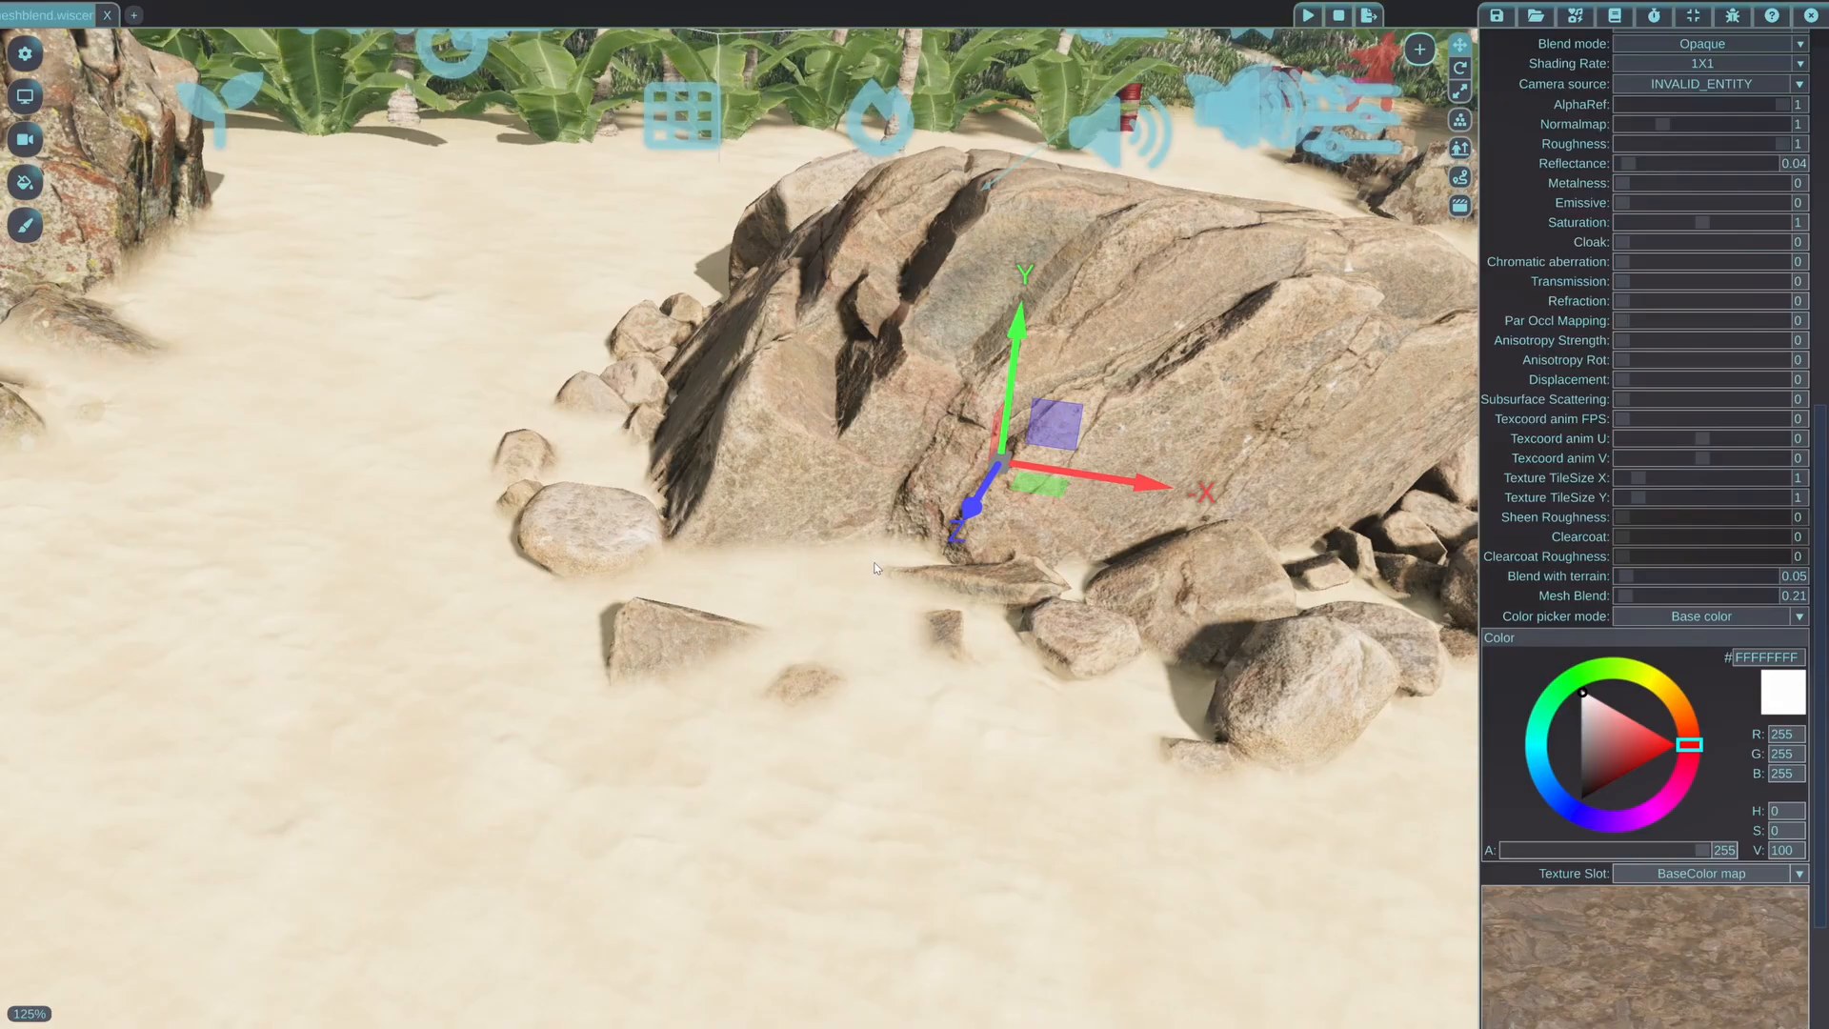
pyautogui.moveTo(876, 568); pyautogui.dragTo(1001, 543, button='middle')
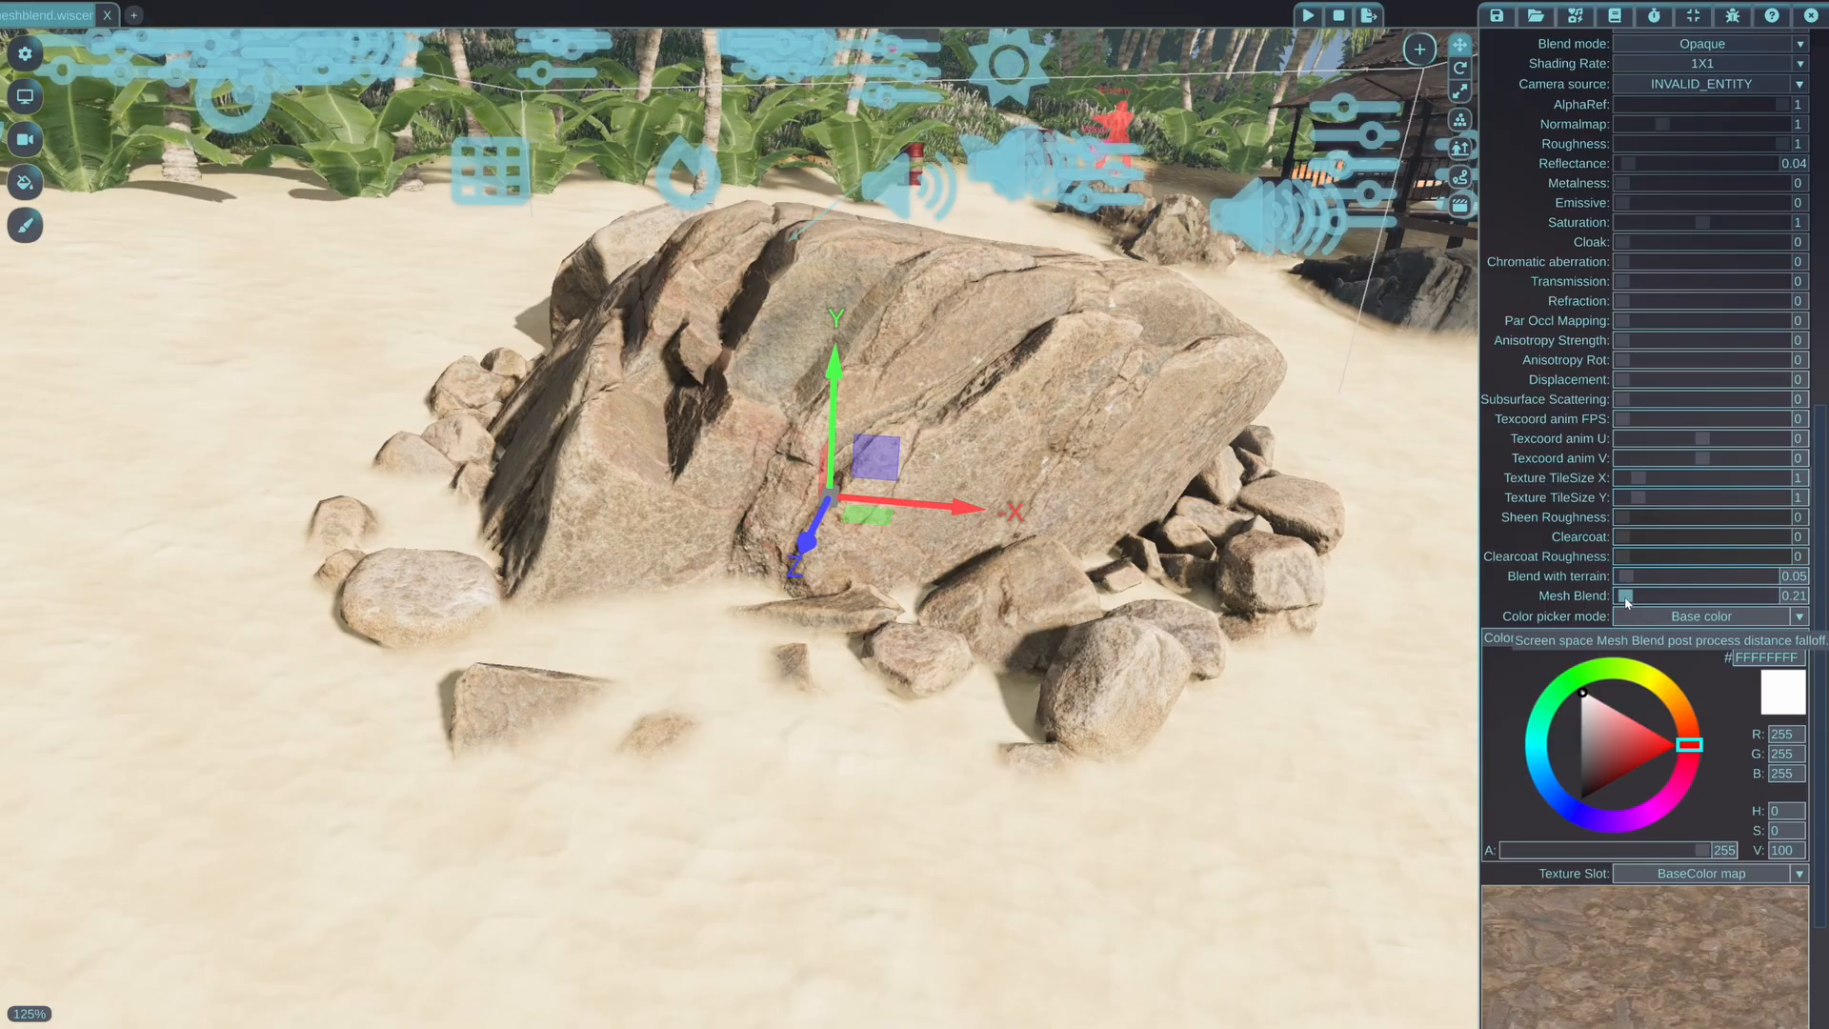
# Set the rock material's Mesh Blend to 0 and switch its shader to Terrain blended
pyautogui.moveTo(1627, 599); pyautogui.dragTo(1567, 597)
pyautogui.scroll(5, 1608, 539)
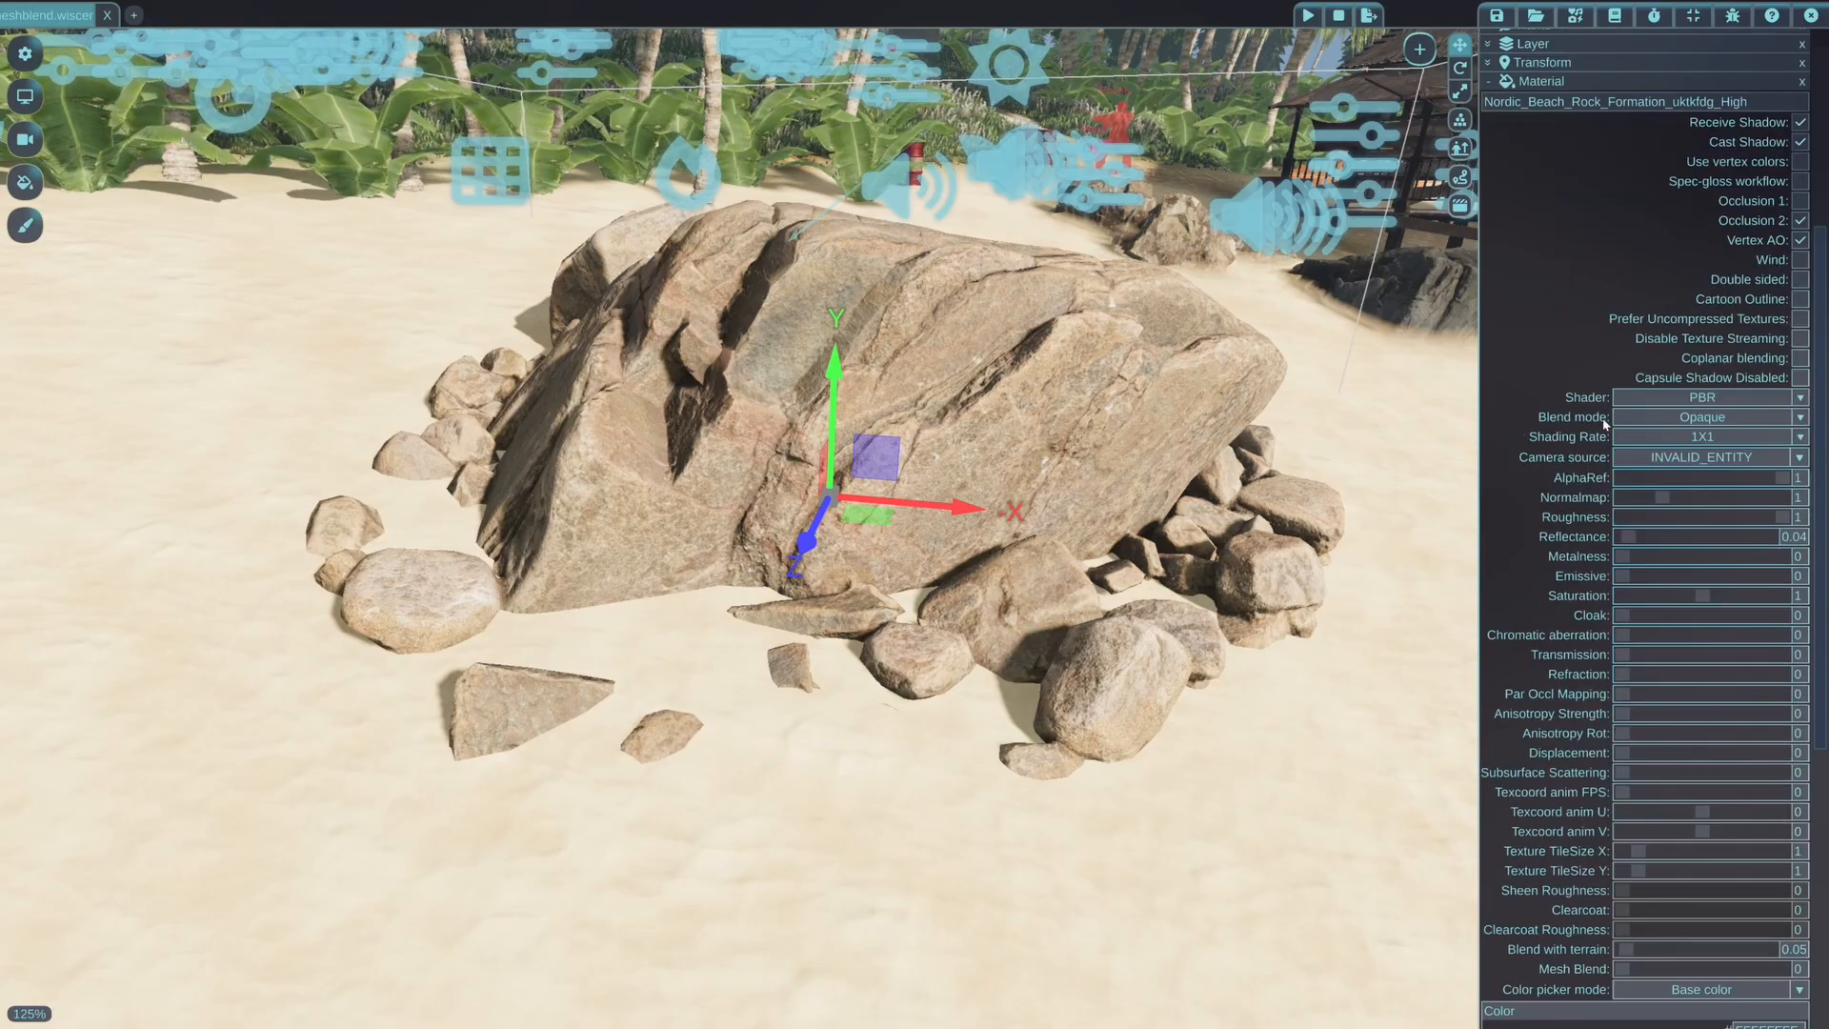
pyautogui.click(1703, 397)
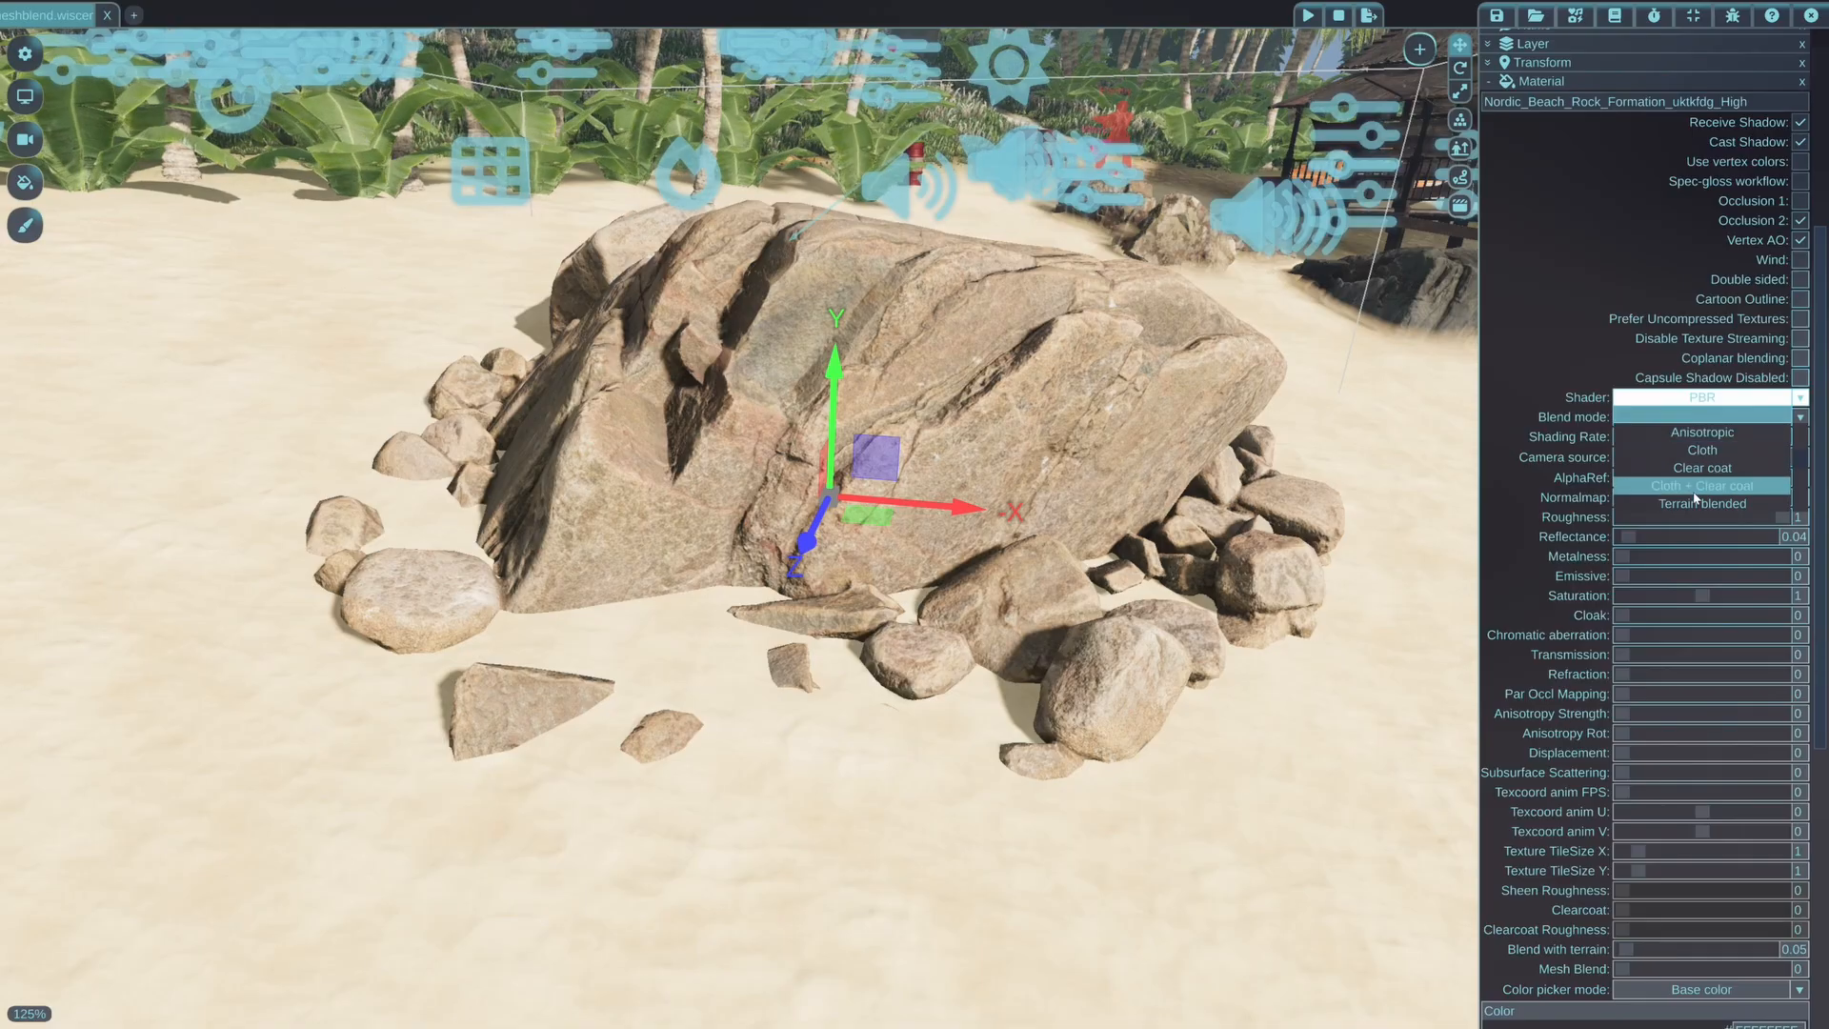
pyautogui.click(1698, 504)
pyautogui.scroll(-5, 1624, 748)
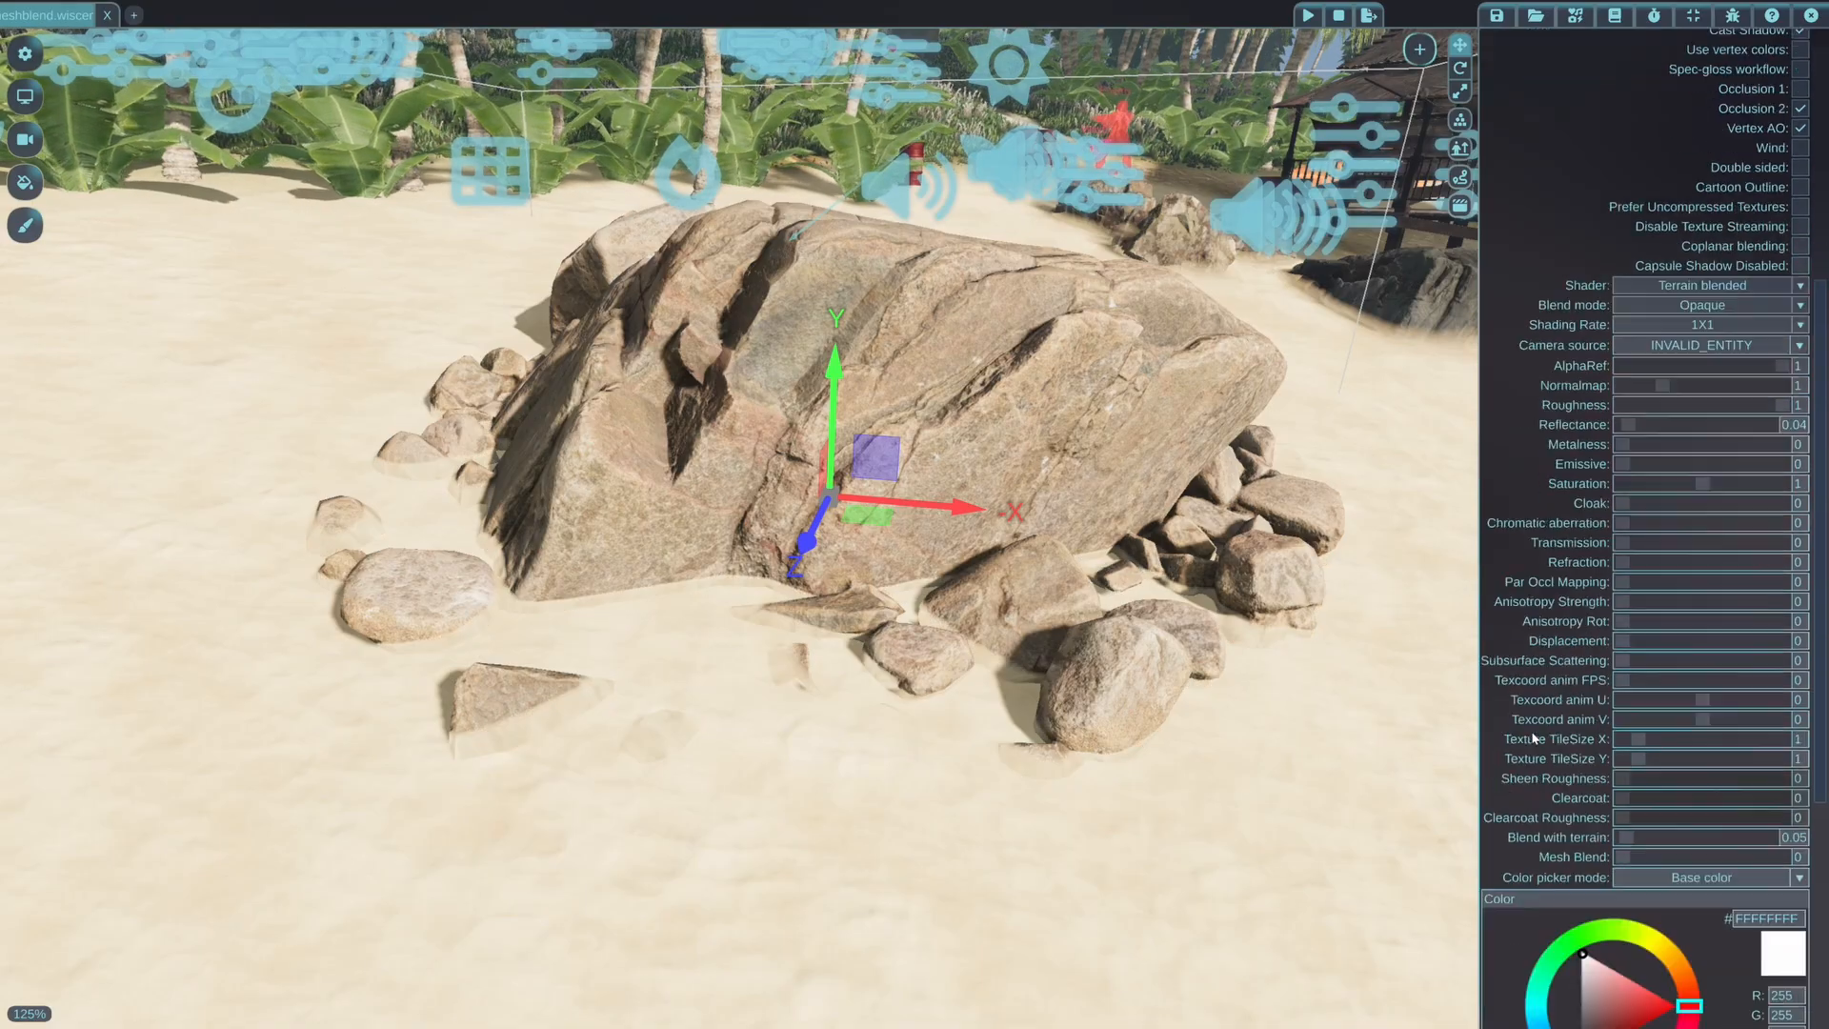
# Increase the rock material's Blend with terrain to 0.808 and view the sand covering its base
pyautogui.moveTo(1629, 730); pyautogui.dragTo(1680, 725)
pyautogui.moveTo(1334, 667); pyautogui.dragTo(1134, 710, button='middle')
pyautogui.press('w')
pyautogui.press('s')
pyautogui.moveTo(917, 886)
pyautogui.mouseDown(button='middle')
pyautogui.moveTo(915, 657)
pyautogui.moveTo(918, 886)
pyautogui.mouseUp(button='middle')
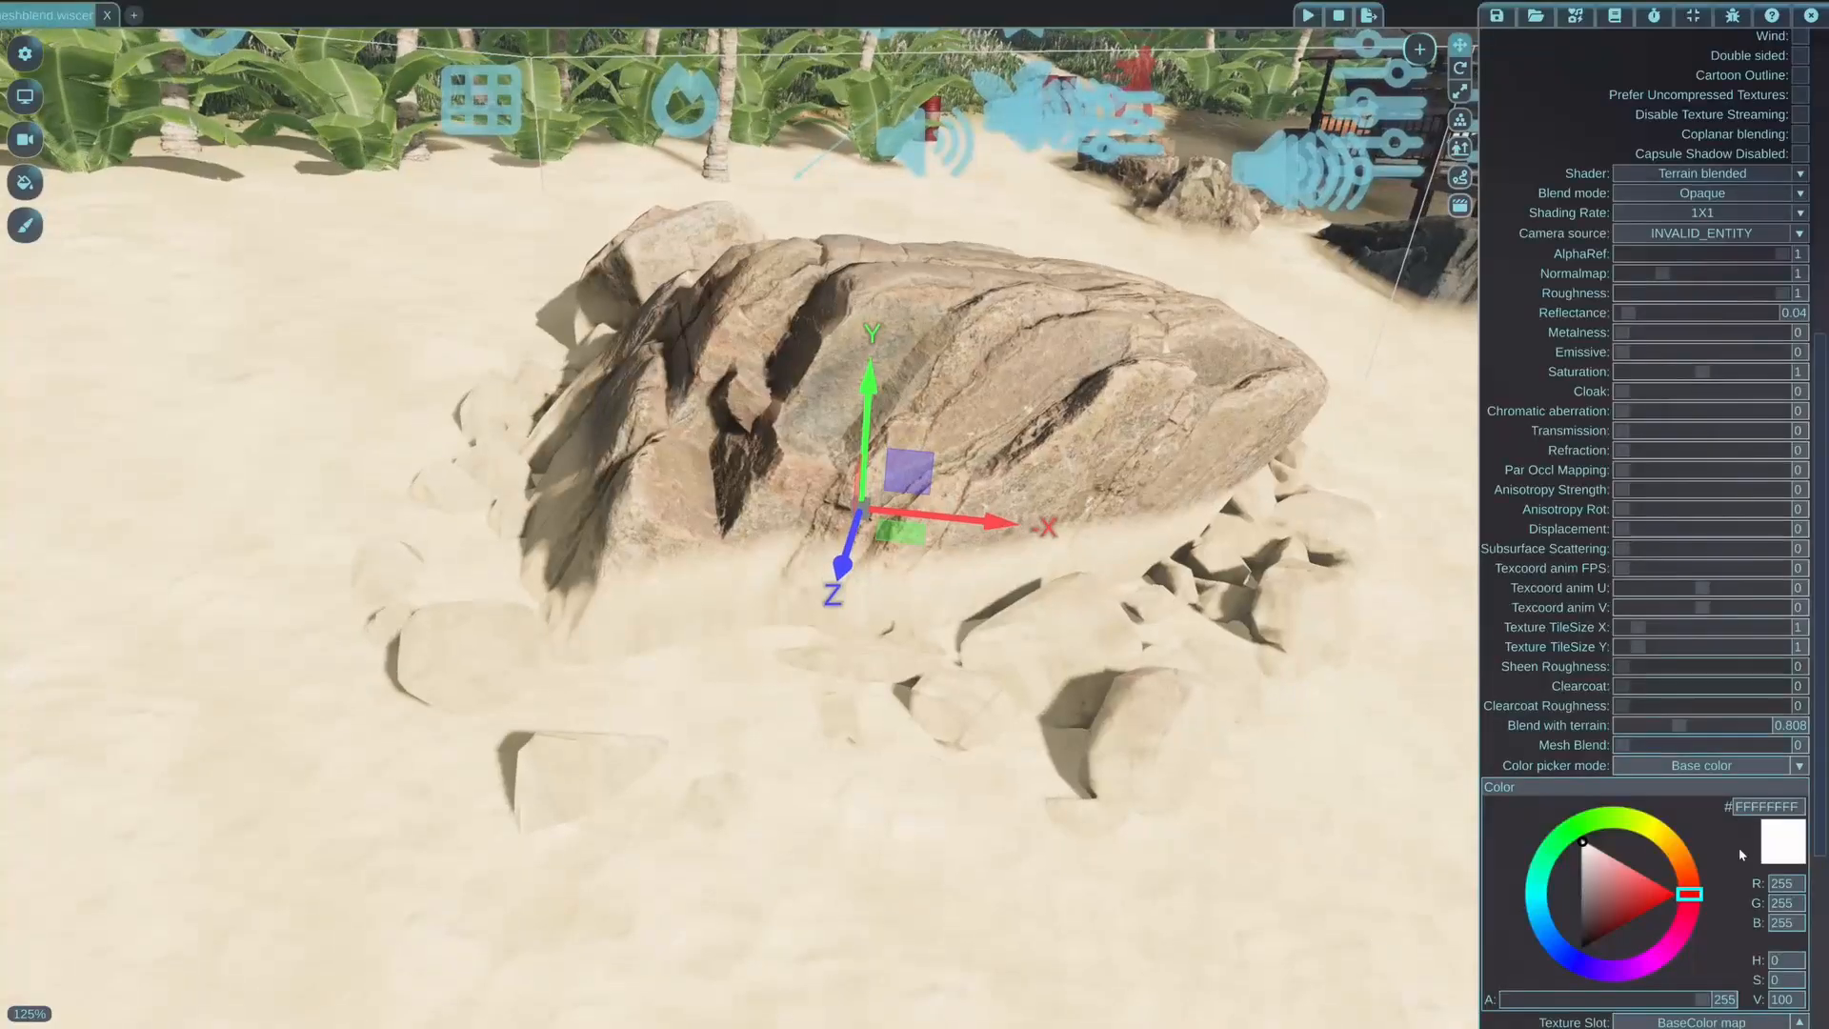
# Raise the rock material's Blend with terrain to 2, and reduce it to 1.024
pyautogui.moveTo(1682, 725); pyautogui.dragTo(1788, 714)
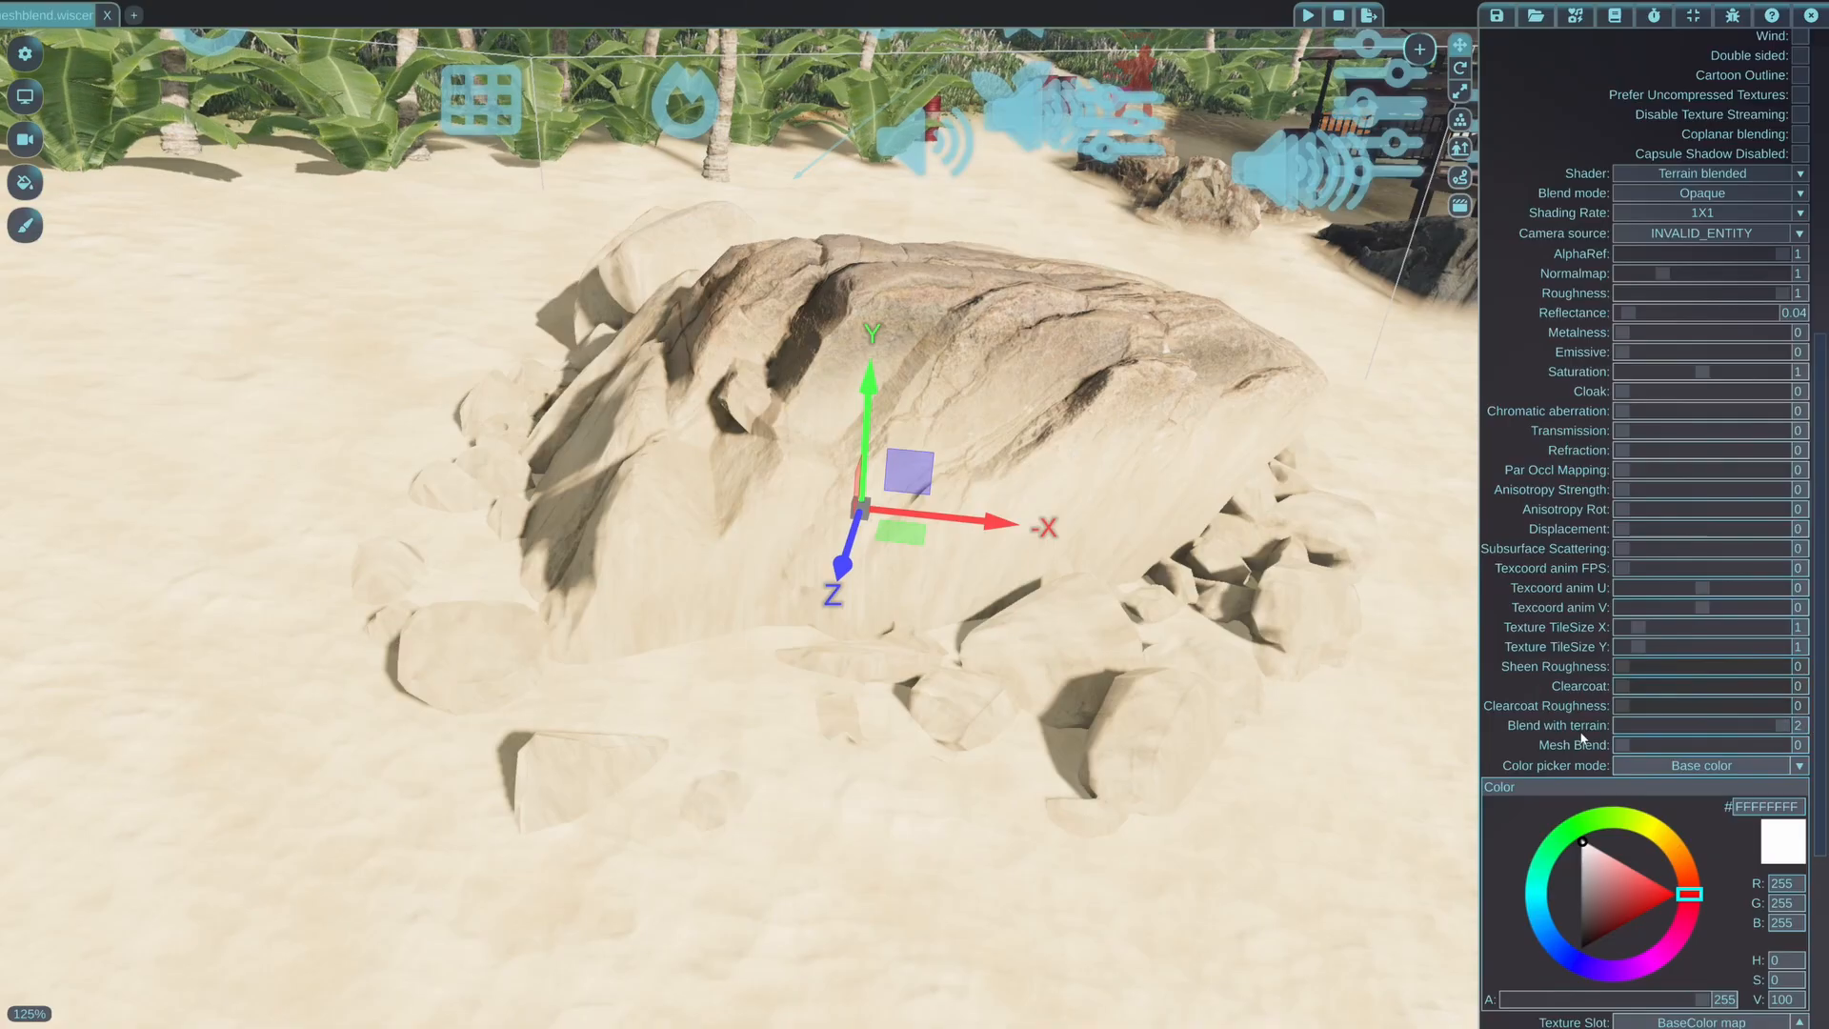
pyautogui.moveTo(1782, 725); pyautogui.dragTo(1707, 726)
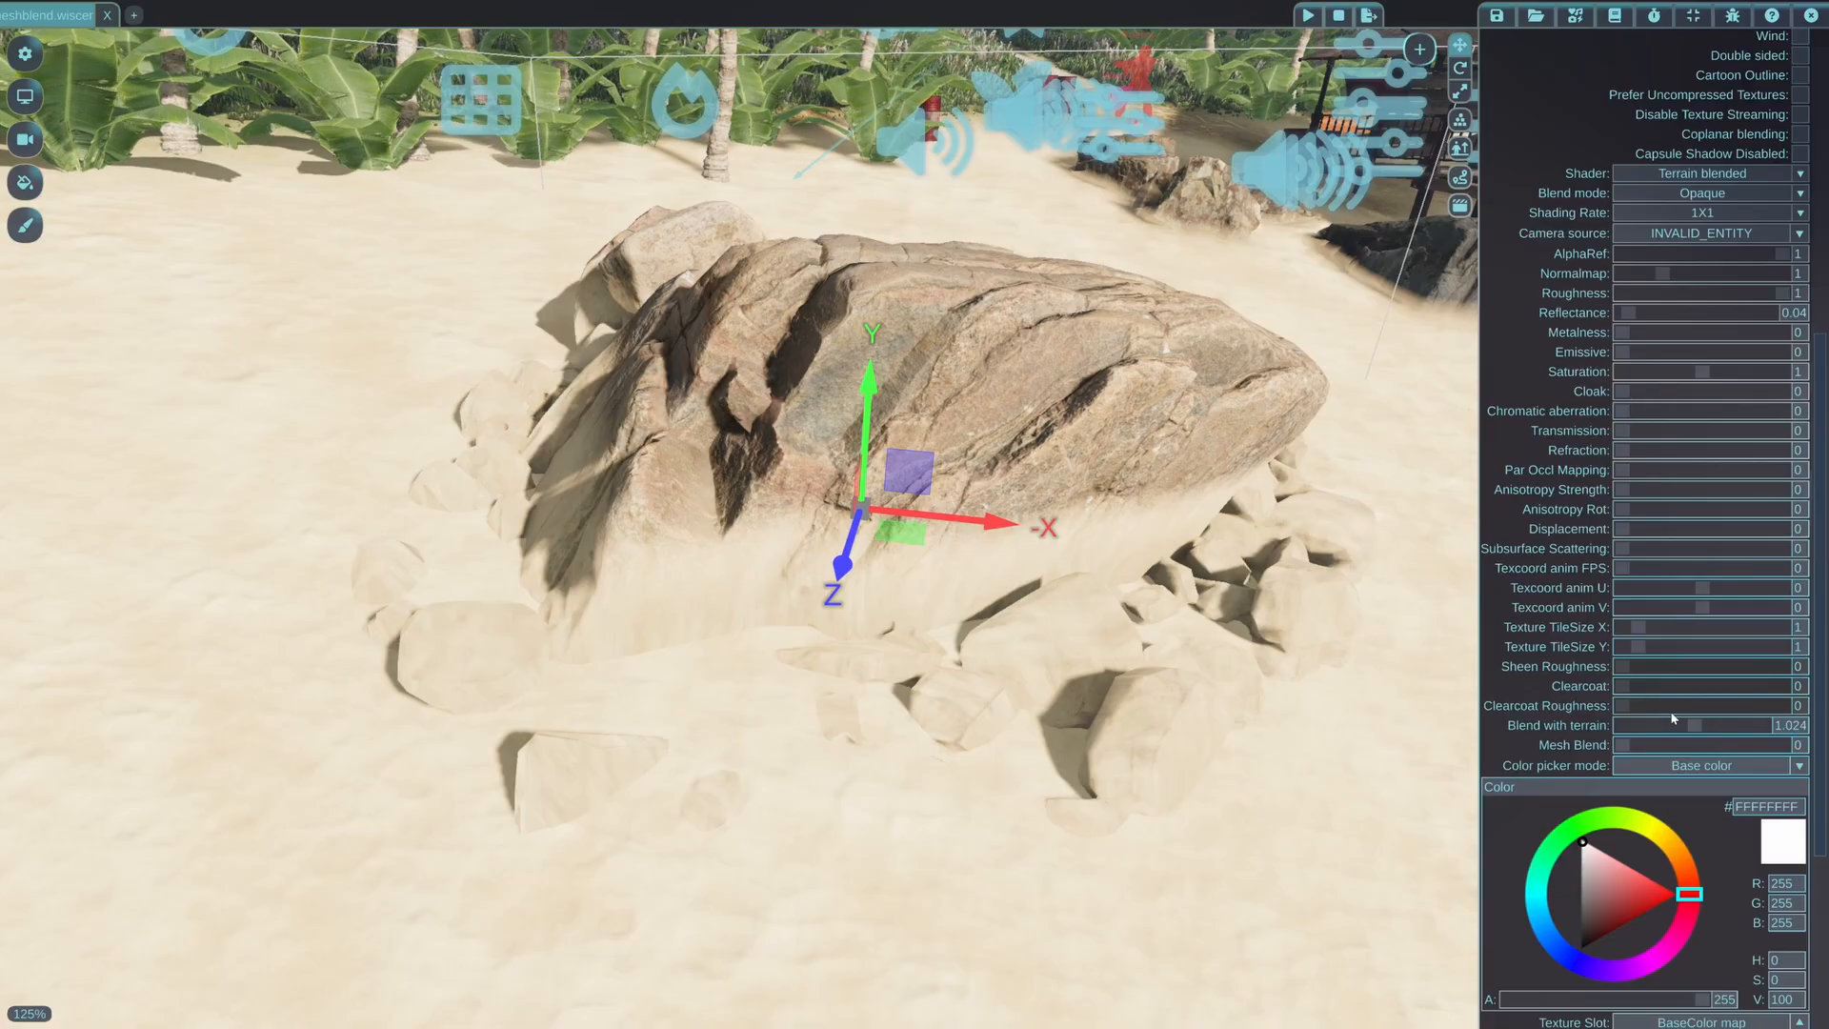
# Move the terrain-blended rock across the sand to the palm trees and banana plants at the beach's edge
pyautogui.press('s')
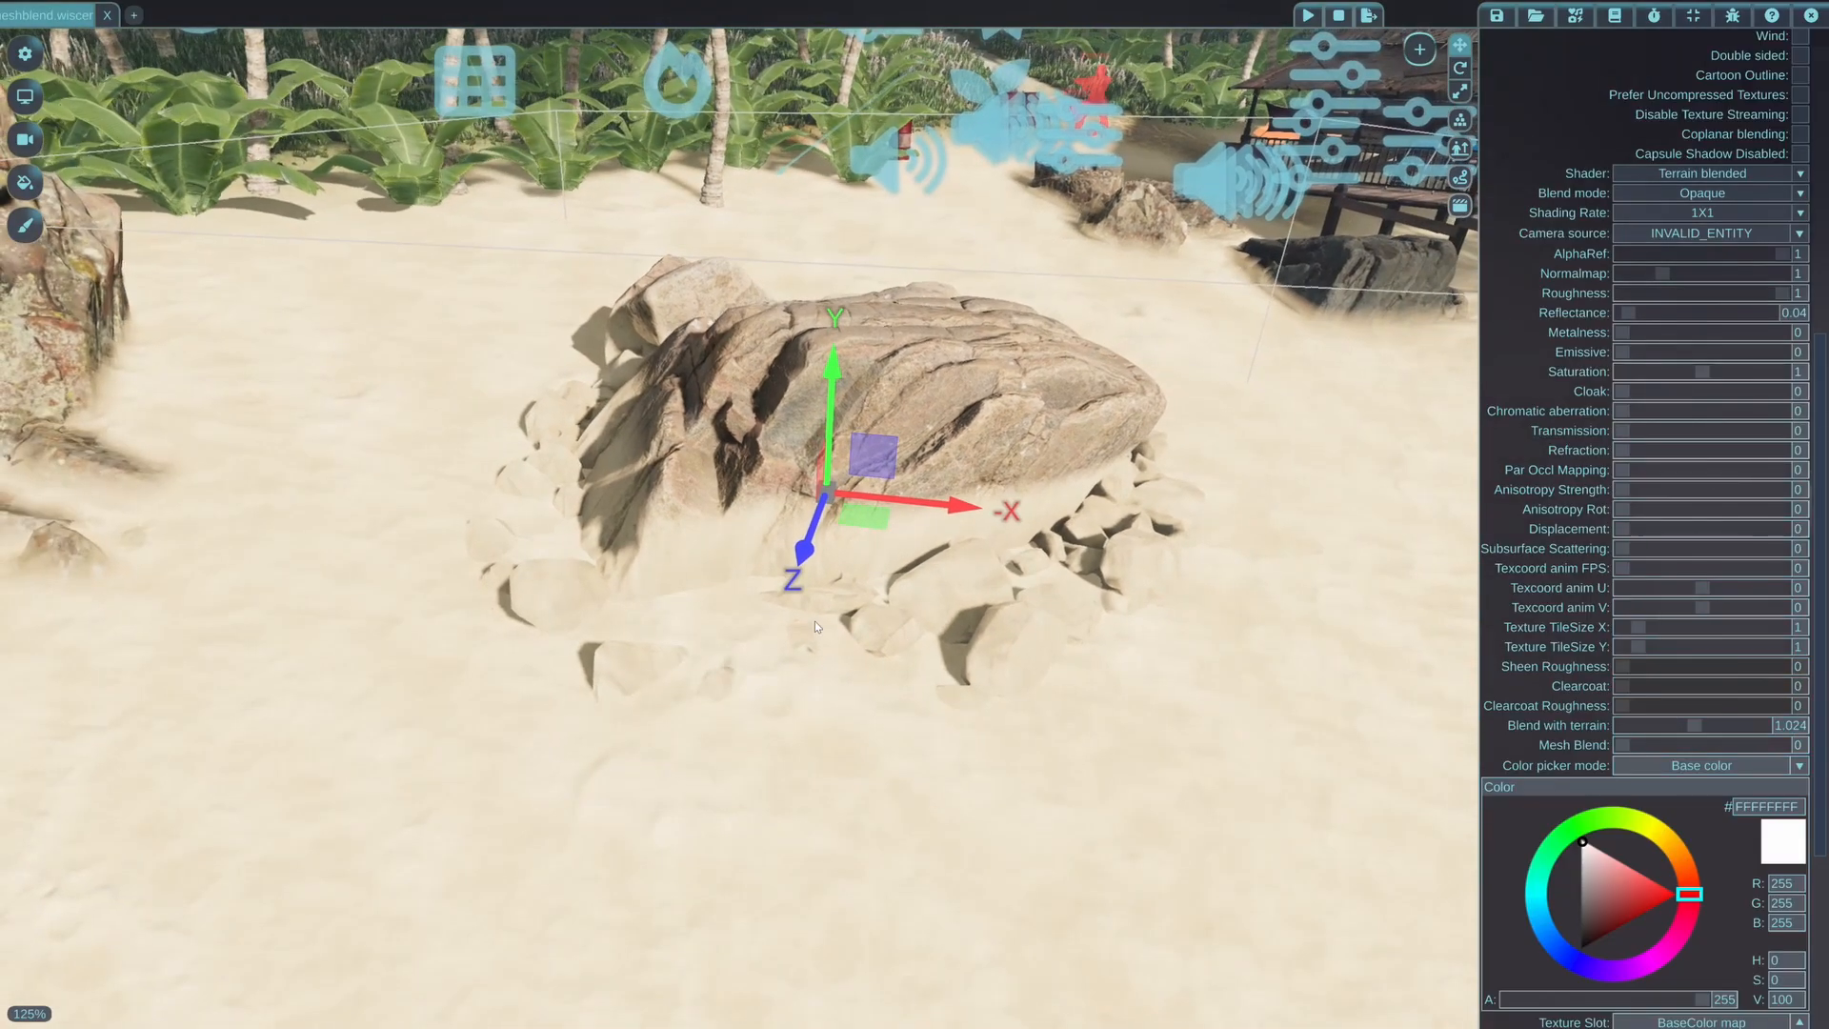
pyautogui.press('w')
pyautogui.moveTo(851, 727); pyautogui.dragTo(851, 705, button='right')
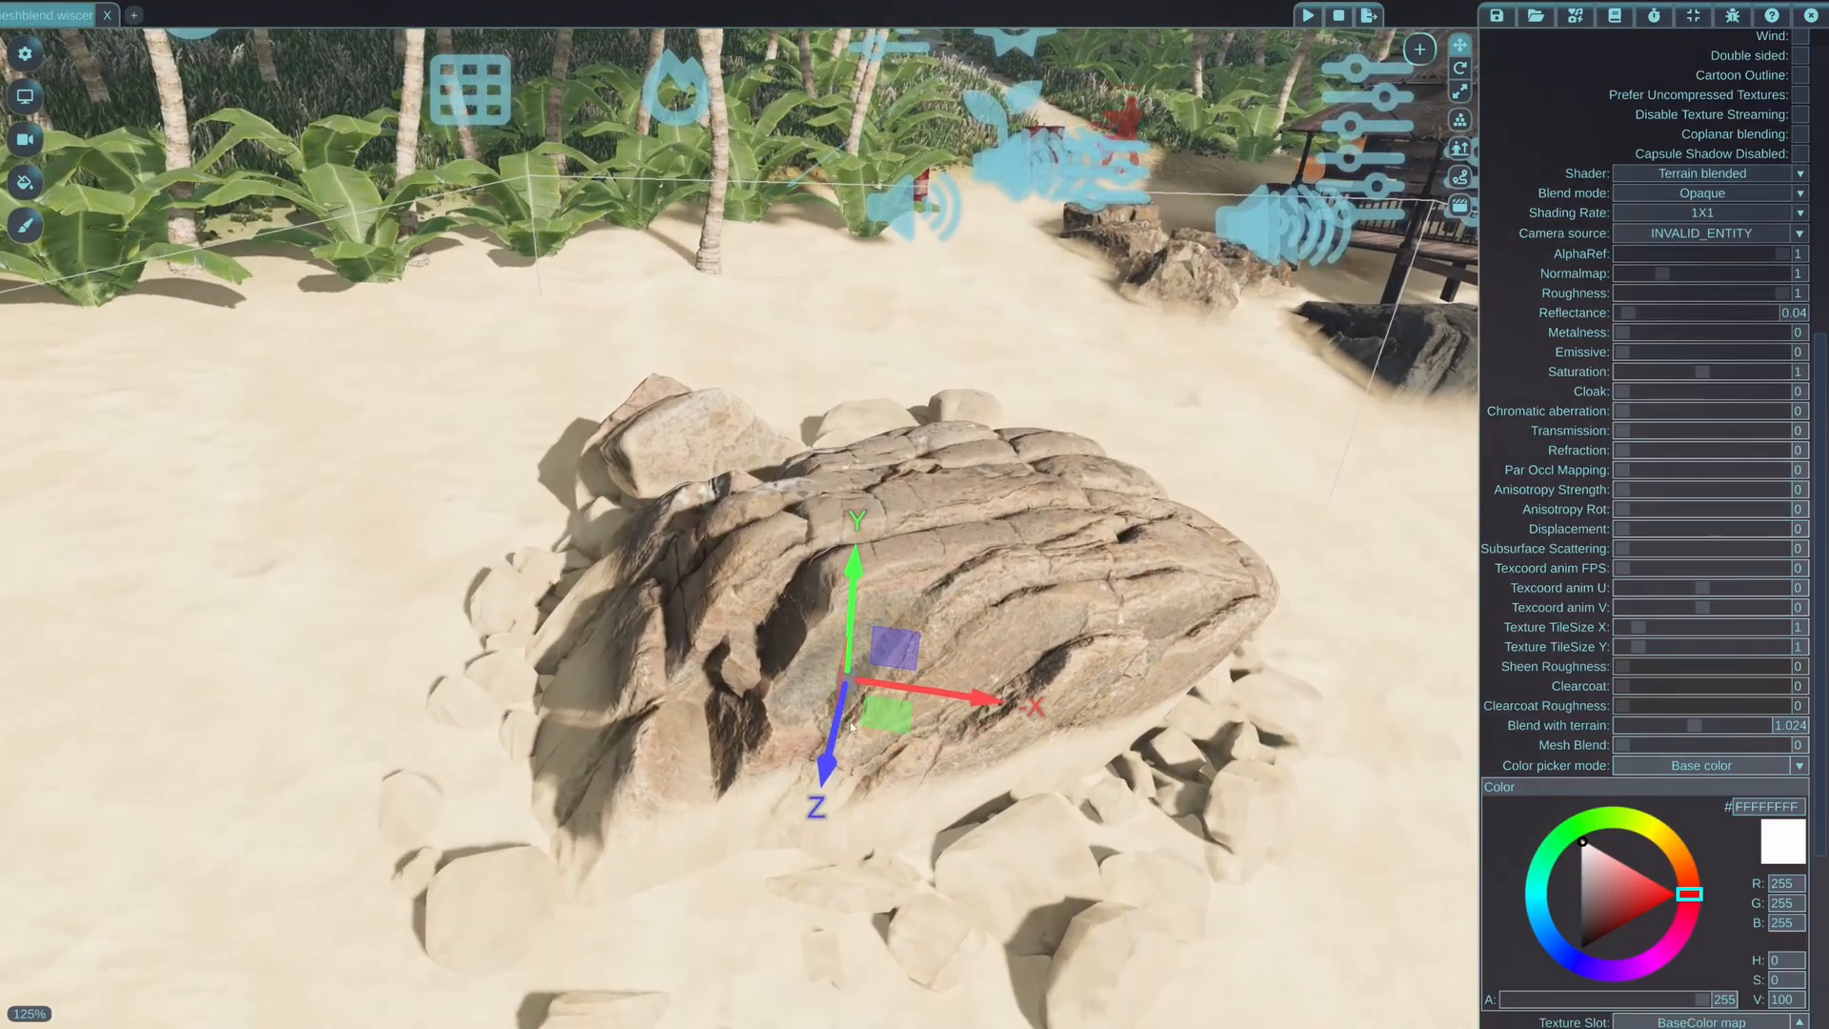
pyautogui.moveTo(887, 722); pyautogui.dragTo(776, 469)
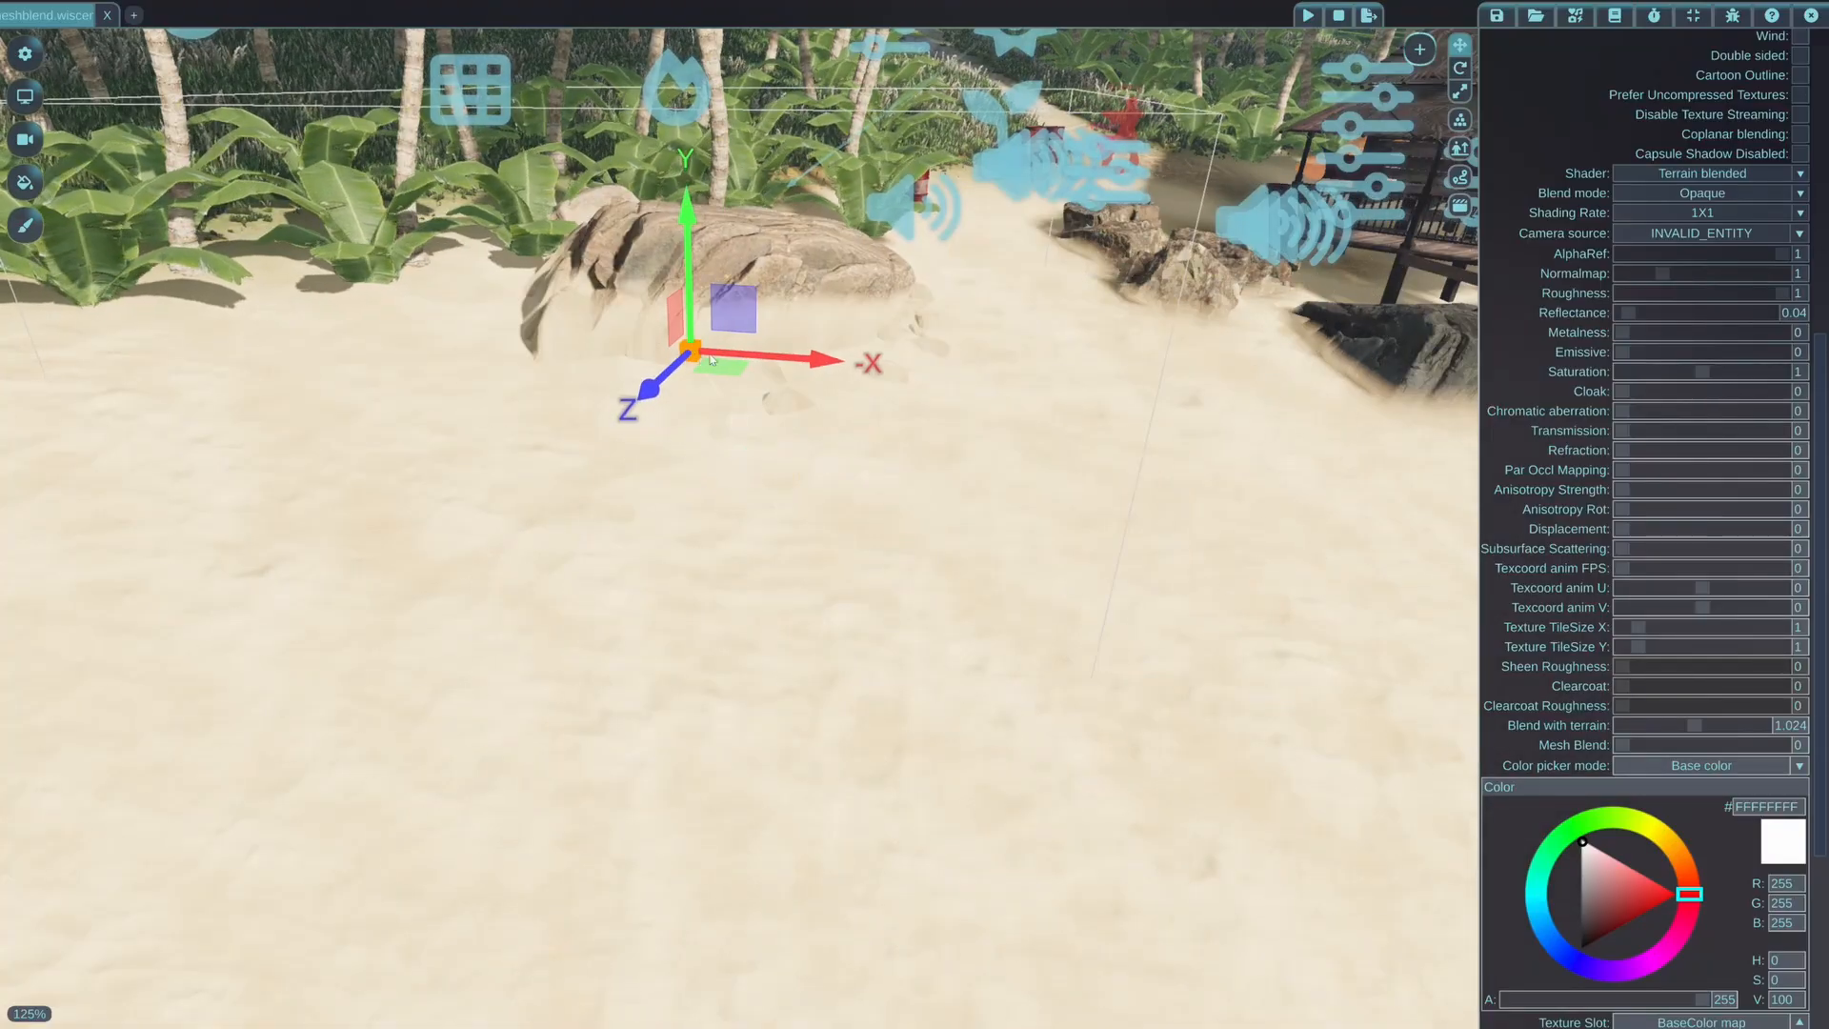
pyautogui.press('w')
pyautogui.moveTo(711, 360); pyautogui.dragTo(708, 605, button='right')
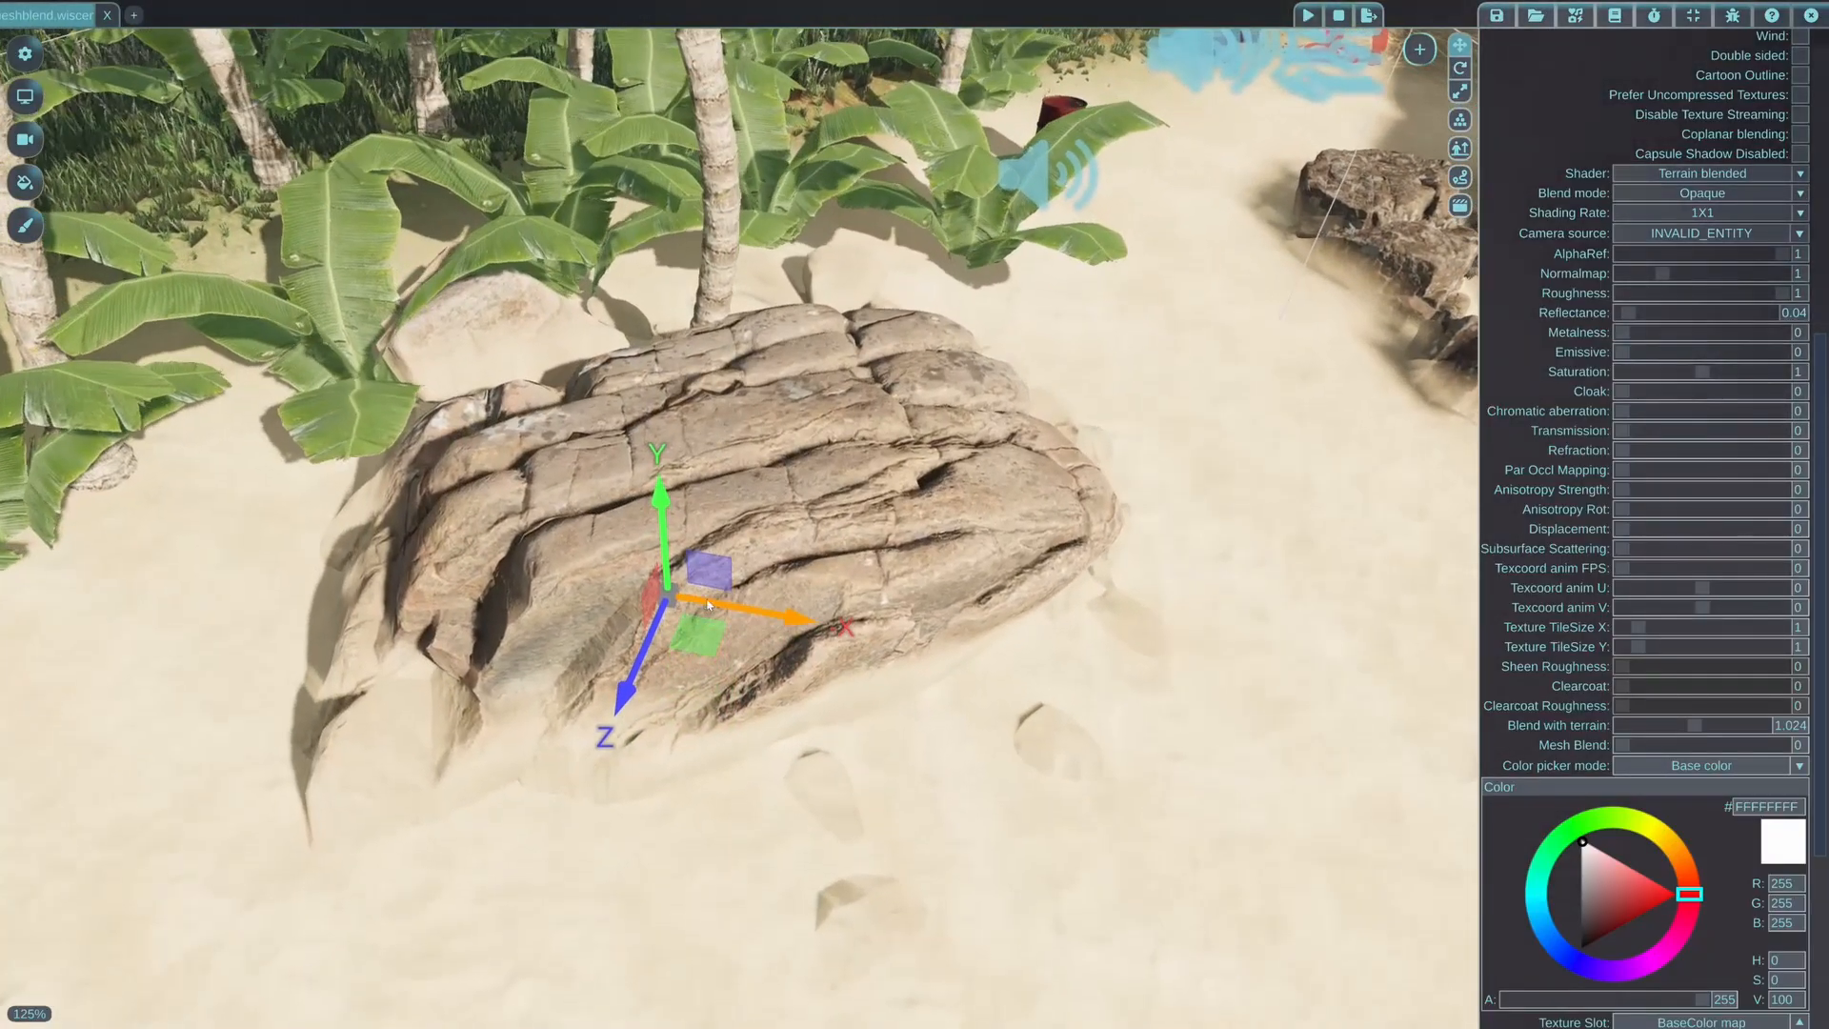
pyautogui.moveTo(700, 633); pyautogui.dragTo(693, 512)
pyautogui.moveTo(702, 444); pyautogui.dragTo(704, 385, button='right')
# Examine how the relocated rock meets the sand, the palm trunk and the surrounding leaves
pyautogui.press('w')
pyautogui.press('s')
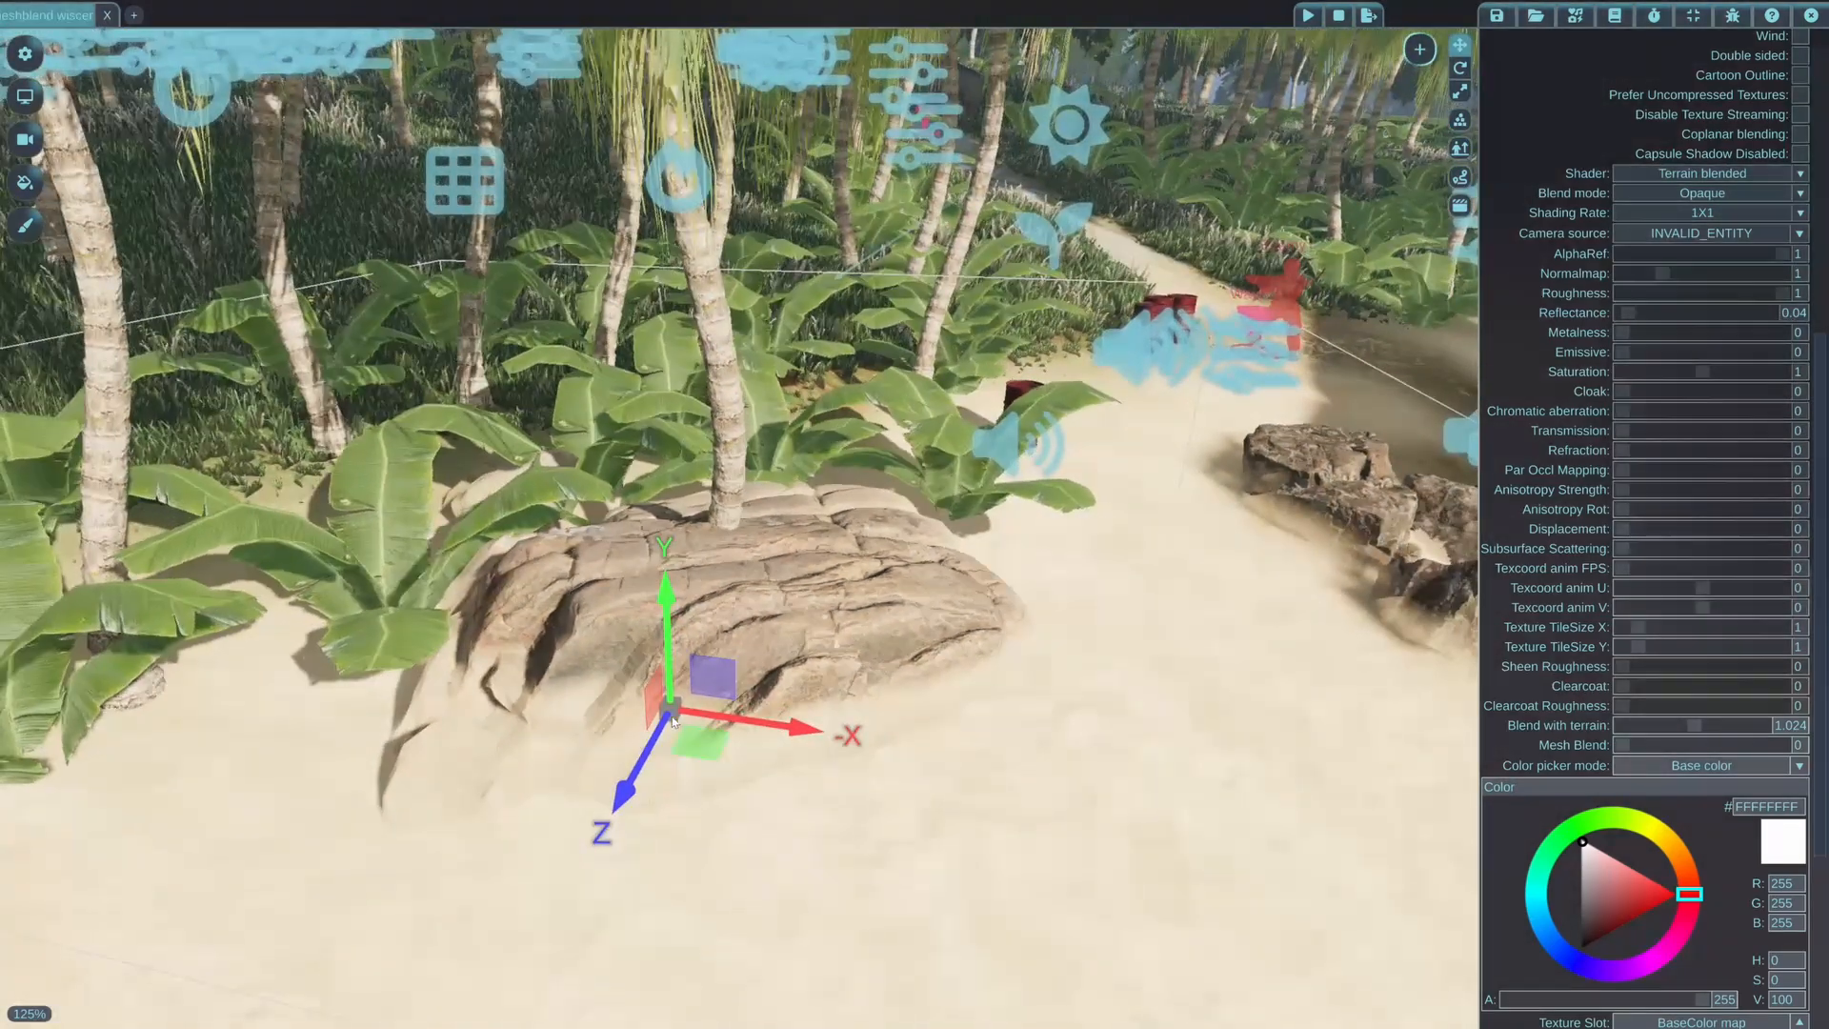
pyautogui.moveTo(660, 706); pyautogui.dragTo(608, 682)
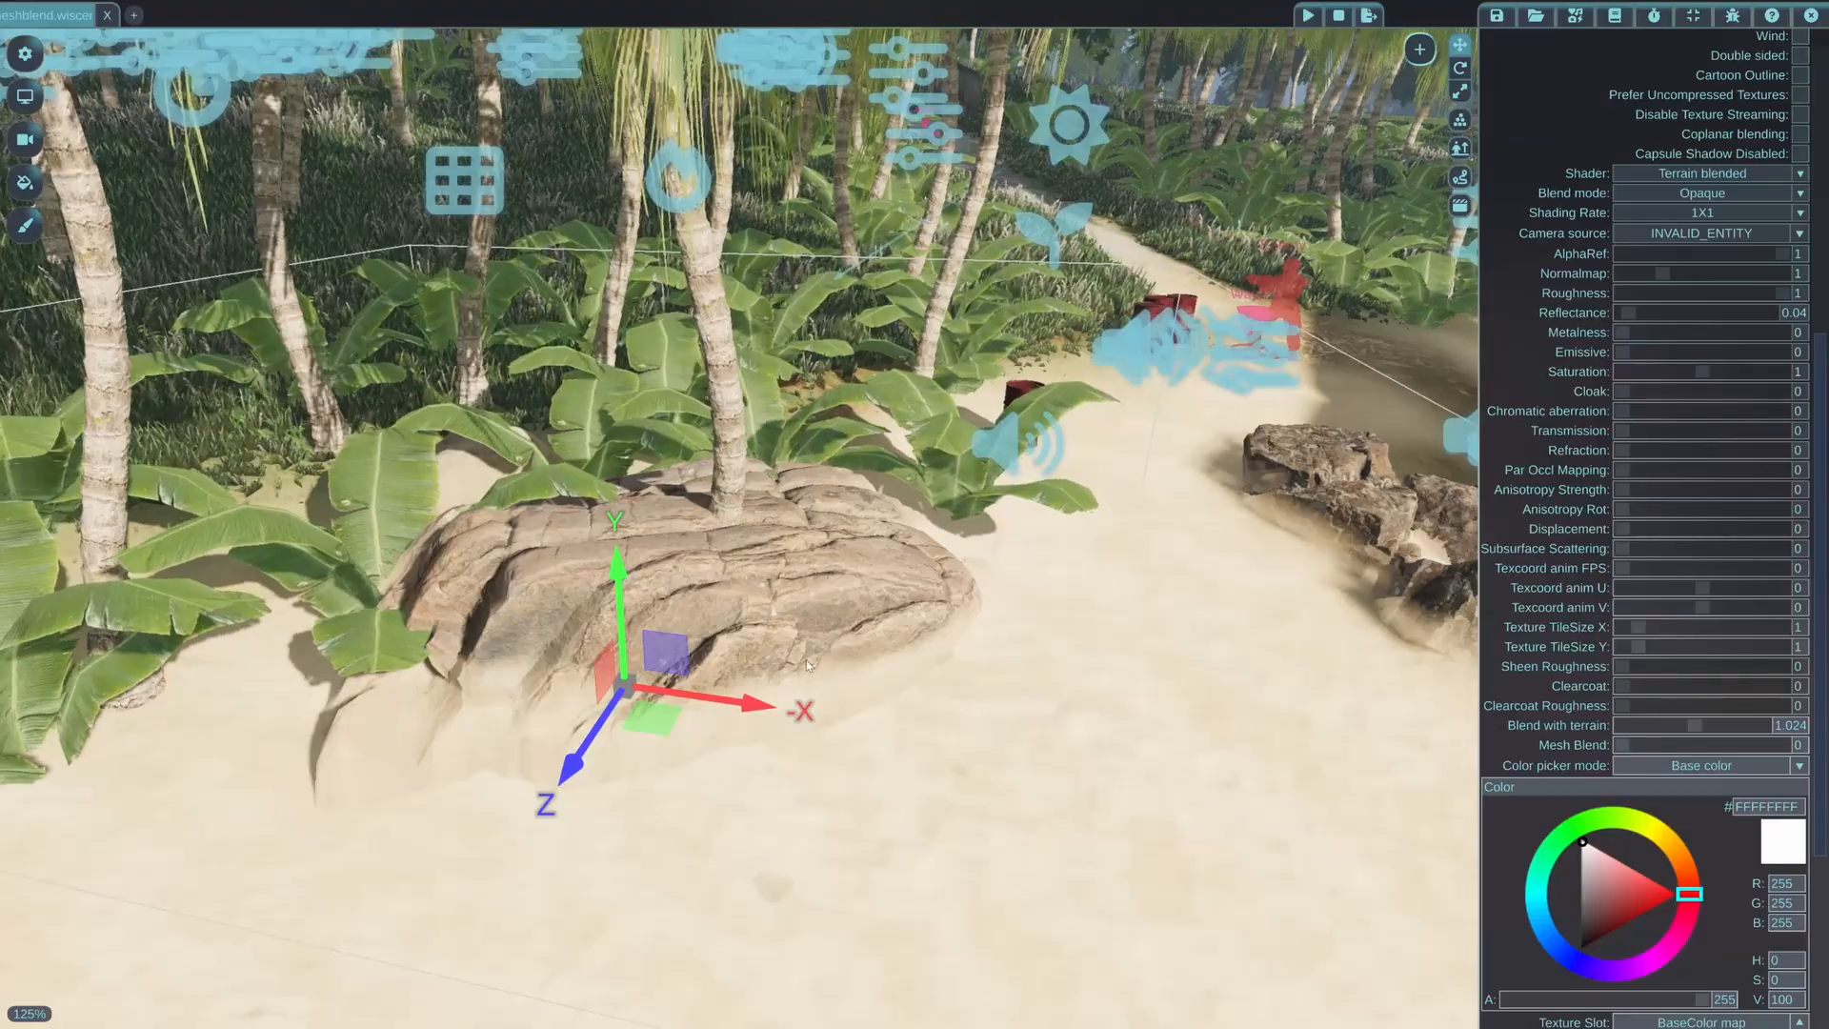
pyautogui.moveTo(808, 666); pyautogui.dragTo(790, 688, button='right')
pyautogui.press('w')
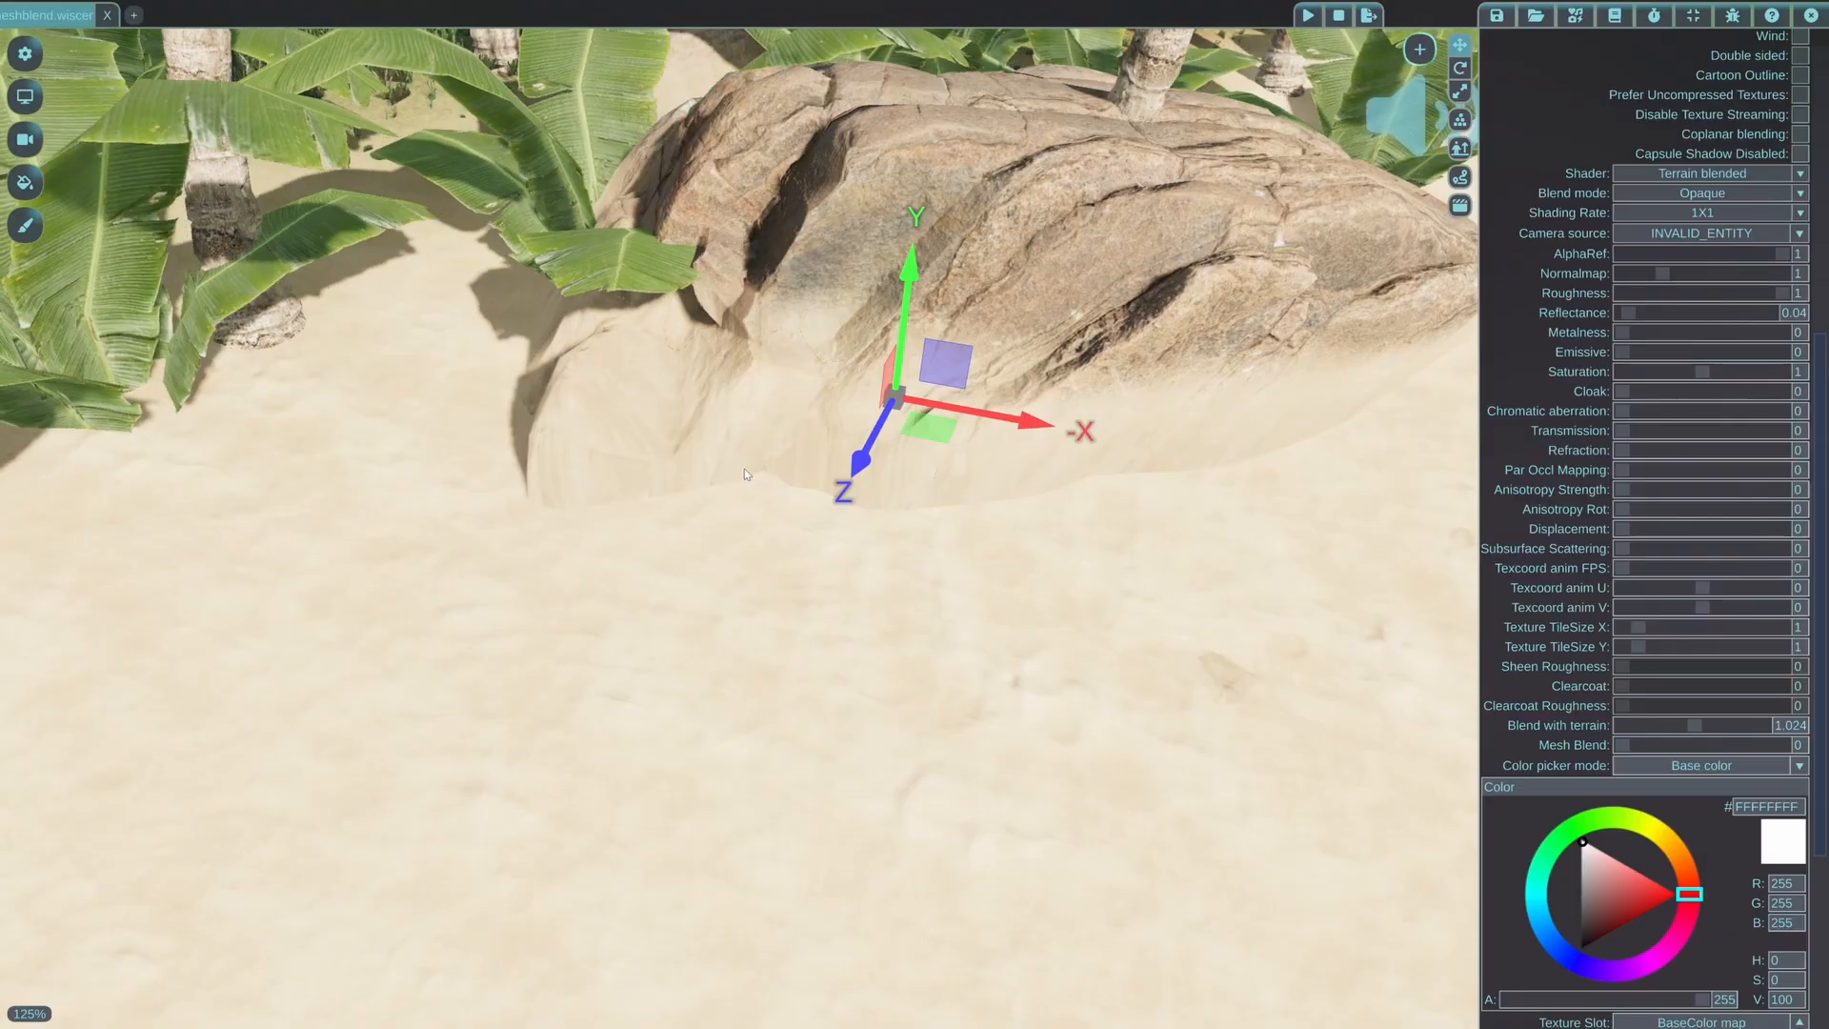
pyautogui.press('s')
pyautogui.press('a')
pyautogui.moveTo(724, 476)
pyautogui.mouseDown(button='right')
pyautogui.moveTo(760, 471)
pyautogui.moveTo(786, 495)
pyautogui.moveTo(727, 510)
pyautogui.mouseUp(button='right')
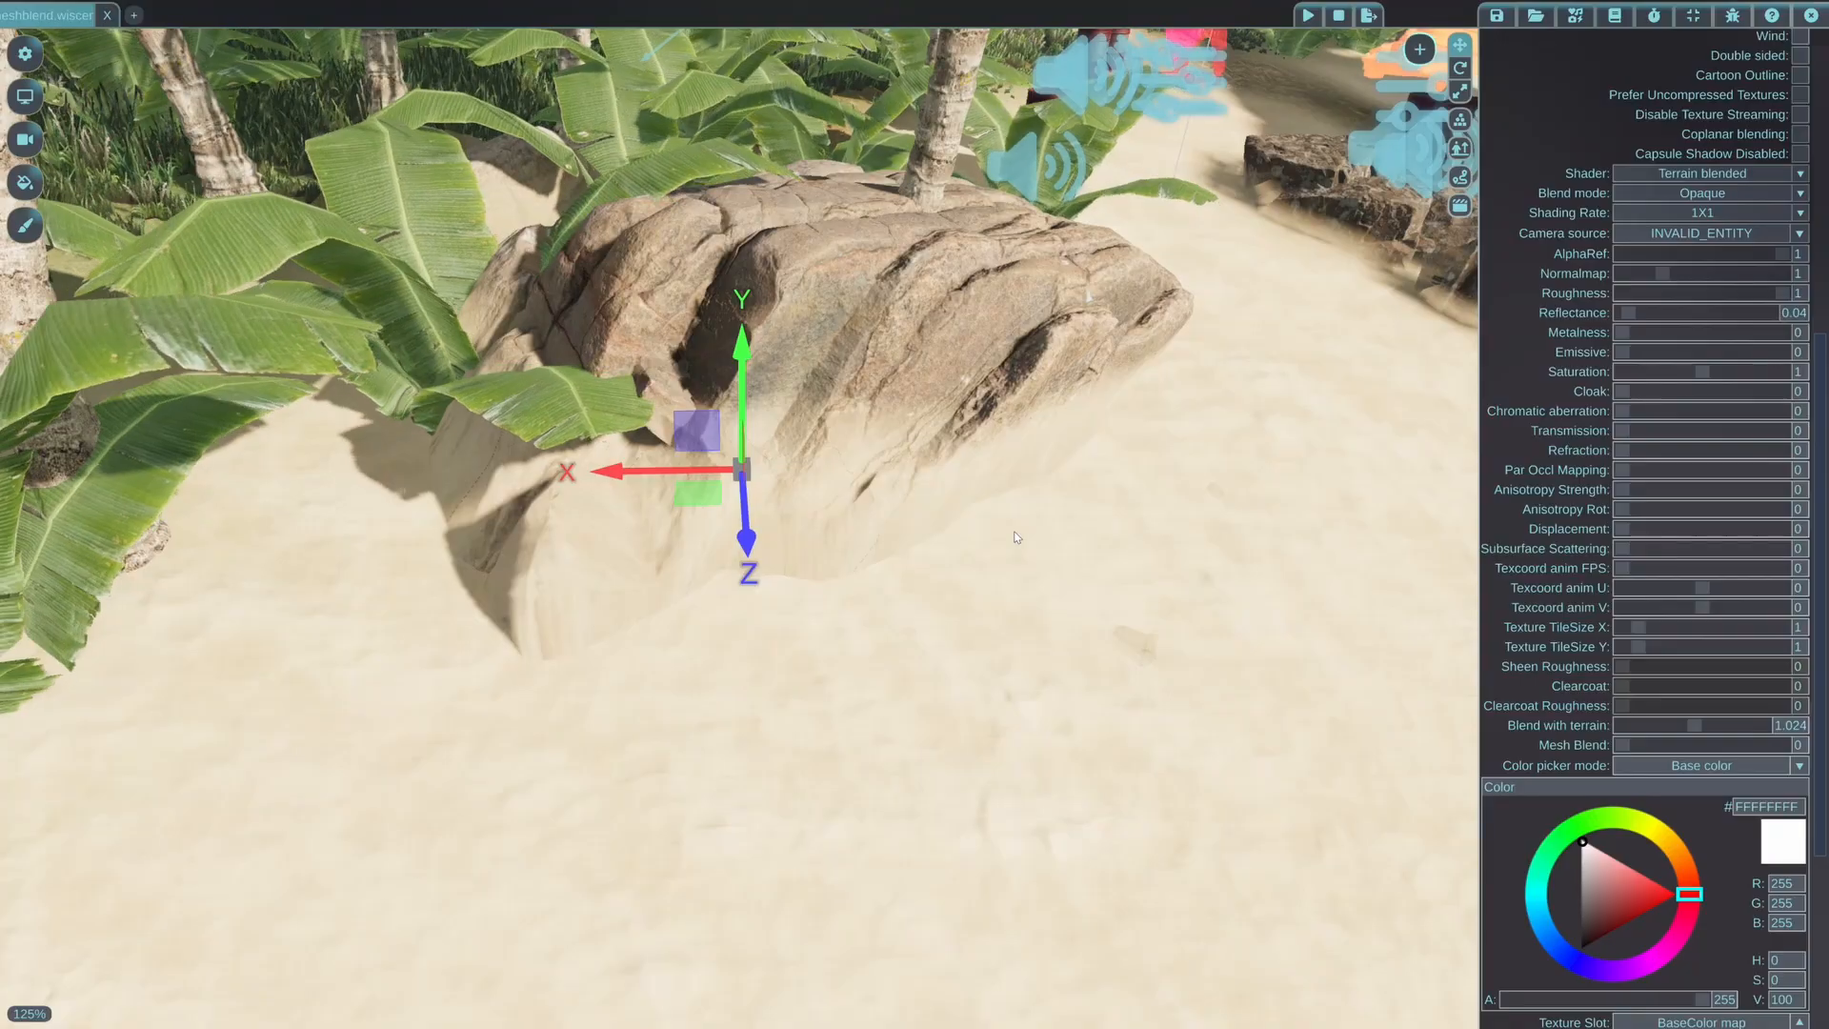
# Try Mesh Blend on the terrain-blended rock, and return the setting to 0
pyautogui.click(1705, 243)
pyautogui.click(1787, 221)
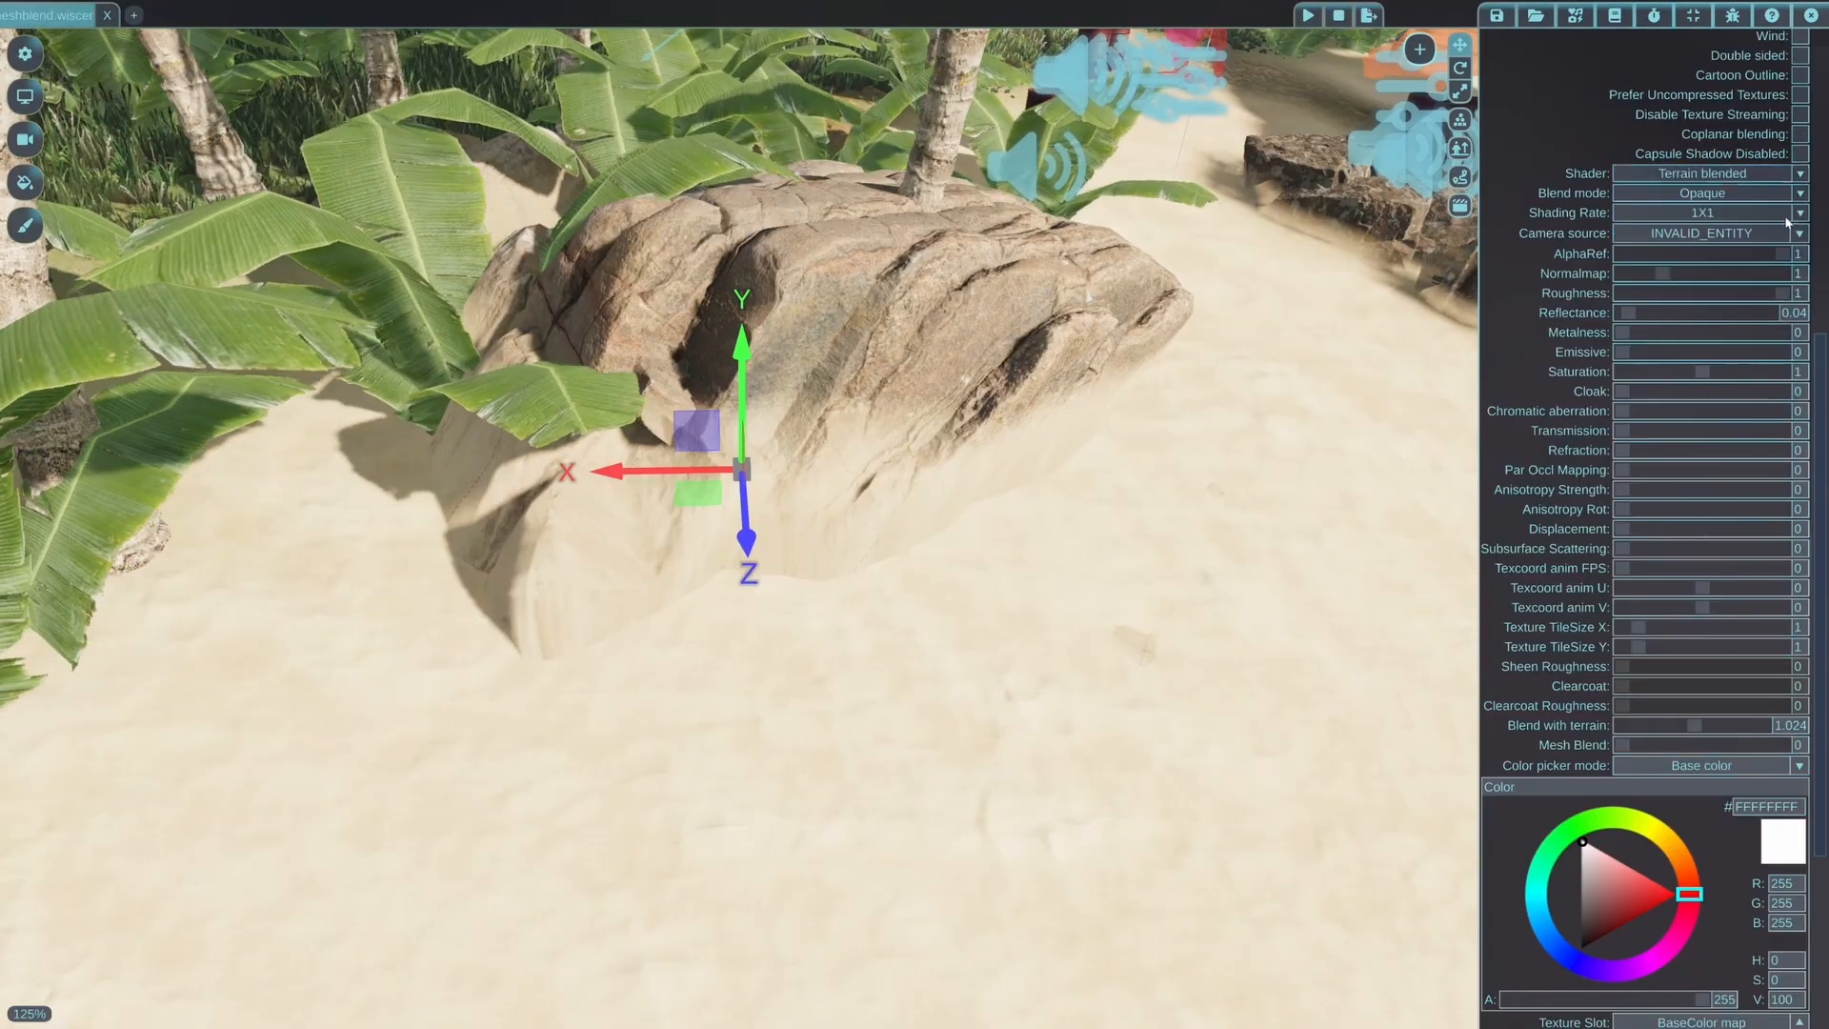
pyautogui.click(1638, 745)
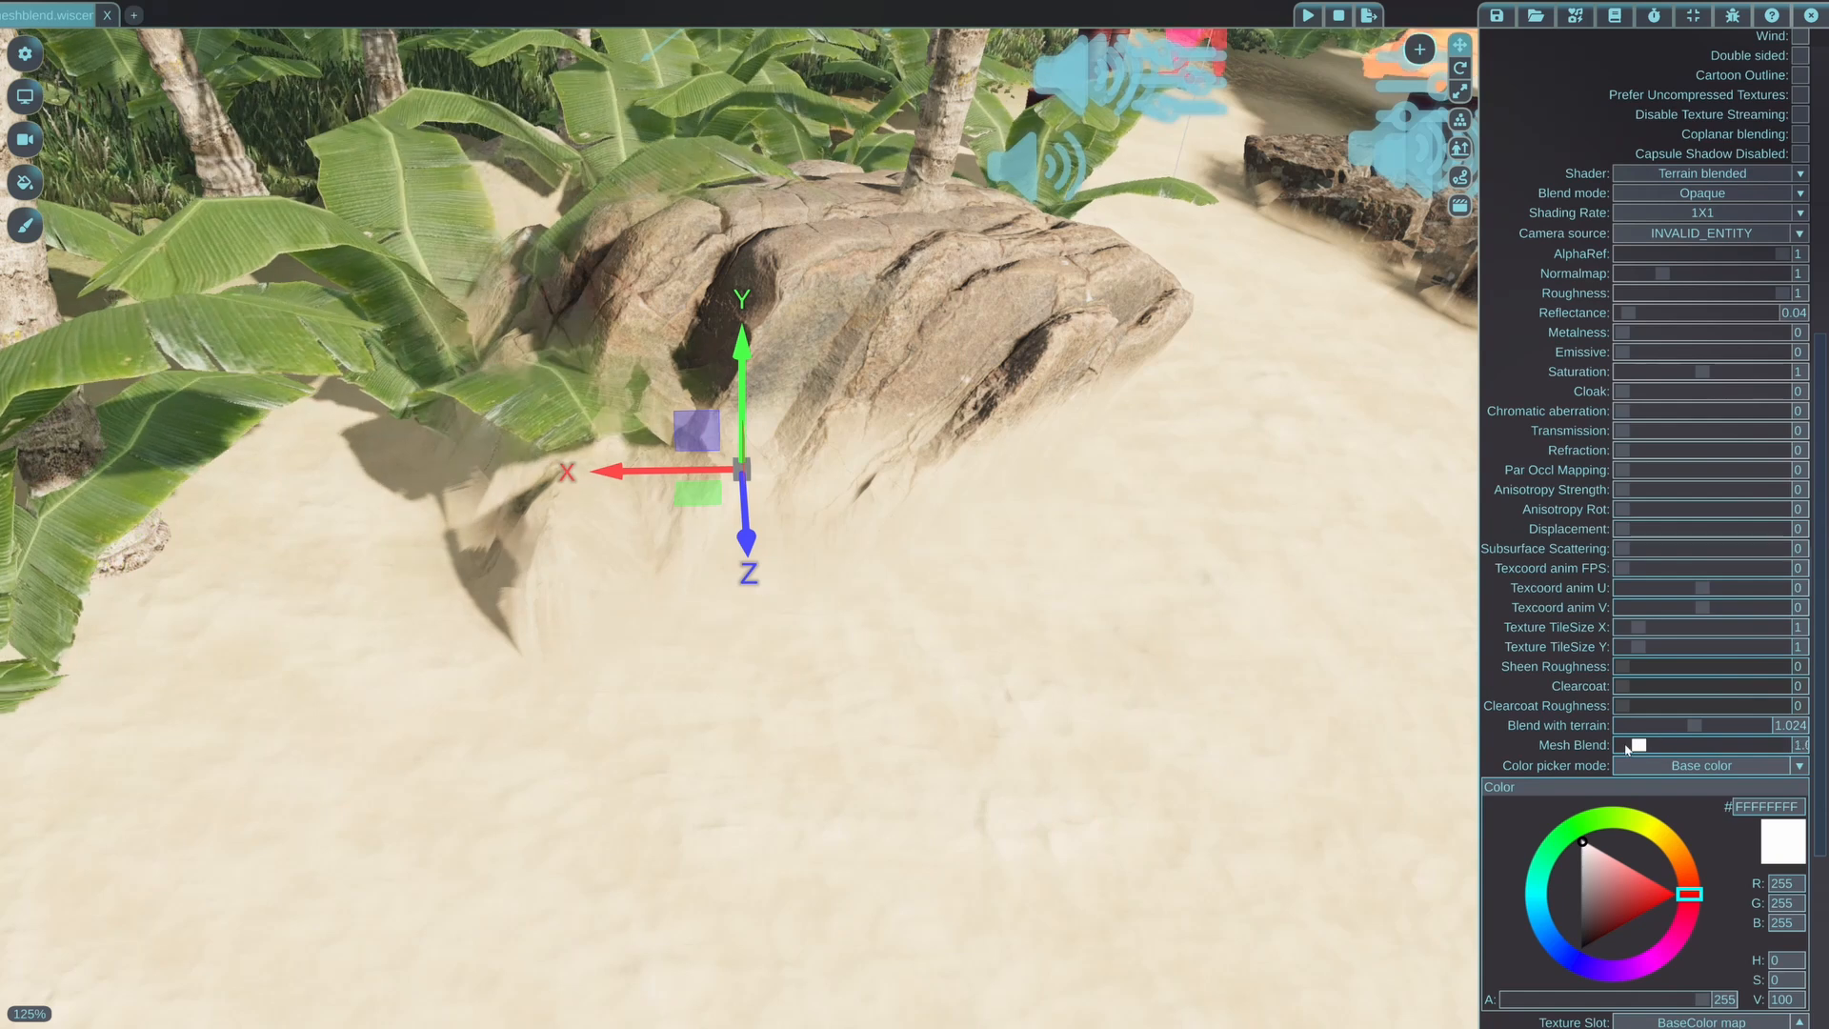
pyautogui.moveTo(1627, 749); pyautogui.dragTo(1623, 747)
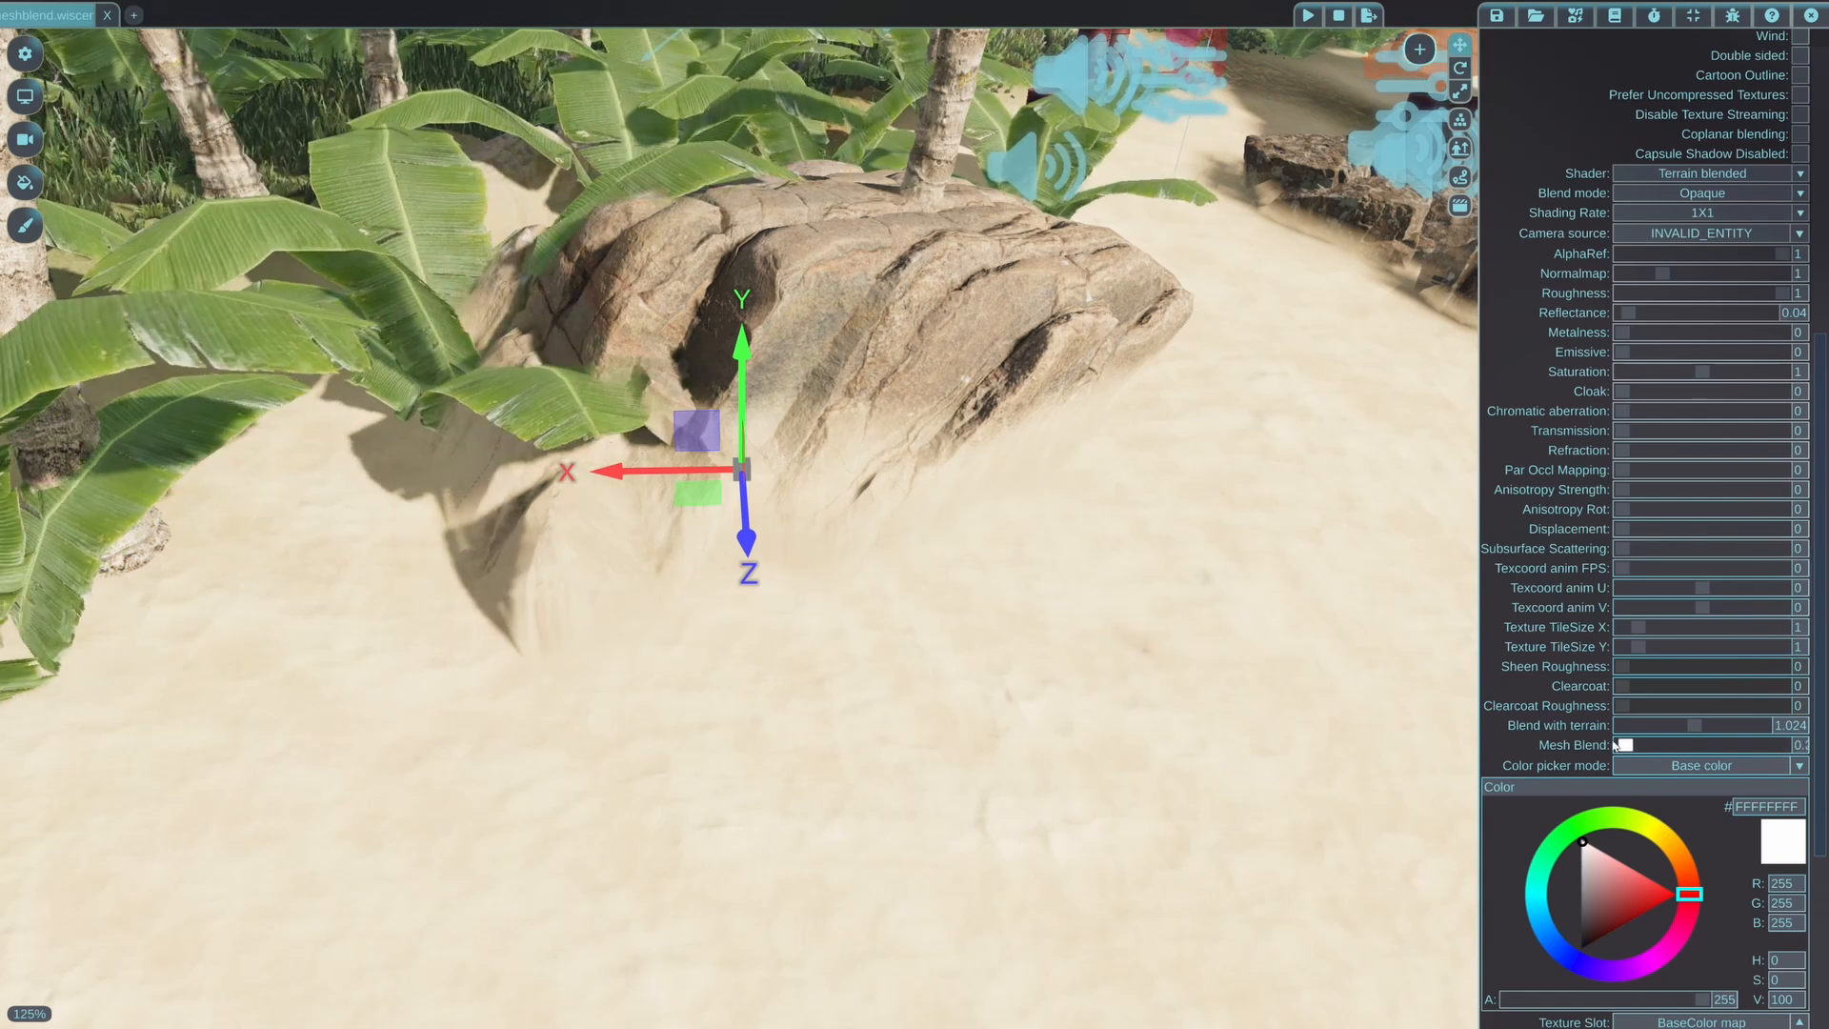
# Switch the rock material's shader to PBR and raise its Mesh Blend to 1.48
pyautogui.click(1702, 173)
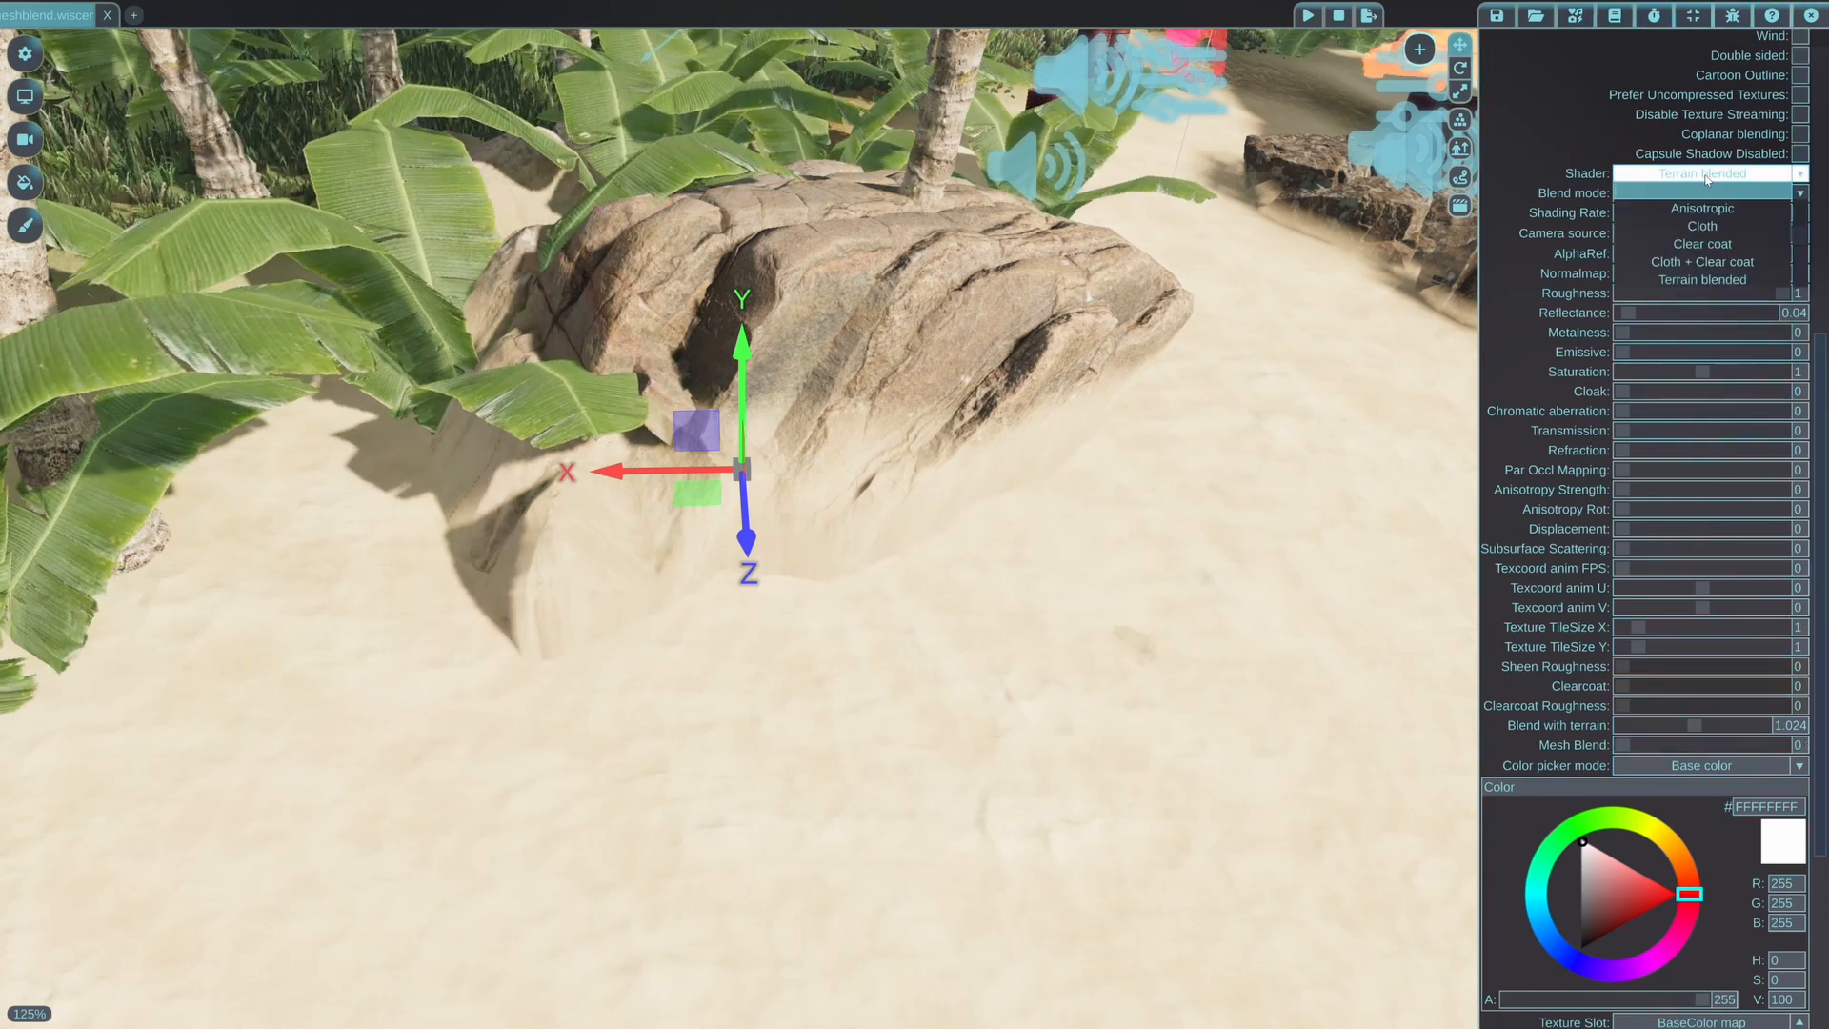
pyautogui.scroll(3, 1705, 233)
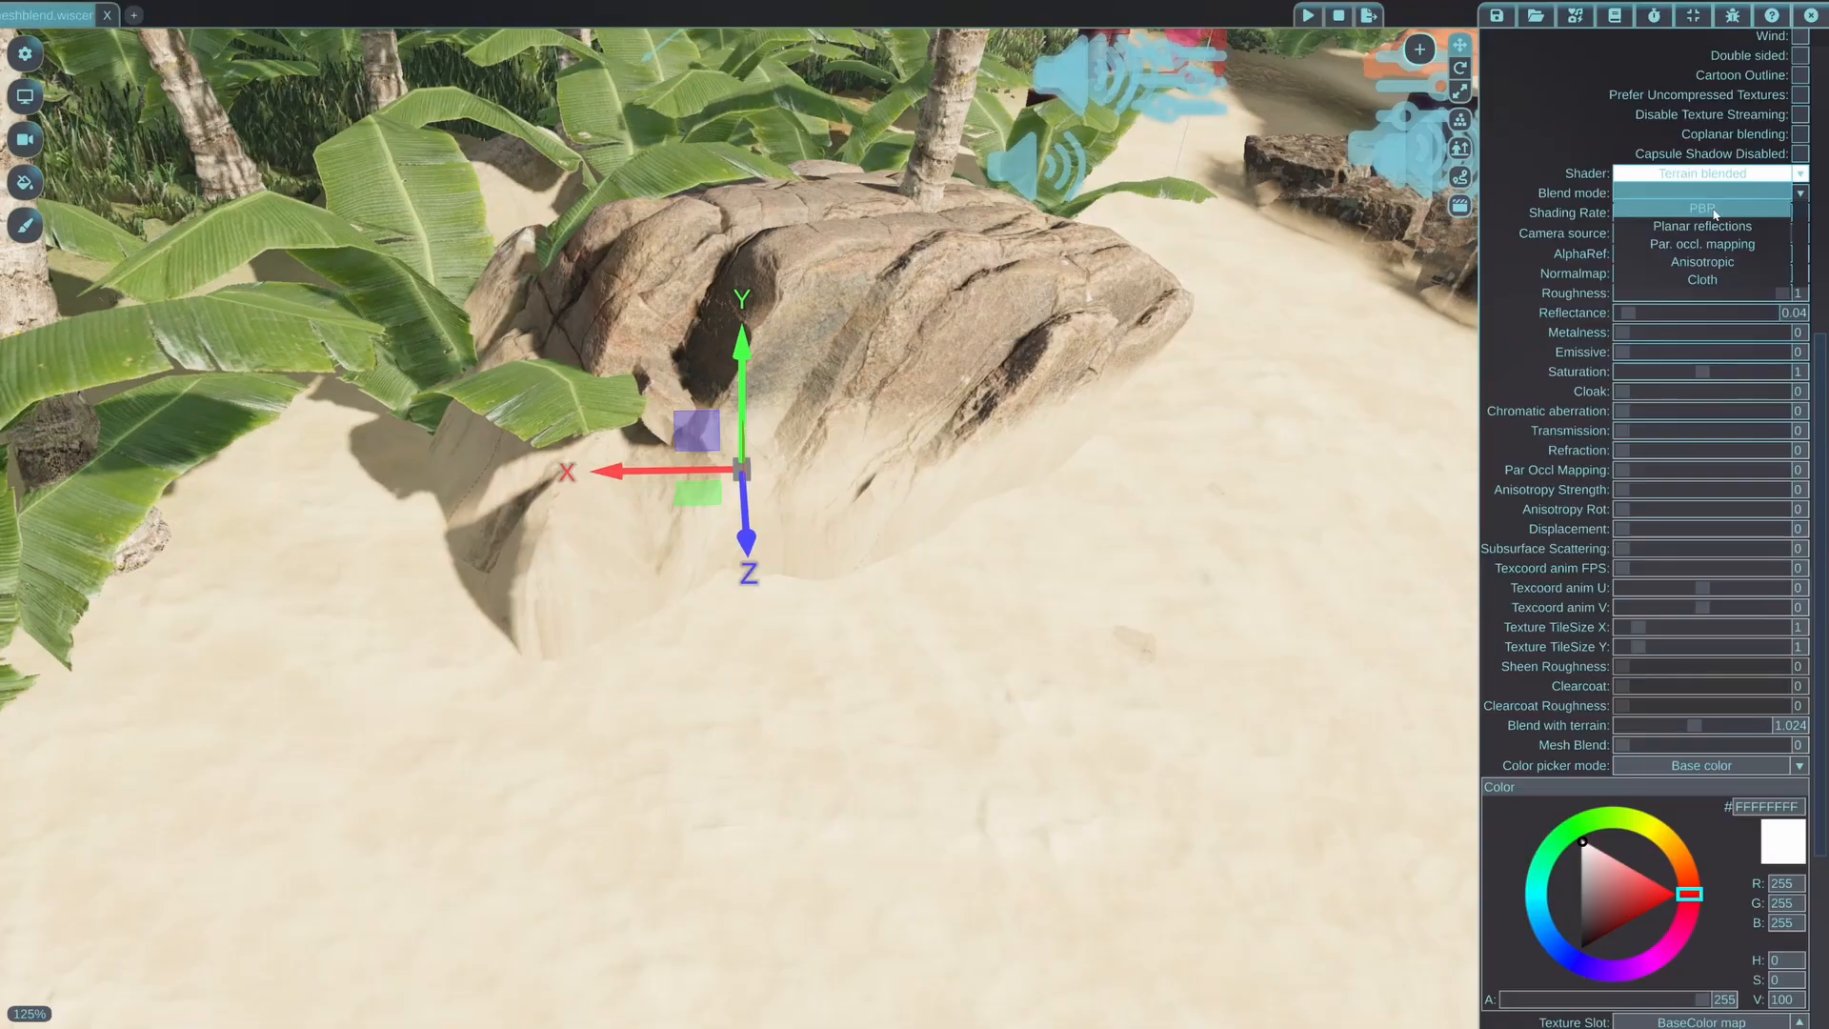
pyautogui.click(1702, 208)
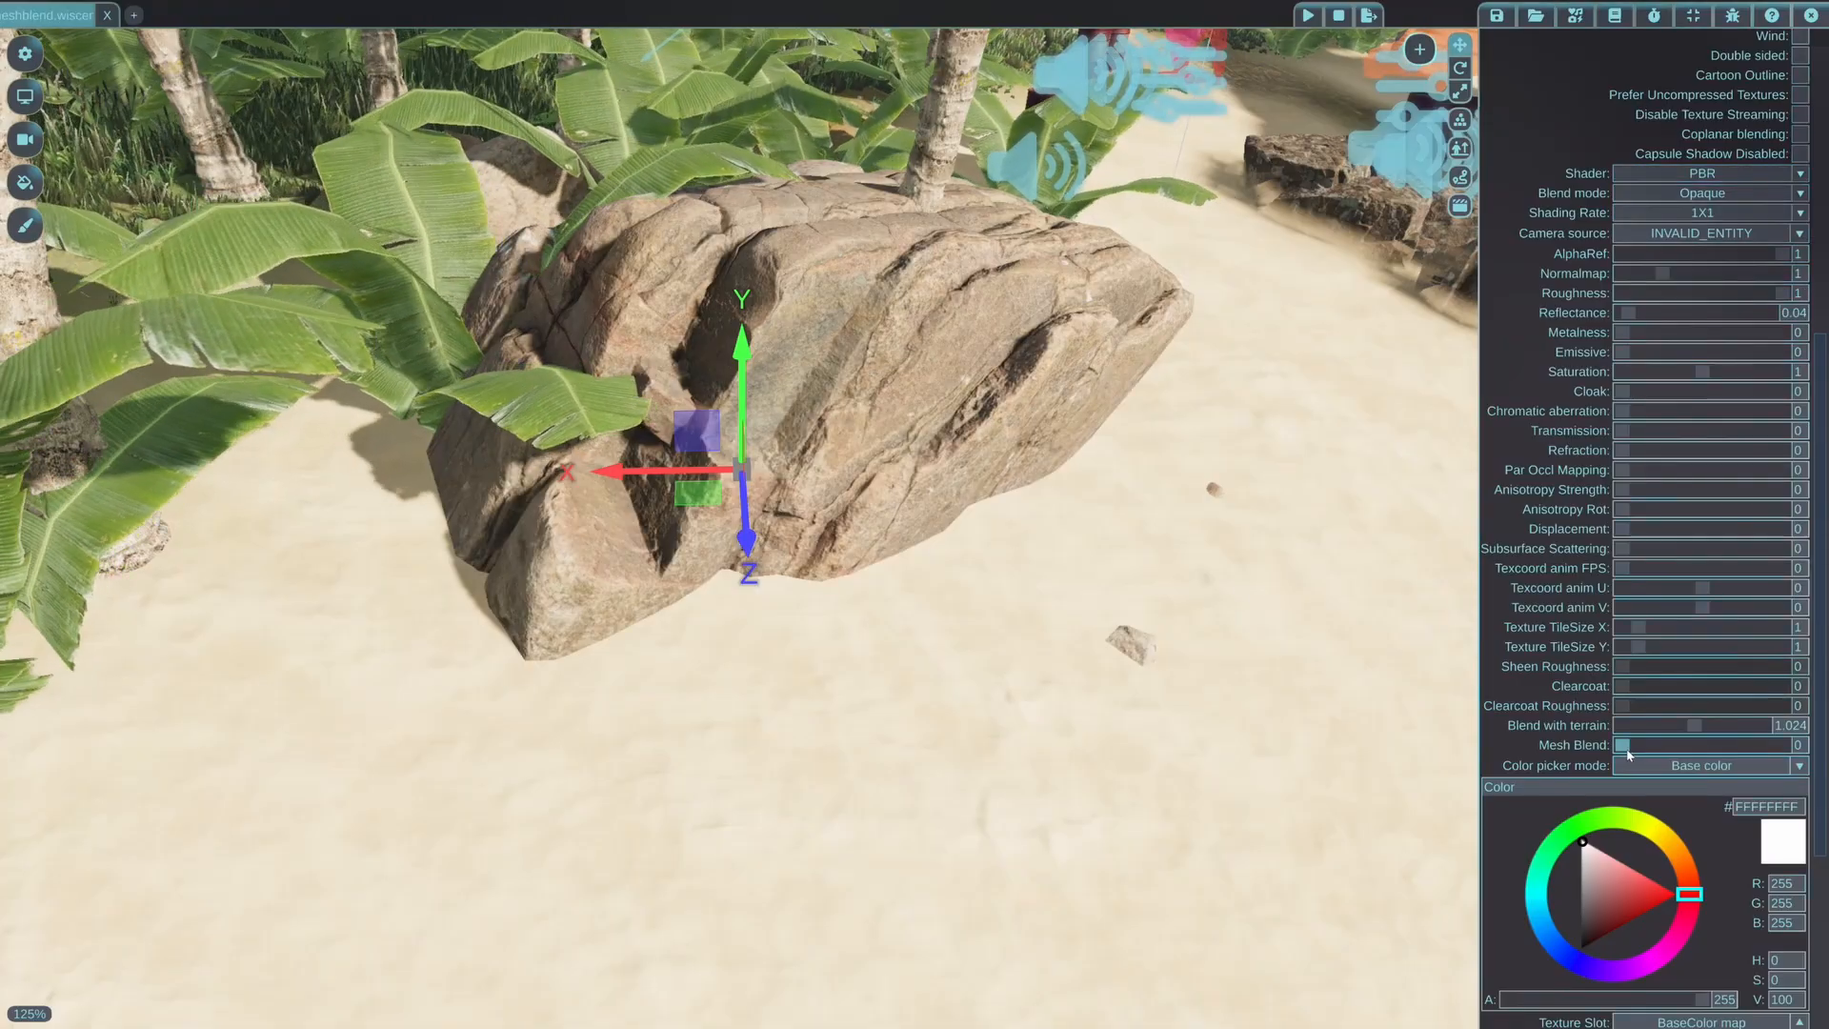
pyautogui.moveTo(1624, 746); pyautogui.dragTo(1643, 747)
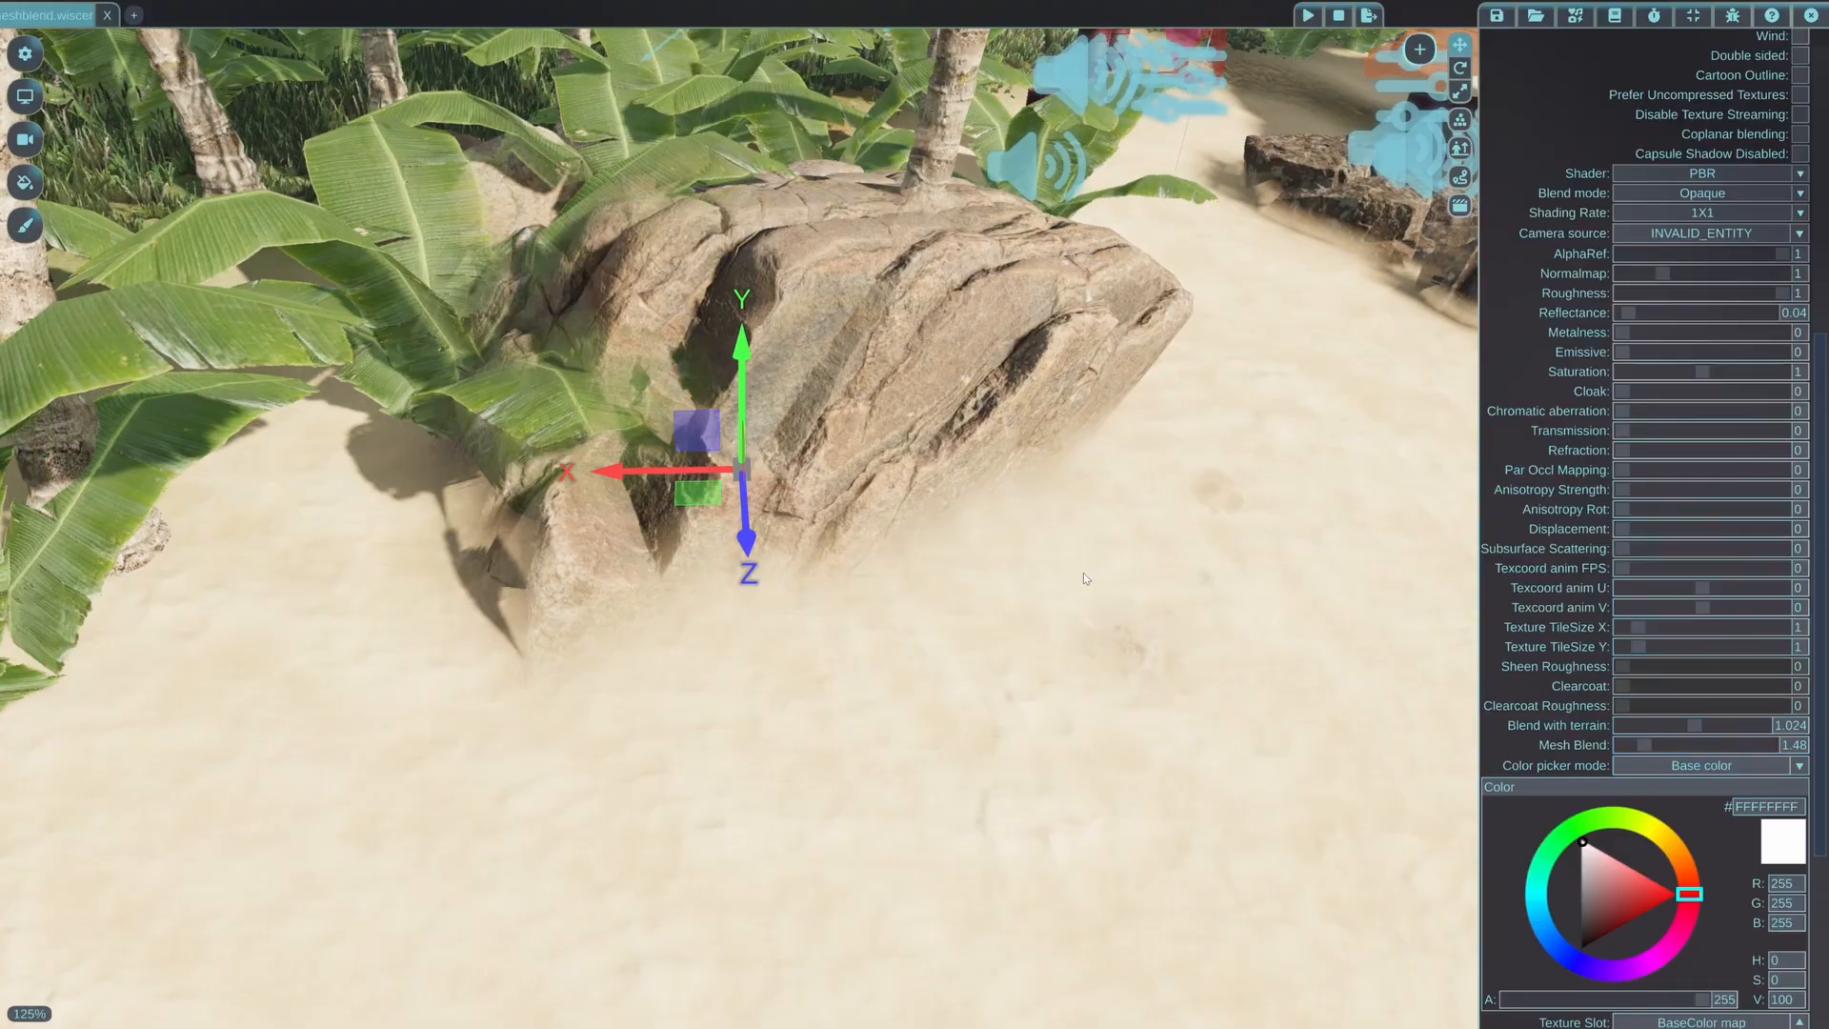
# Inspect the rock's blending with the sand and banana leaves, and reduce its Mesh Blend to 0.41
pyautogui.press('q')
pyautogui.press('w')
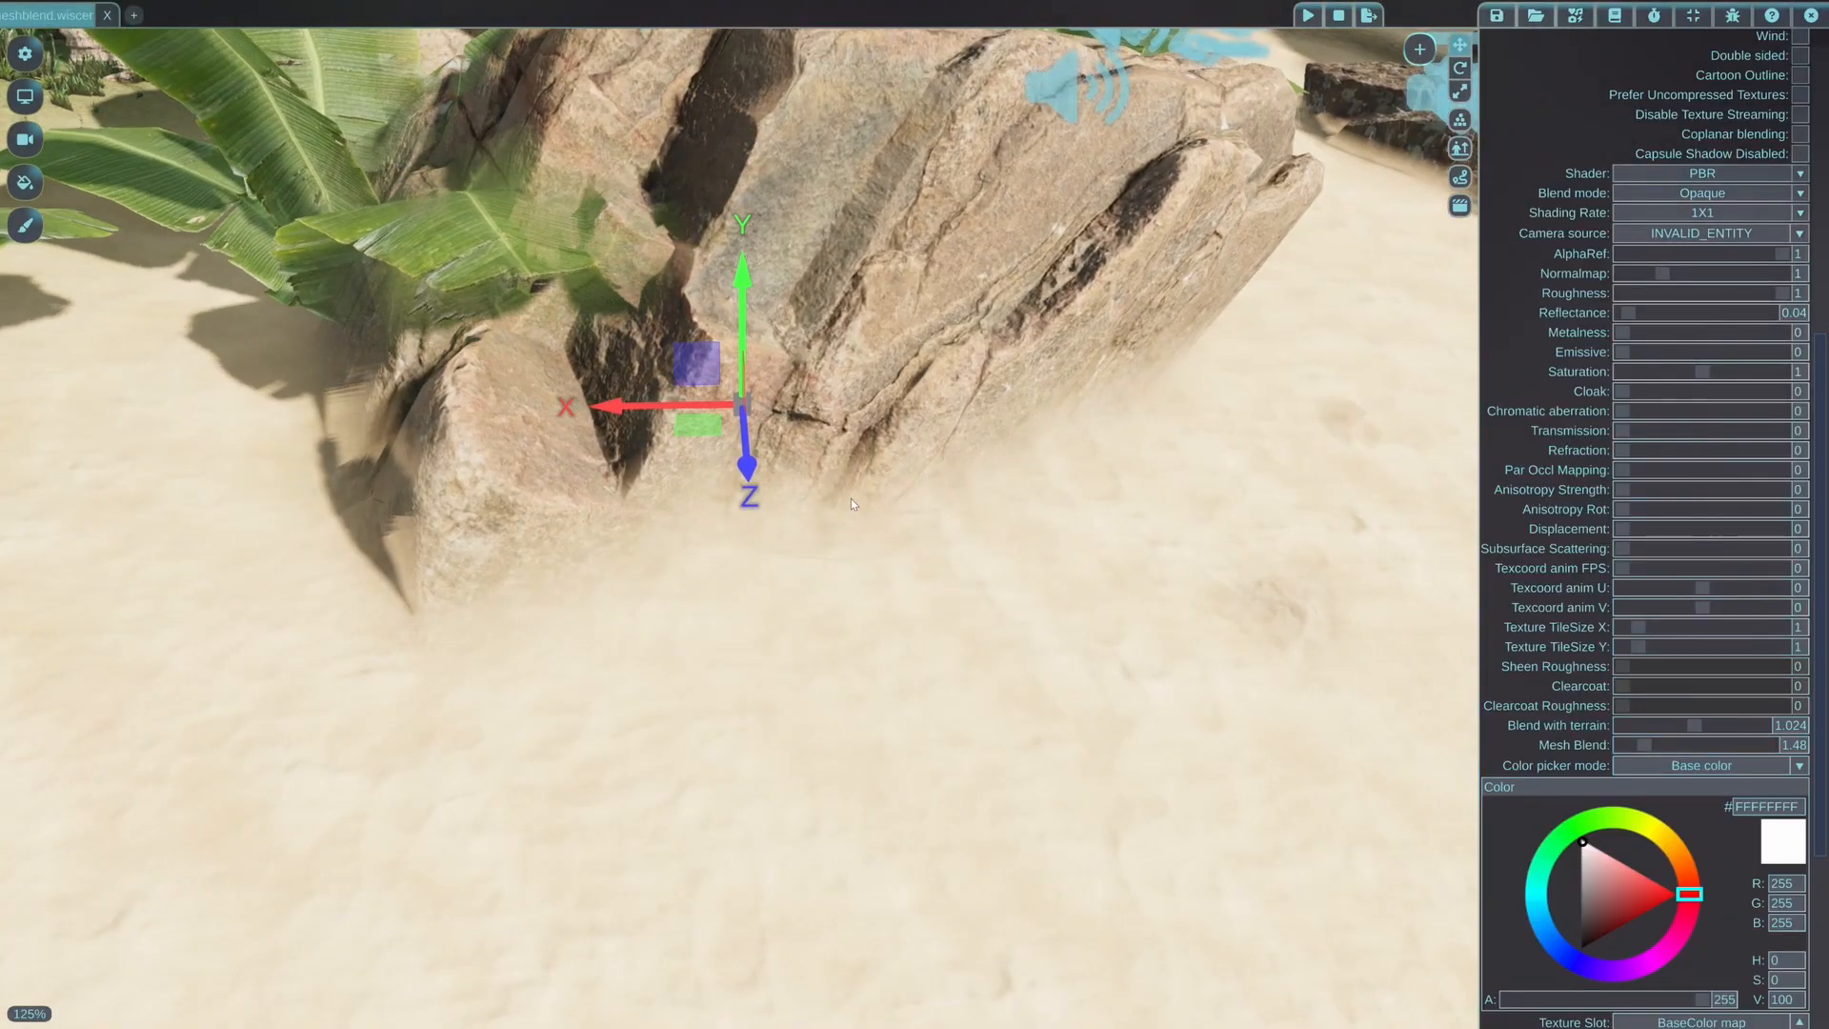
pyautogui.press('e')
pyautogui.press('s')
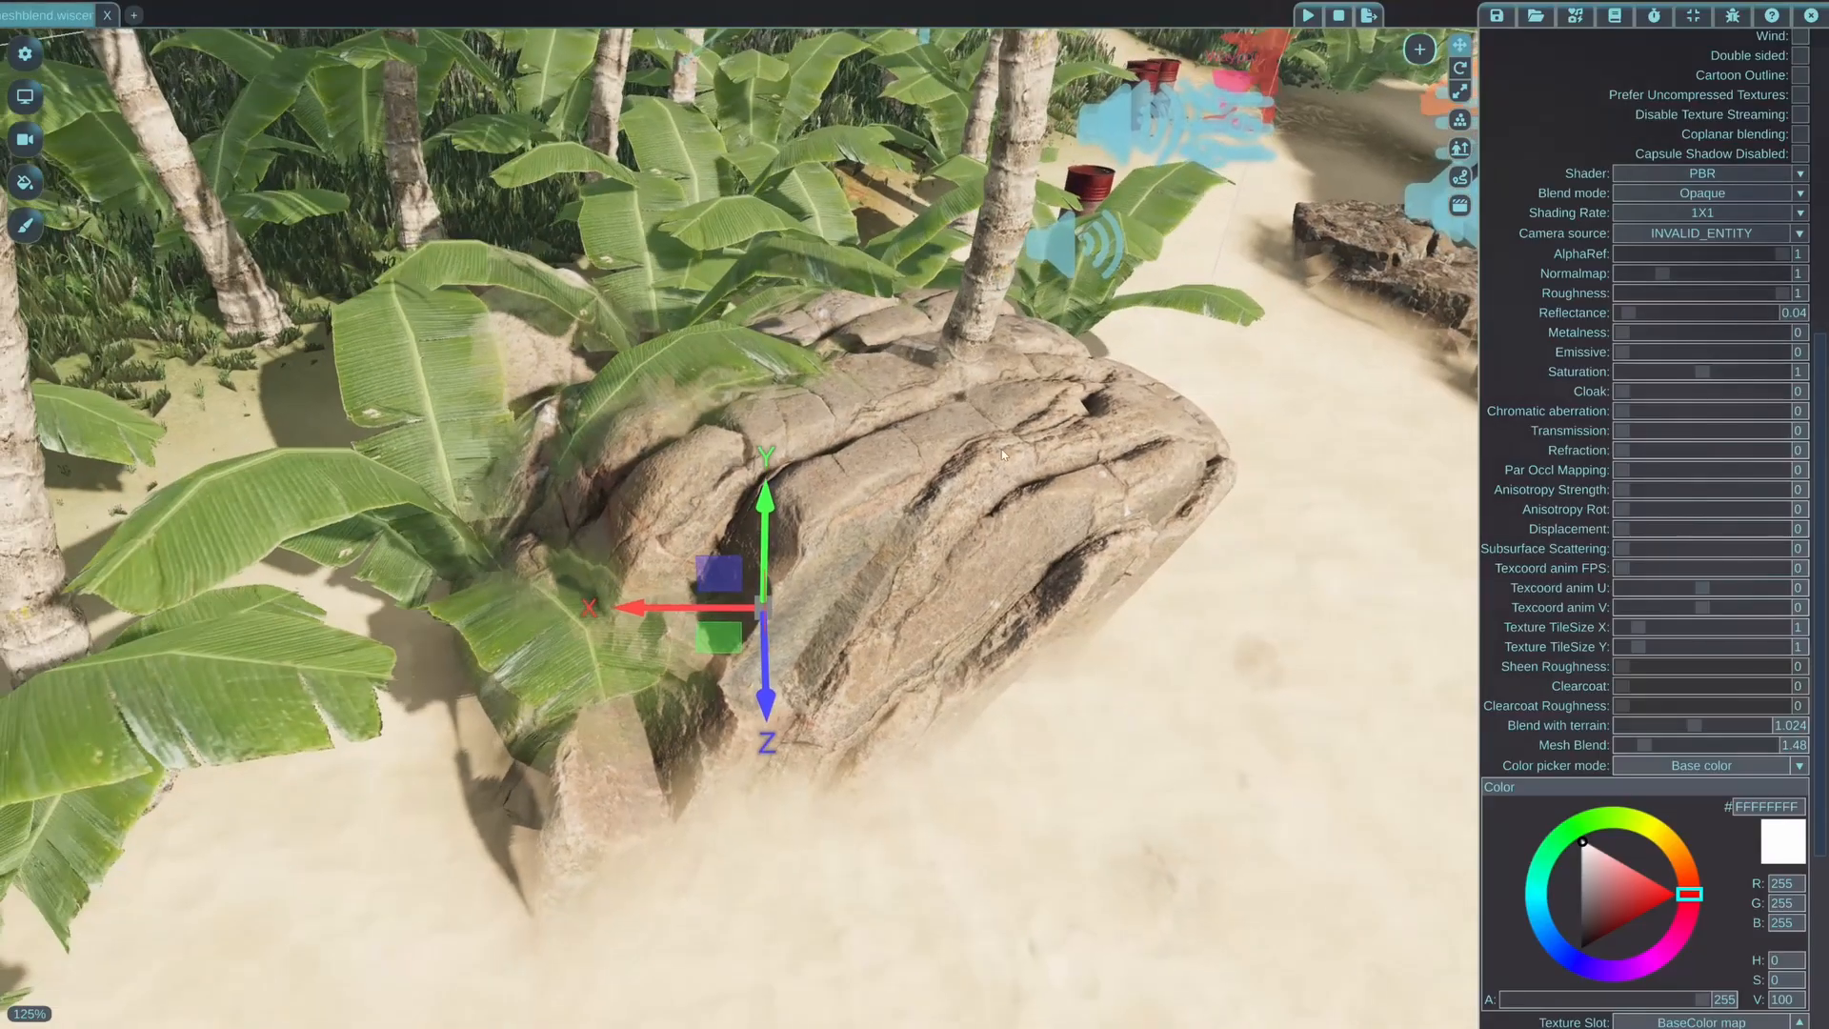
pyautogui.press('d')
pyautogui.moveTo(914, 431); pyautogui.dragTo(857, 410, button='right')
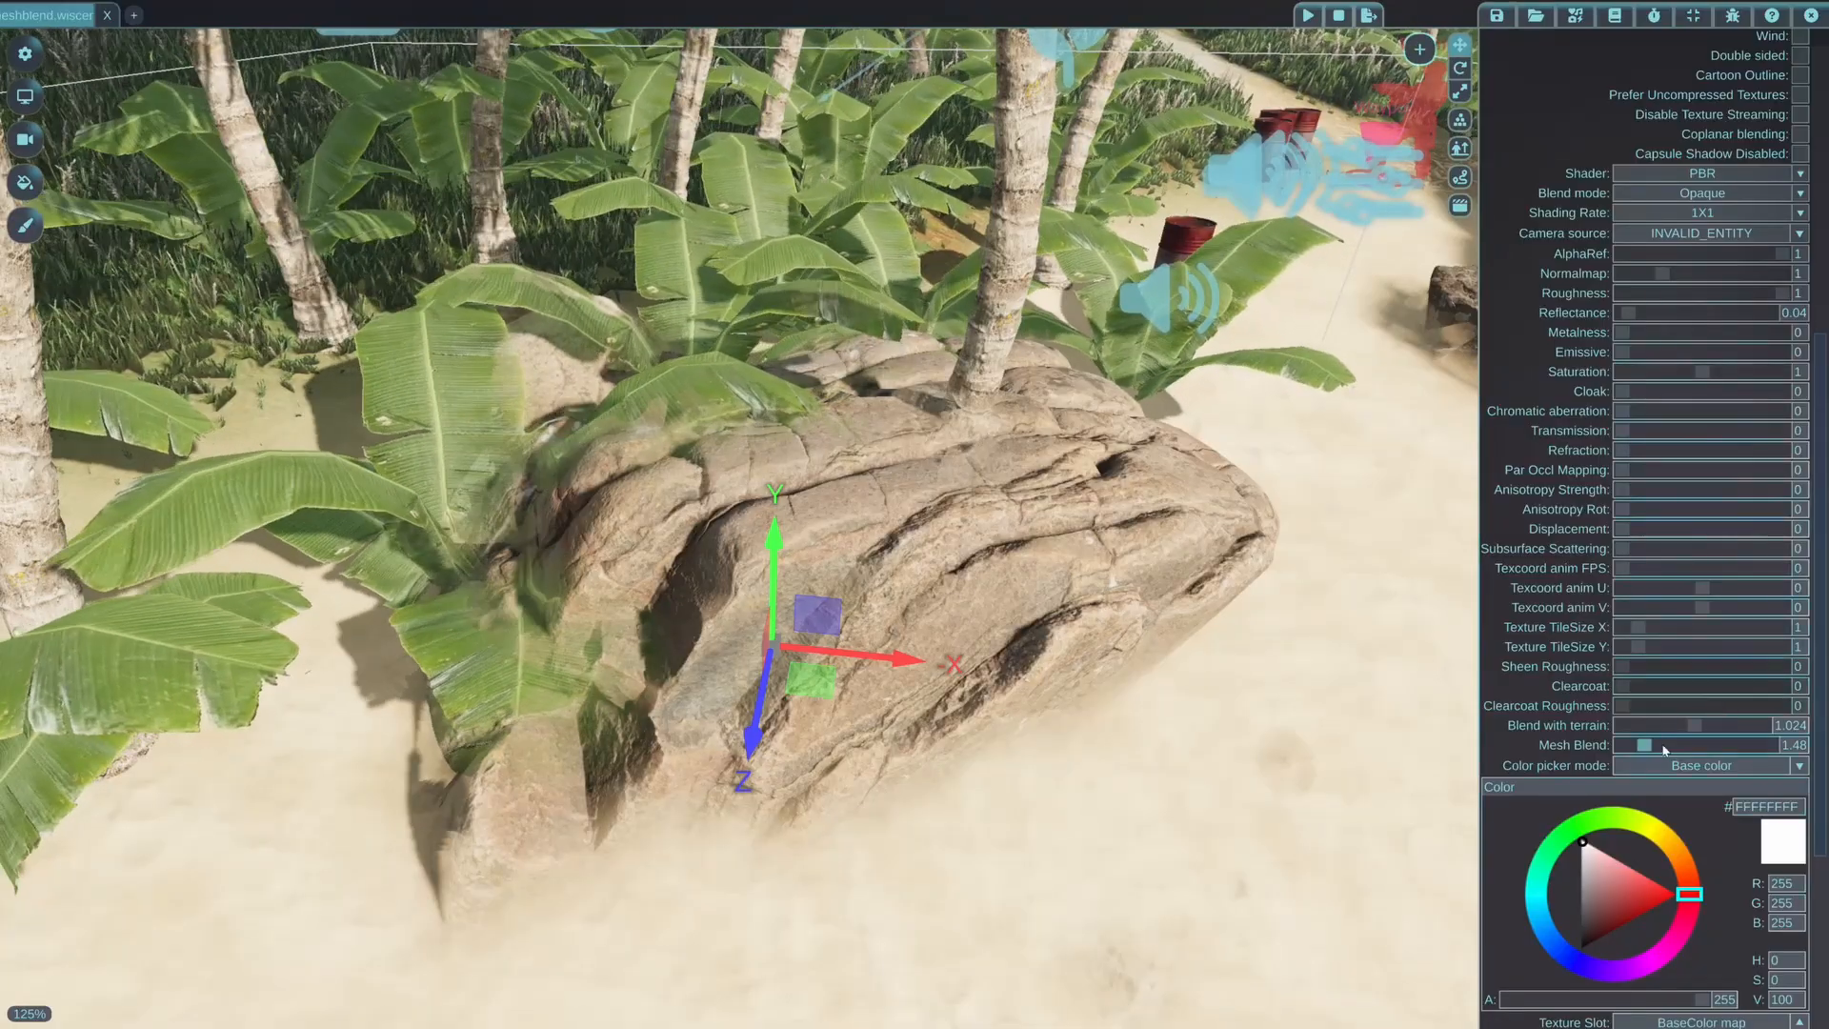
pyautogui.moveTo(1646, 747); pyautogui.dragTo(1622, 753)
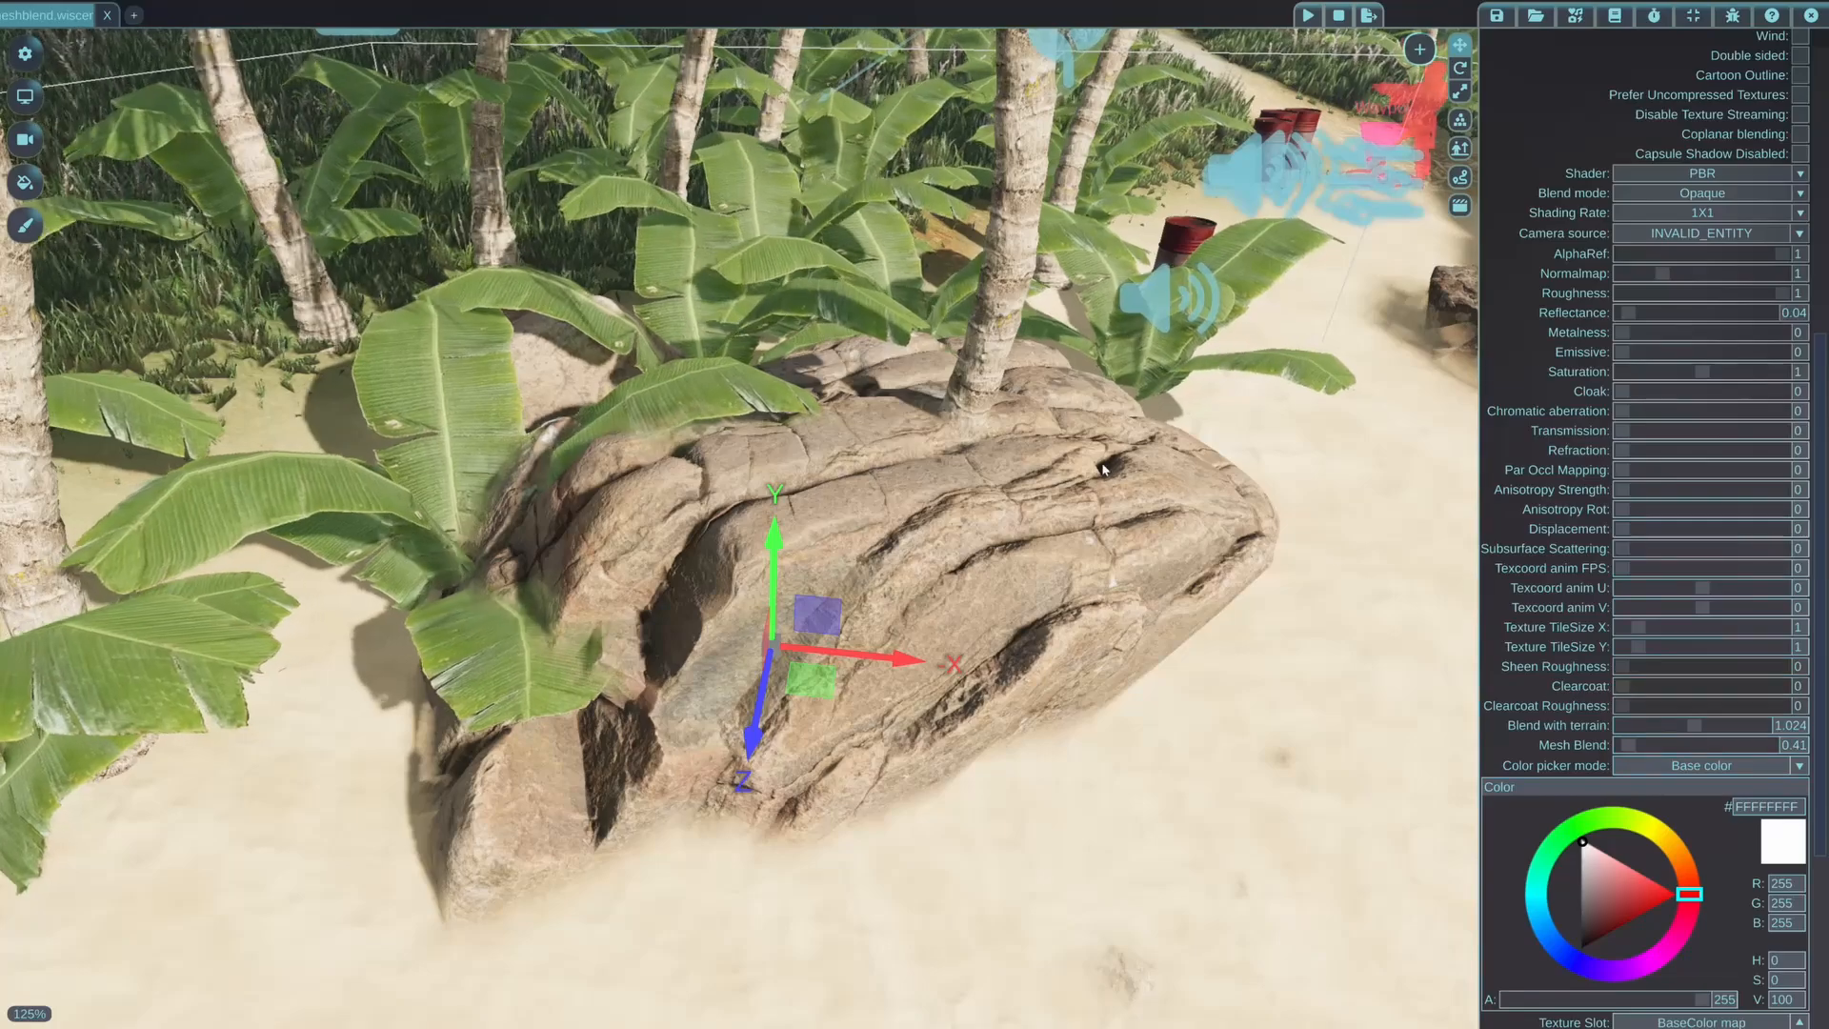
# Select the dark boulder beside the lichen-covered rocks and lower its material's Mesh Blend to 0.79
pyautogui.press('s')
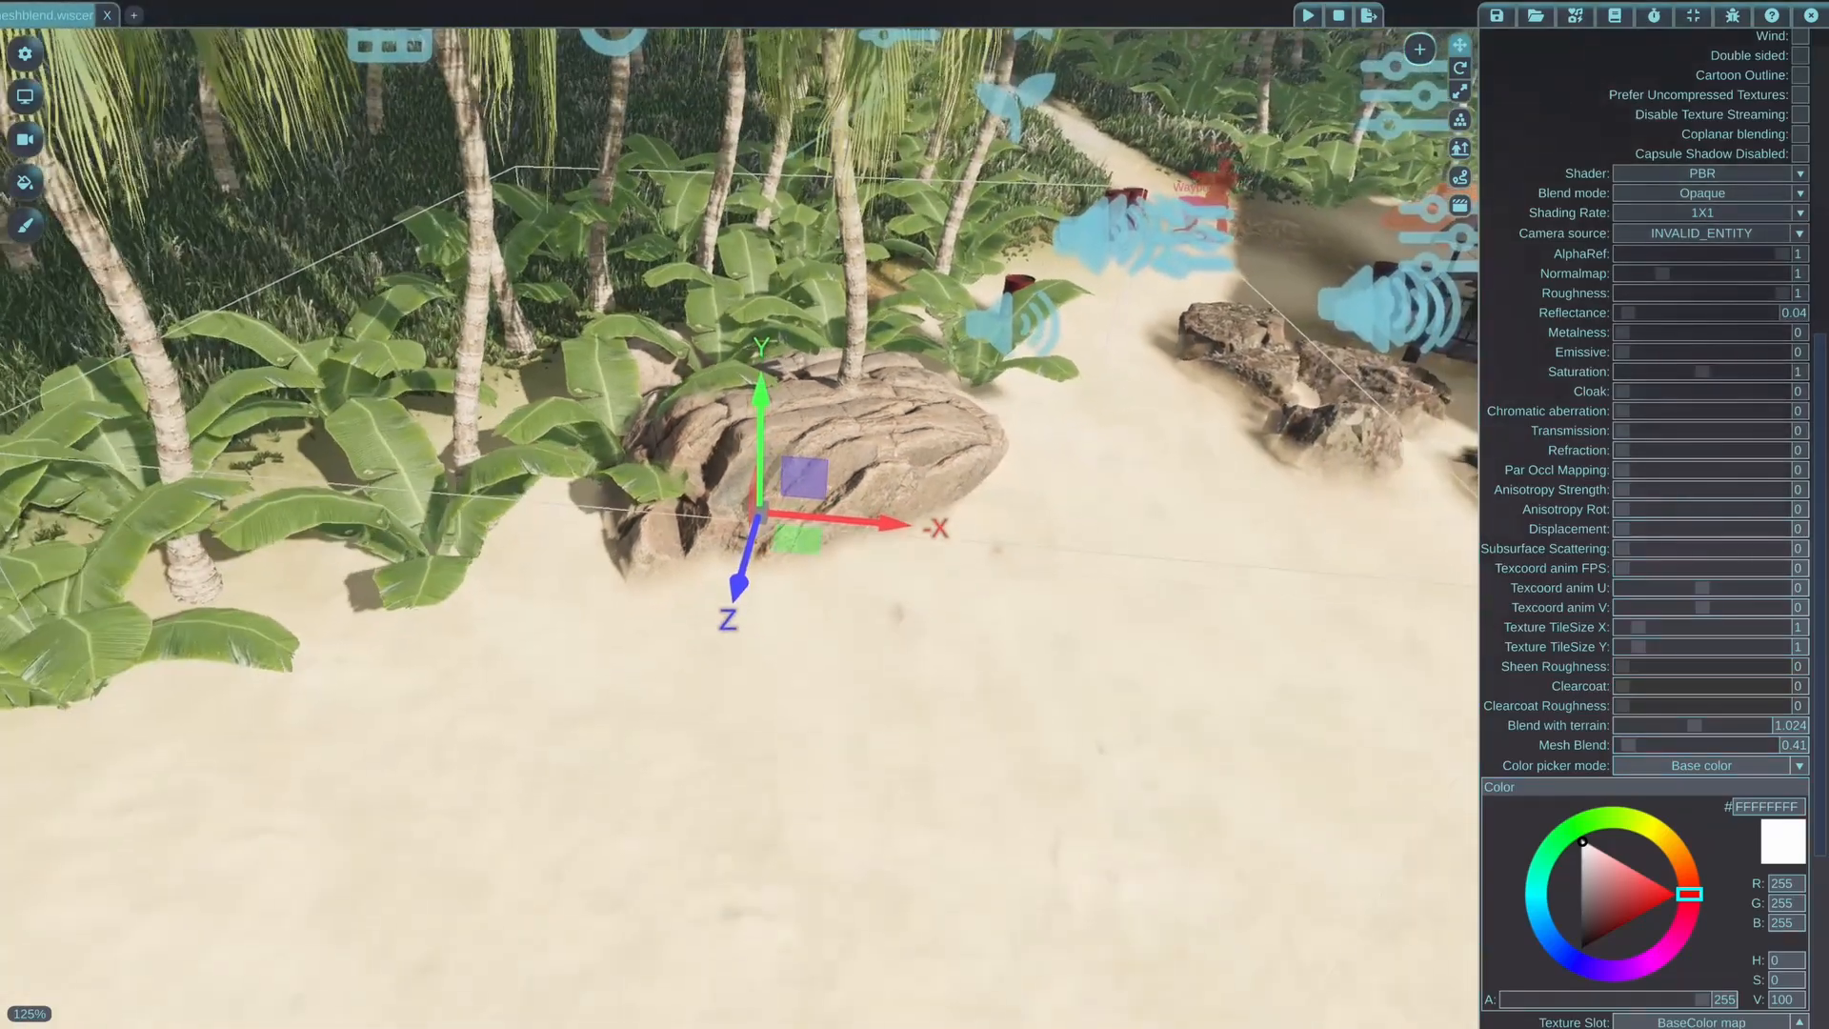
pyautogui.moveTo(739, 514); pyautogui.dragTo(220, 524, button='middle')
pyautogui.press('s')
pyautogui.press('a')
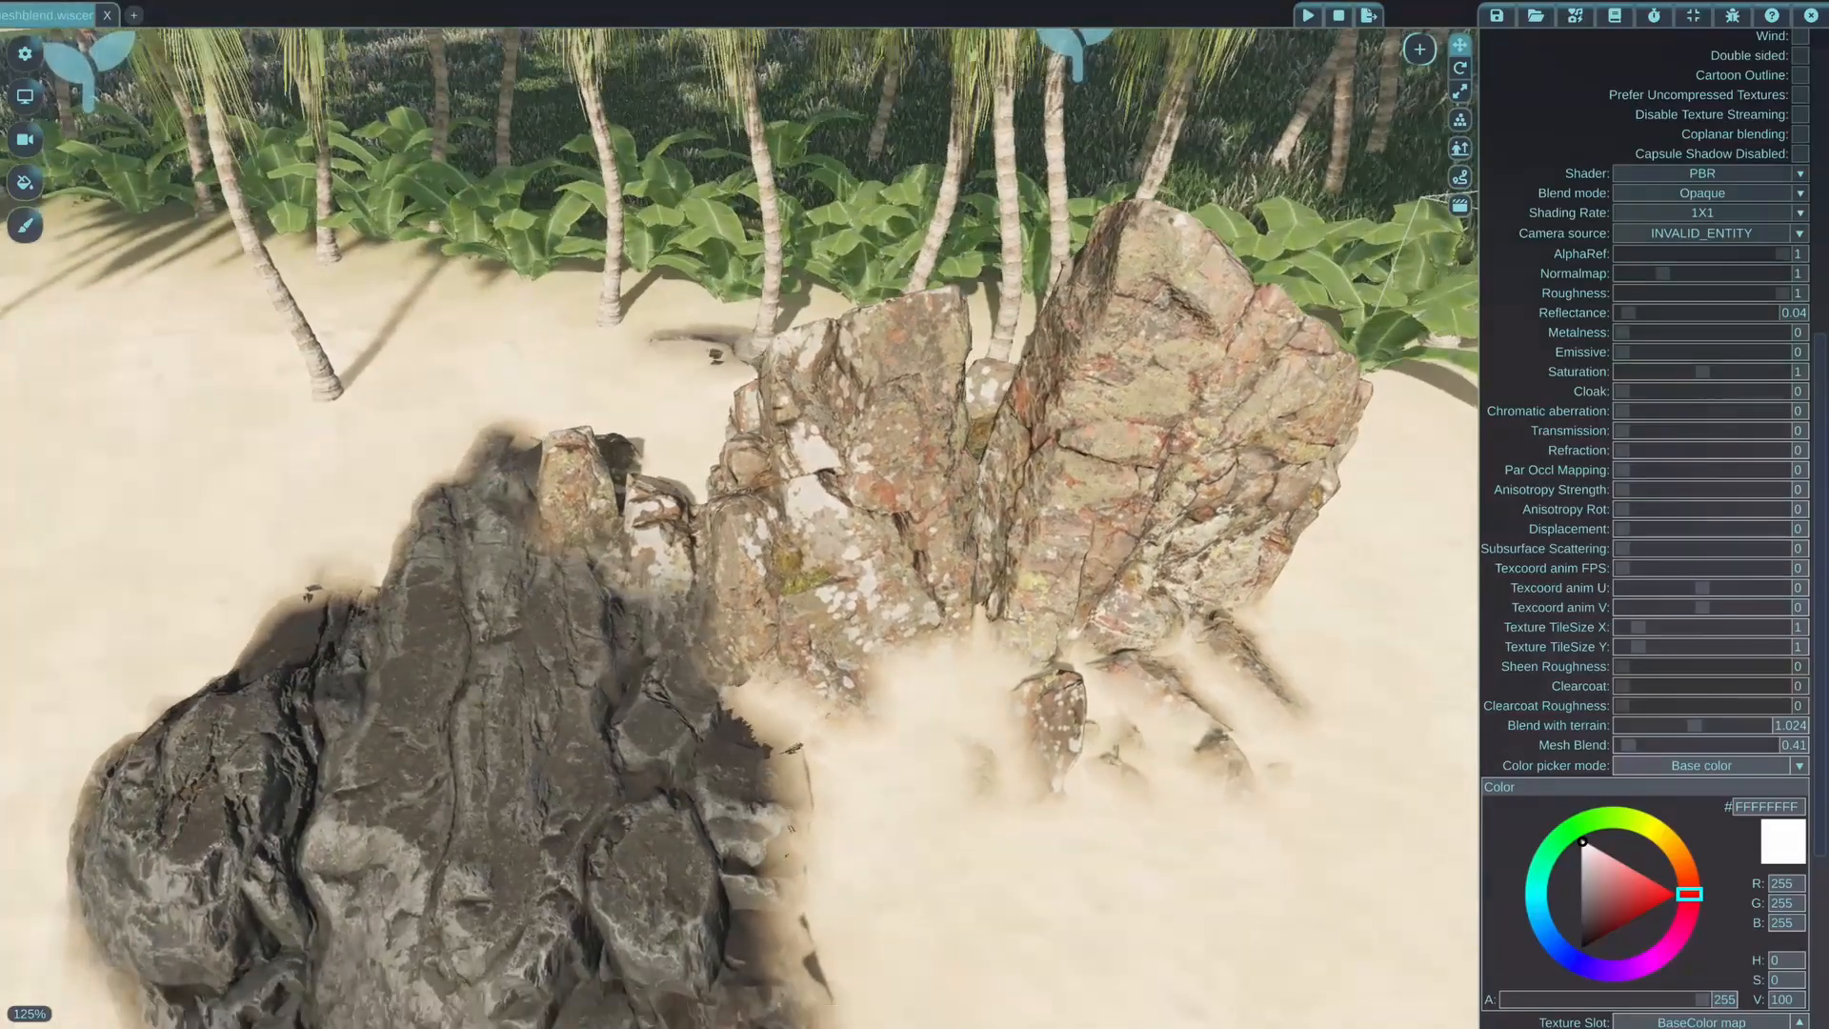
pyautogui.press('s')
pyautogui.moveTo(580, 560); pyautogui.dragTo(580, 647, button='middle')
pyautogui.click(579, 560)
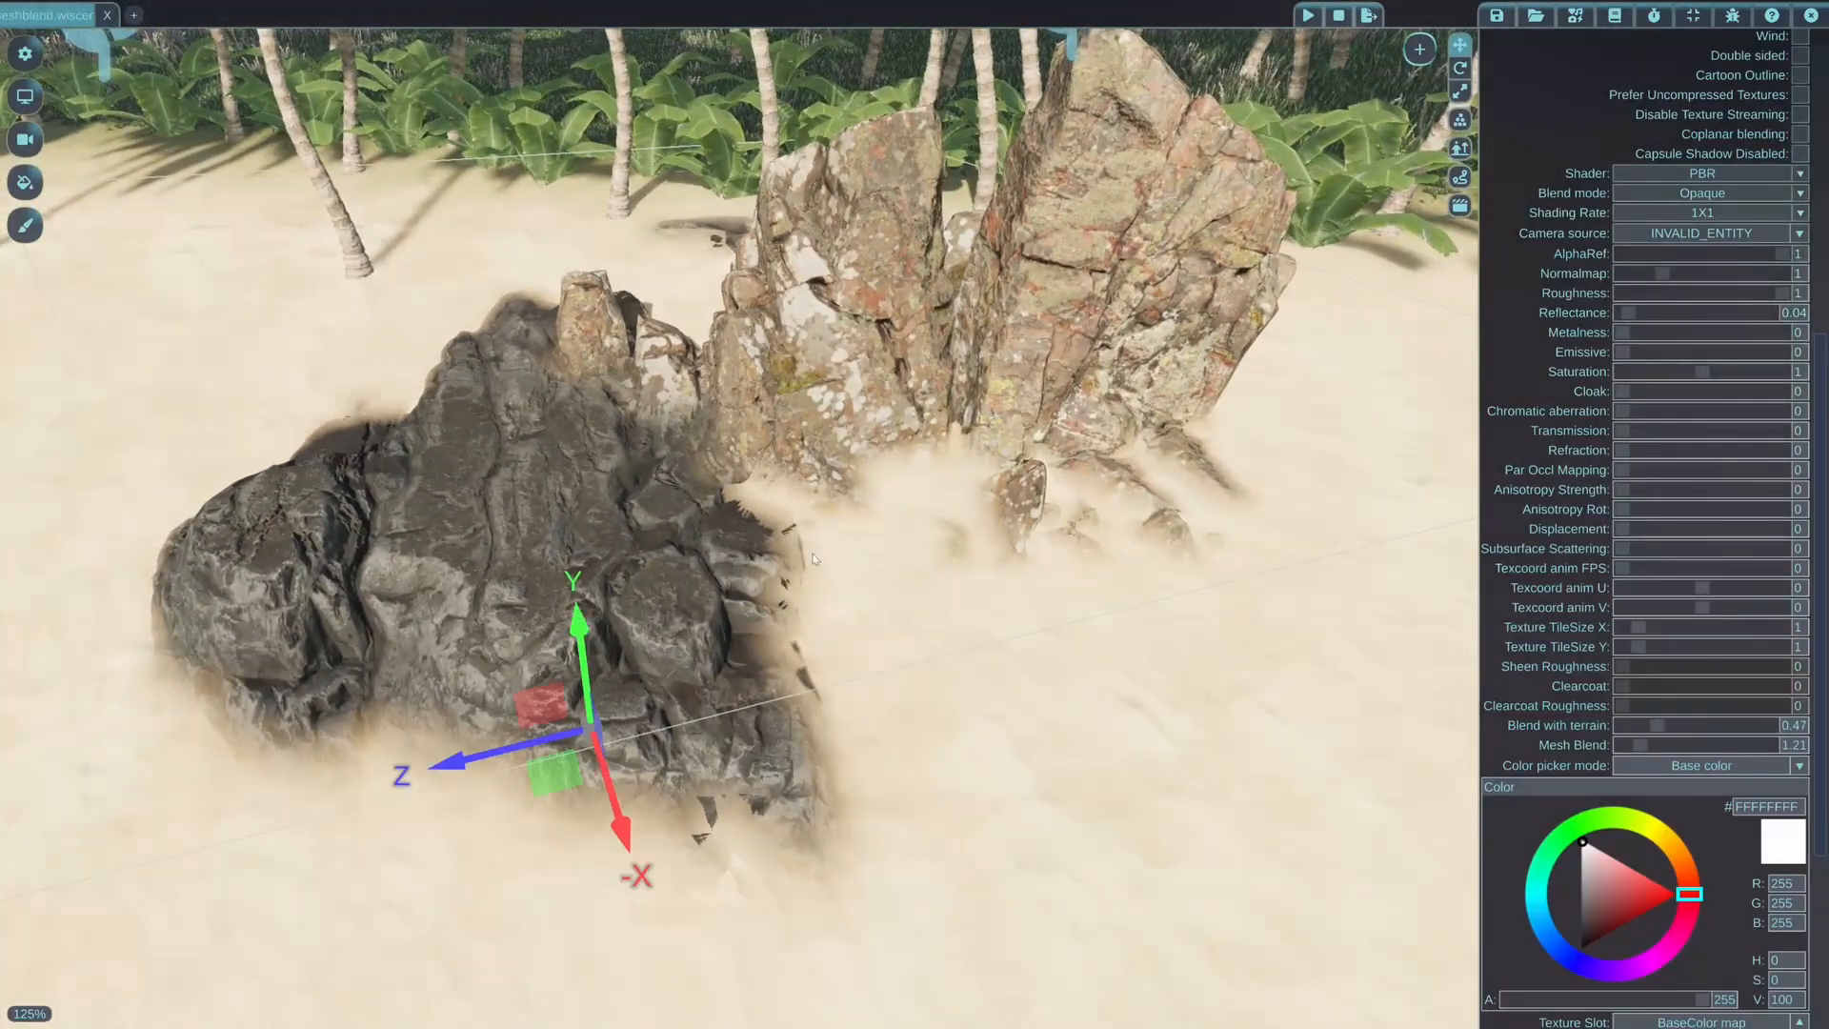
pyautogui.moveTo(1643, 750); pyautogui.dragTo(1634, 747)
# Move the dark boulder into the lichen-covered rocks and lower the lichen-covered formation deeper into the sand
pyautogui.moveTo(591, 733); pyautogui.dragTo(852, 492)
pyautogui.moveTo(716, 650); pyautogui.dragTo(1130, 561)
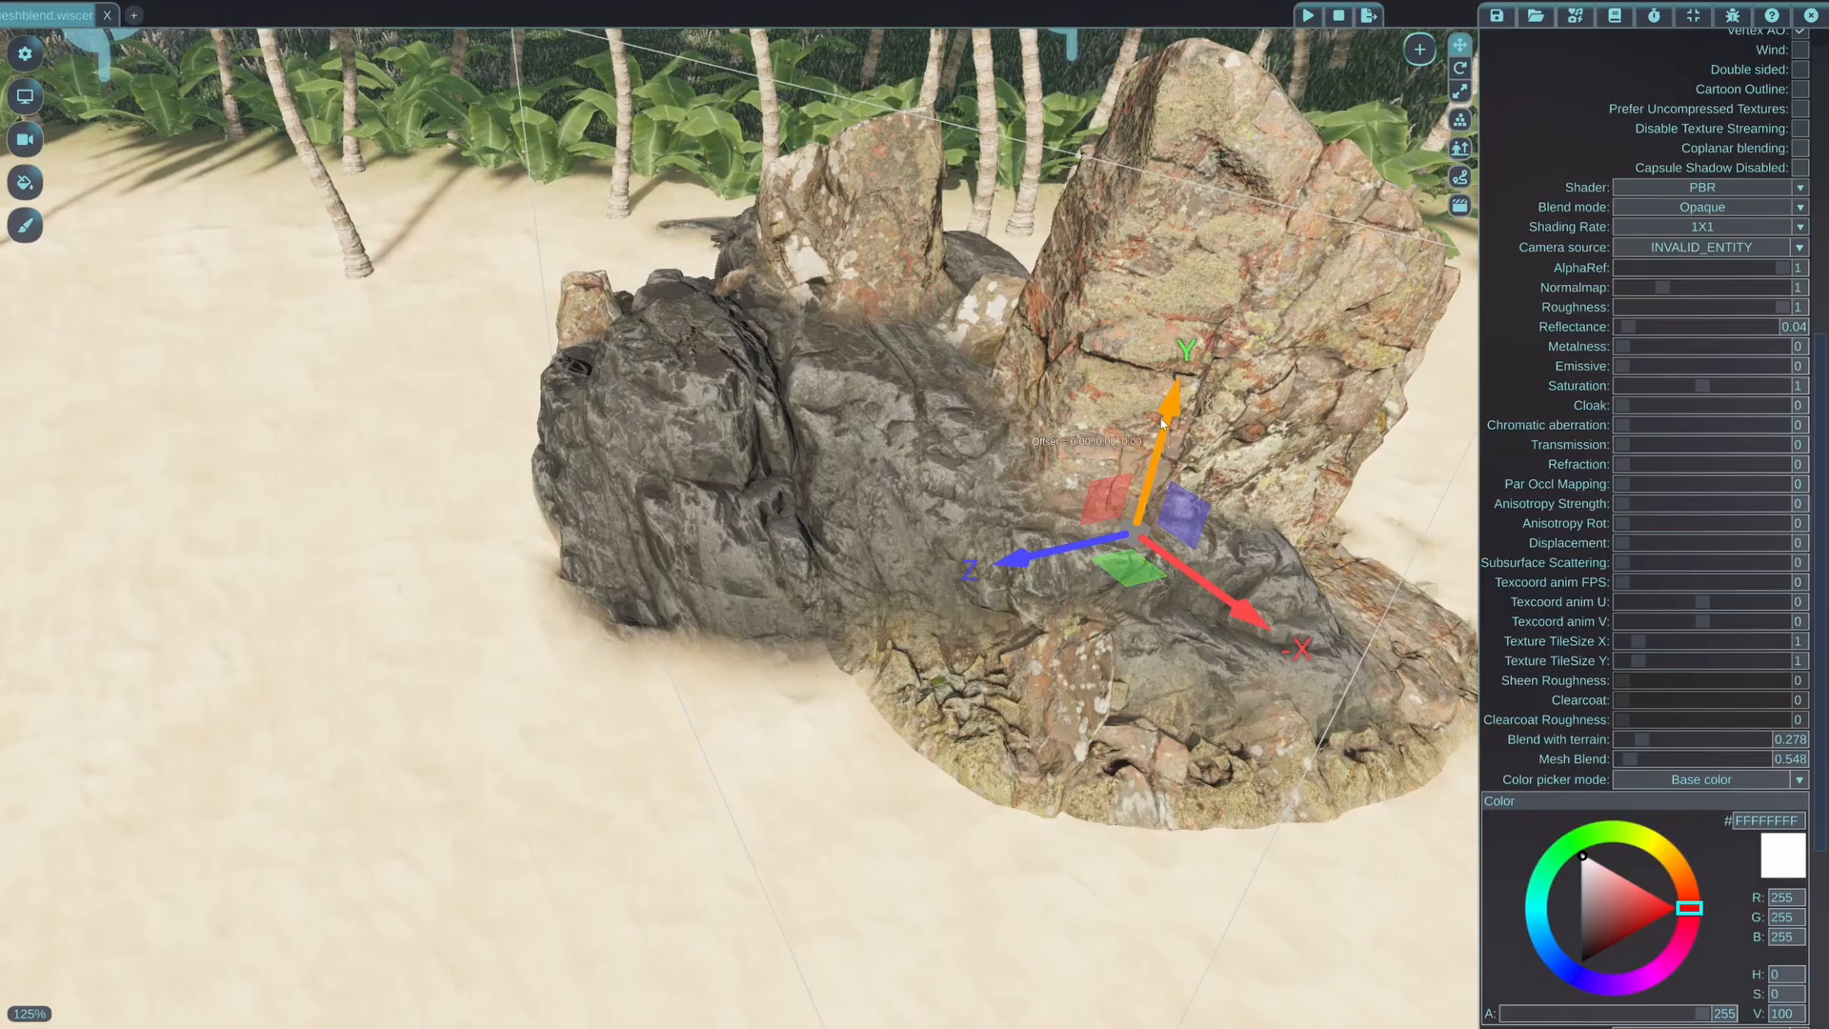
pyautogui.moveTo(1161, 423); pyautogui.dragTo(1154, 474)
pyautogui.moveTo(1170, 439); pyautogui.dragTo(1200, 470, button='middle')
pyautogui.press('w')
pyautogui.press('Escape')
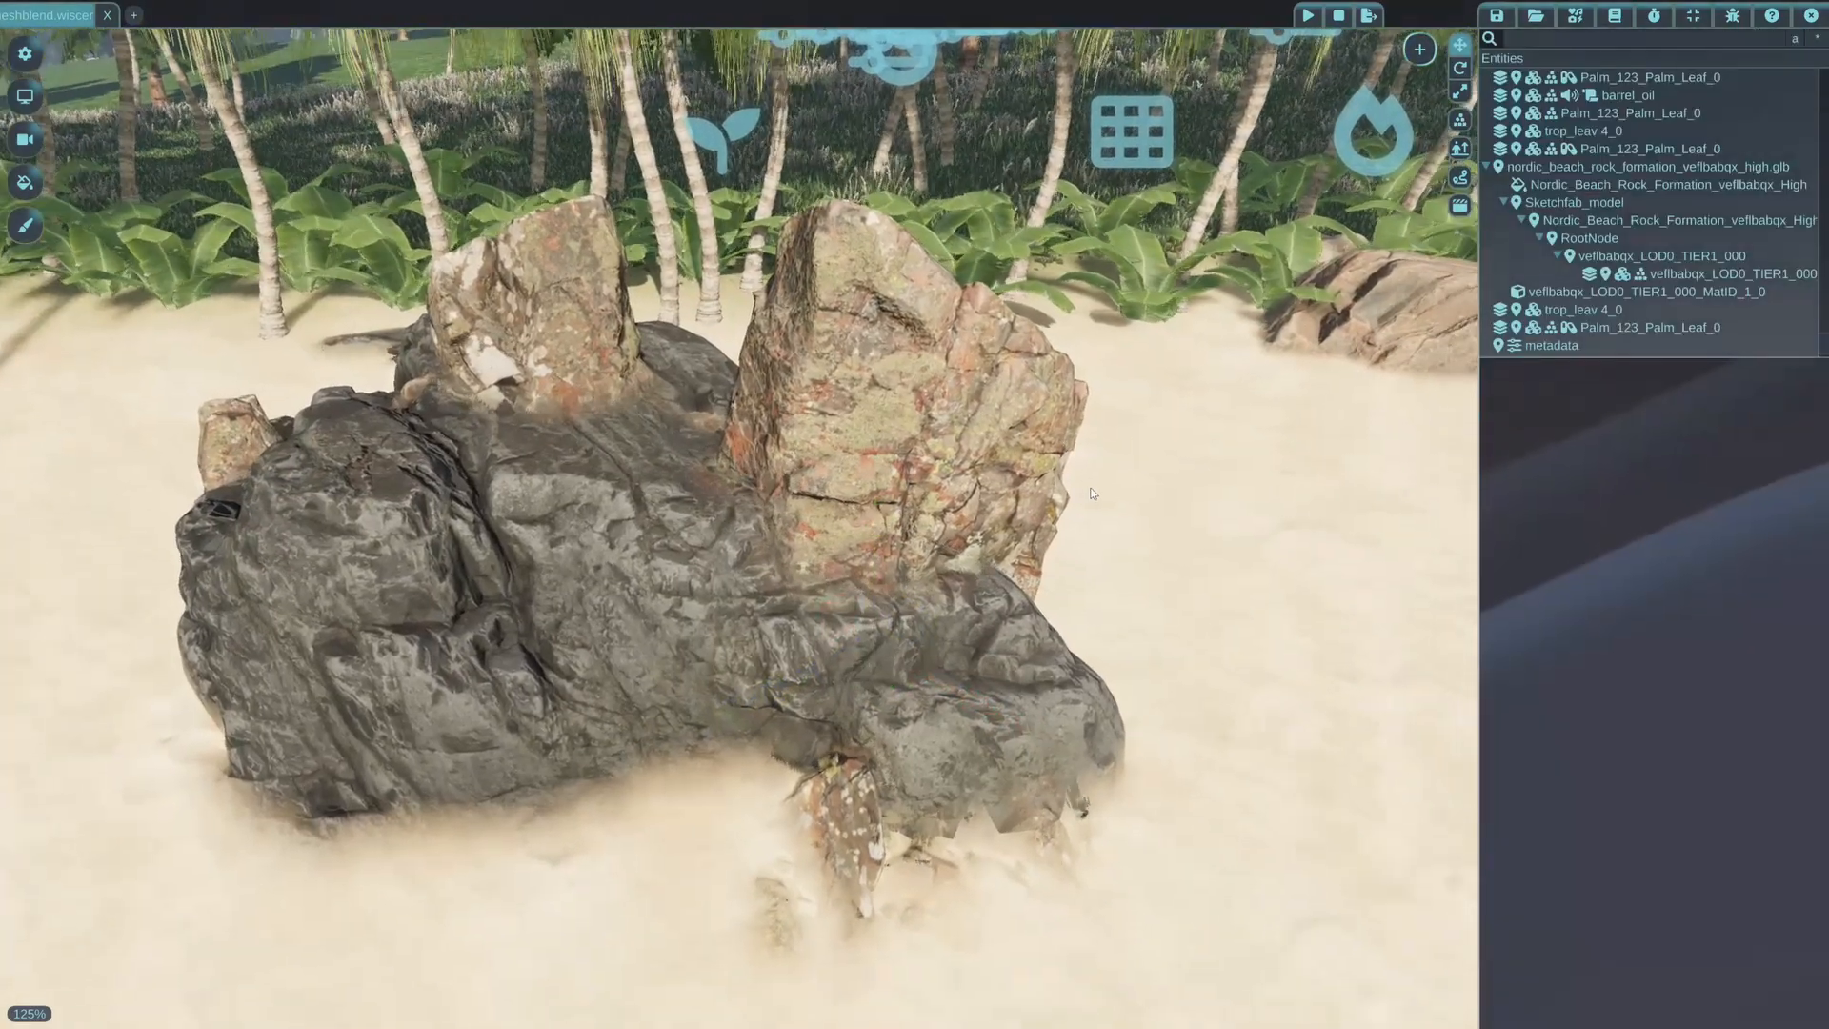
# Disable Mesh Blend in the graphics options and view the seams between the intersecting rocks and the sand
pyautogui.click(25, 96)
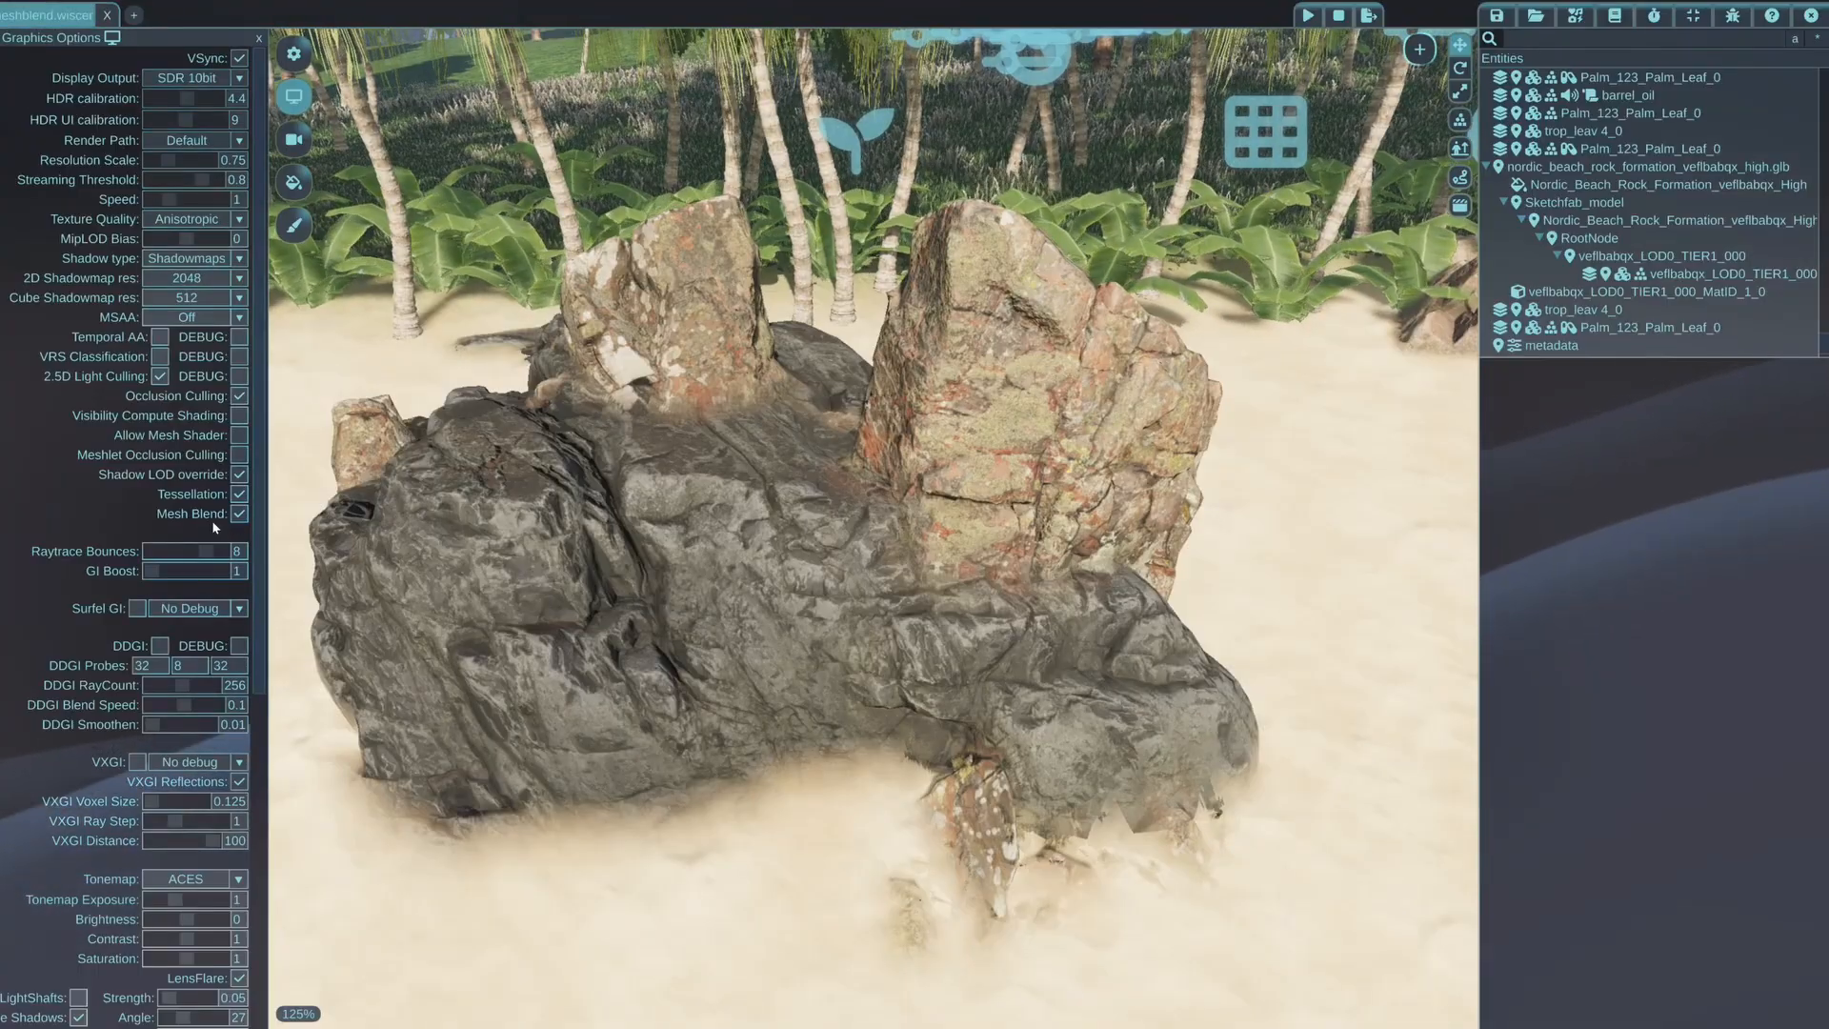
pyautogui.click(239, 515)
pyautogui.press('w')
pyautogui.moveTo(739, 467); pyautogui.dragTo(929, 458, button='middle')
pyautogui.press('s')
pyautogui.press('a')
# Select the dark boulder and reposition it horizontally among the lichen-covered rocks
pyautogui.click(747, 510)
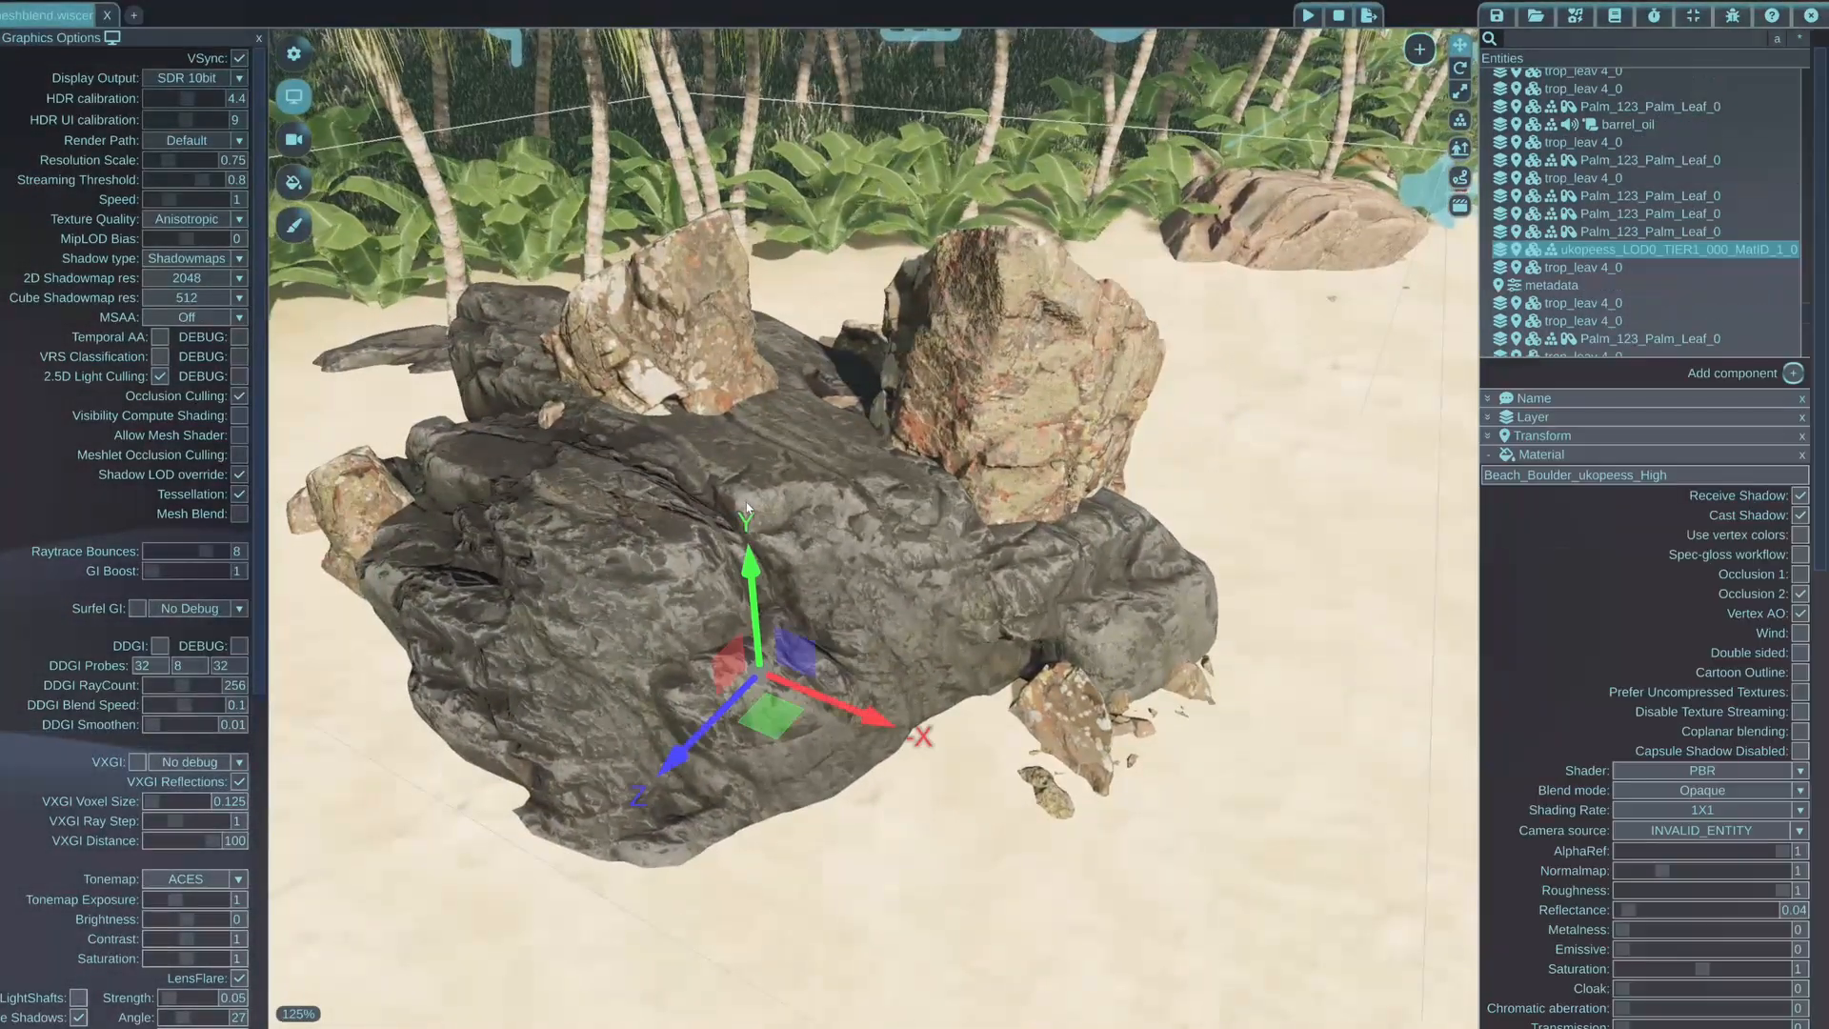
pyautogui.moveTo(771, 719)
pyautogui.mouseDown()
pyautogui.moveTo(818, 817)
pyautogui.moveTo(734, 764)
pyautogui.moveTo(752, 643)
pyautogui.moveTo(840, 671)
pyautogui.moveTo(773, 721)
pyautogui.mouseUp()
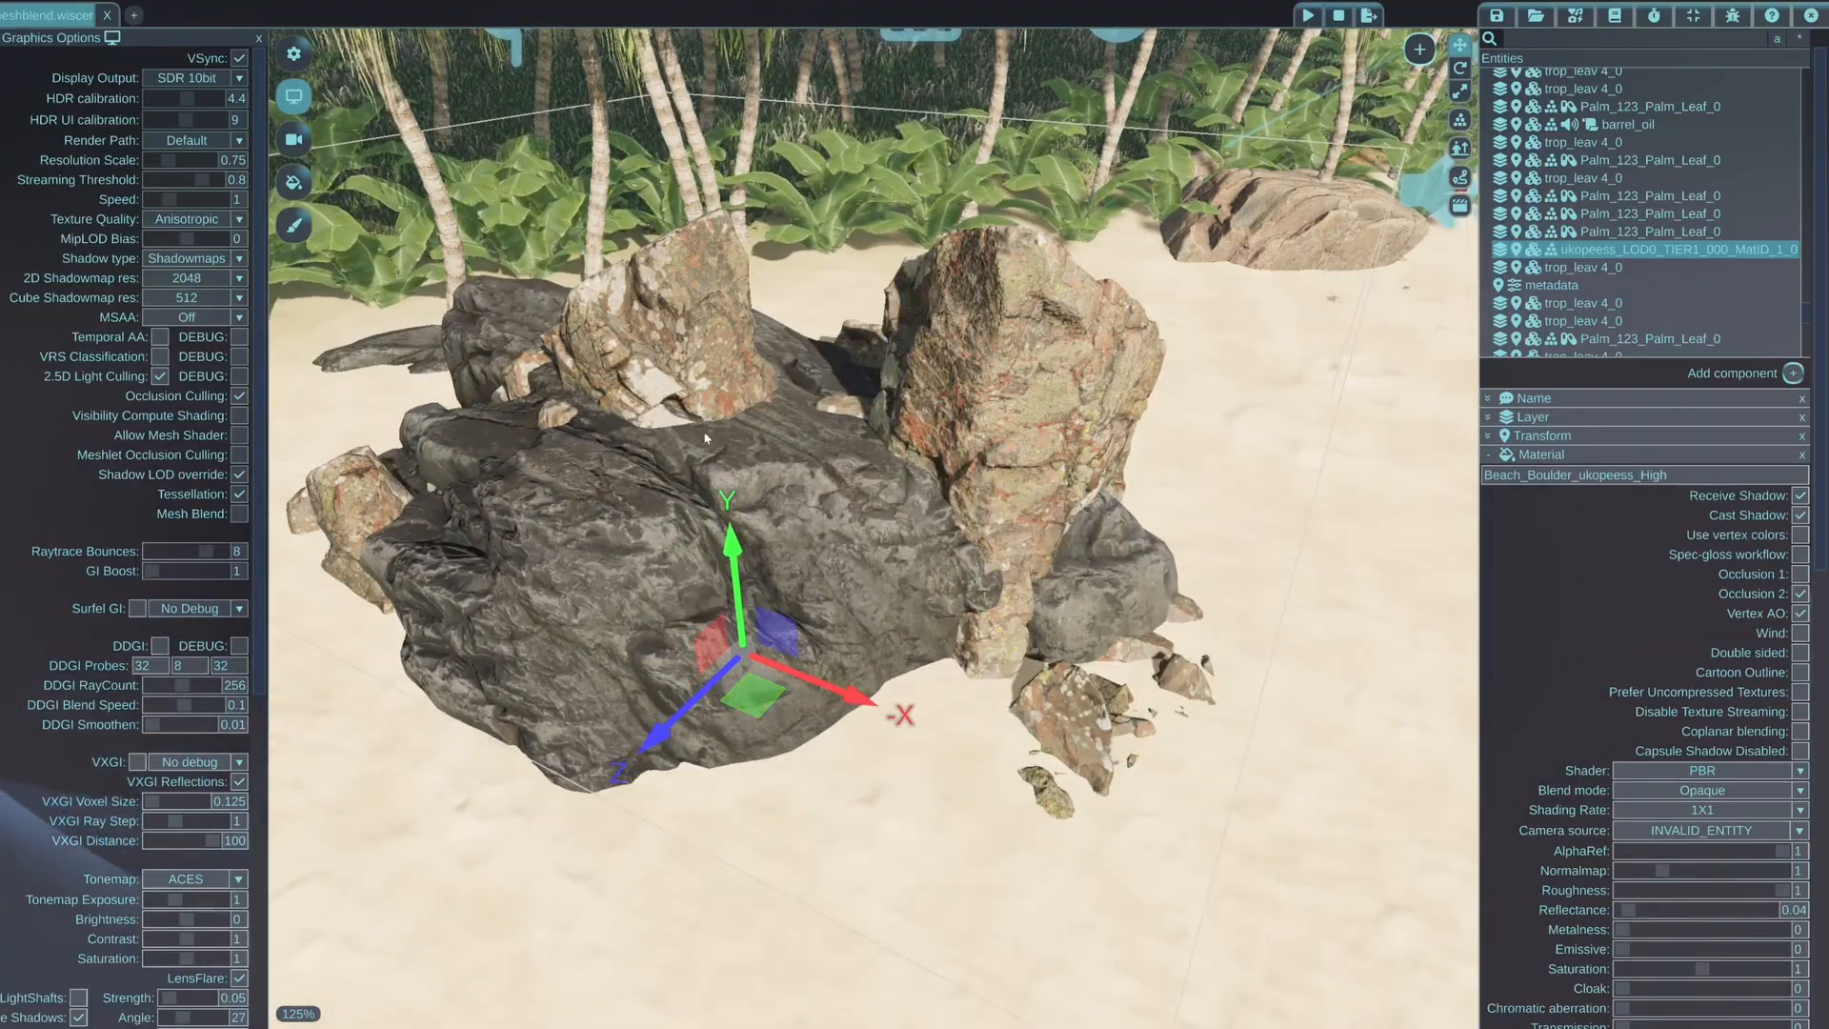
pyautogui.press('w')
pyautogui.moveTo(684, 364); pyautogui.dragTo(783, 578, button='middle')
pyautogui.press('s')
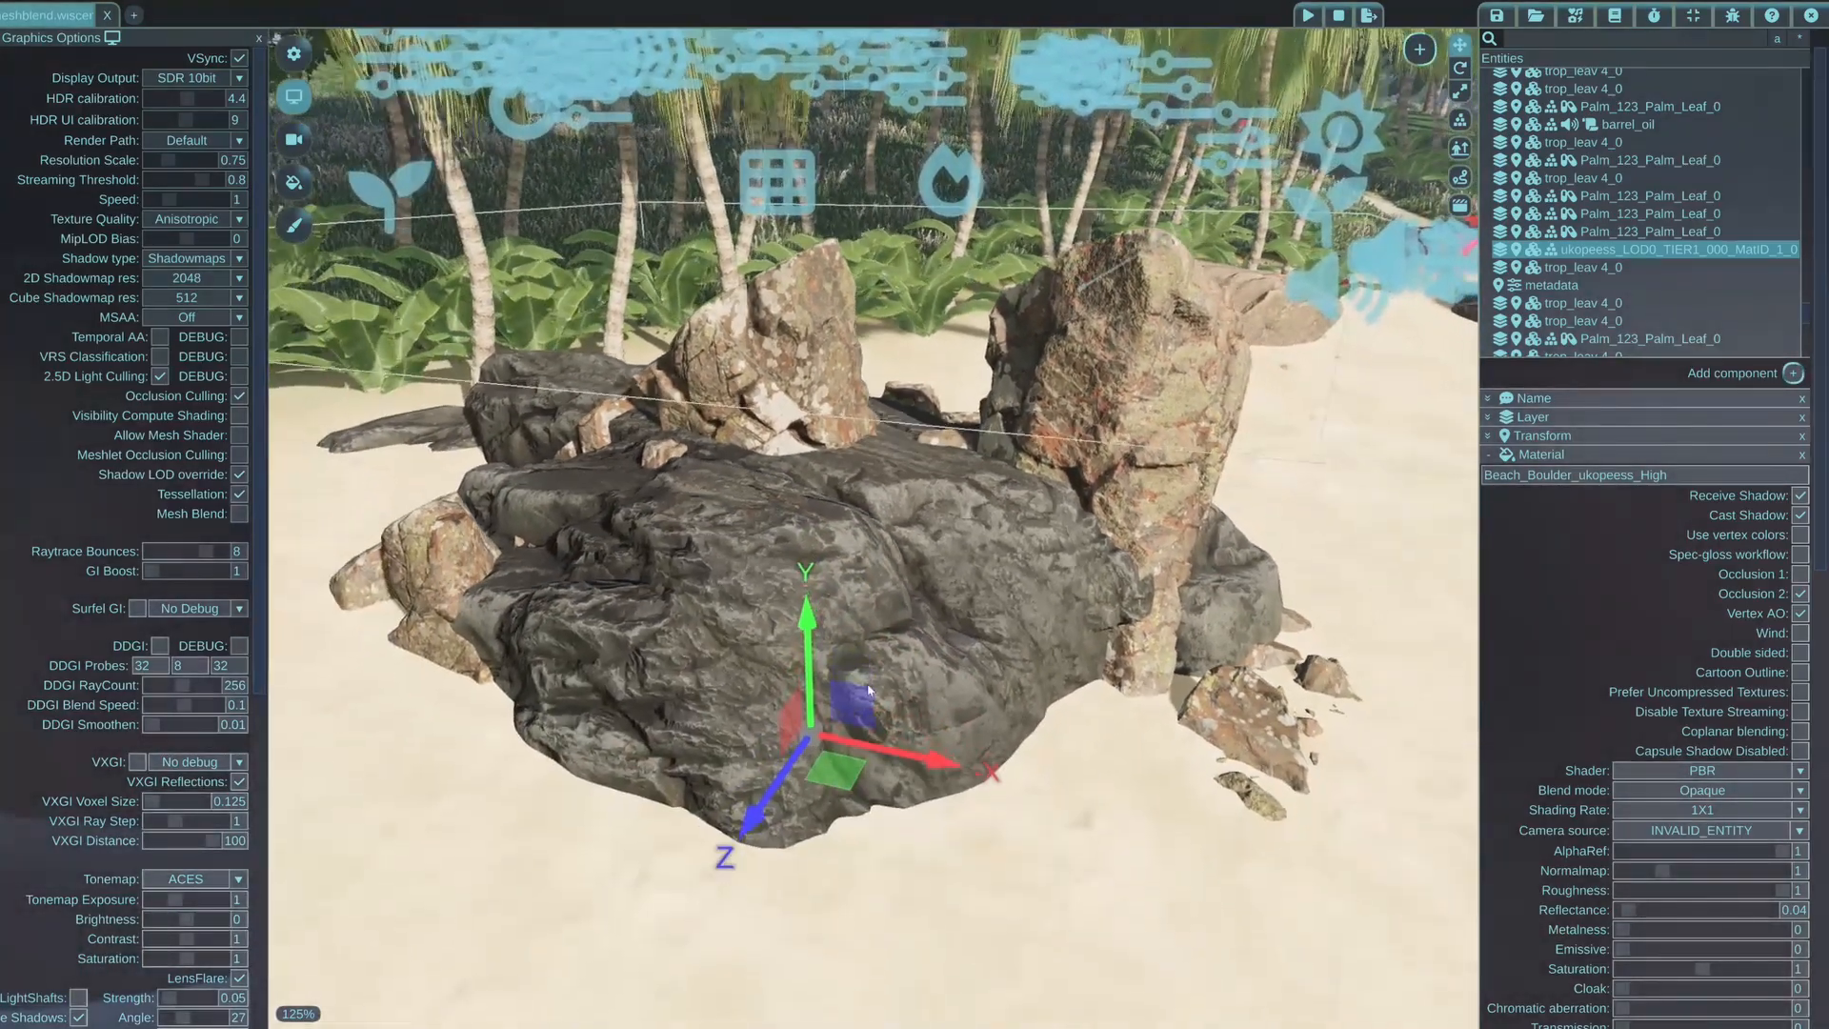
pyautogui.moveTo(815, 729); pyautogui.dragTo(897, 850)
# Re-enable Mesh Blend in the graphics options and inspect the dark boulder's edges against the sand and neighbouring rocks
pyautogui.click(239, 514)
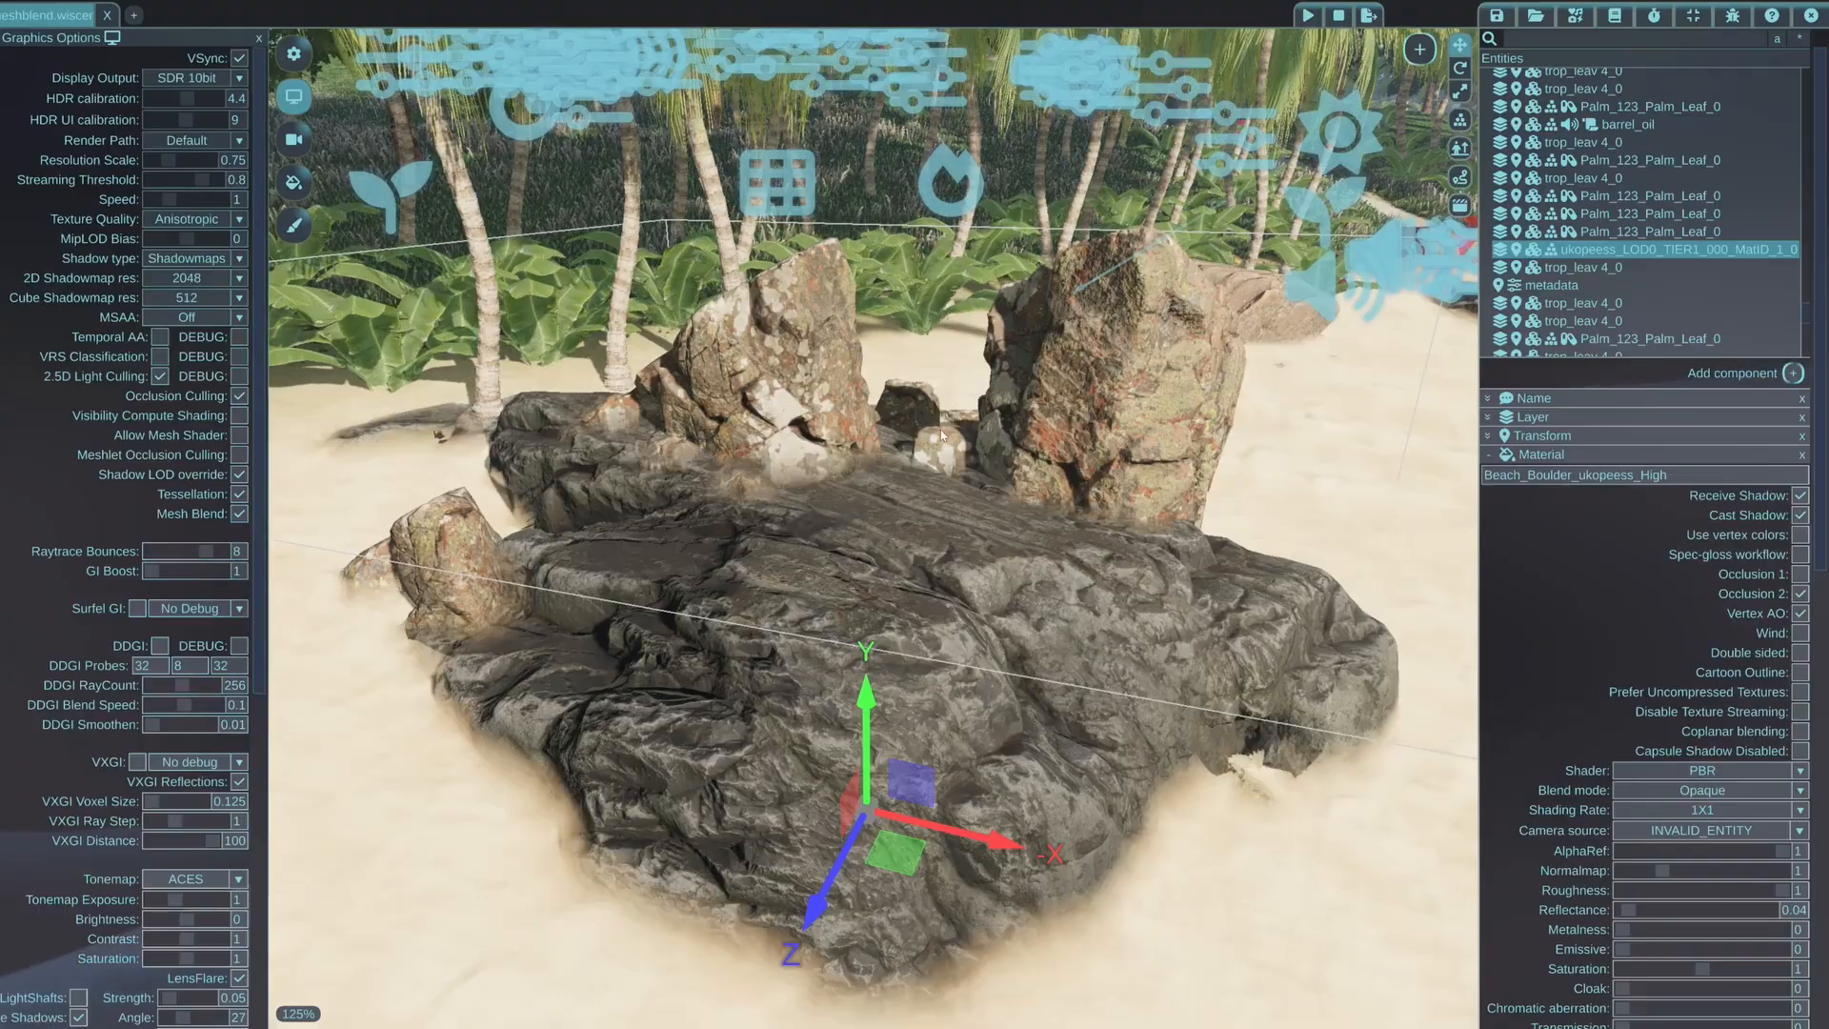
pyautogui.press('w')
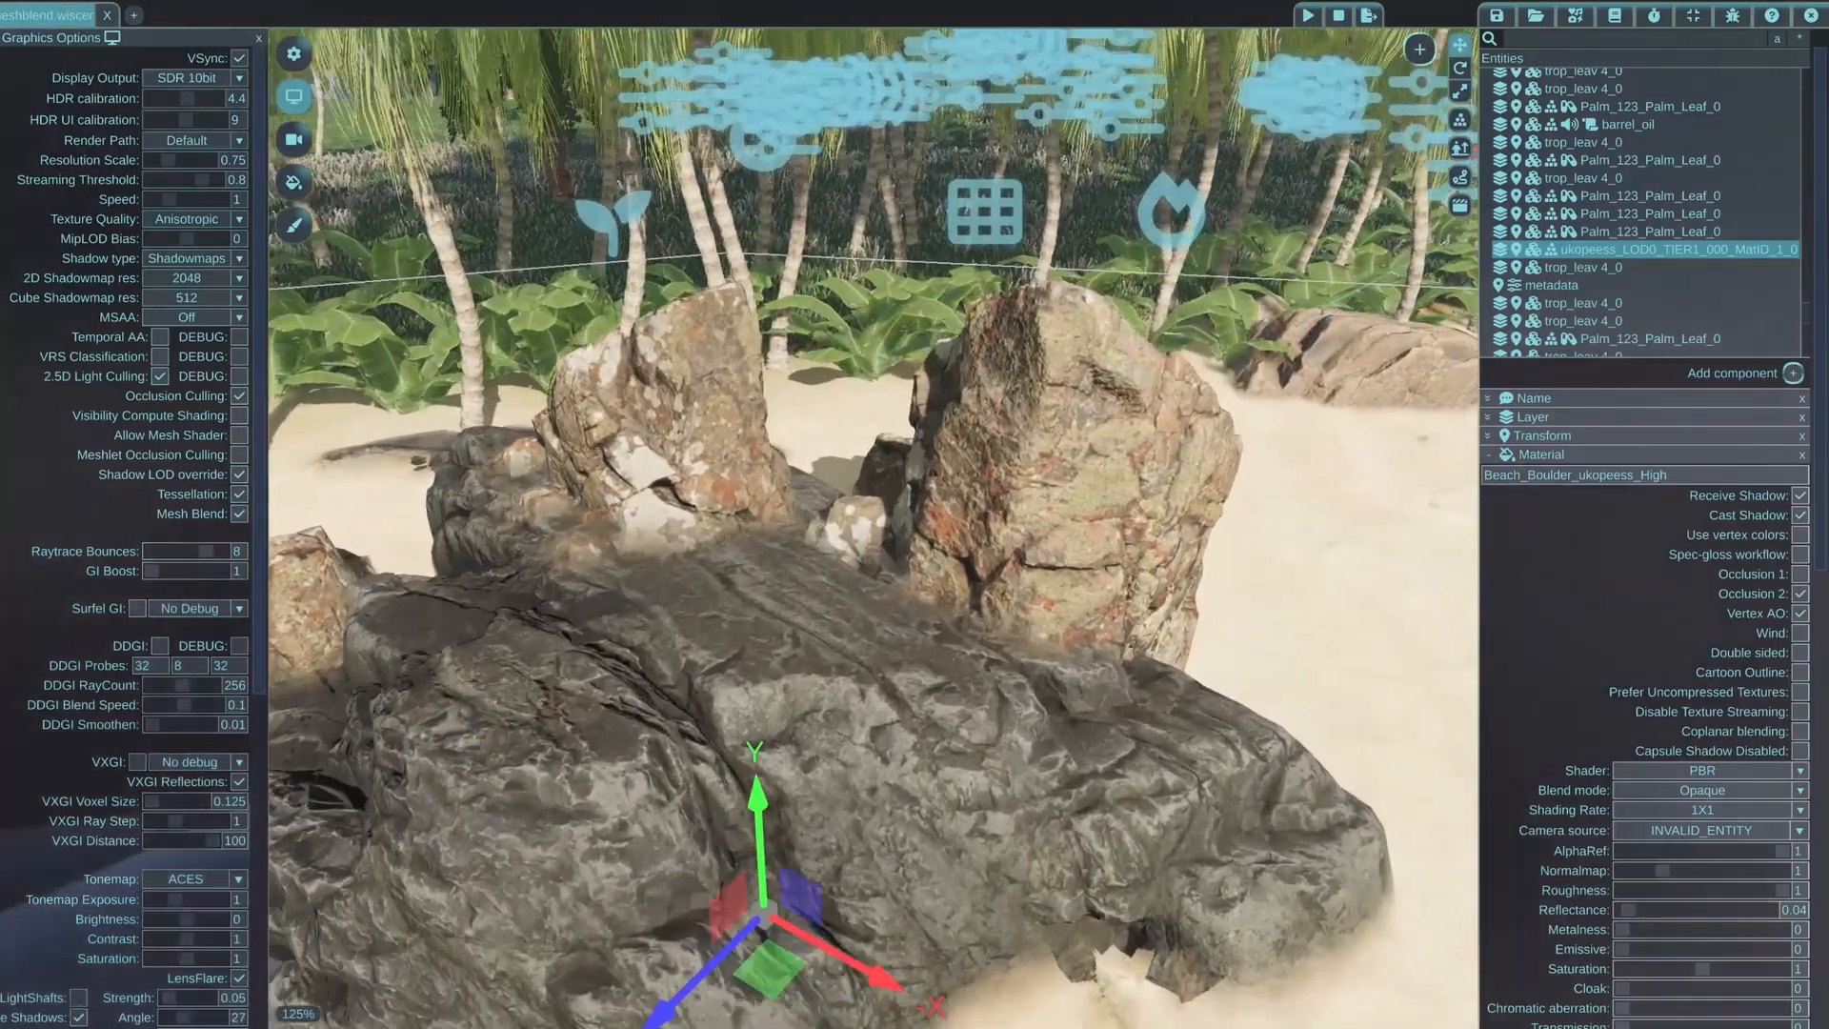
pyautogui.press('s')
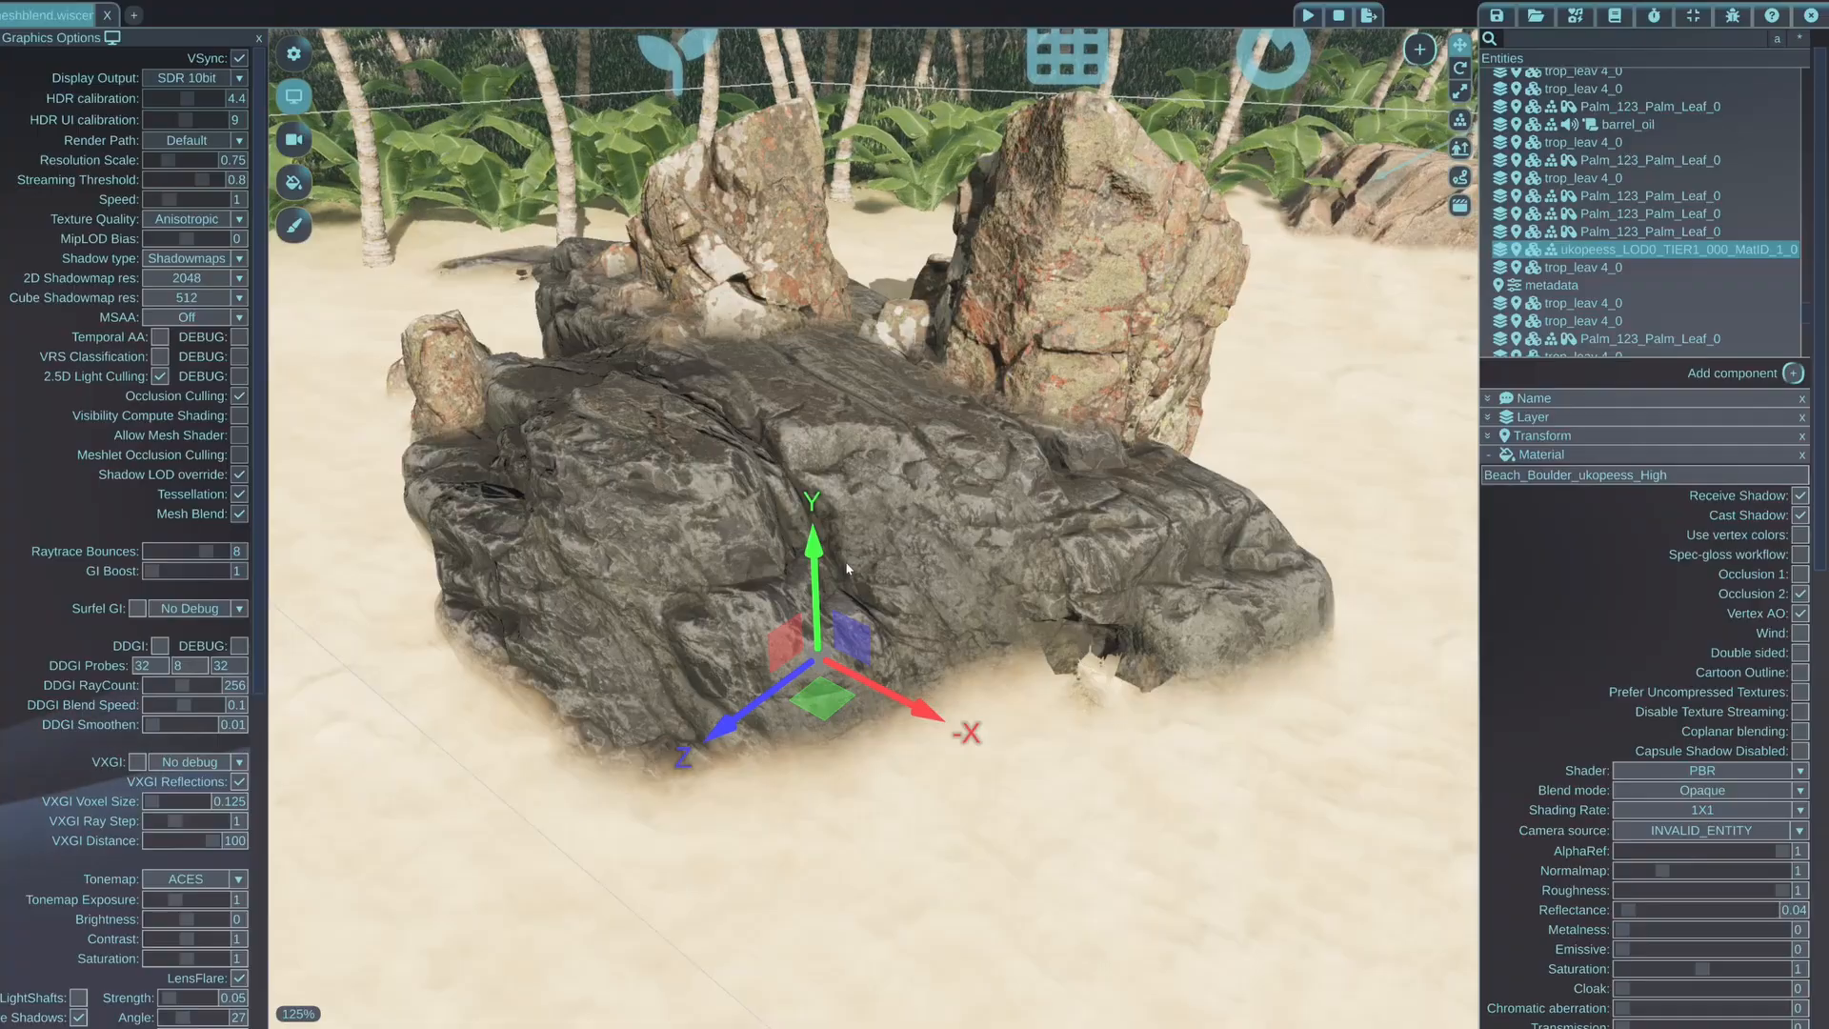
pyautogui.moveTo(1003, 396); pyautogui.dragTo(890, 579, button='middle')
pyautogui.press('w')
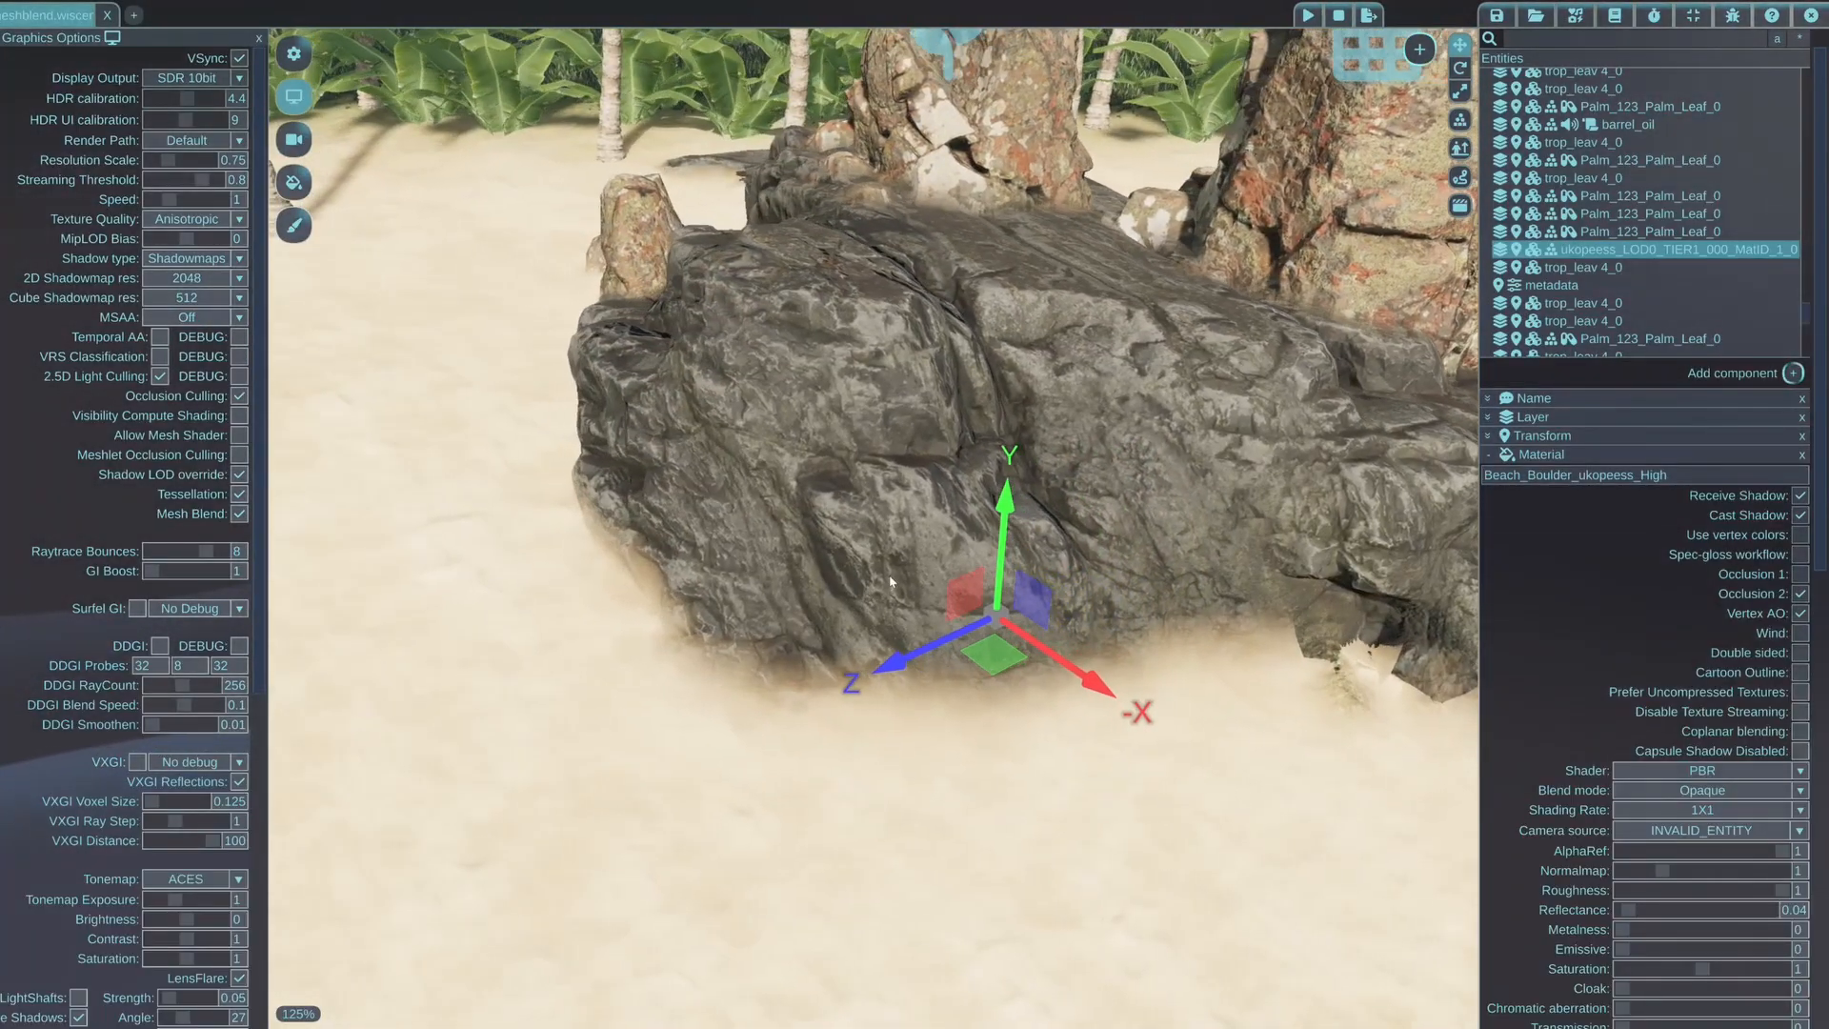
# Reduce the dark boulder material's Mesh Blend to 0.27, and readjust it to 0.3
pyautogui.scroll(-10, 1577, 825)
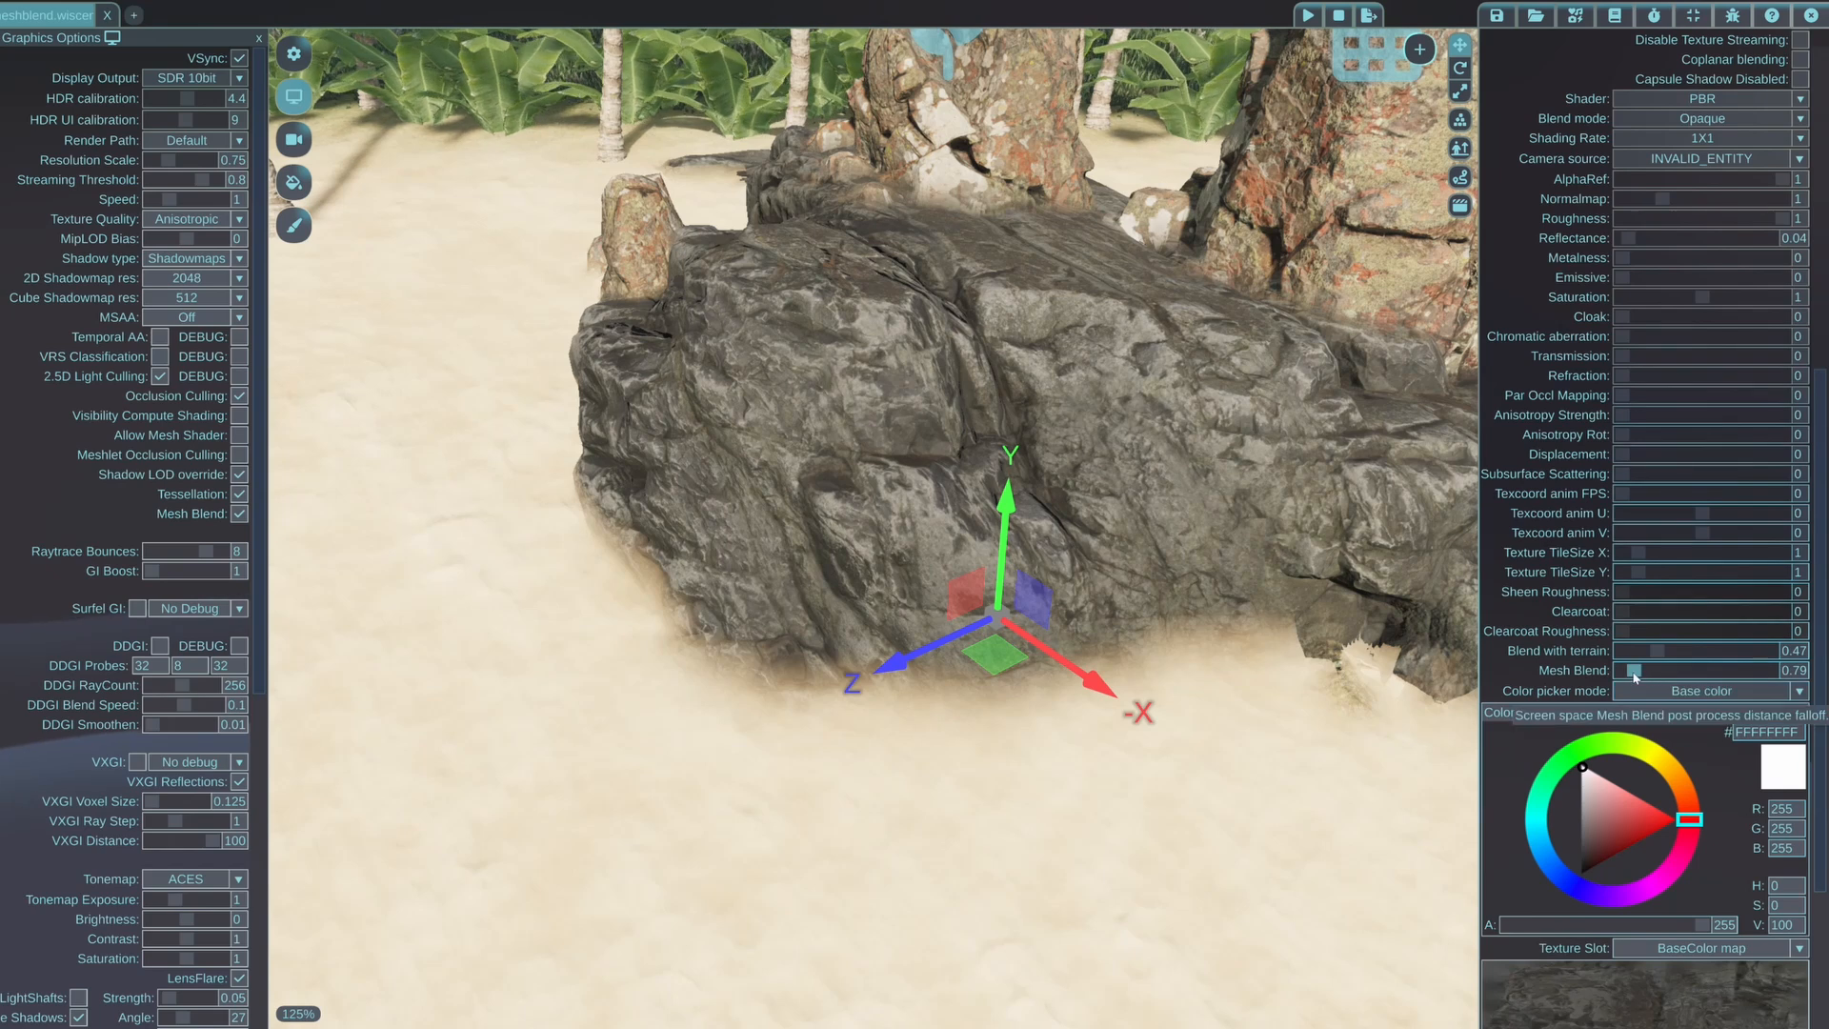
pyautogui.moveTo(1627, 673); pyautogui.dragTo(1624, 677)
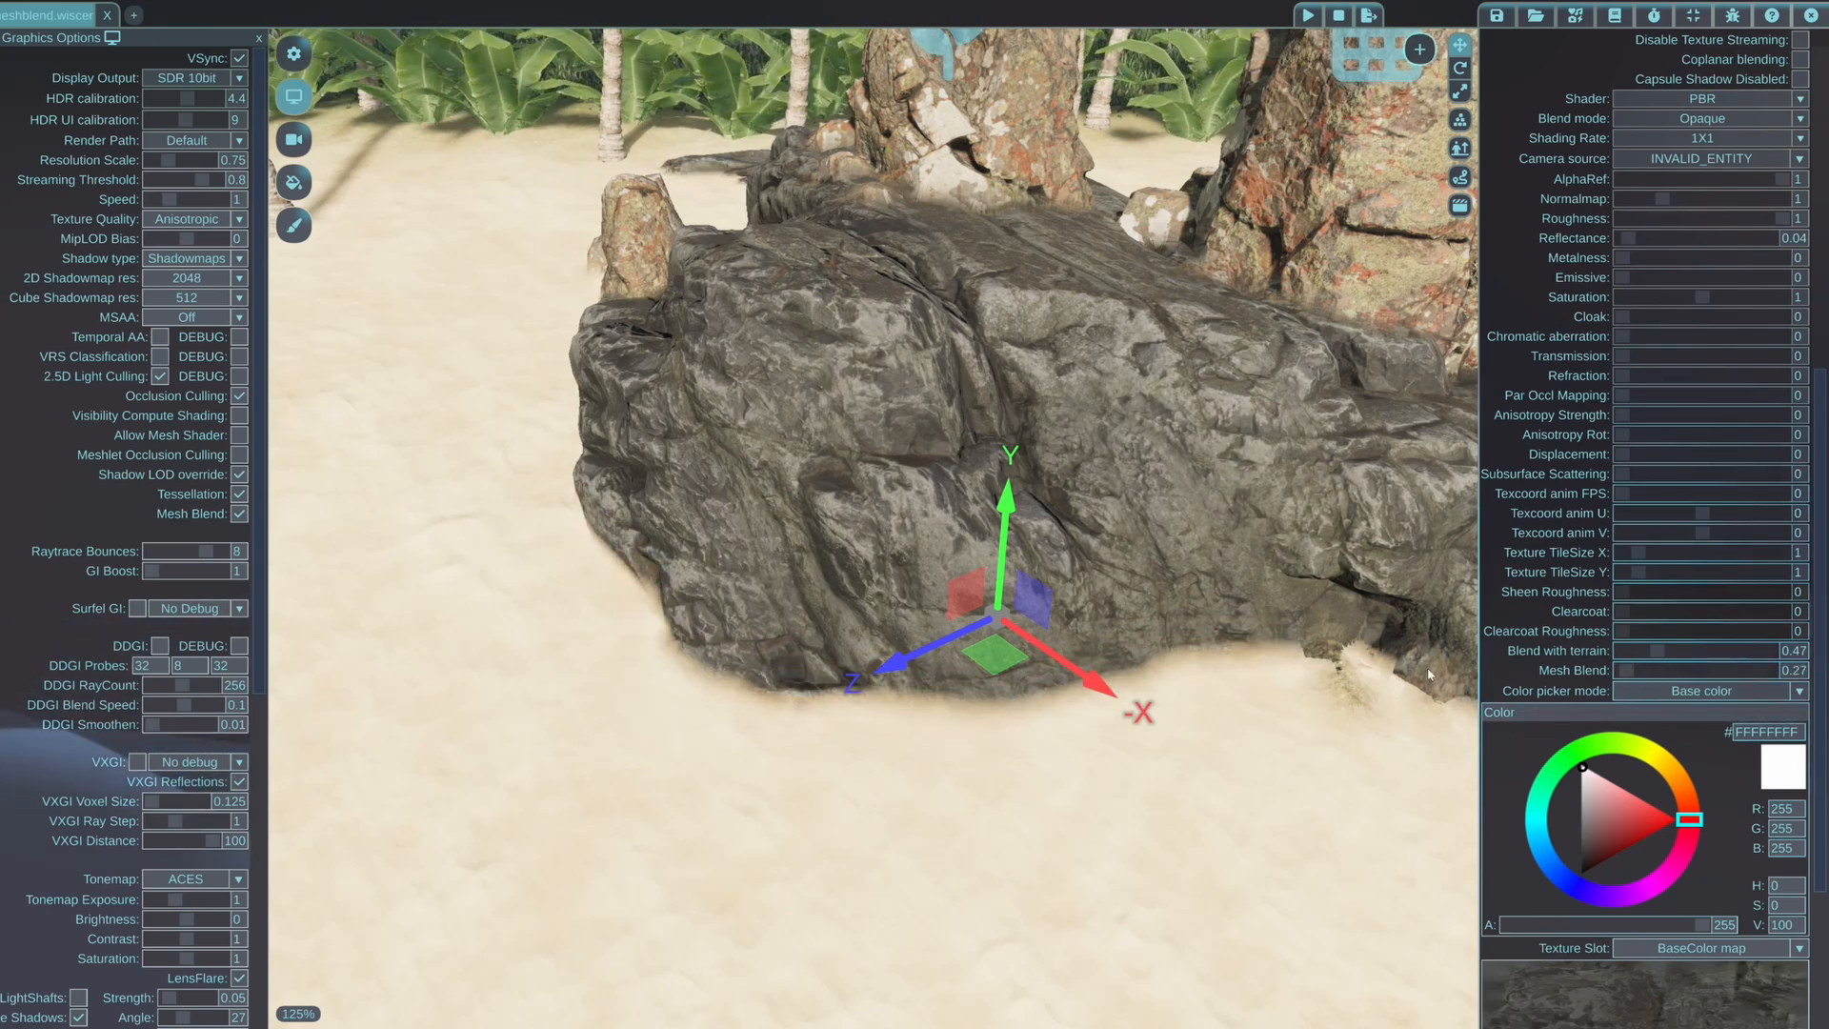
pyautogui.moveTo(1124, 514); pyautogui.dragTo(1238, 633, button='right')
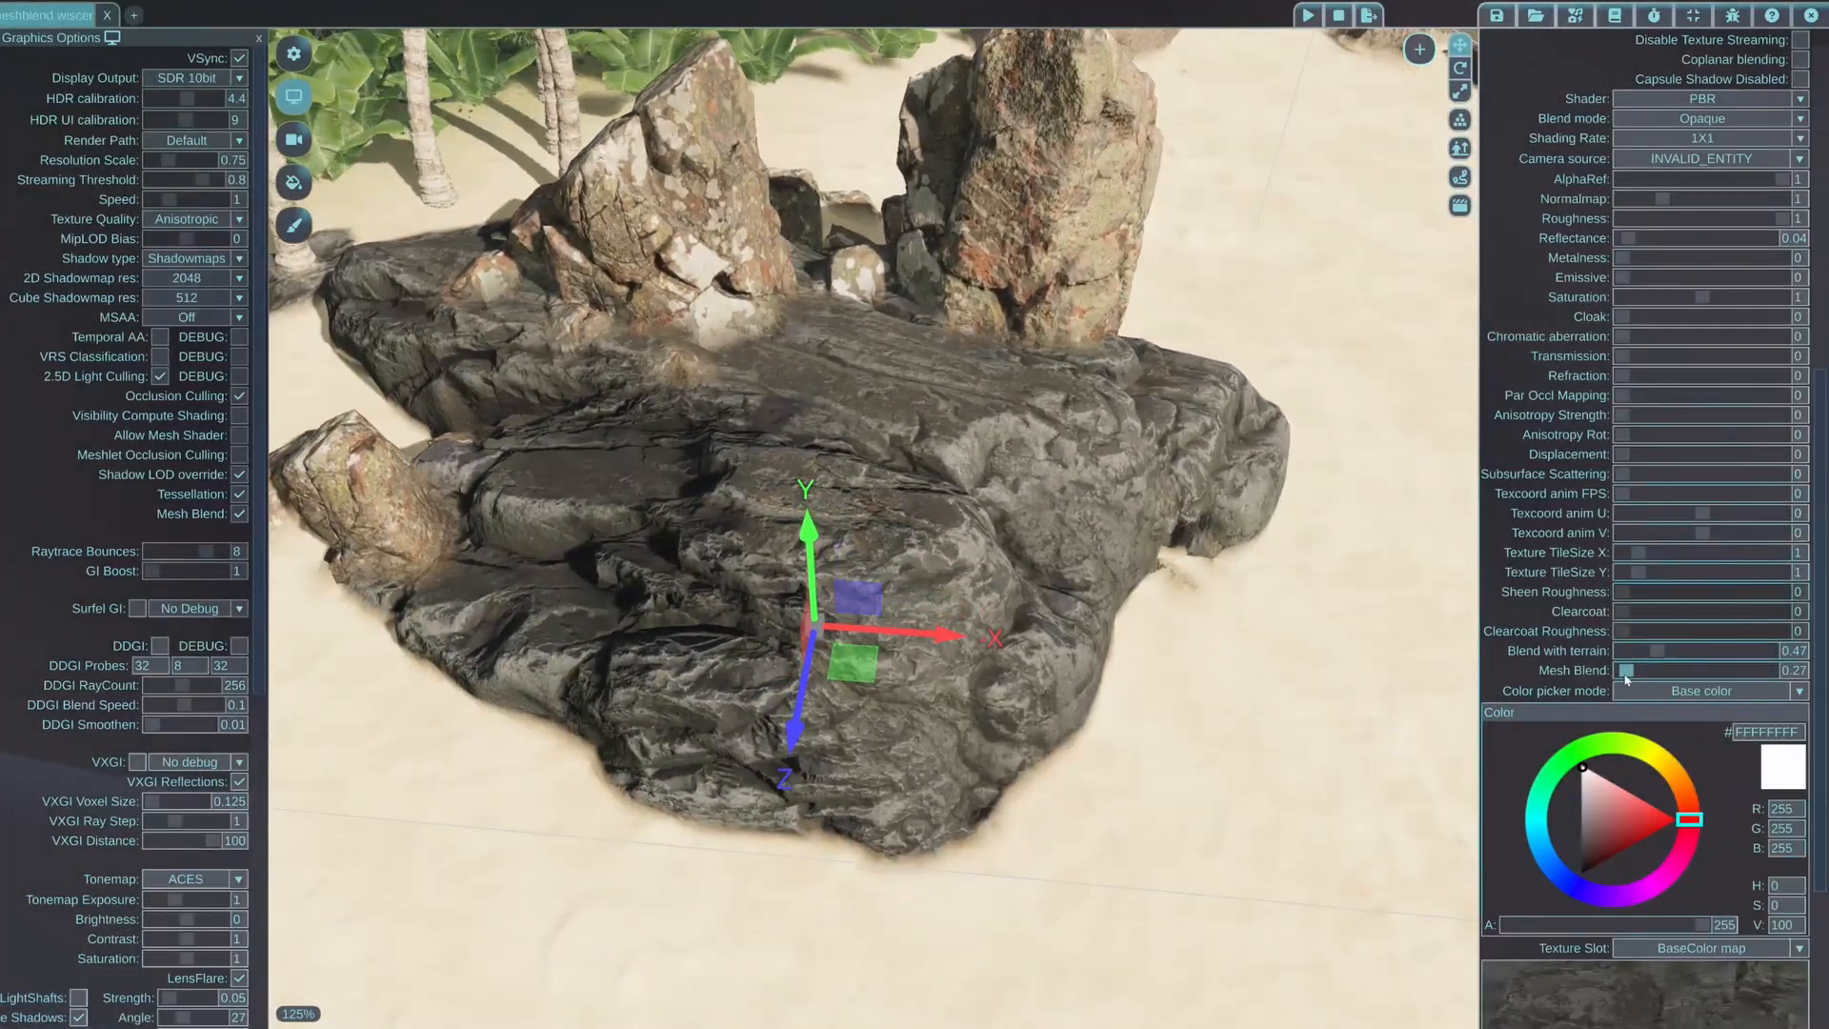
pyautogui.moveTo(1626, 679); pyautogui.dragTo(1622, 677)
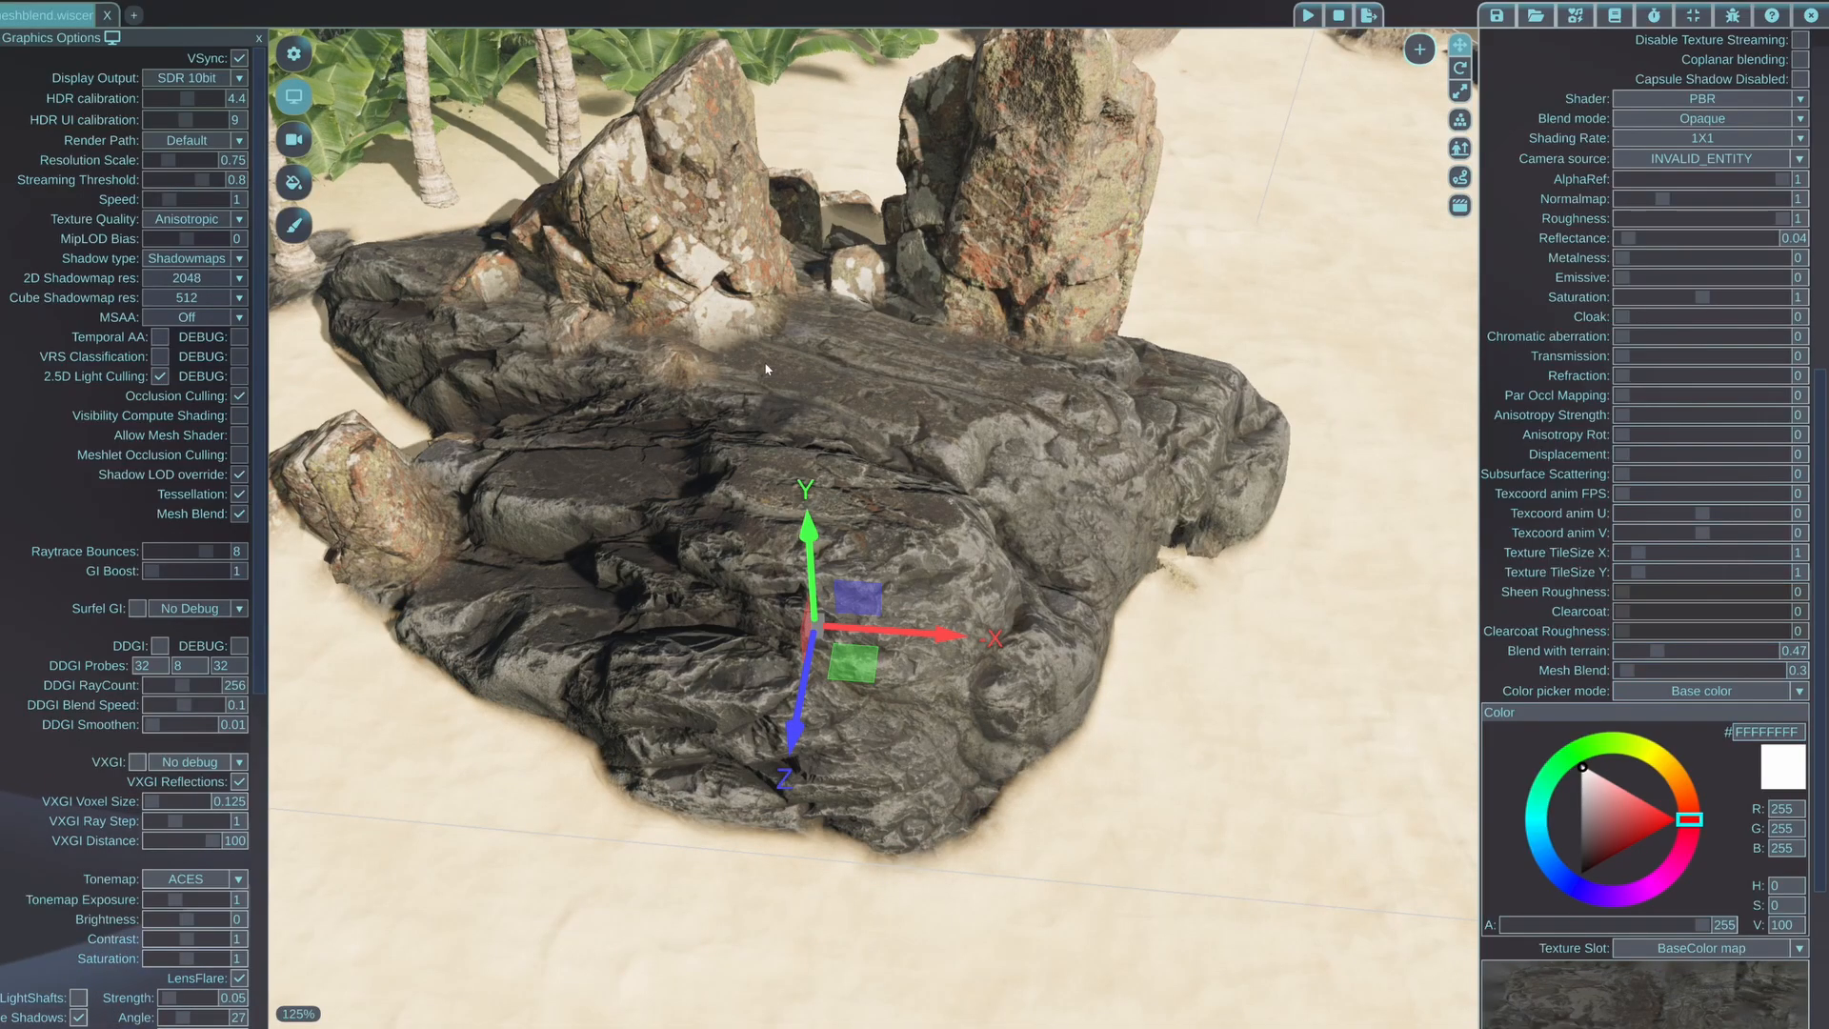
# Raise the lichen-covered rock material's Mesh Blend to 0.94, and reduce the dark boulder's Mesh Blend to 0
pyautogui.click(1111, 439)
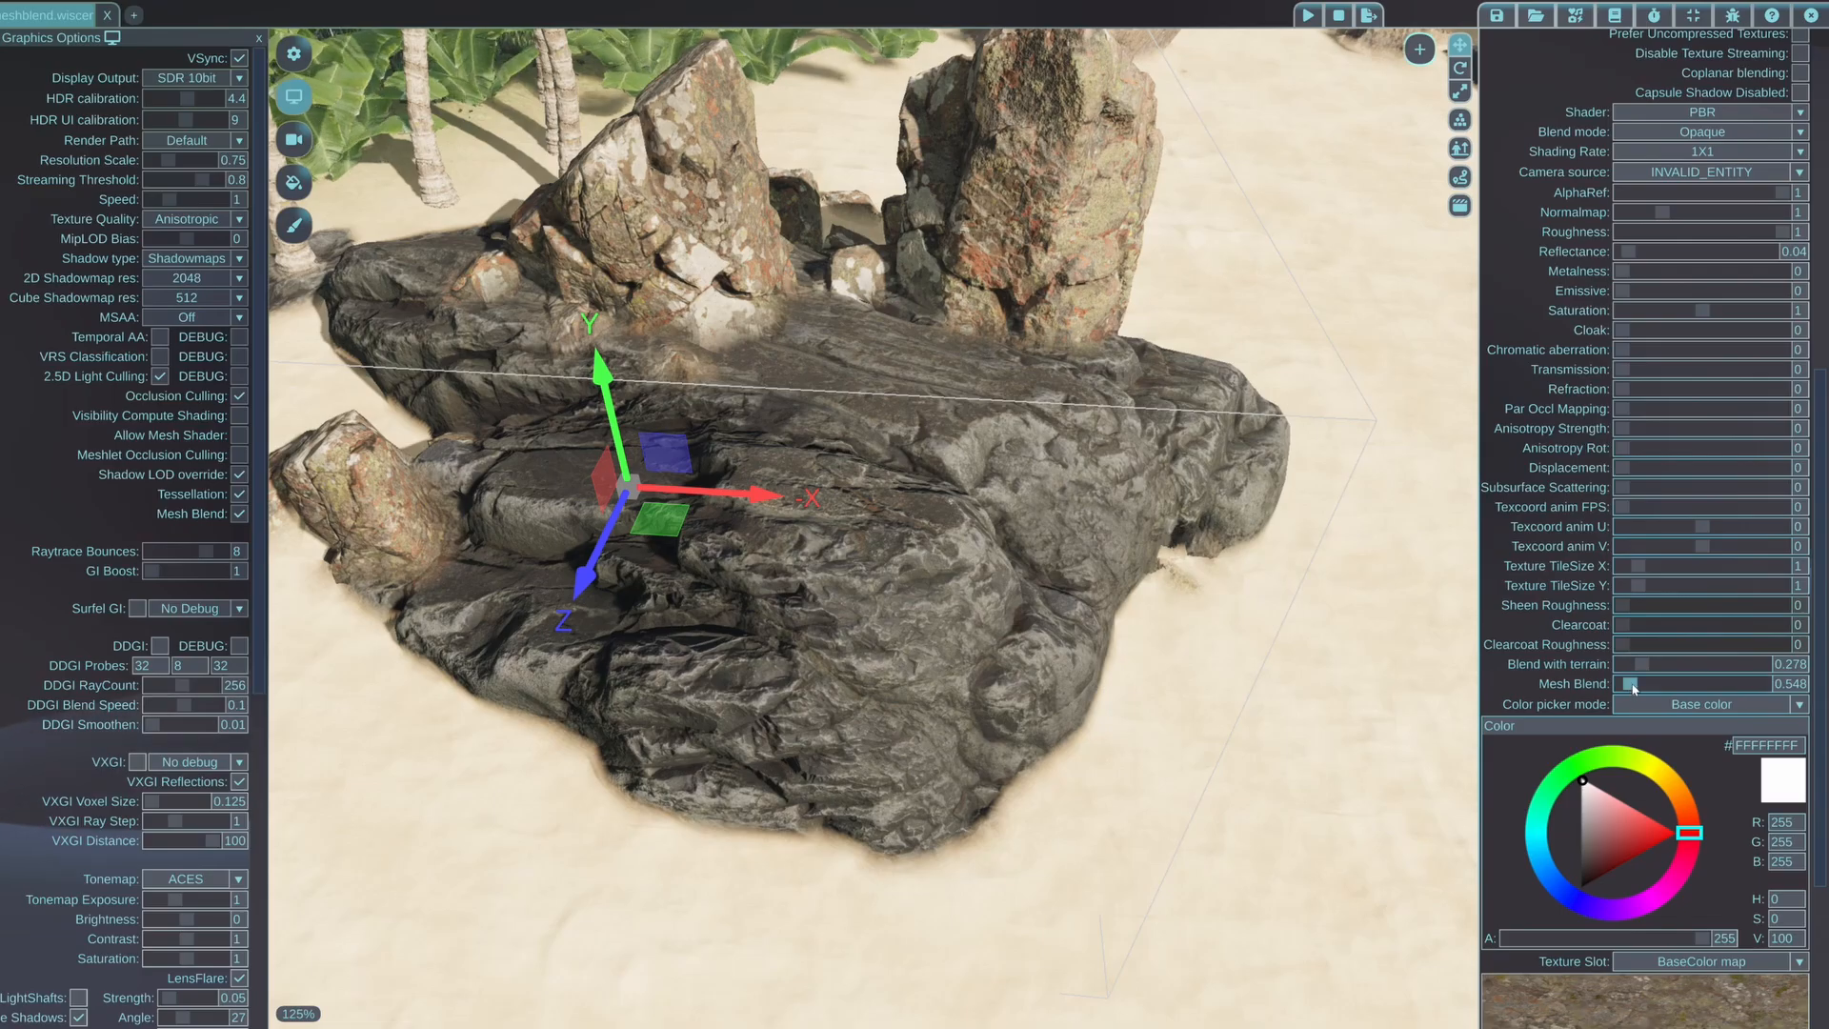
pyautogui.moveTo(1633, 688)
pyautogui.mouseDown()
pyautogui.moveTo(1651, 683)
pyautogui.moveTo(1635, 683)
pyautogui.mouseUp()
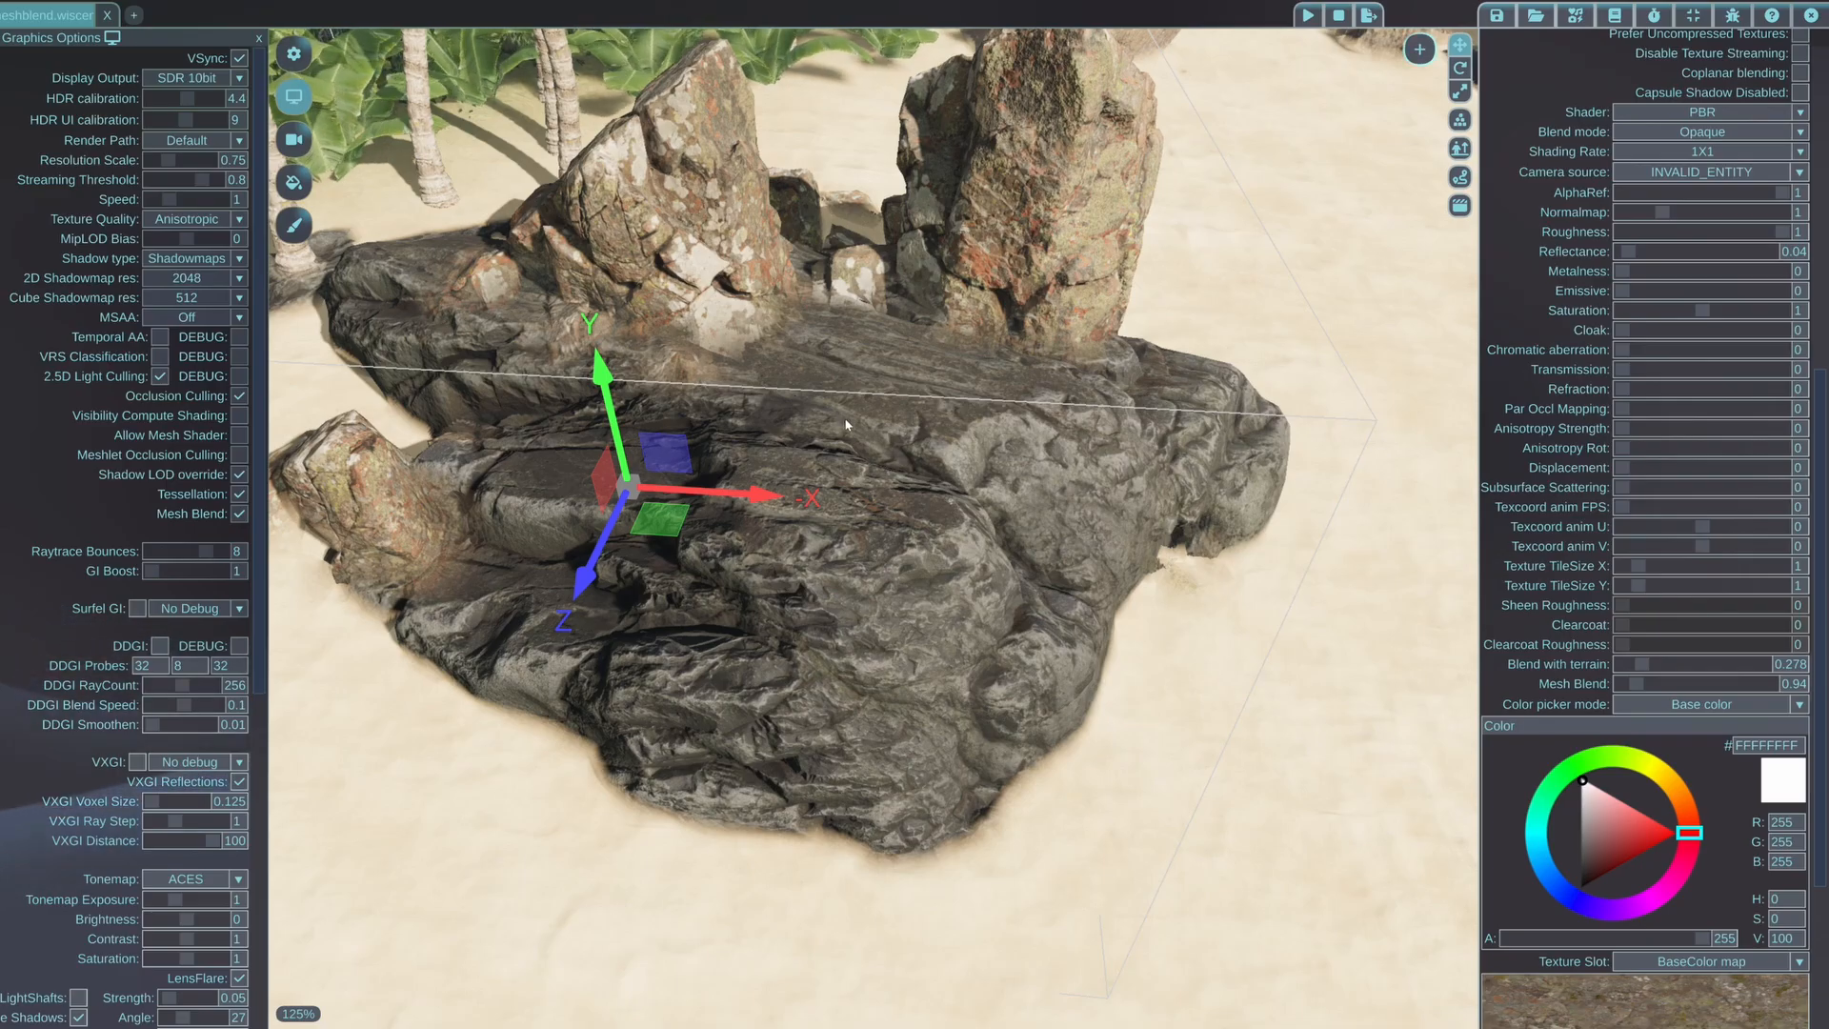
pyautogui.click(1045, 582)
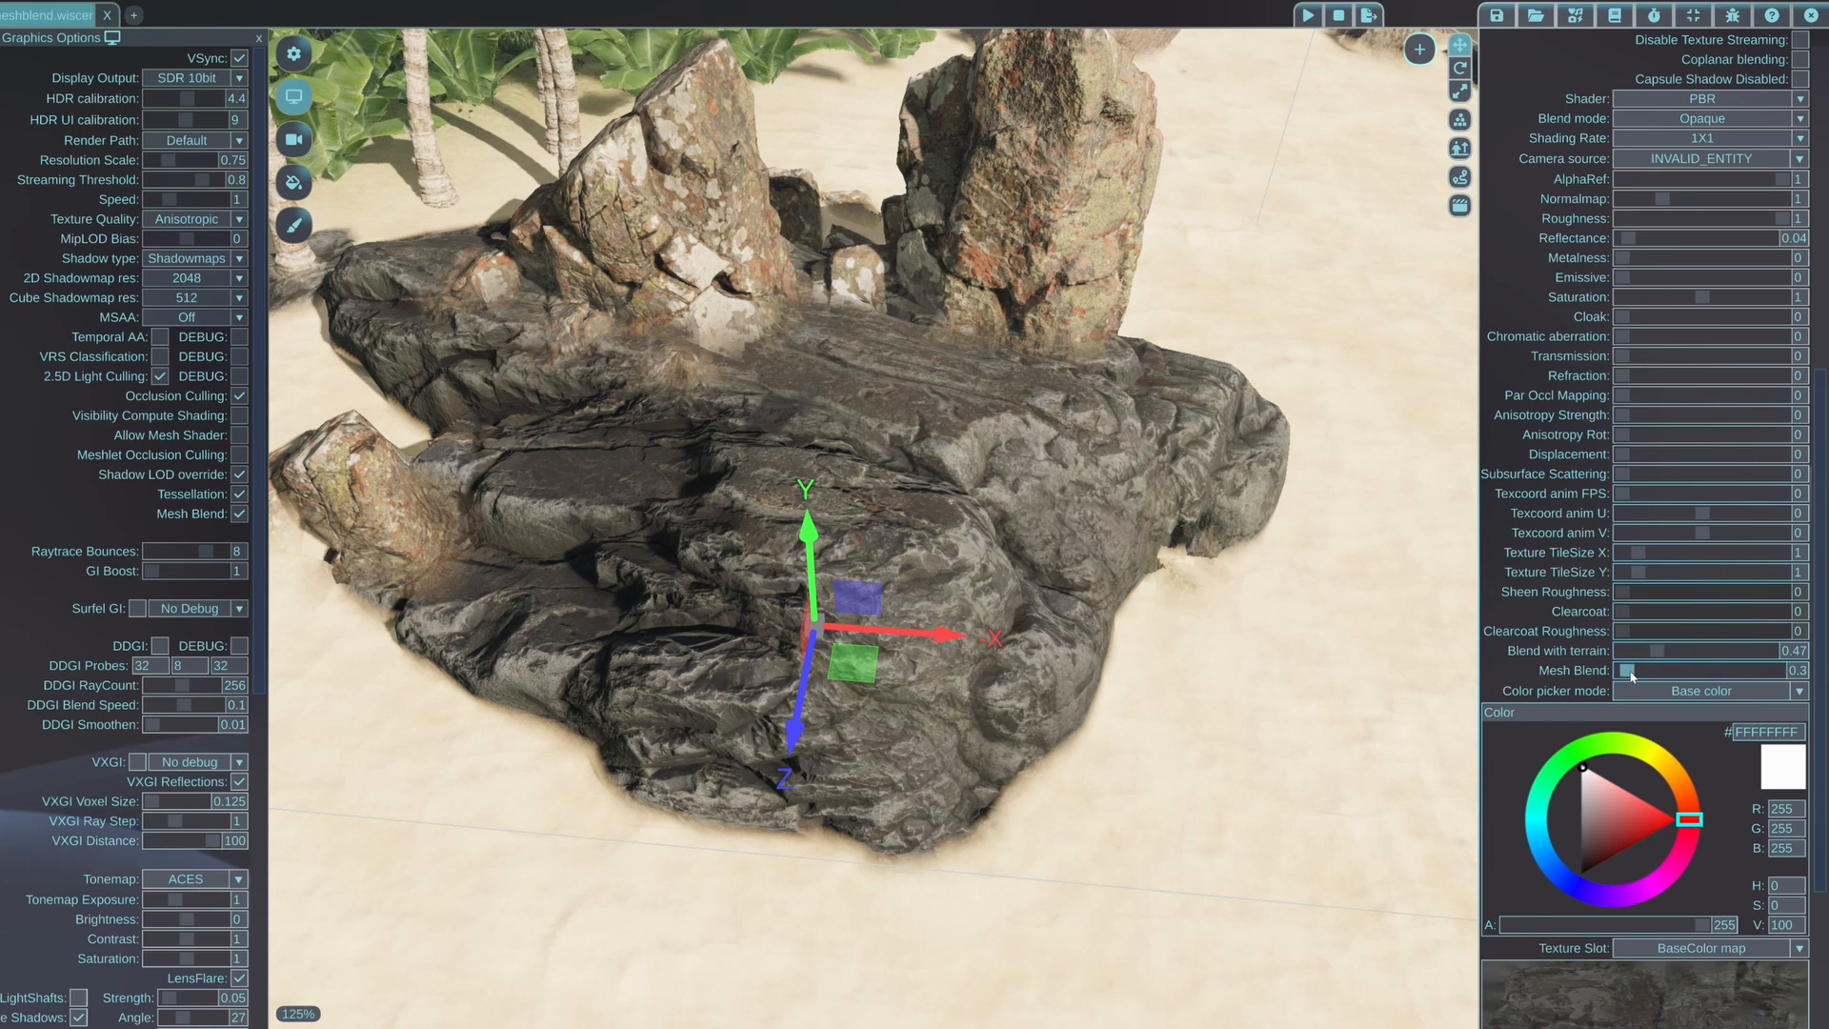
pyautogui.moveTo(1632, 675); pyautogui.dragTo(1555, 678)
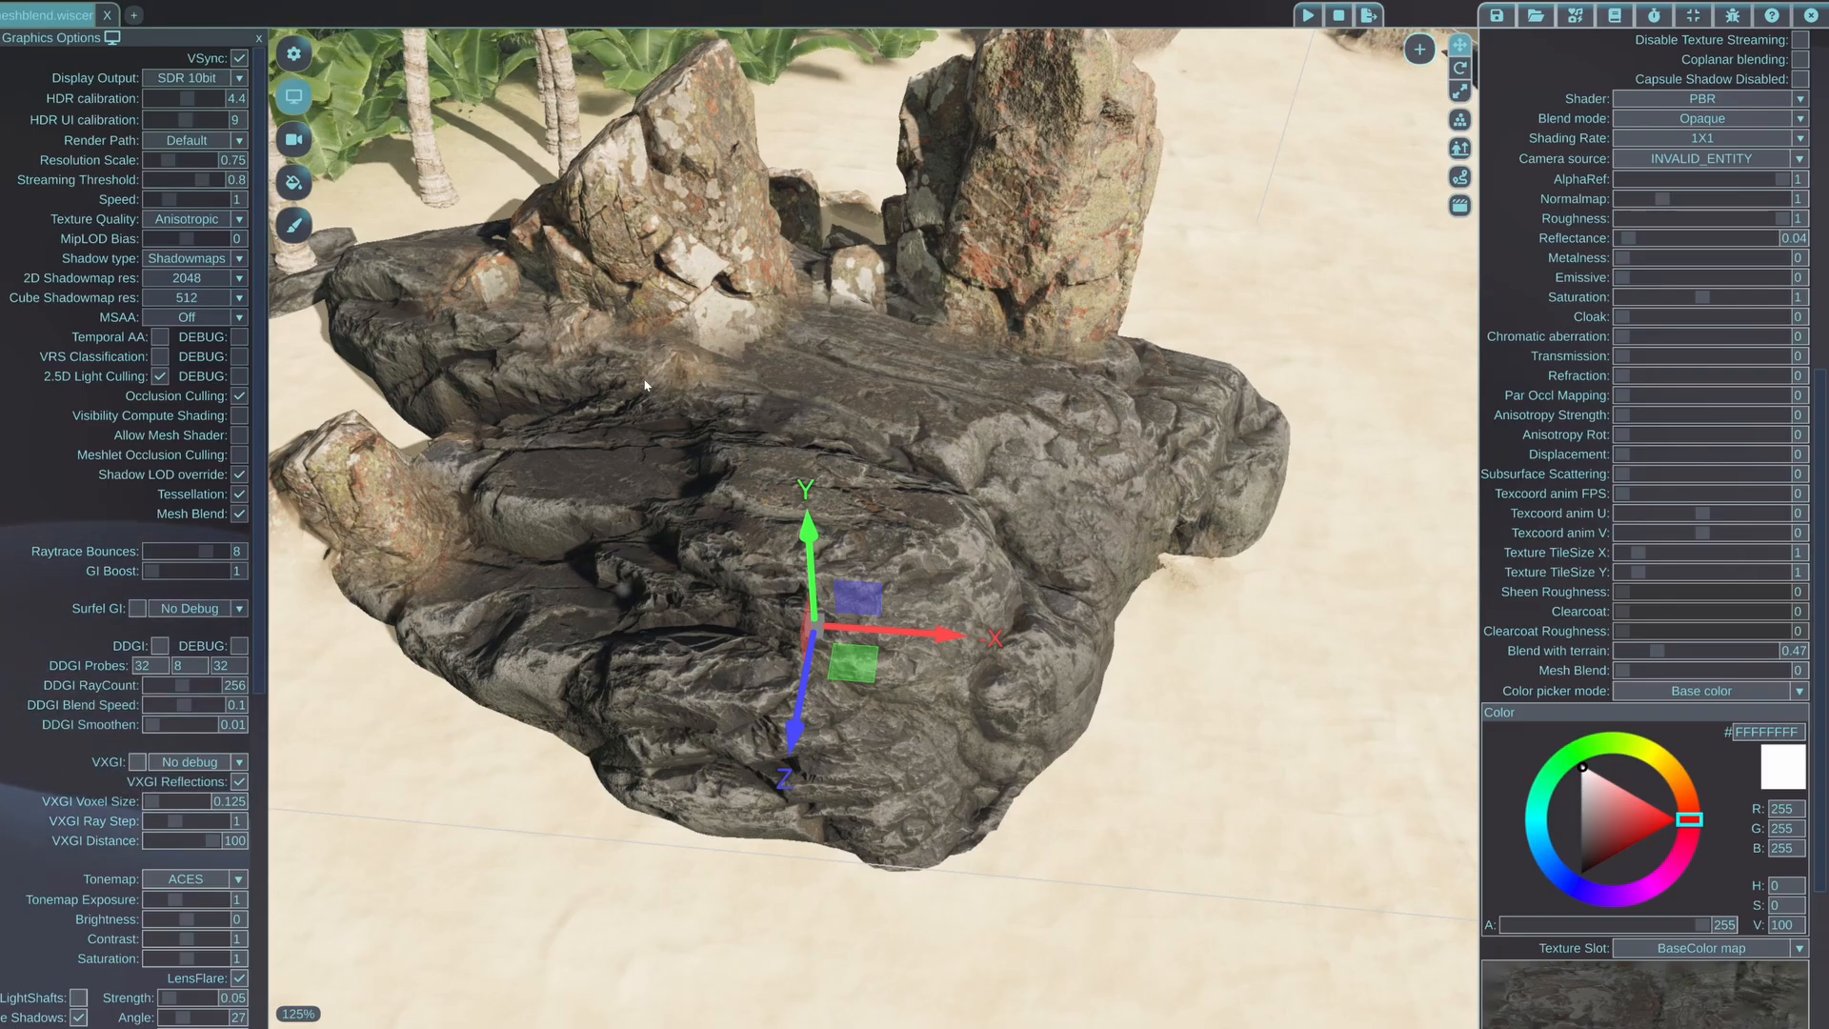
# Set the lichen-covered rock material's Mesh Blend to 0.9 and examine up close where it meets the dark boulder
pyautogui.moveTo(719, 399); pyautogui.dragTo(752, 255, button='middle')
pyautogui.press('w')
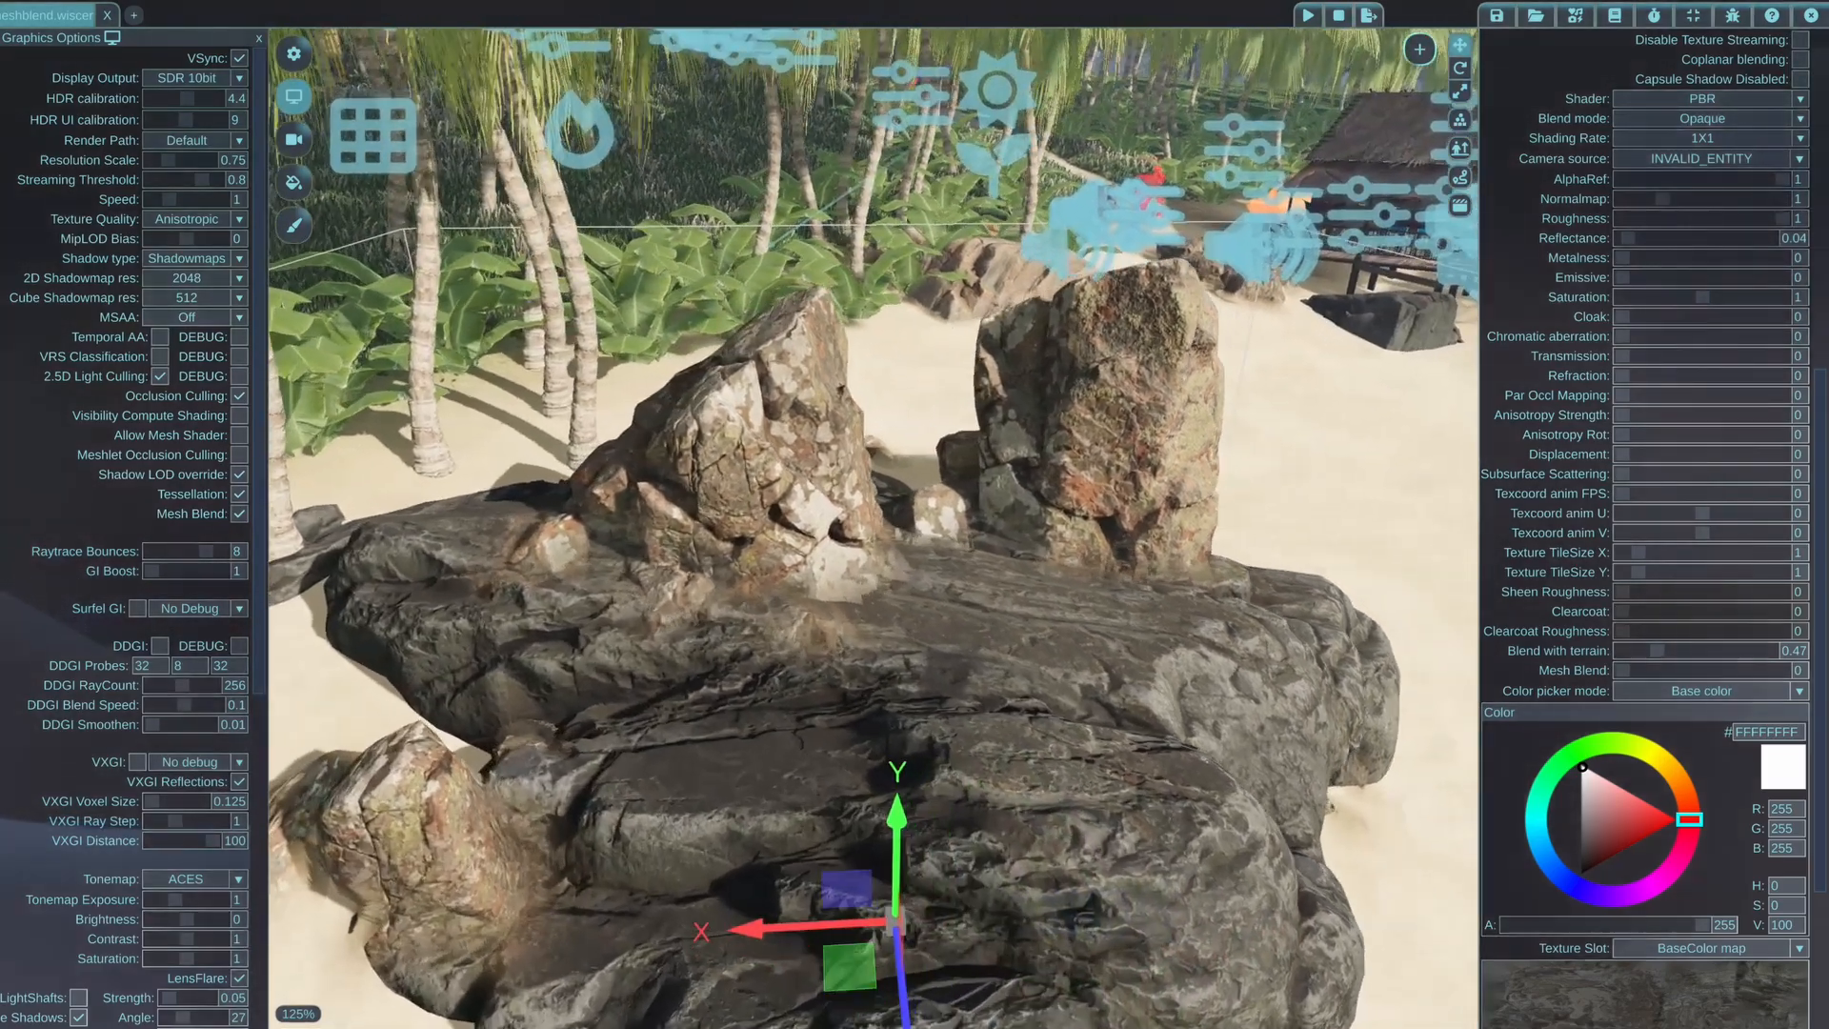
pyautogui.press('w')
pyautogui.press('e')
pyautogui.moveTo(642, 191); pyautogui.dragTo(644, 329, button='middle')
pyautogui.click(642, 286)
pyautogui.moveTo(1642, 685); pyautogui.dragTo(1635, 685)
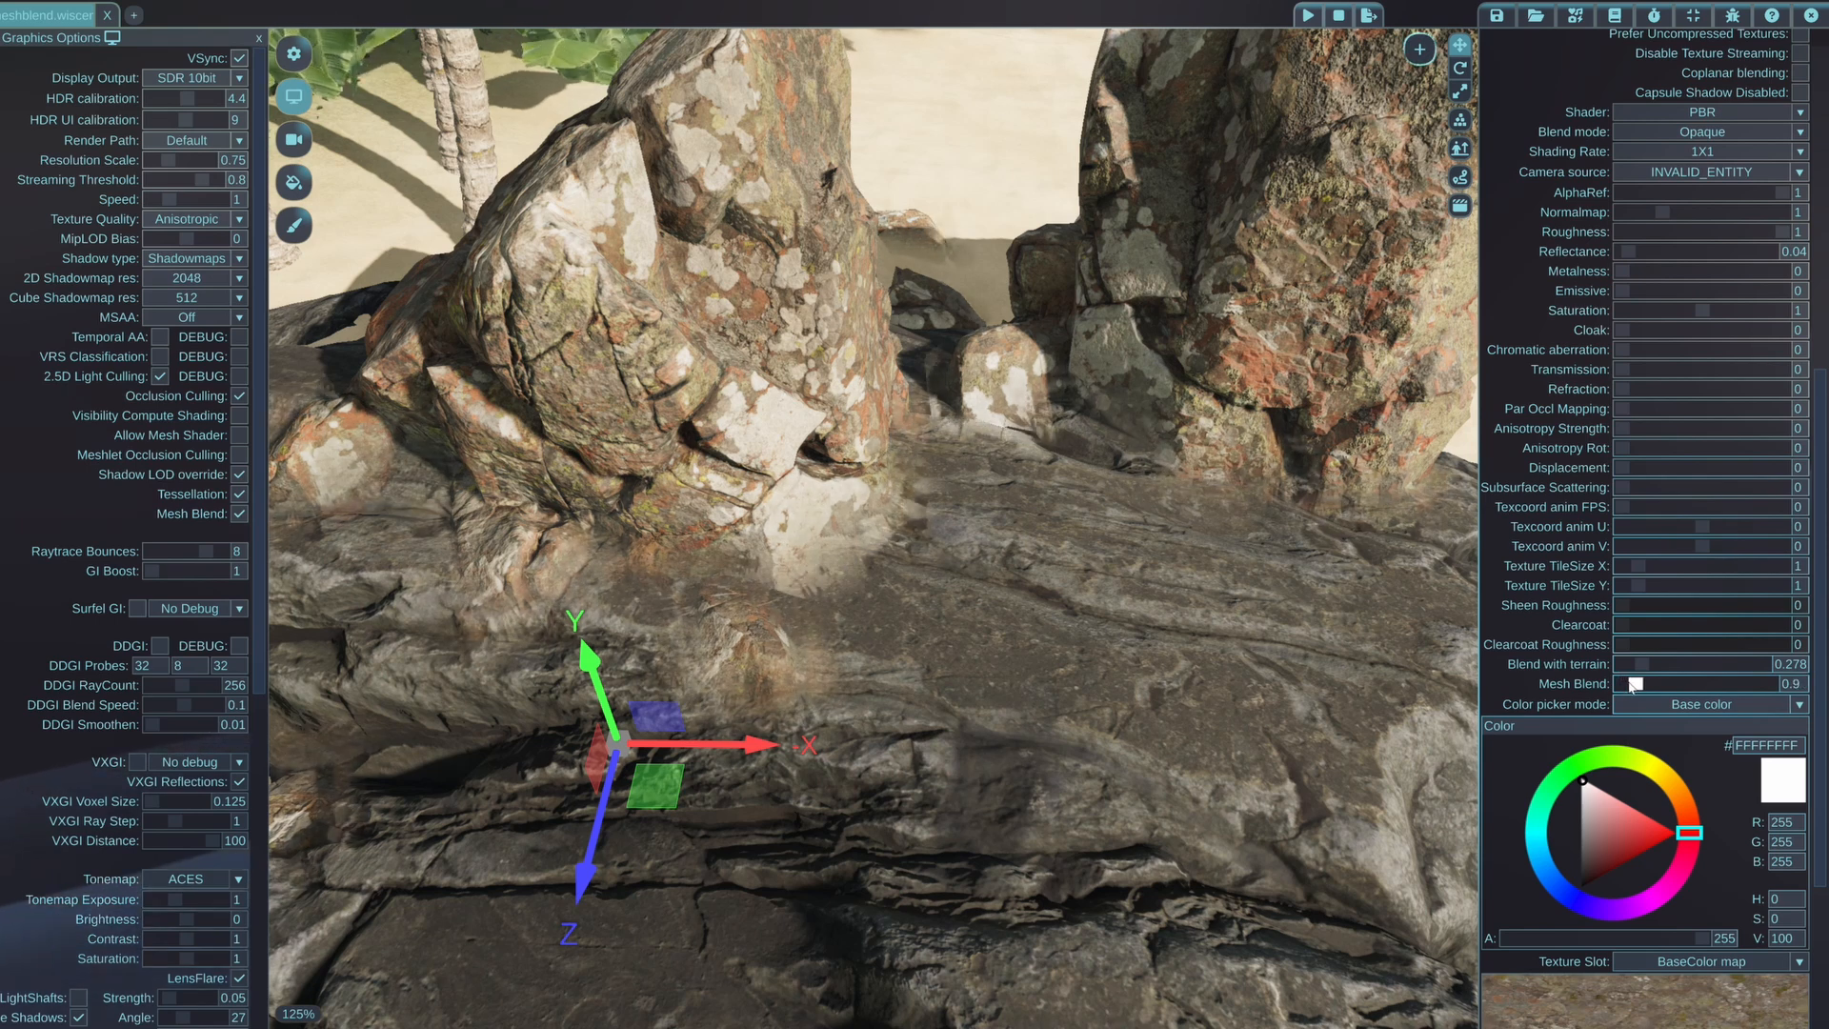
pyautogui.moveTo(970, 652); pyautogui.dragTo(969, 653, button='right')
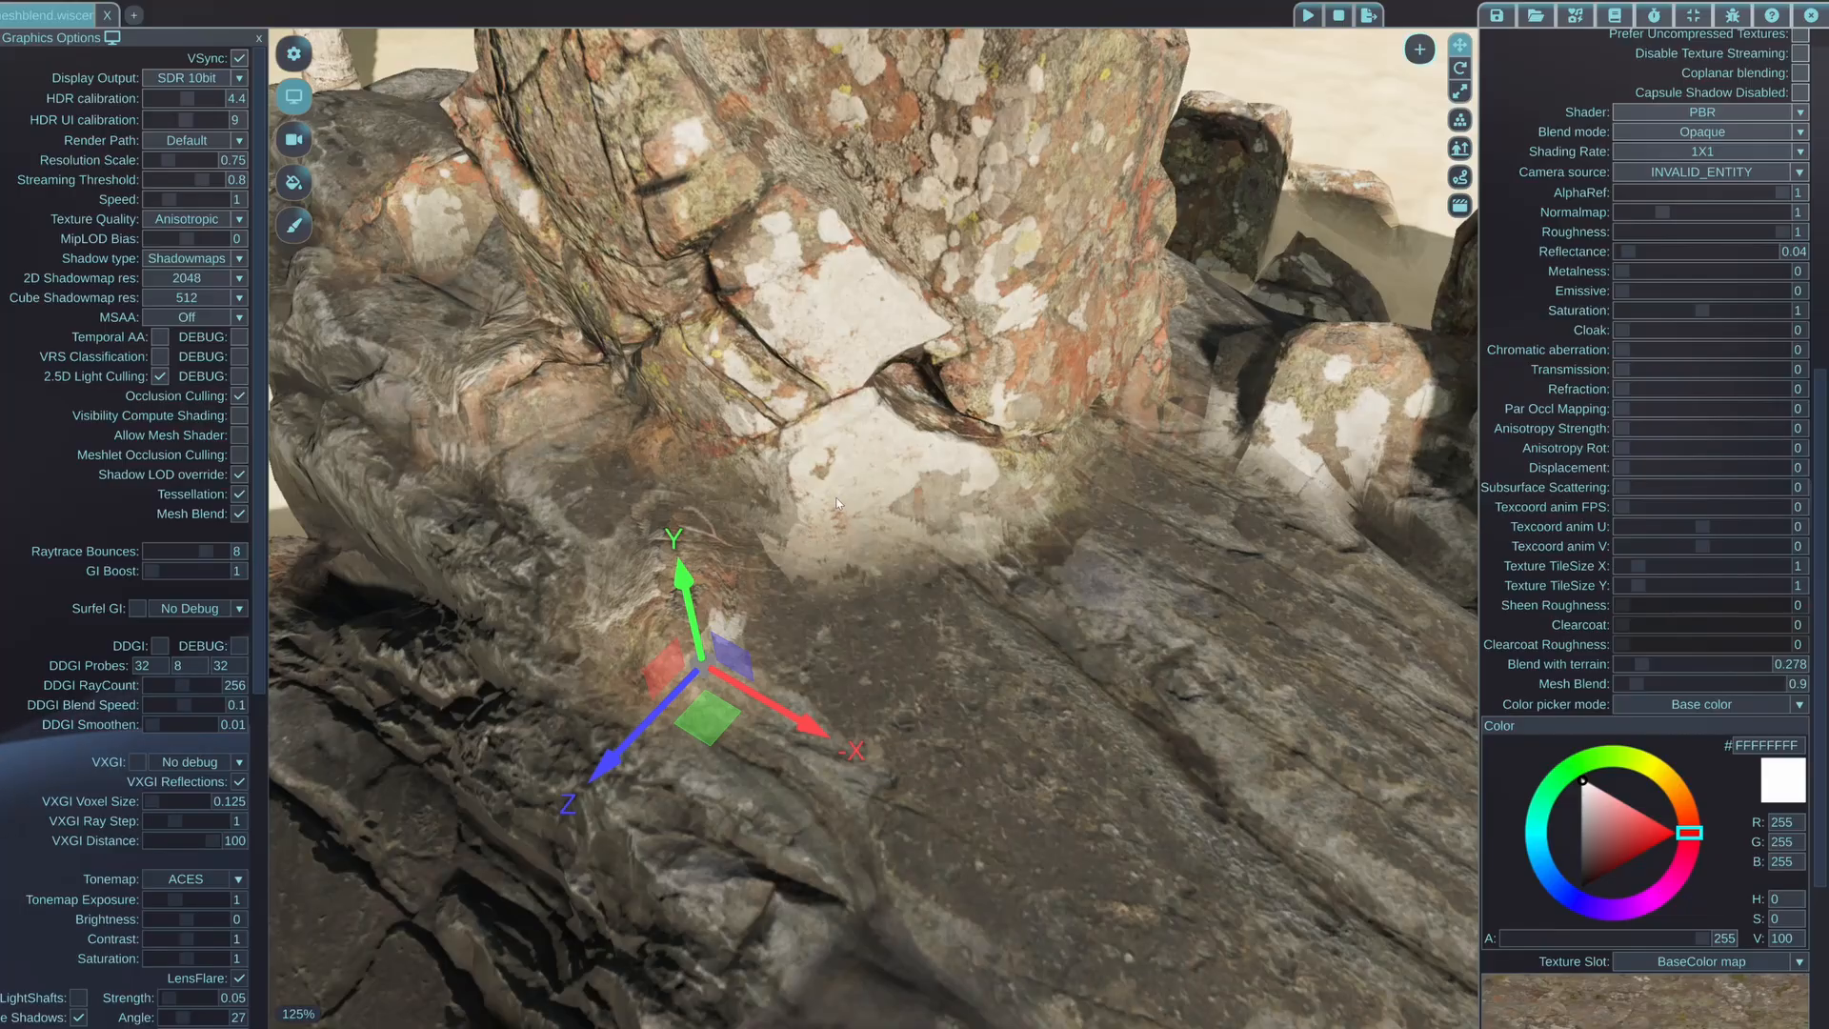
# Compare the lichen-covered rock's blend with the dark boulder close up and from farther away, and set its material's Mesh Blend to 0.56
pyautogui.moveTo(1079, 570); pyautogui.dragTo(1079, 570, button='right')
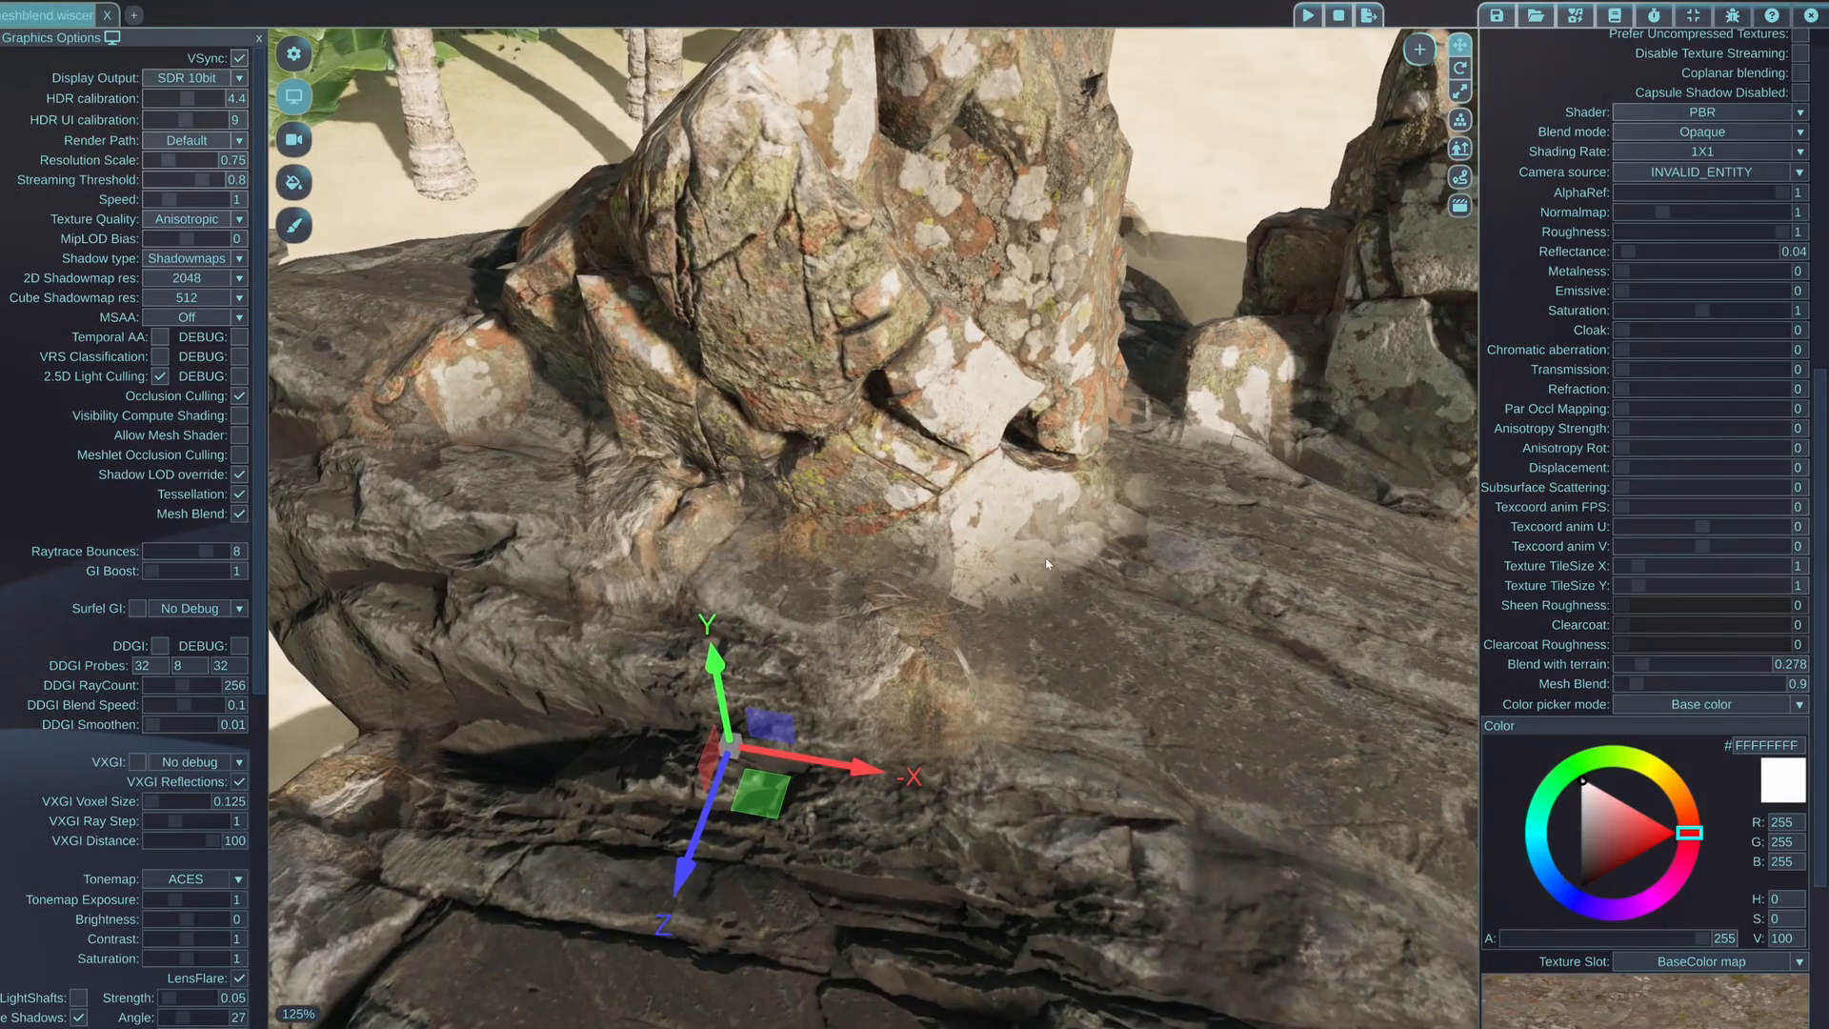
pyautogui.moveTo(1086, 598); pyautogui.dragTo(1026, 602, button='middle')
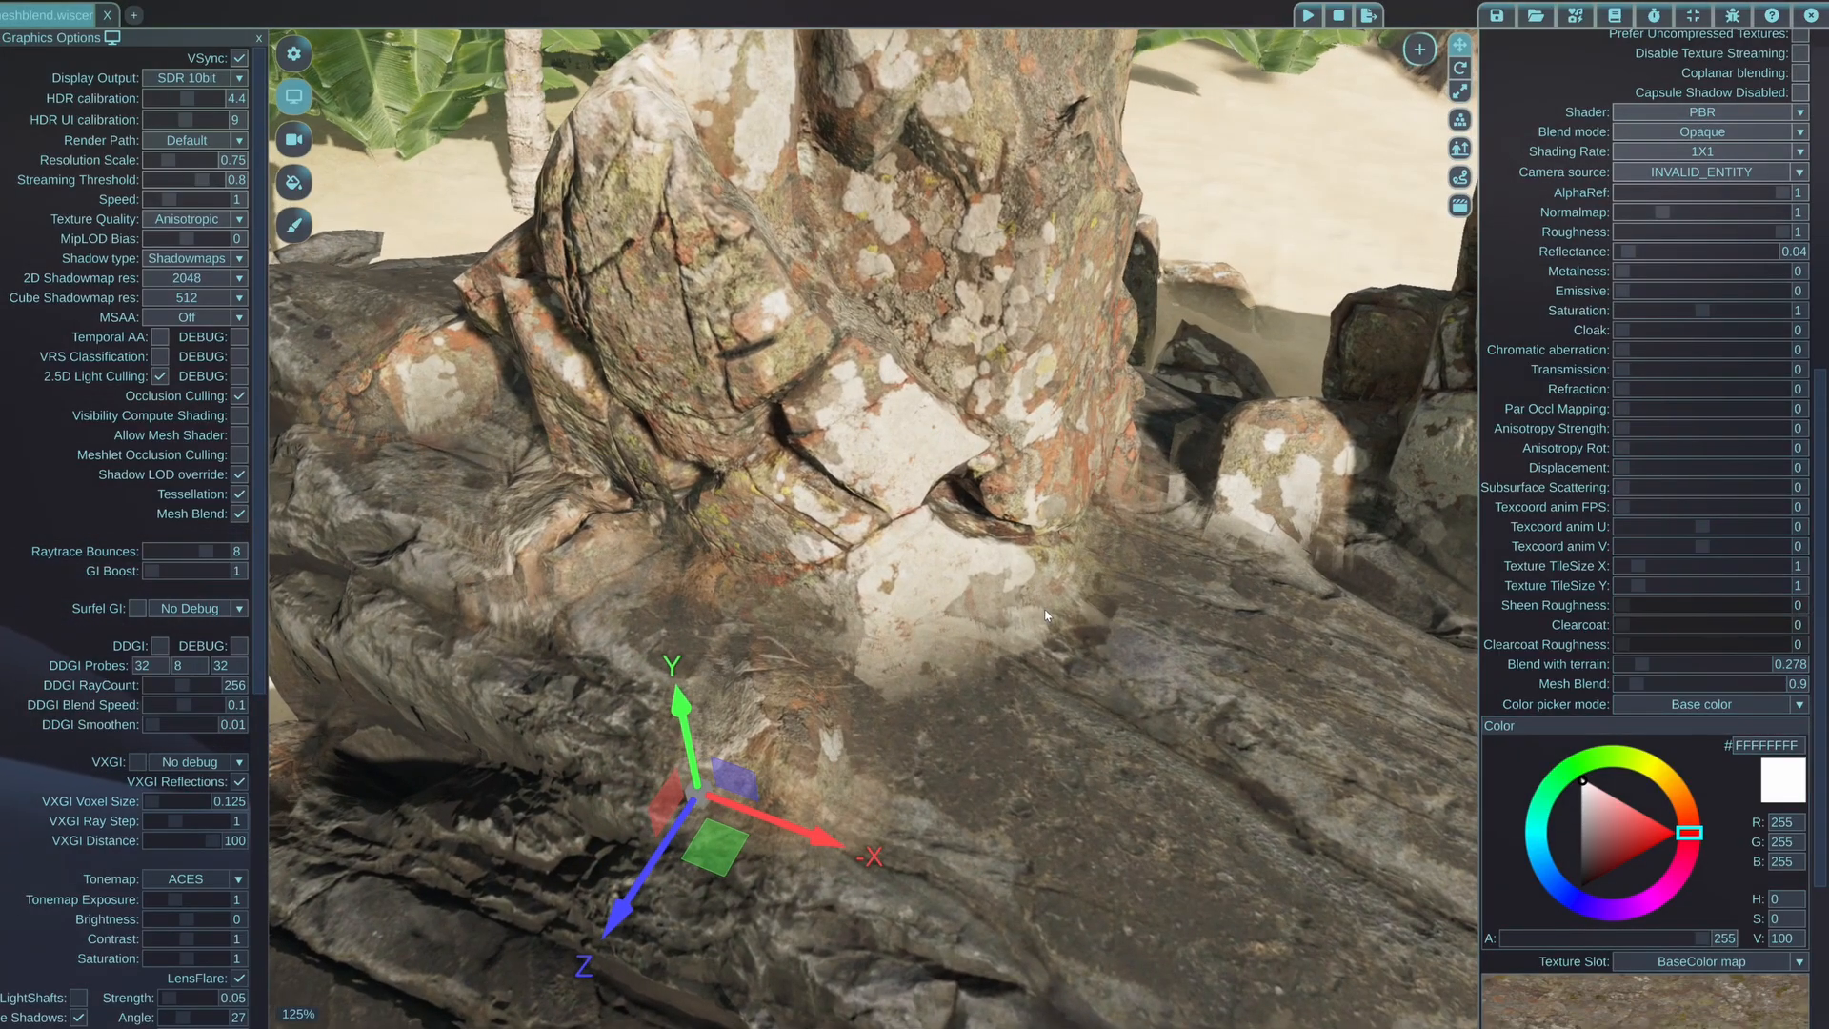
pyautogui.press('s')
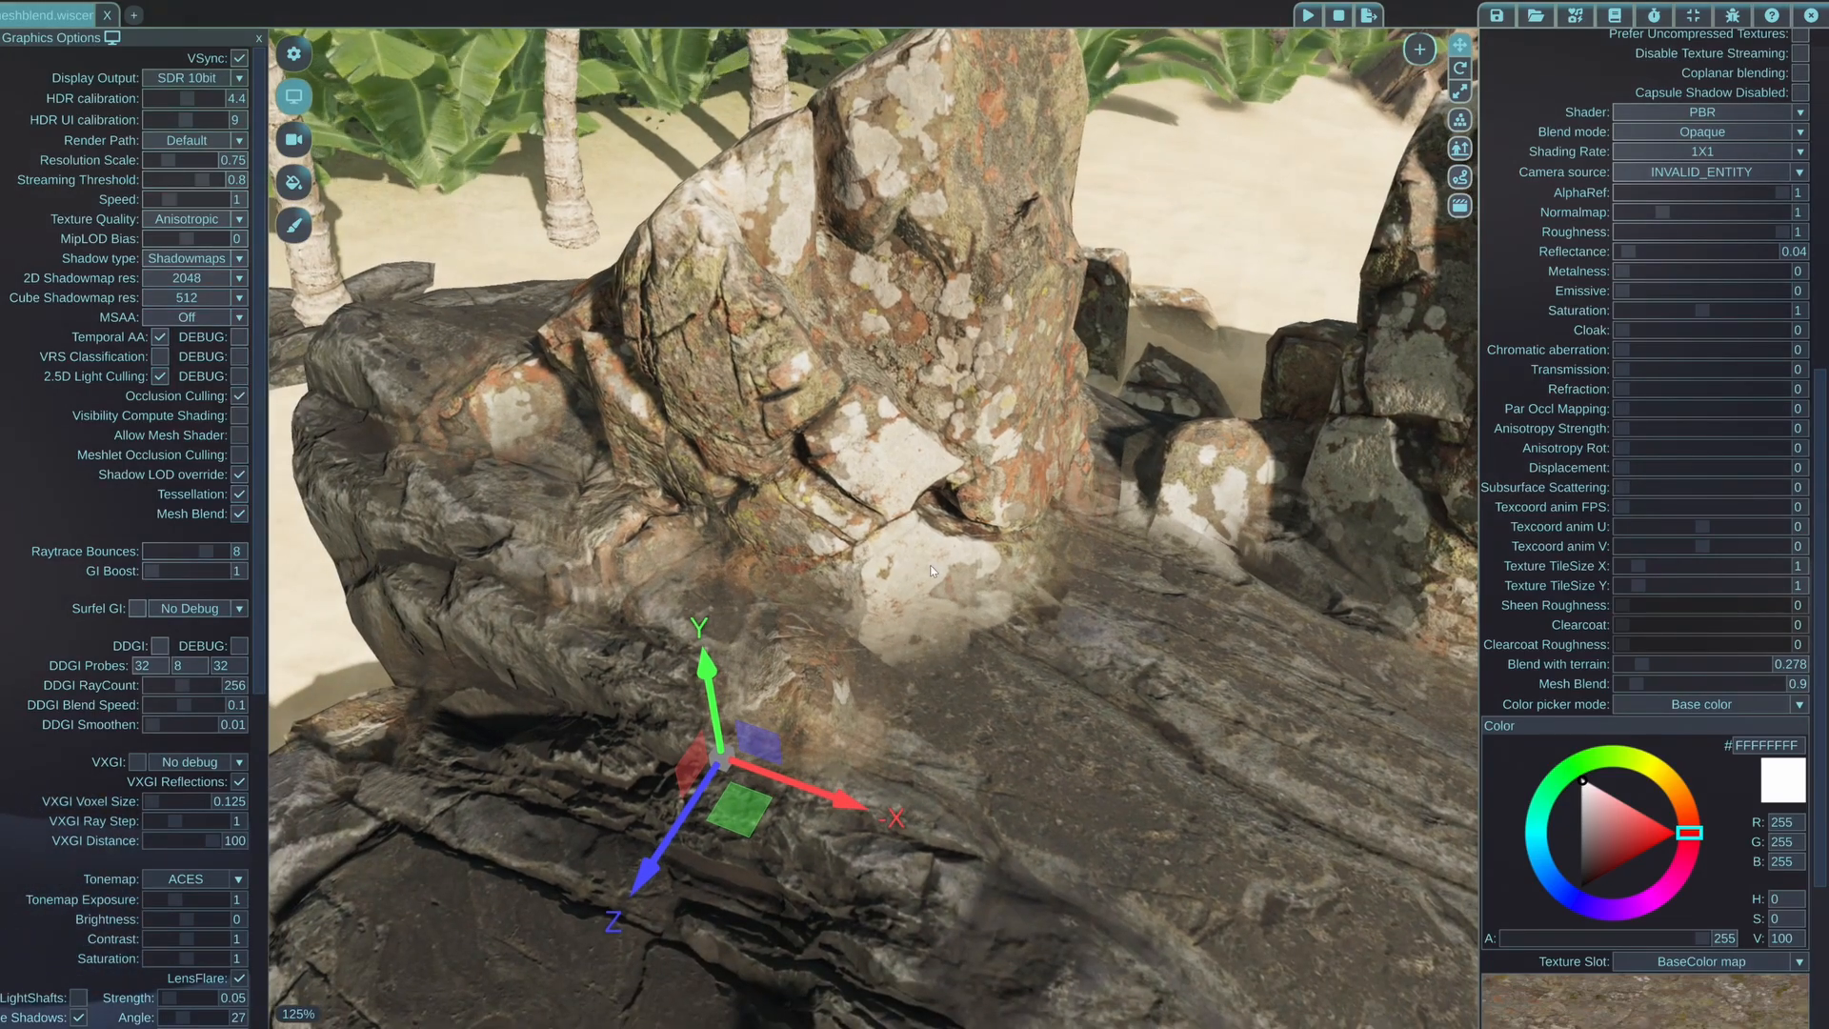
pyautogui.press('w')
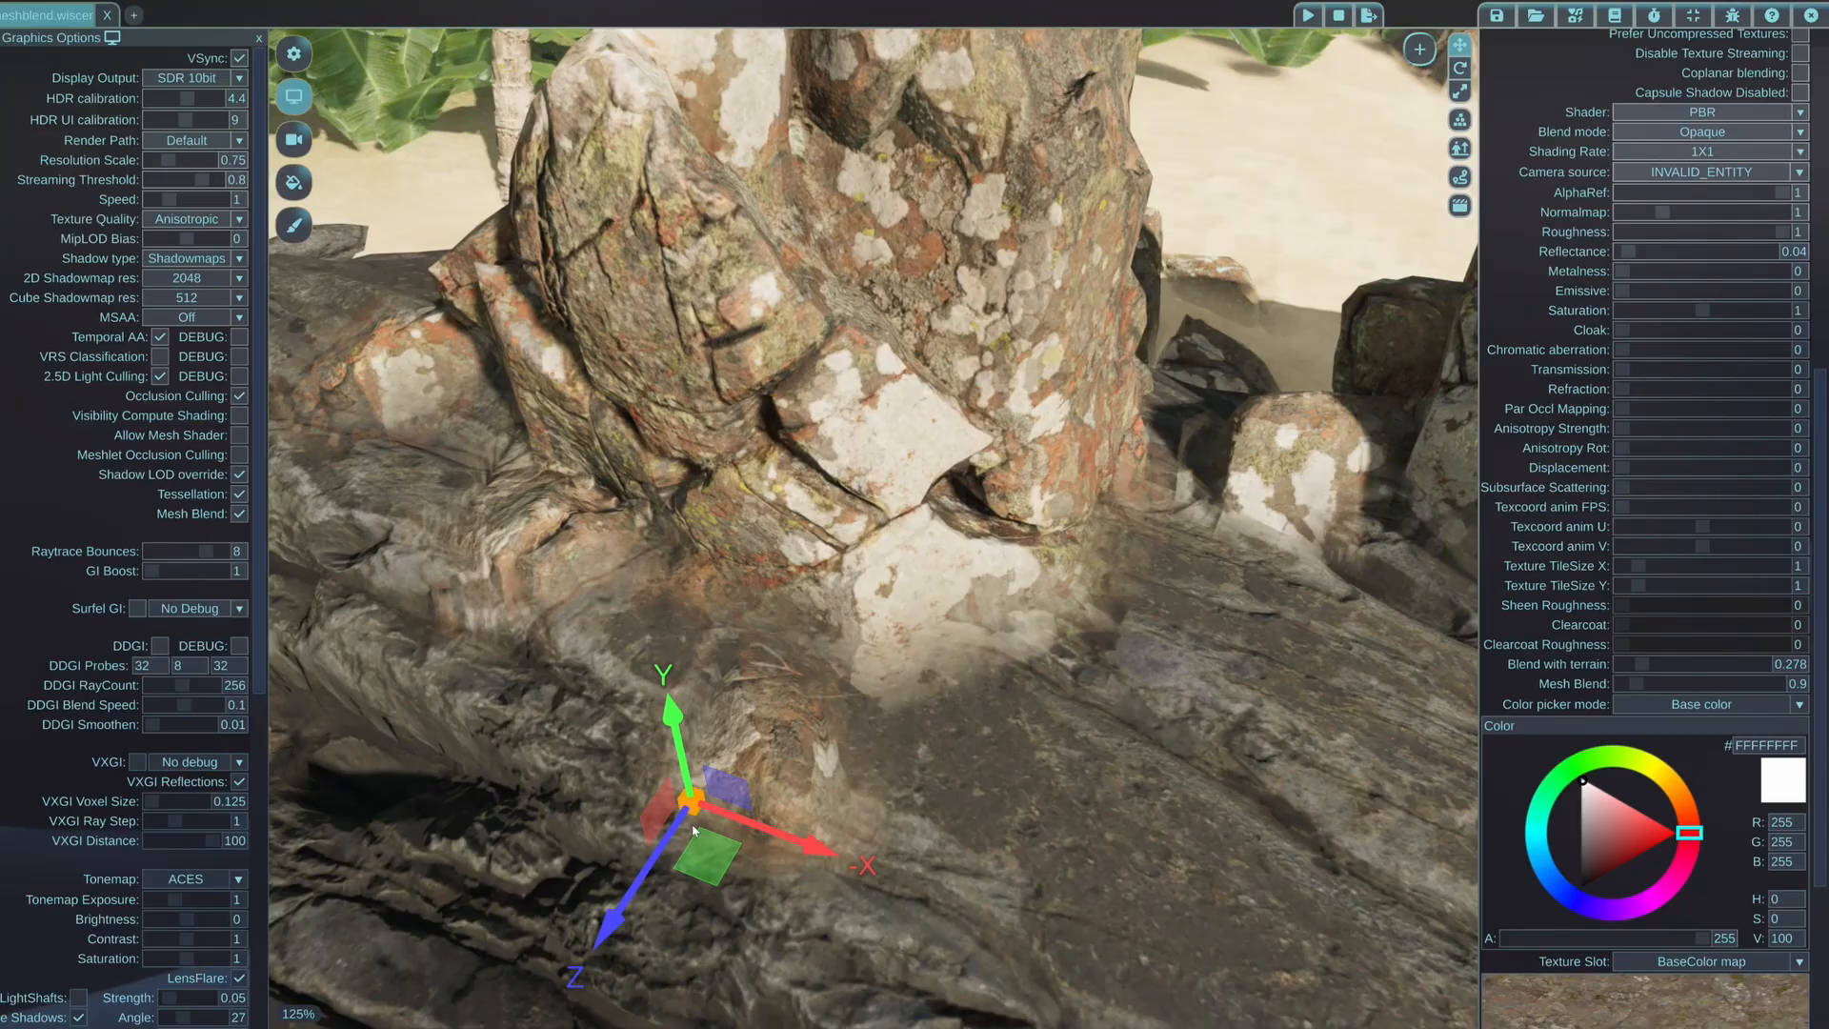
pyautogui.press('s')
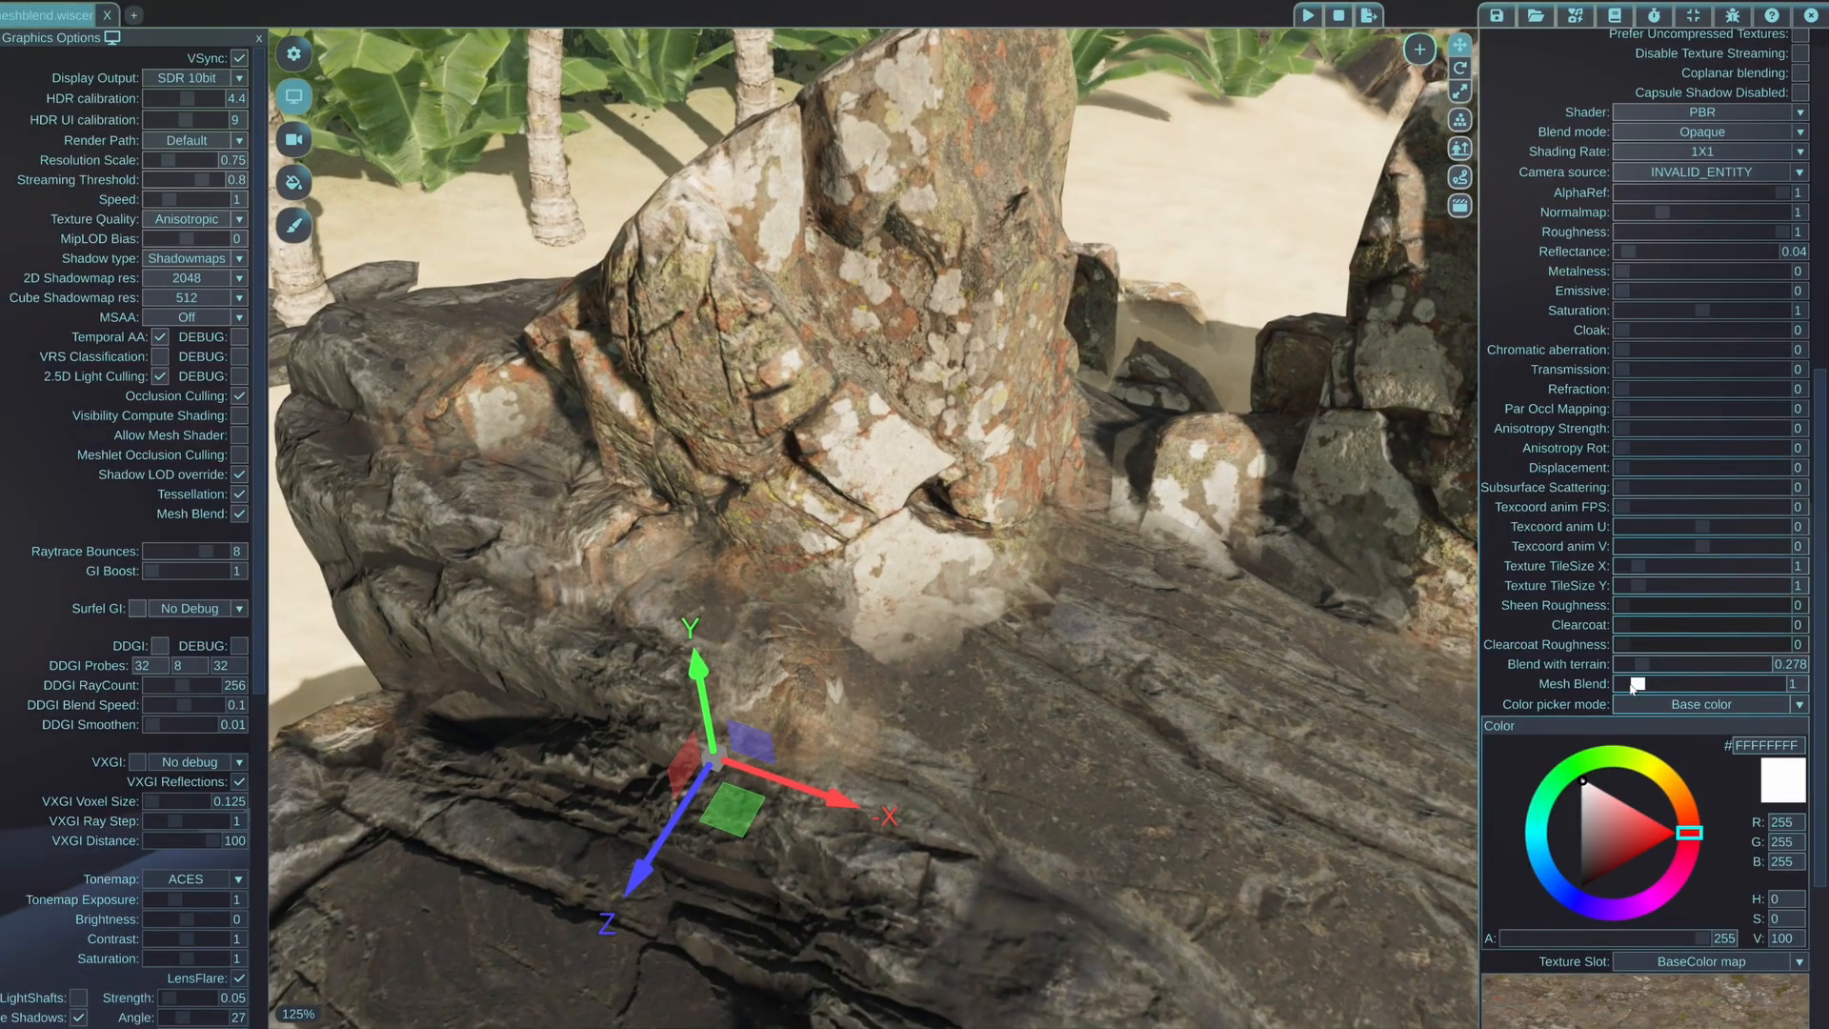
pyautogui.moveTo(1629, 687); pyautogui.dragTo(1625, 683)
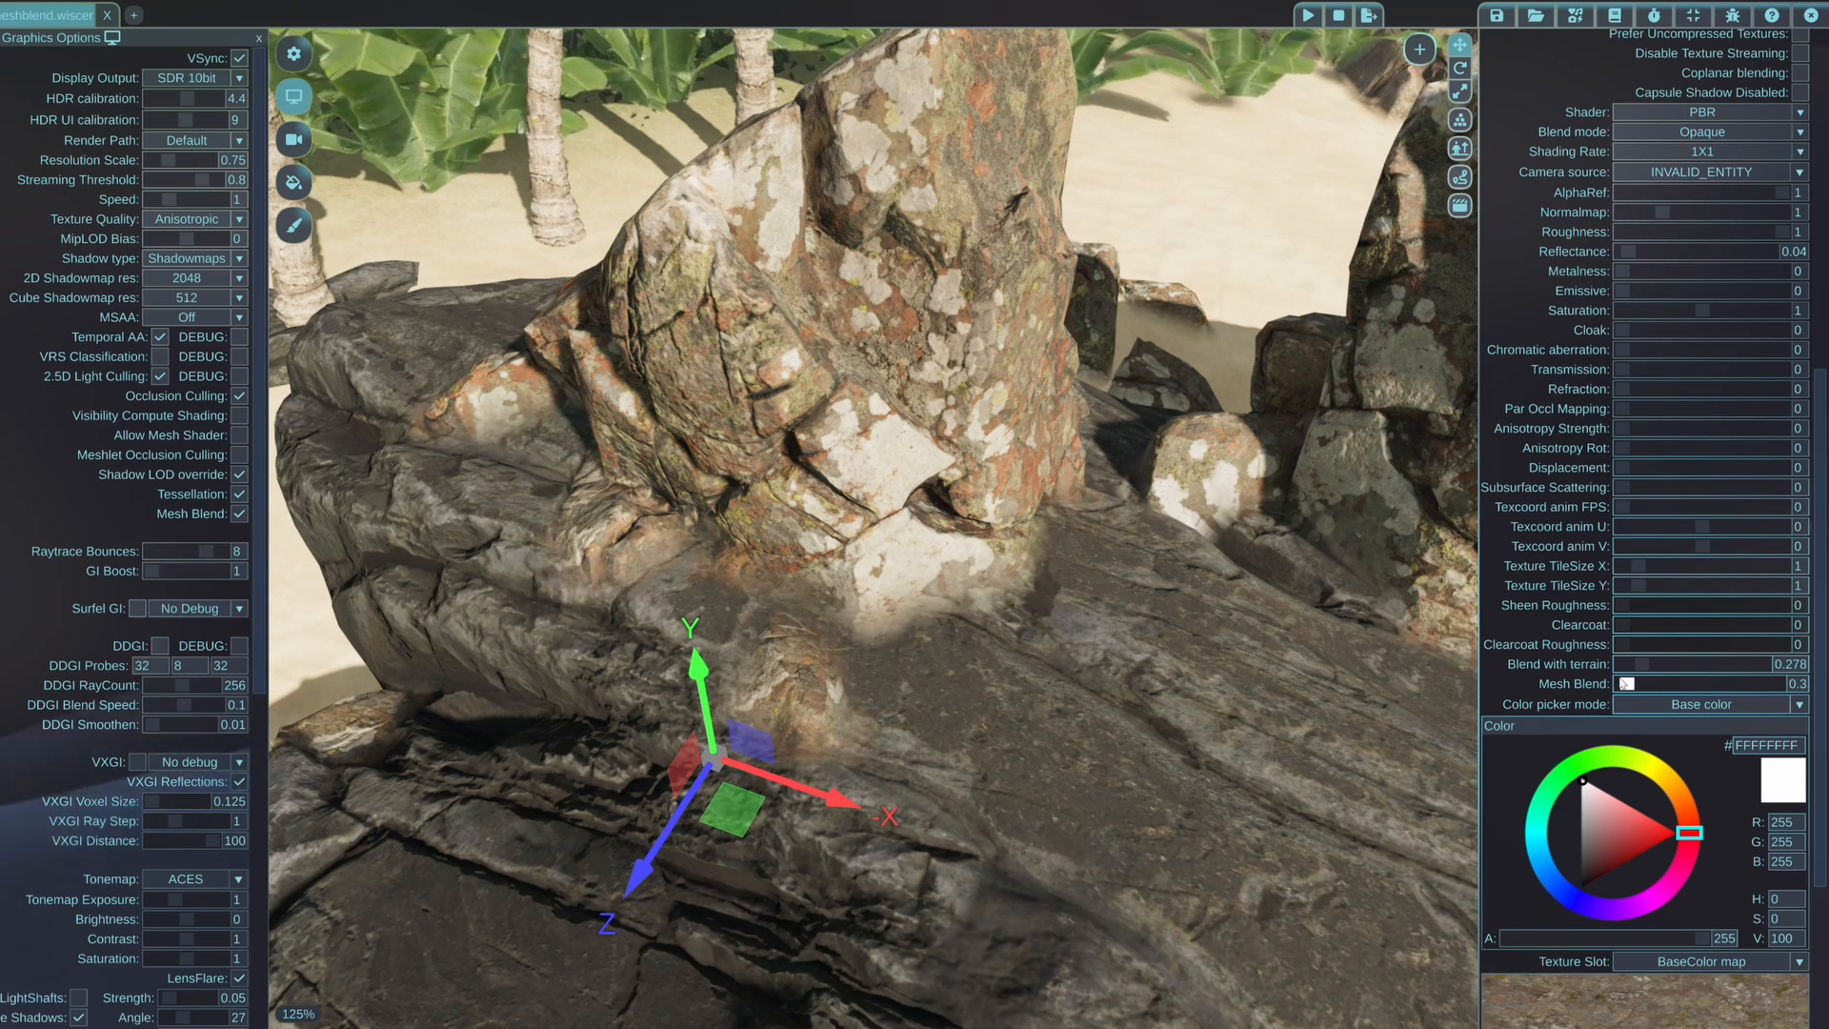
pyautogui.moveTo(1628, 683); pyautogui.dragTo(1630, 683)
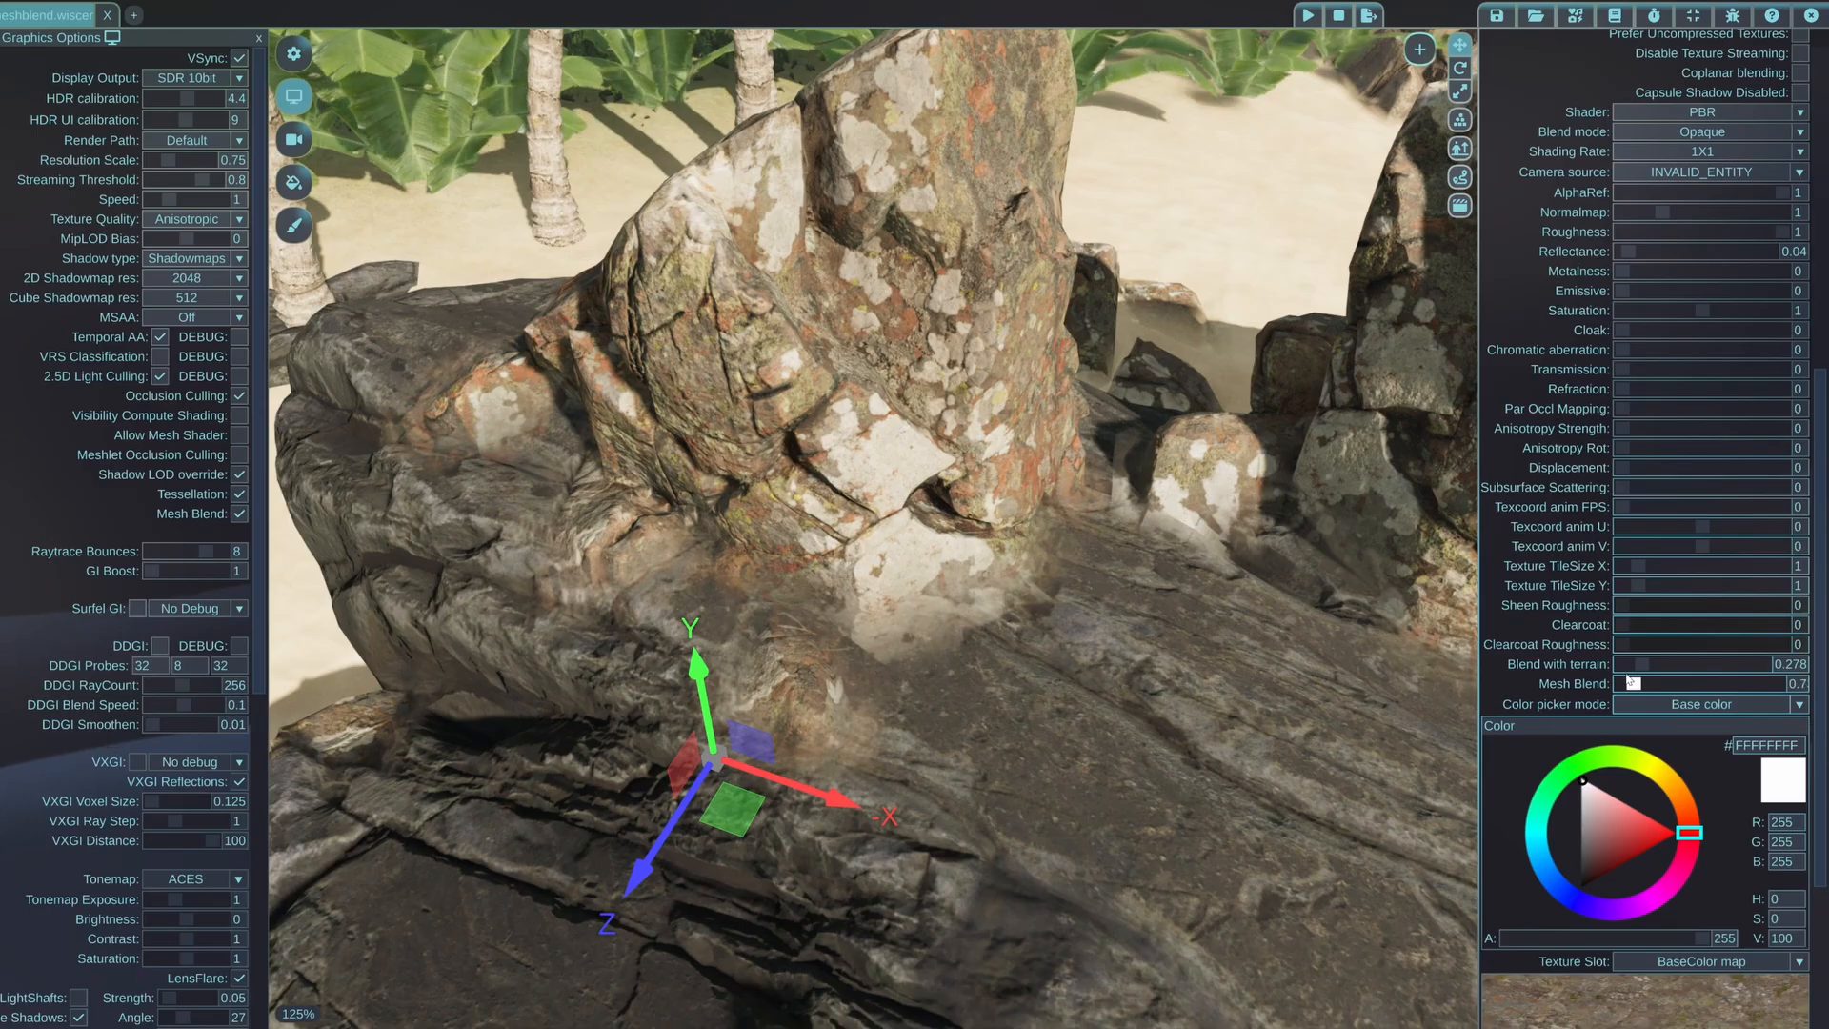
# Switch temporal anti-aliasing off and back on to compare the grain in the blended contact between the two rocks
pyautogui.click(160, 337)
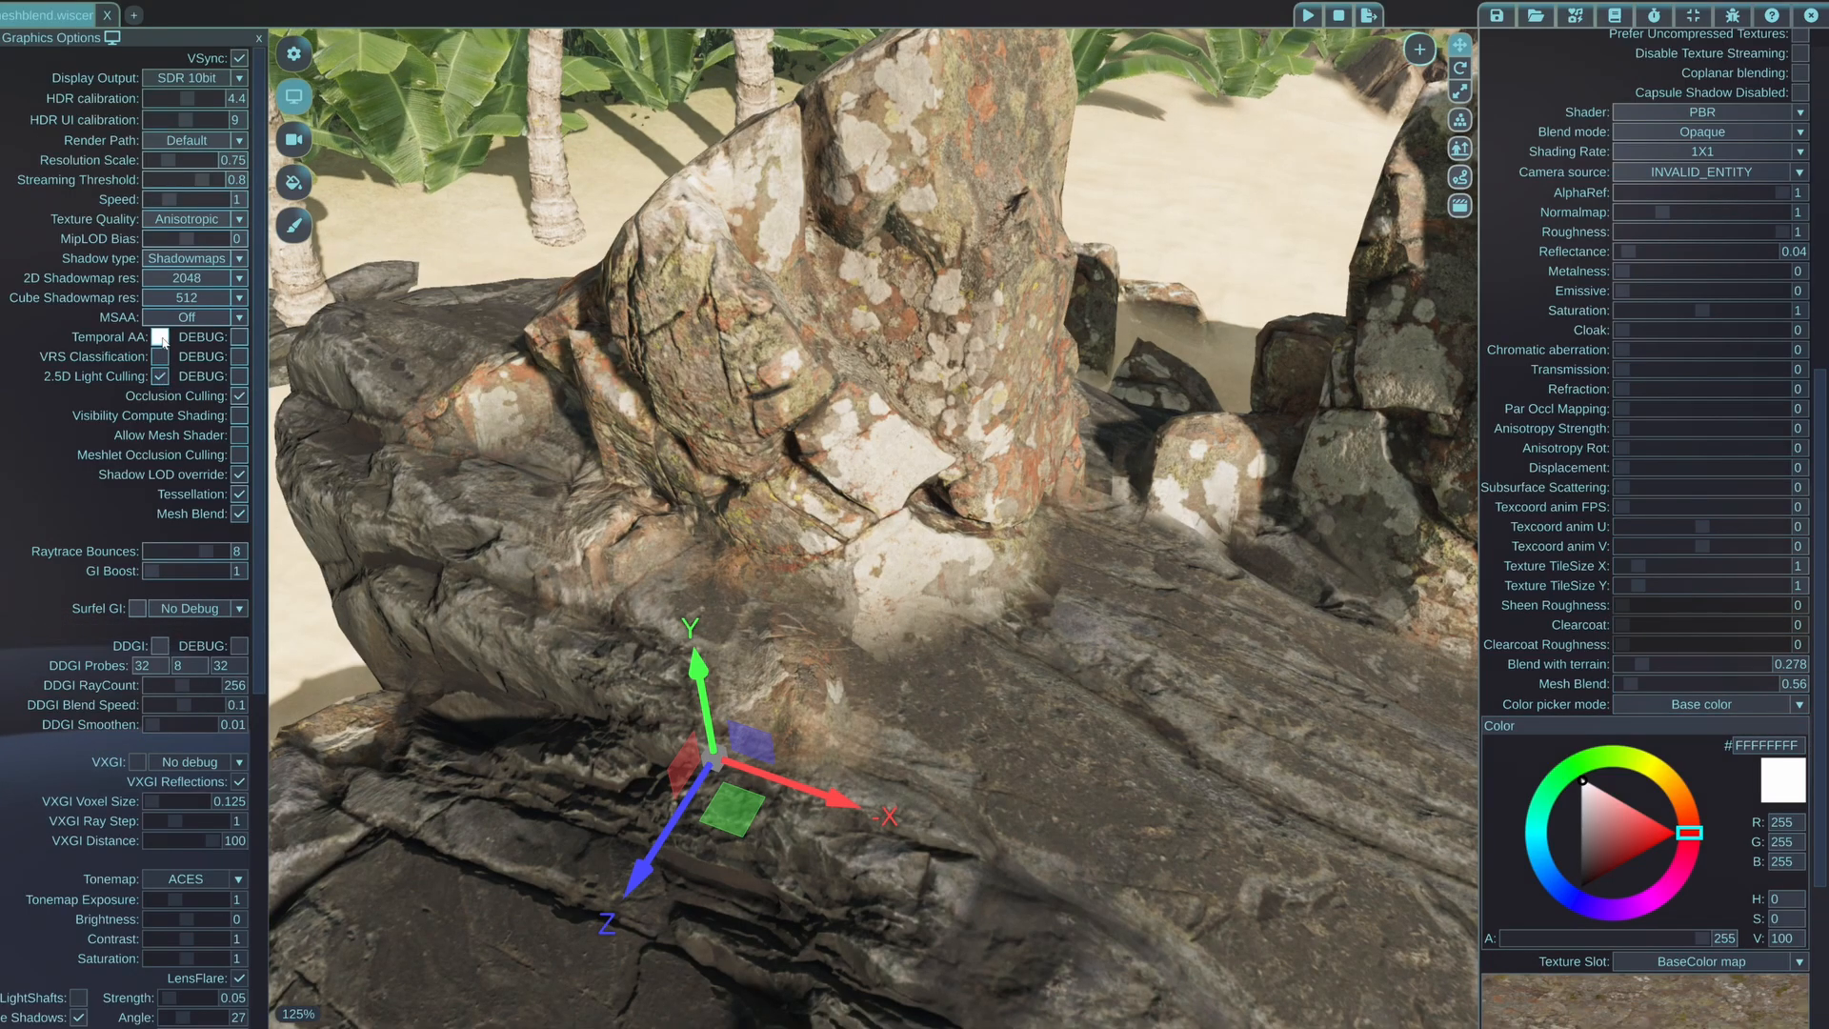
pyautogui.click(161, 338)
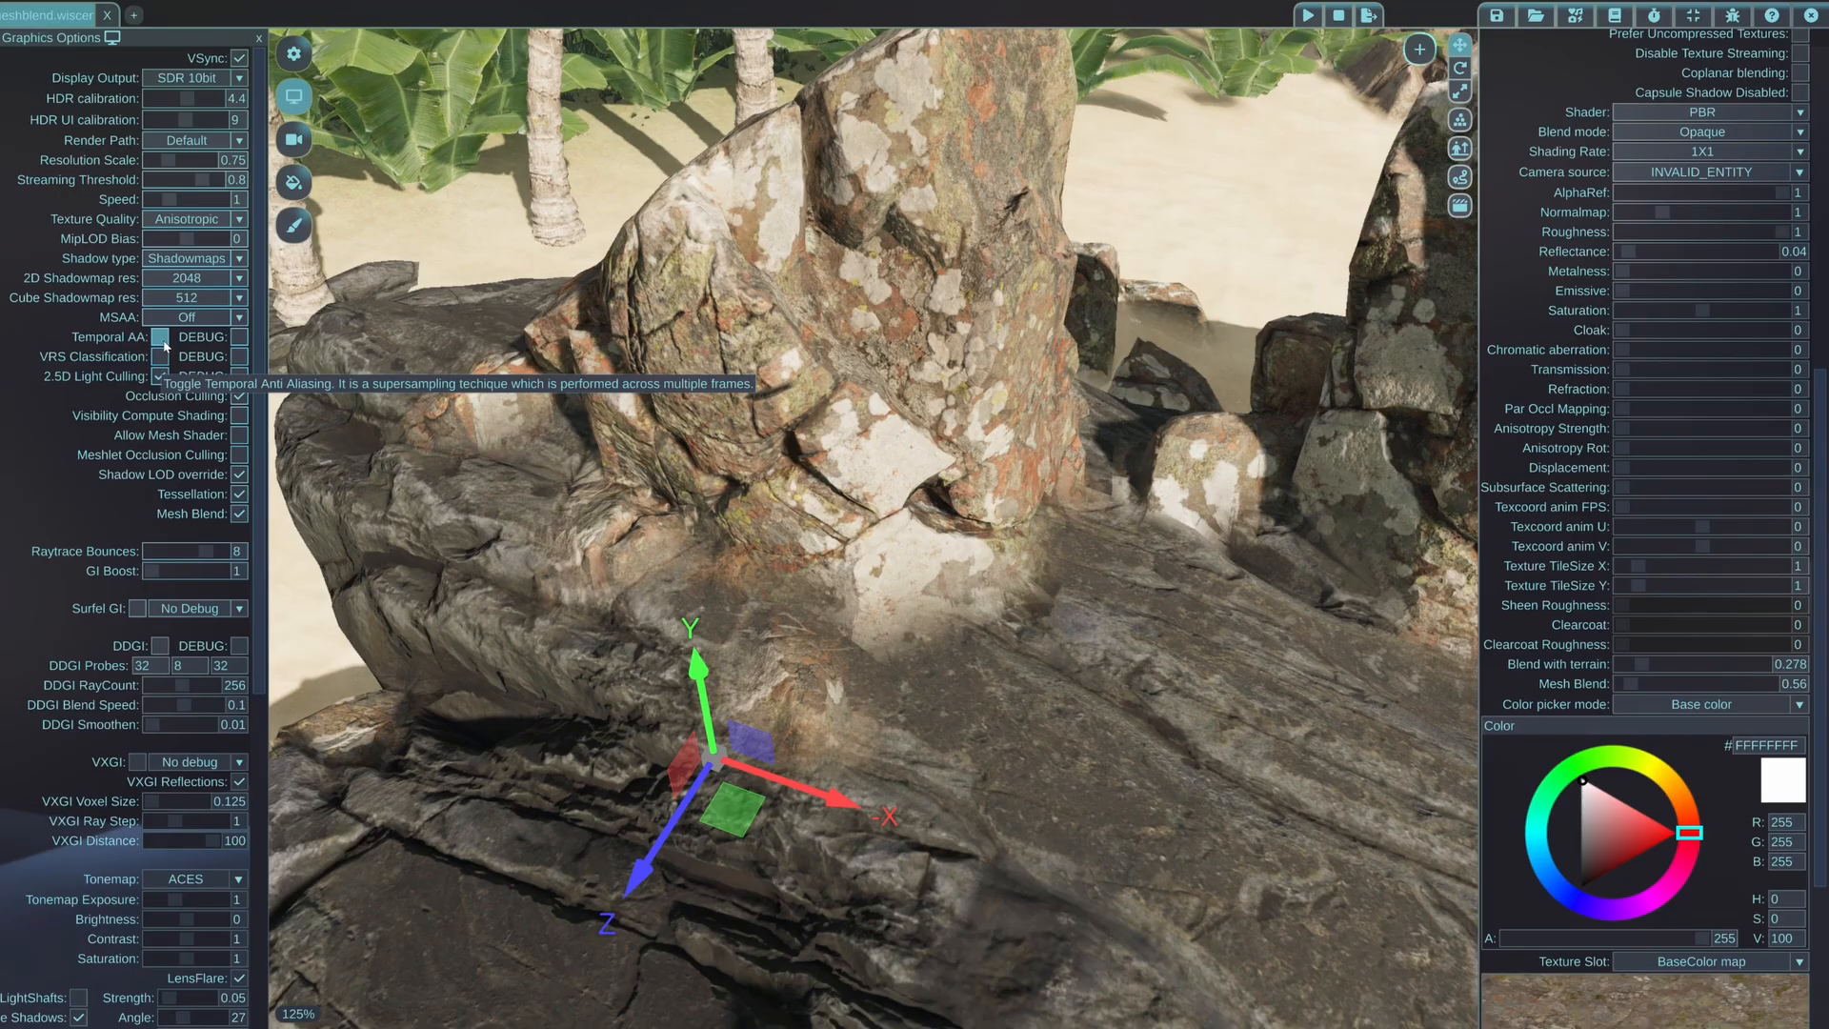
pyautogui.click(161, 338)
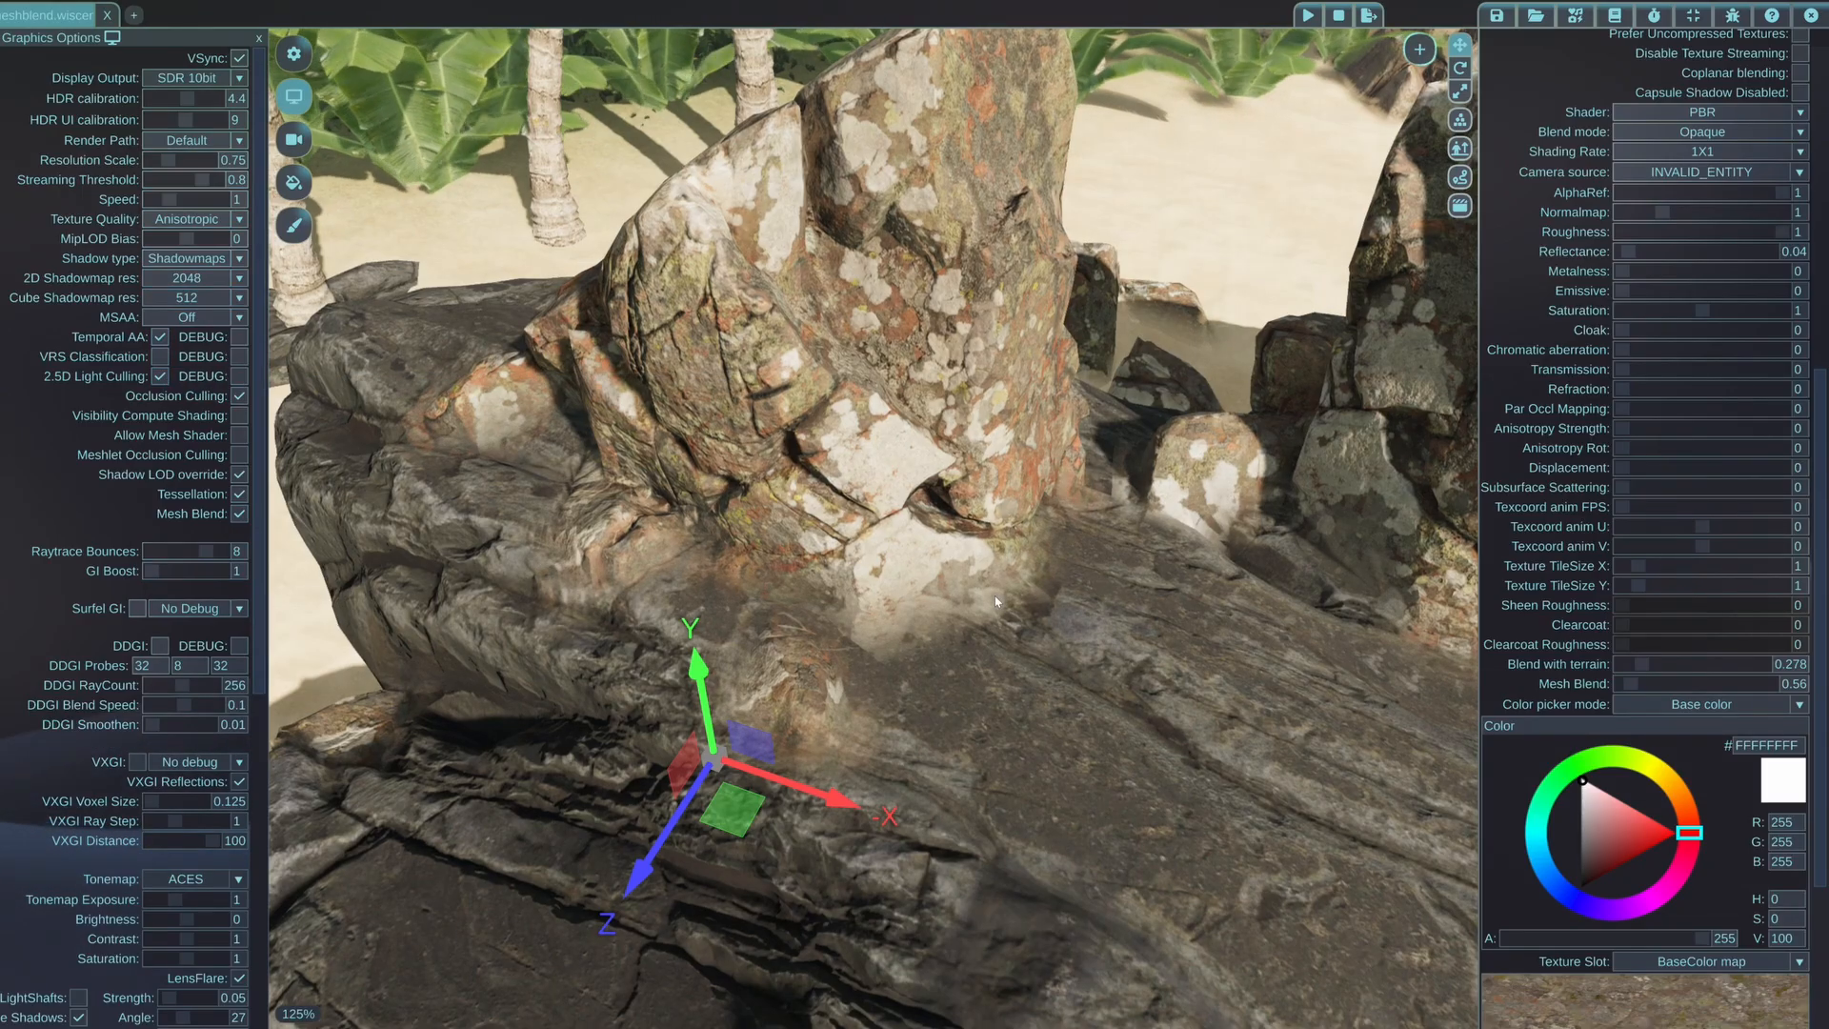
# Go along the beach to the large rusty metal slab and examine the edges where the dark rocks cut through it
pyautogui.press('s')
pyautogui.moveTo(862, 606); pyautogui.dragTo(743, 567, button='middle')
pyautogui.press('s')
pyautogui.press('a')
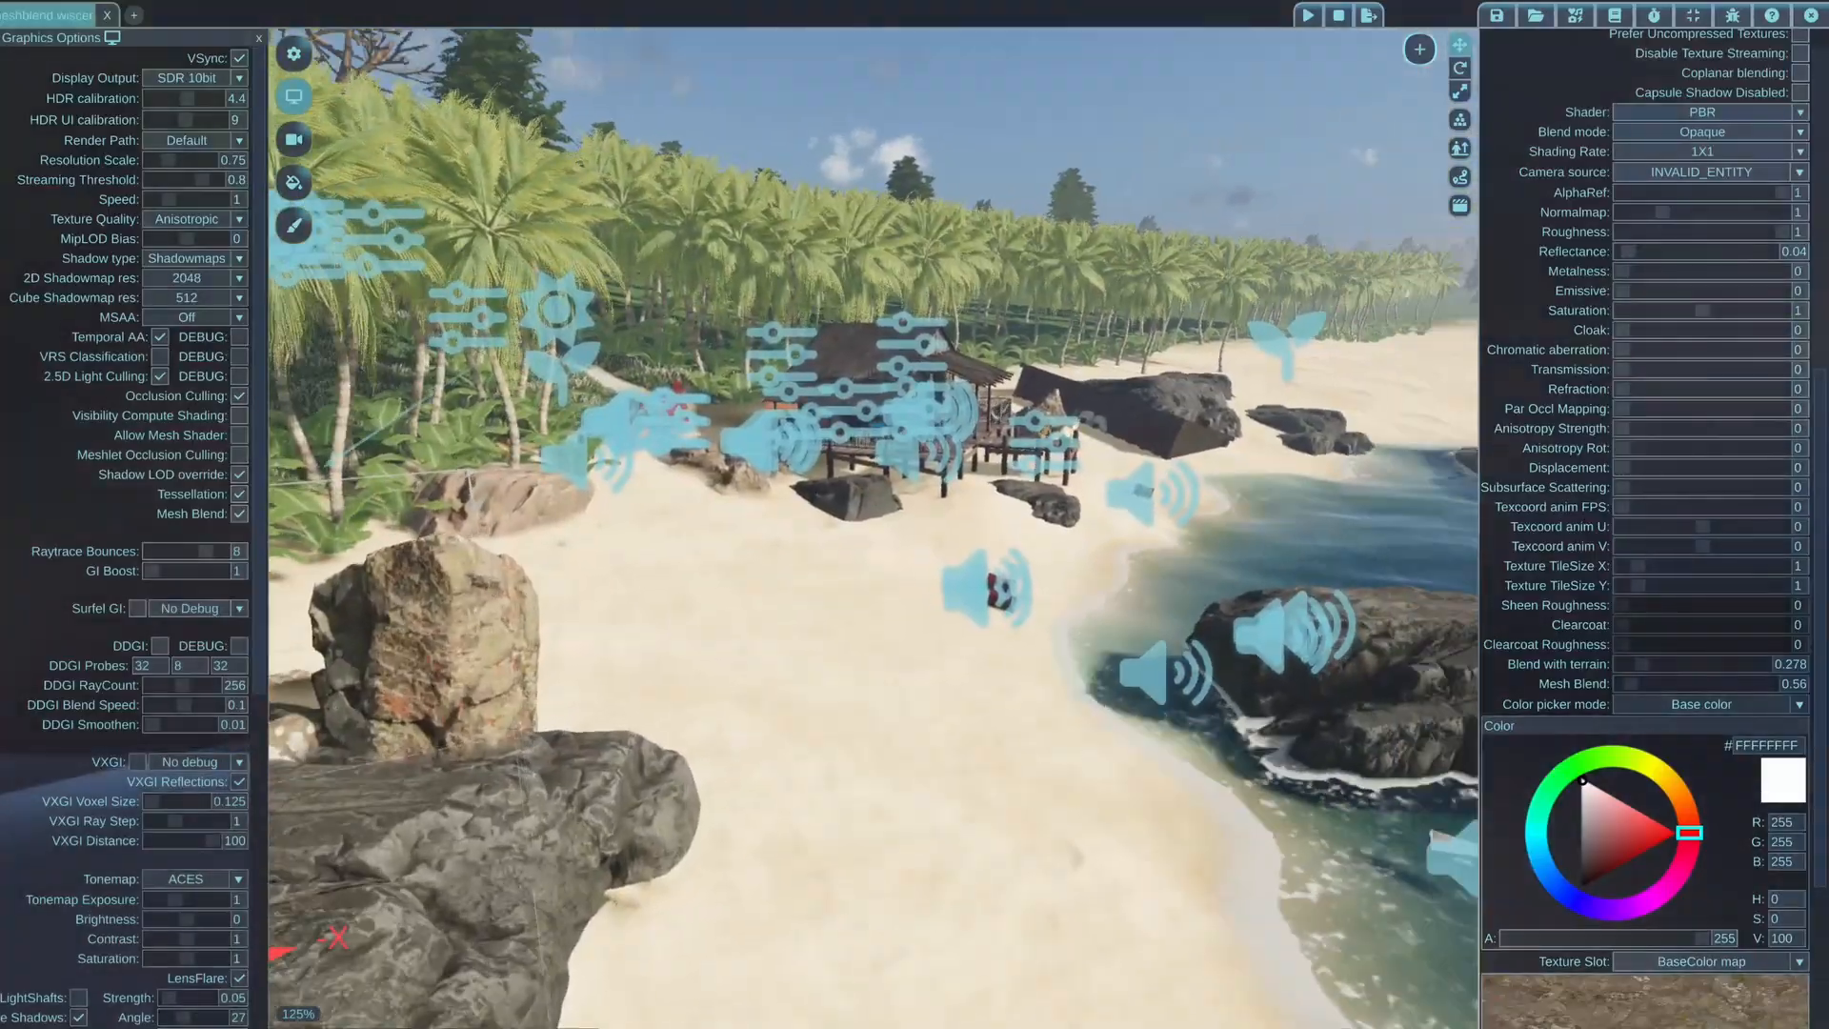
pyautogui.press('w')
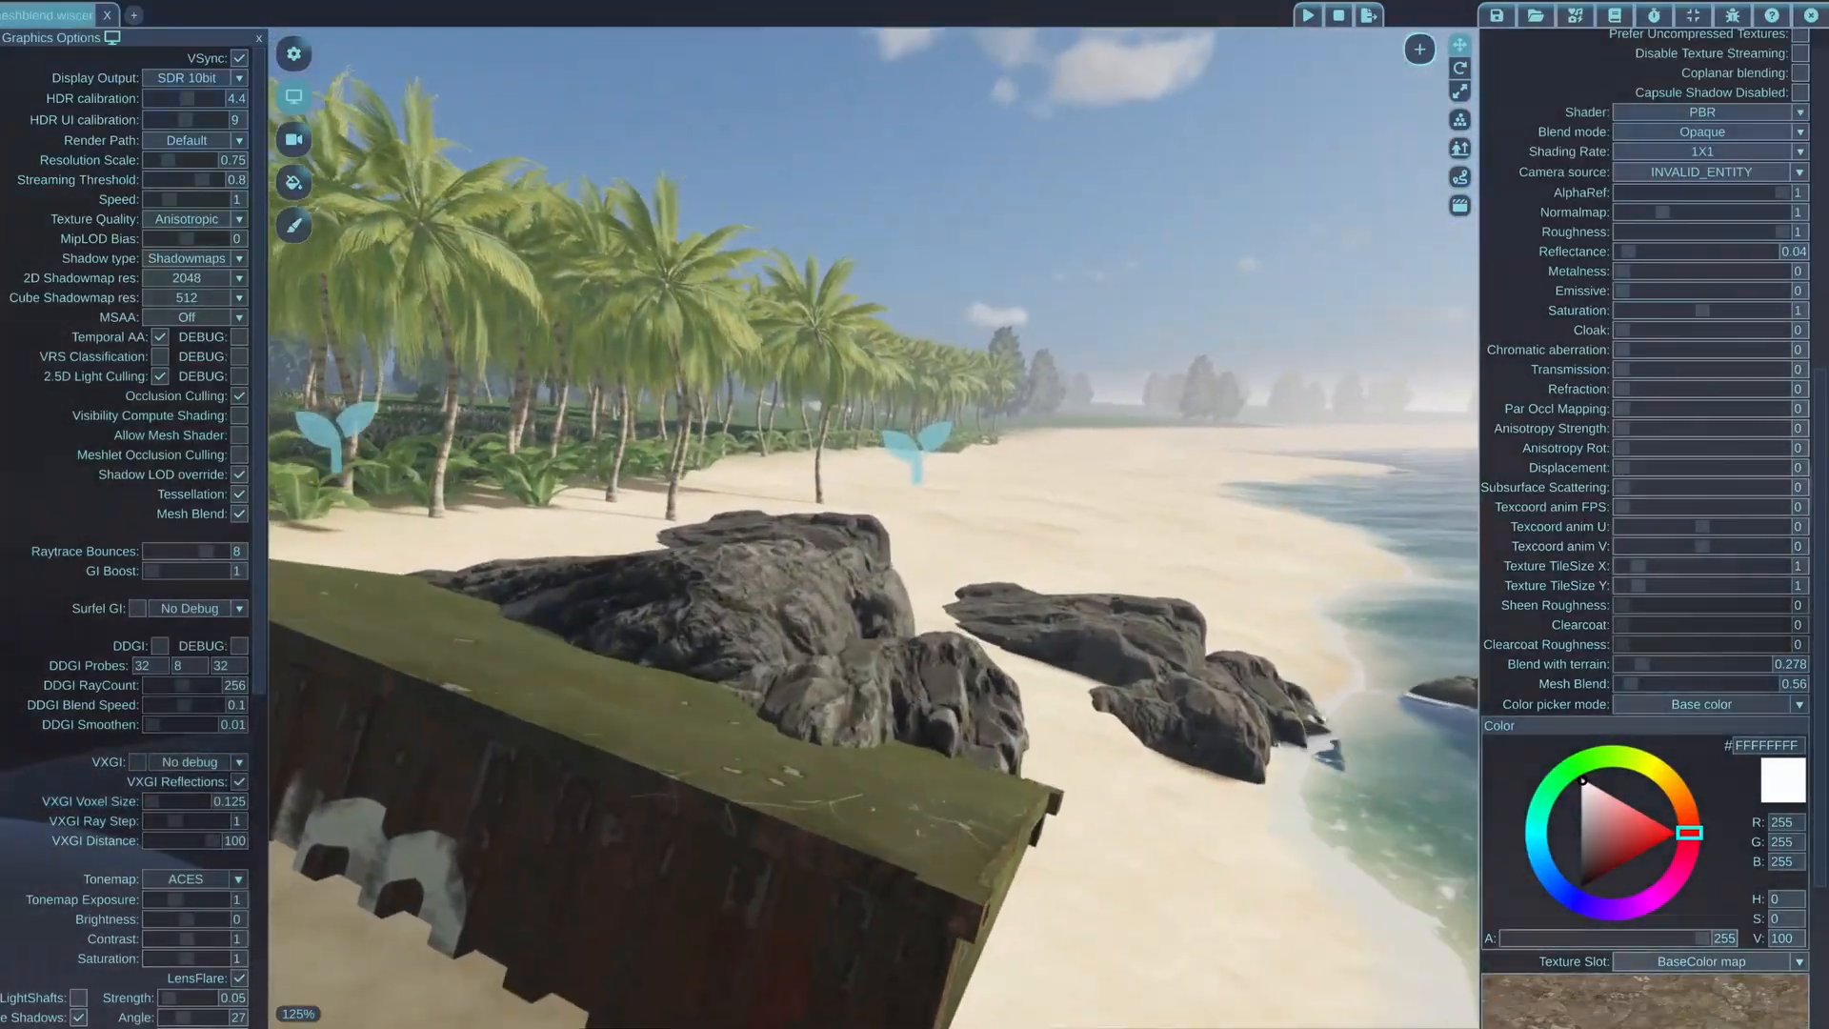
pyautogui.press('w')
pyautogui.moveTo(816, 553); pyautogui.dragTo(796, 739, button='middle')
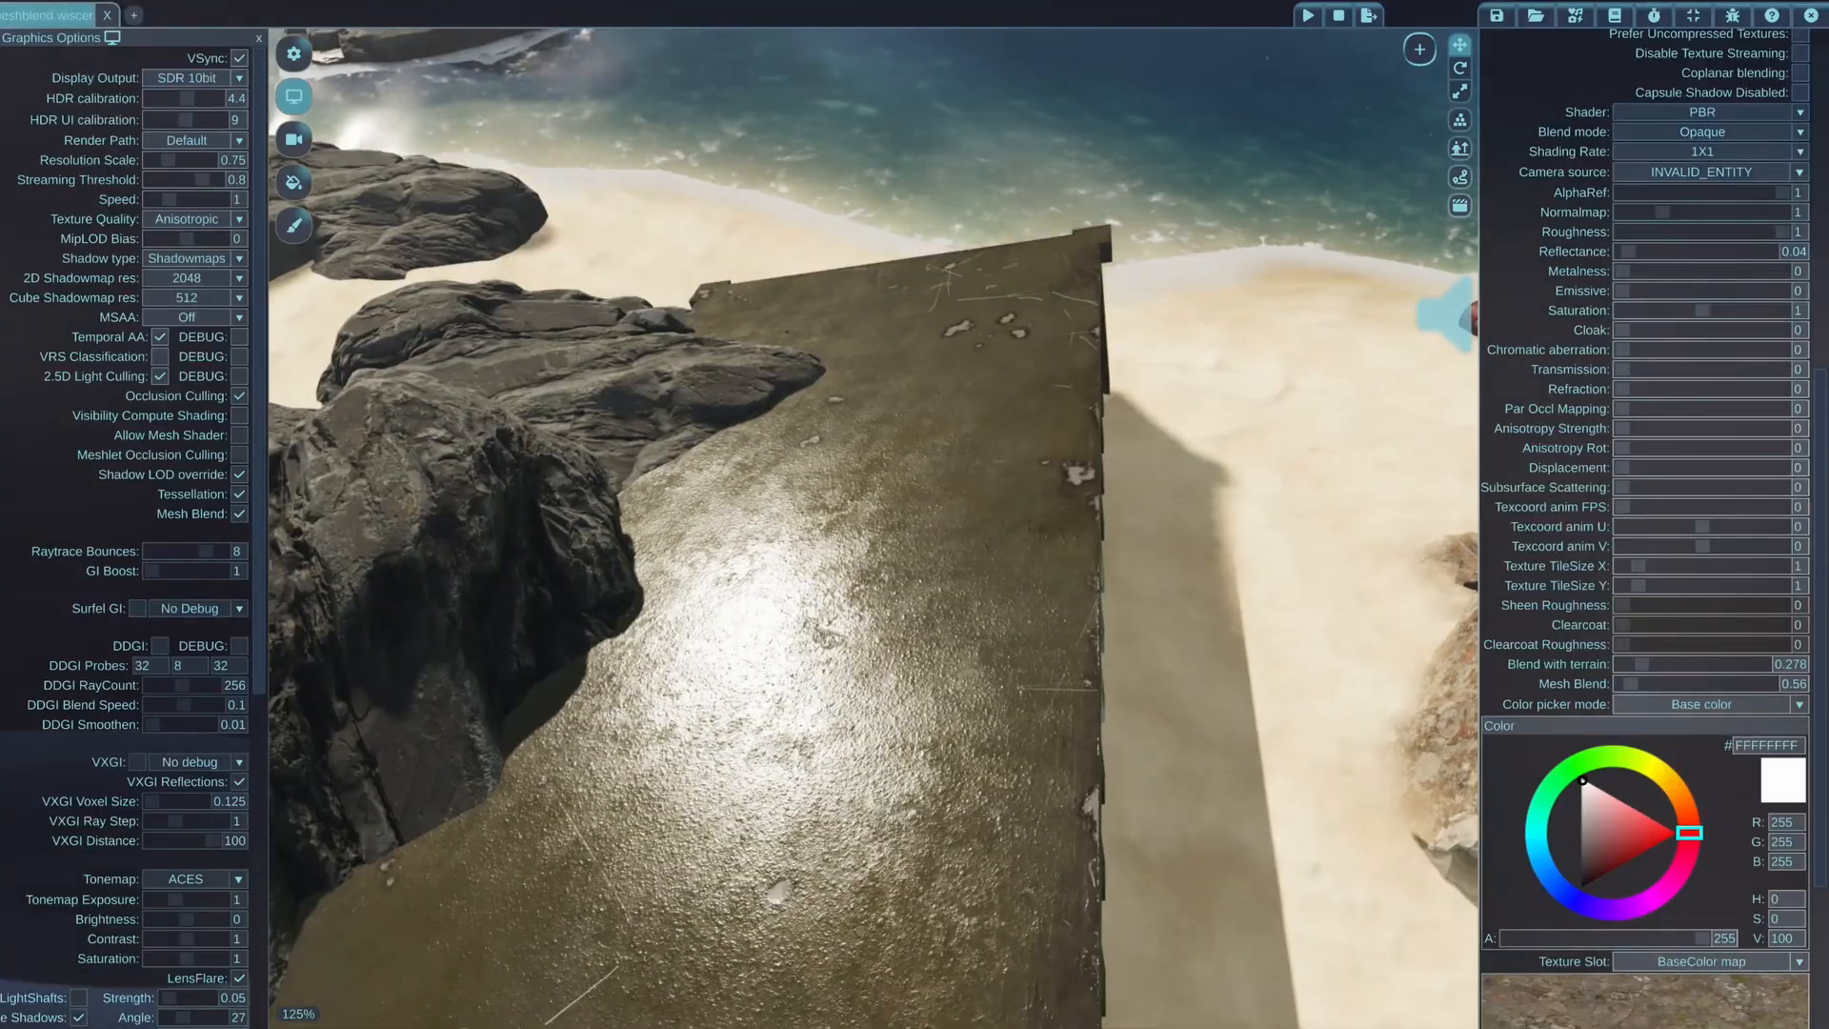
pyautogui.press('d')
pyautogui.moveTo(700, 700); pyautogui.dragTo(594, 653, button='middle')
pyautogui.press('a')
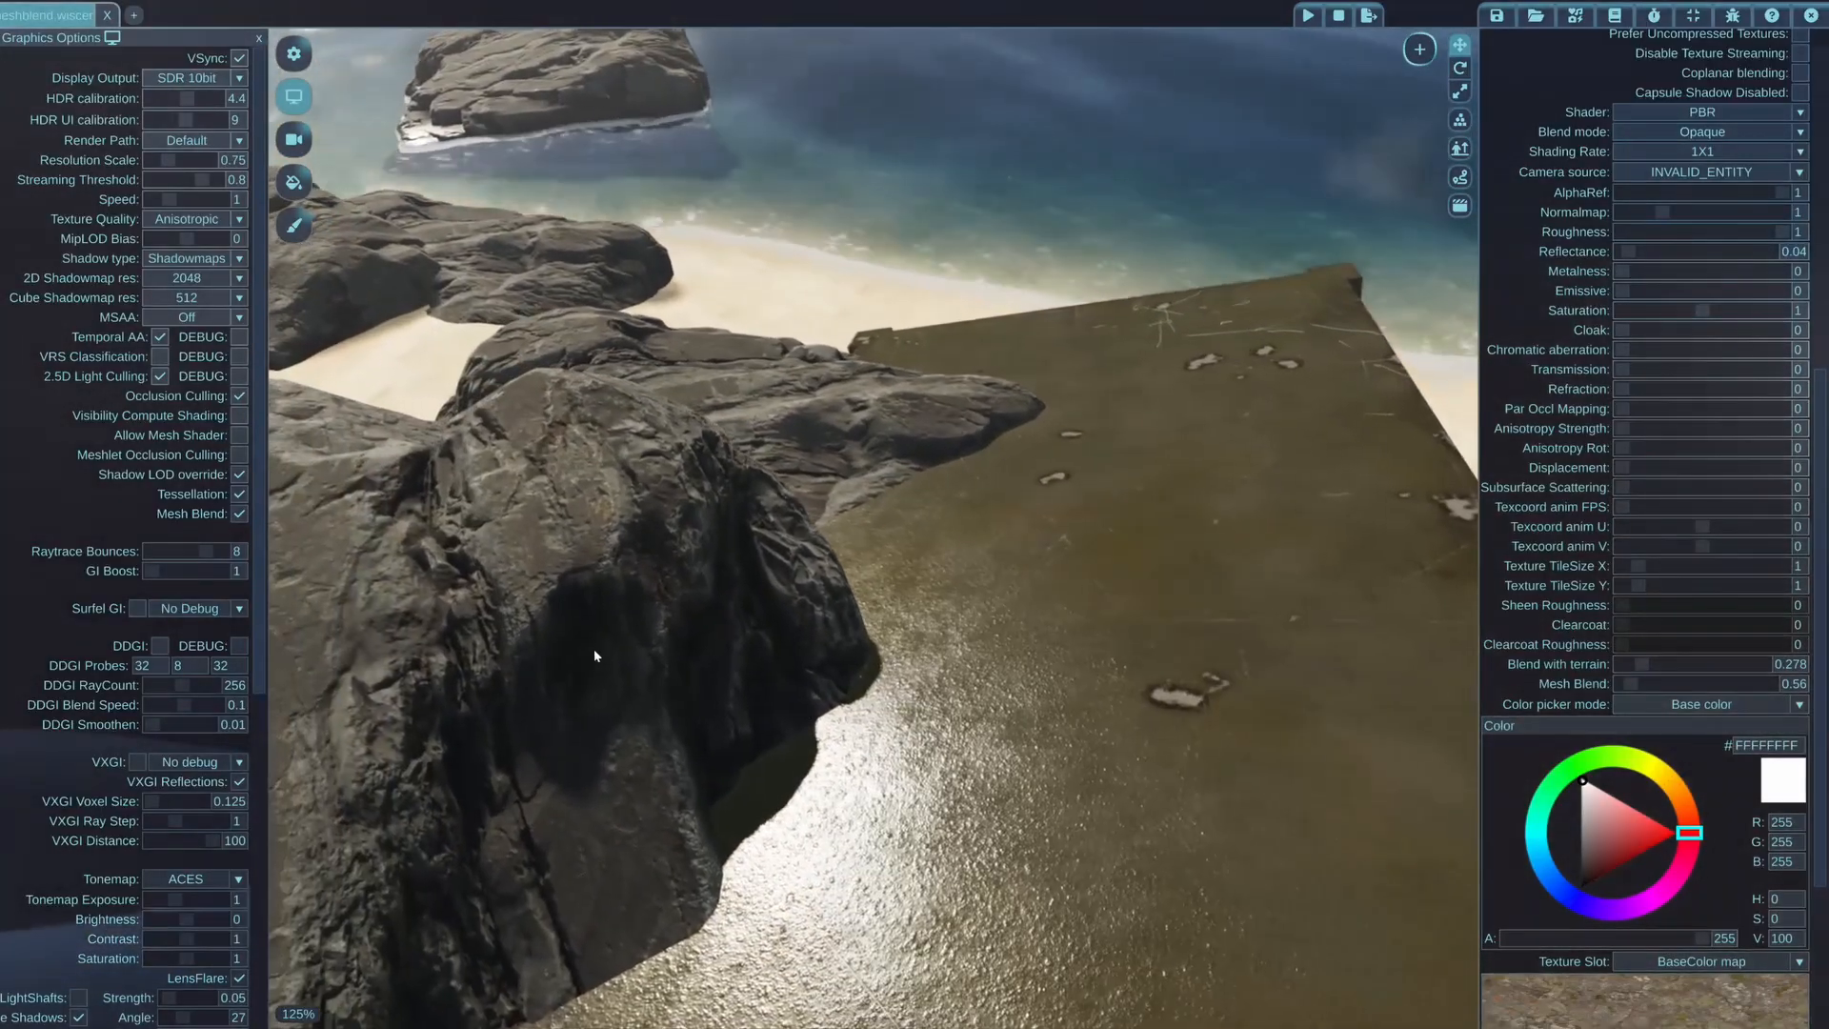
pyautogui.press('s')
pyautogui.moveTo(794, 663); pyautogui.dragTo(812, 690, button='middle')
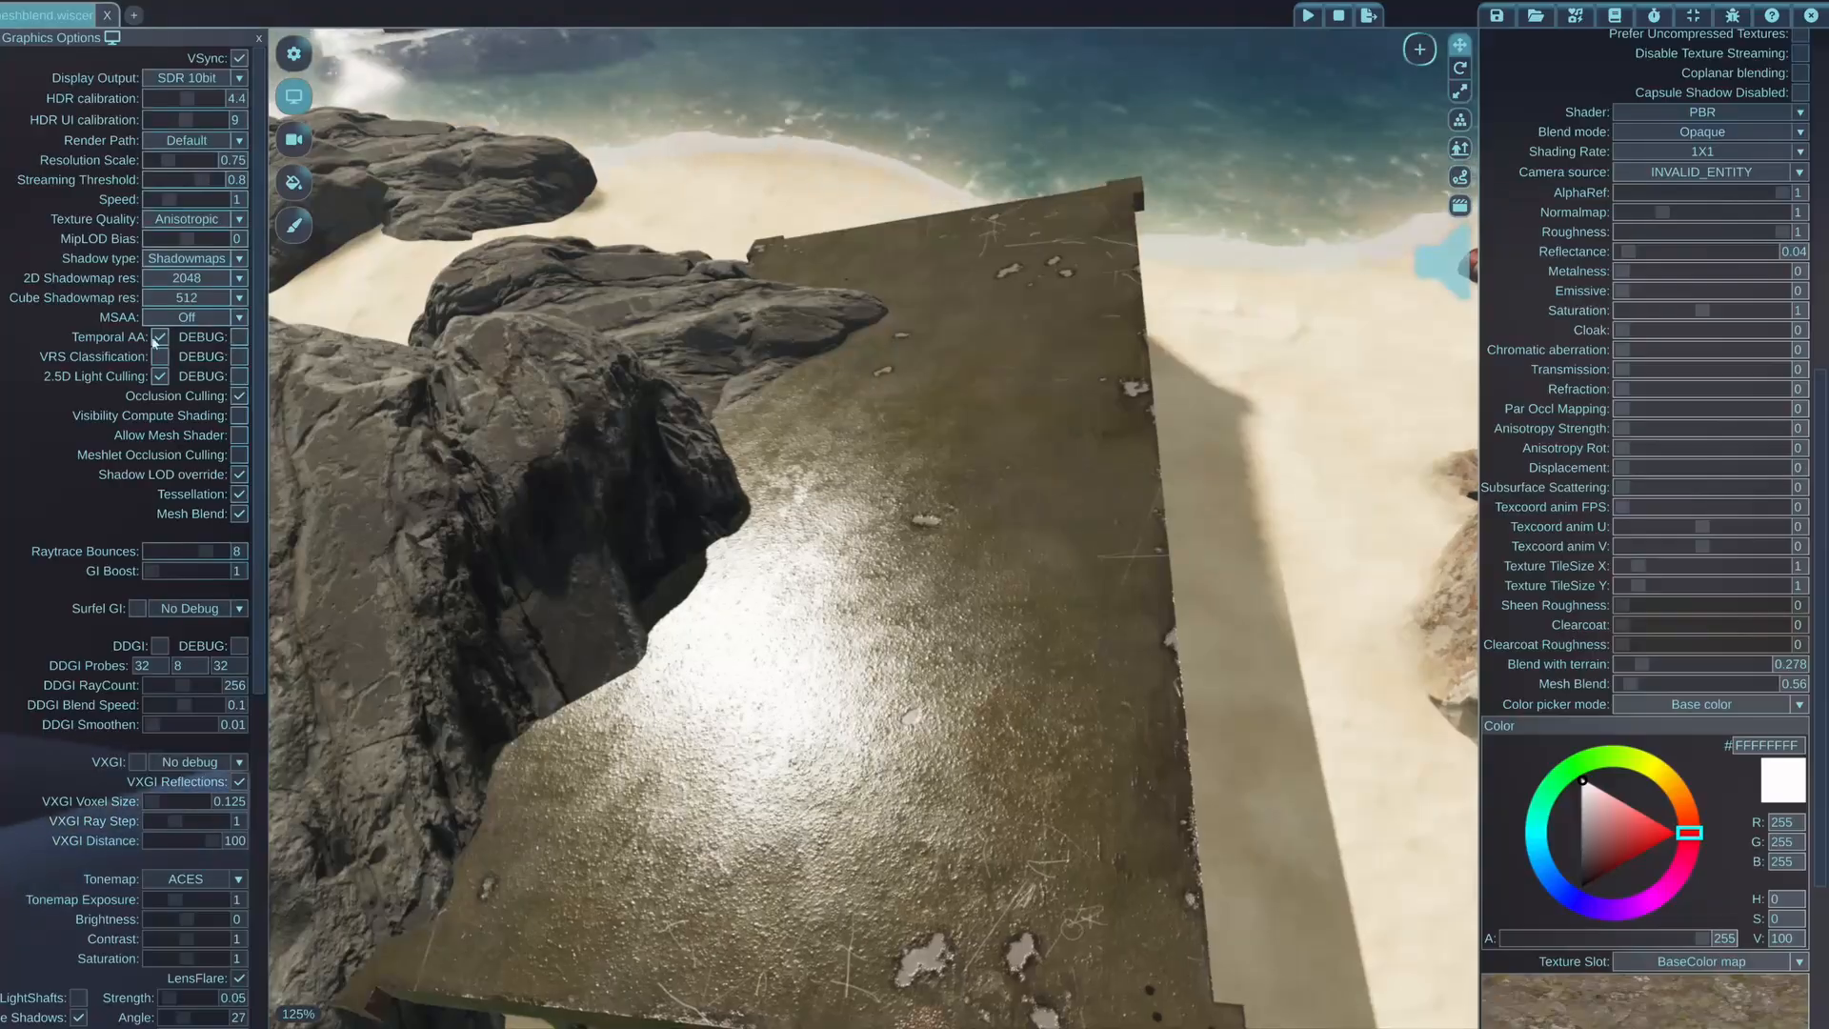
pyautogui.press('a')
pyautogui.moveTo(810, 610); pyautogui.dragTo(696, 548, button='middle')
pyautogui.press('d')
pyautogui.press('a')
pyautogui.press('w')
pyautogui.press('s')
# Select the rusty metal slab and raise its material's Mesh Blend to 1.27
pyautogui.click(1010, 596)
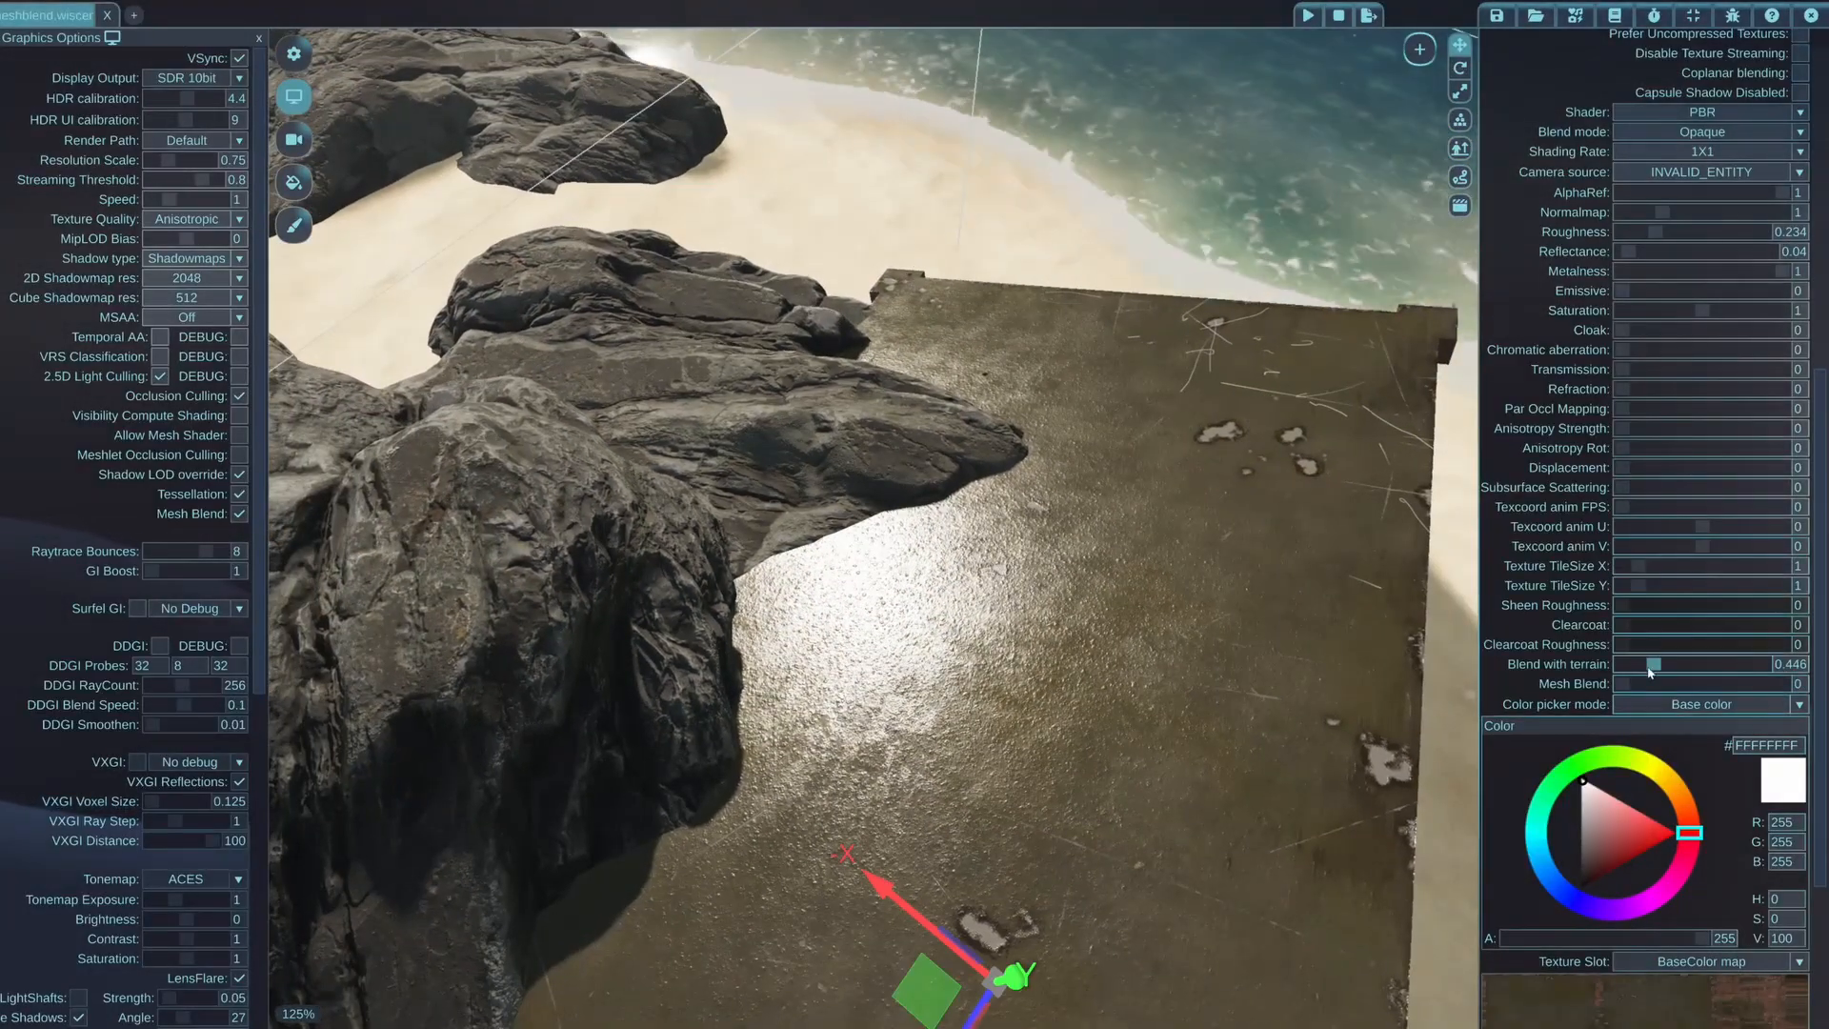
pyautogui.moveTo(1625, 686)
pyautogui.mouseDown()
pyautogui.moveTo(1680, 684)
pyautogui.moveTo(1643, 684)
pyautogui.mouseUp()
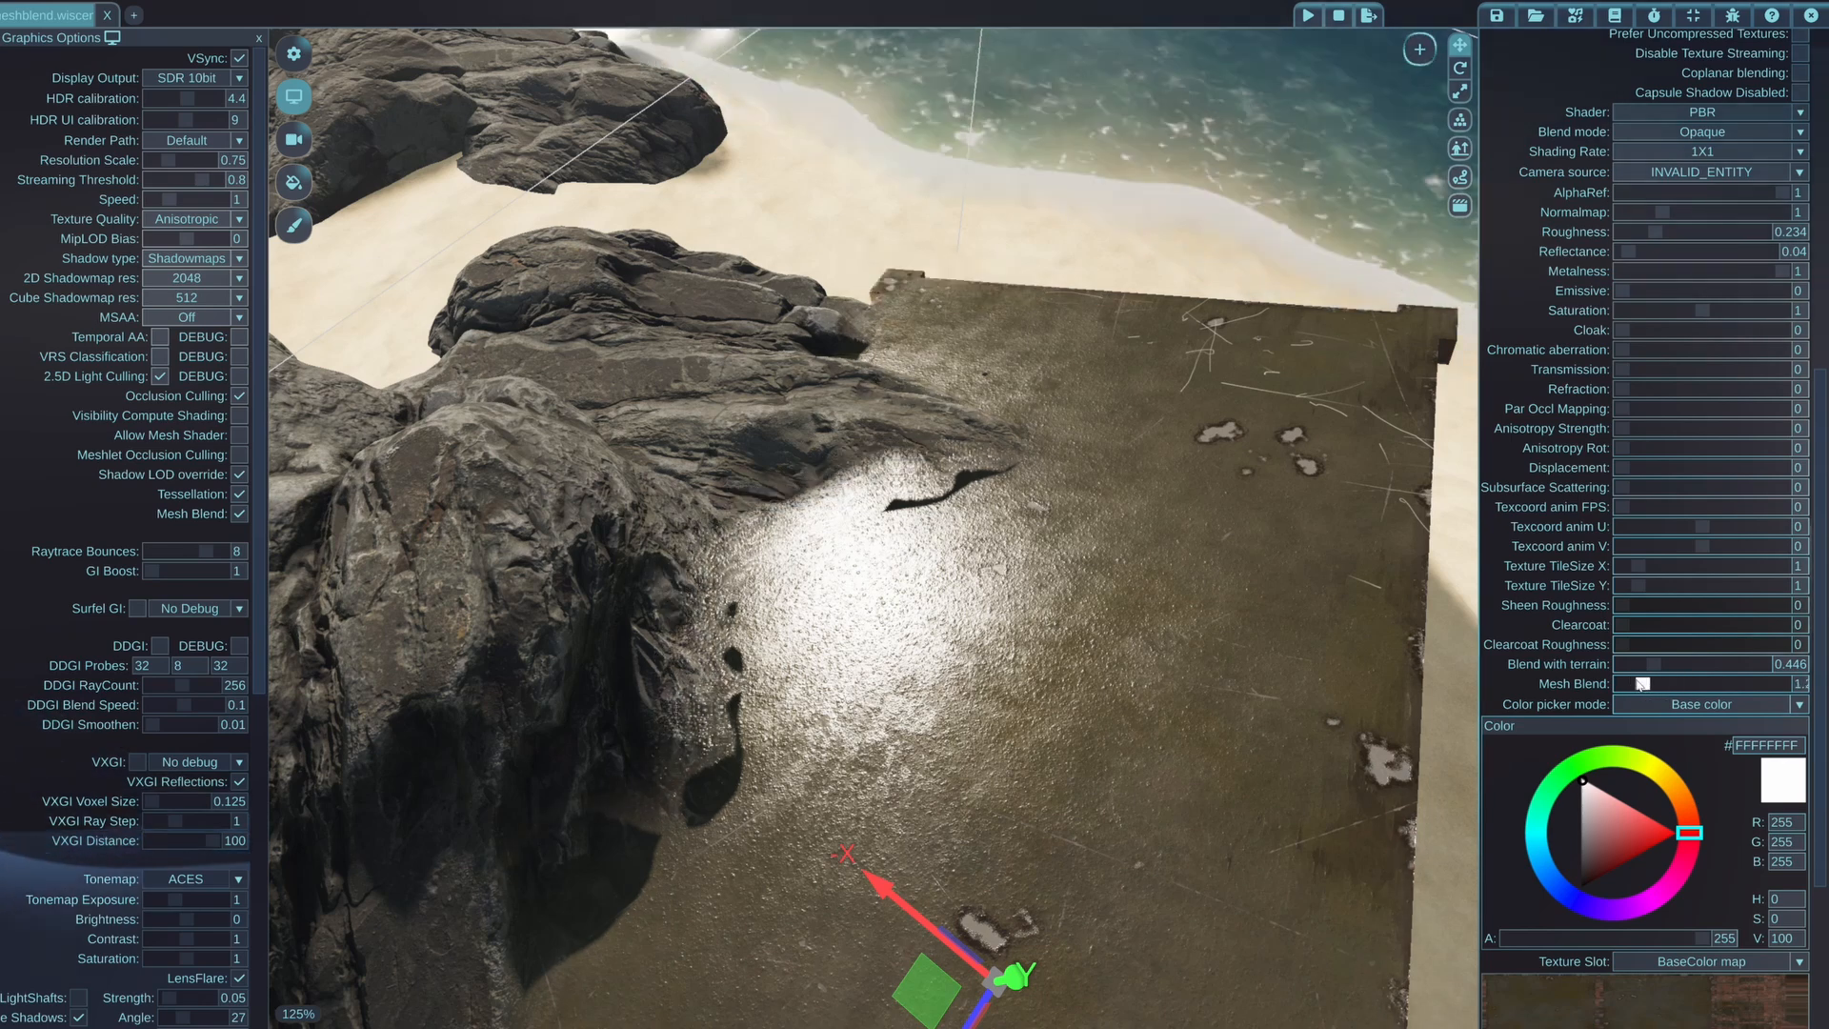
pyautogui.moveTo(1135, 604); pyautogui.dragTo(919, 679, button='middle')
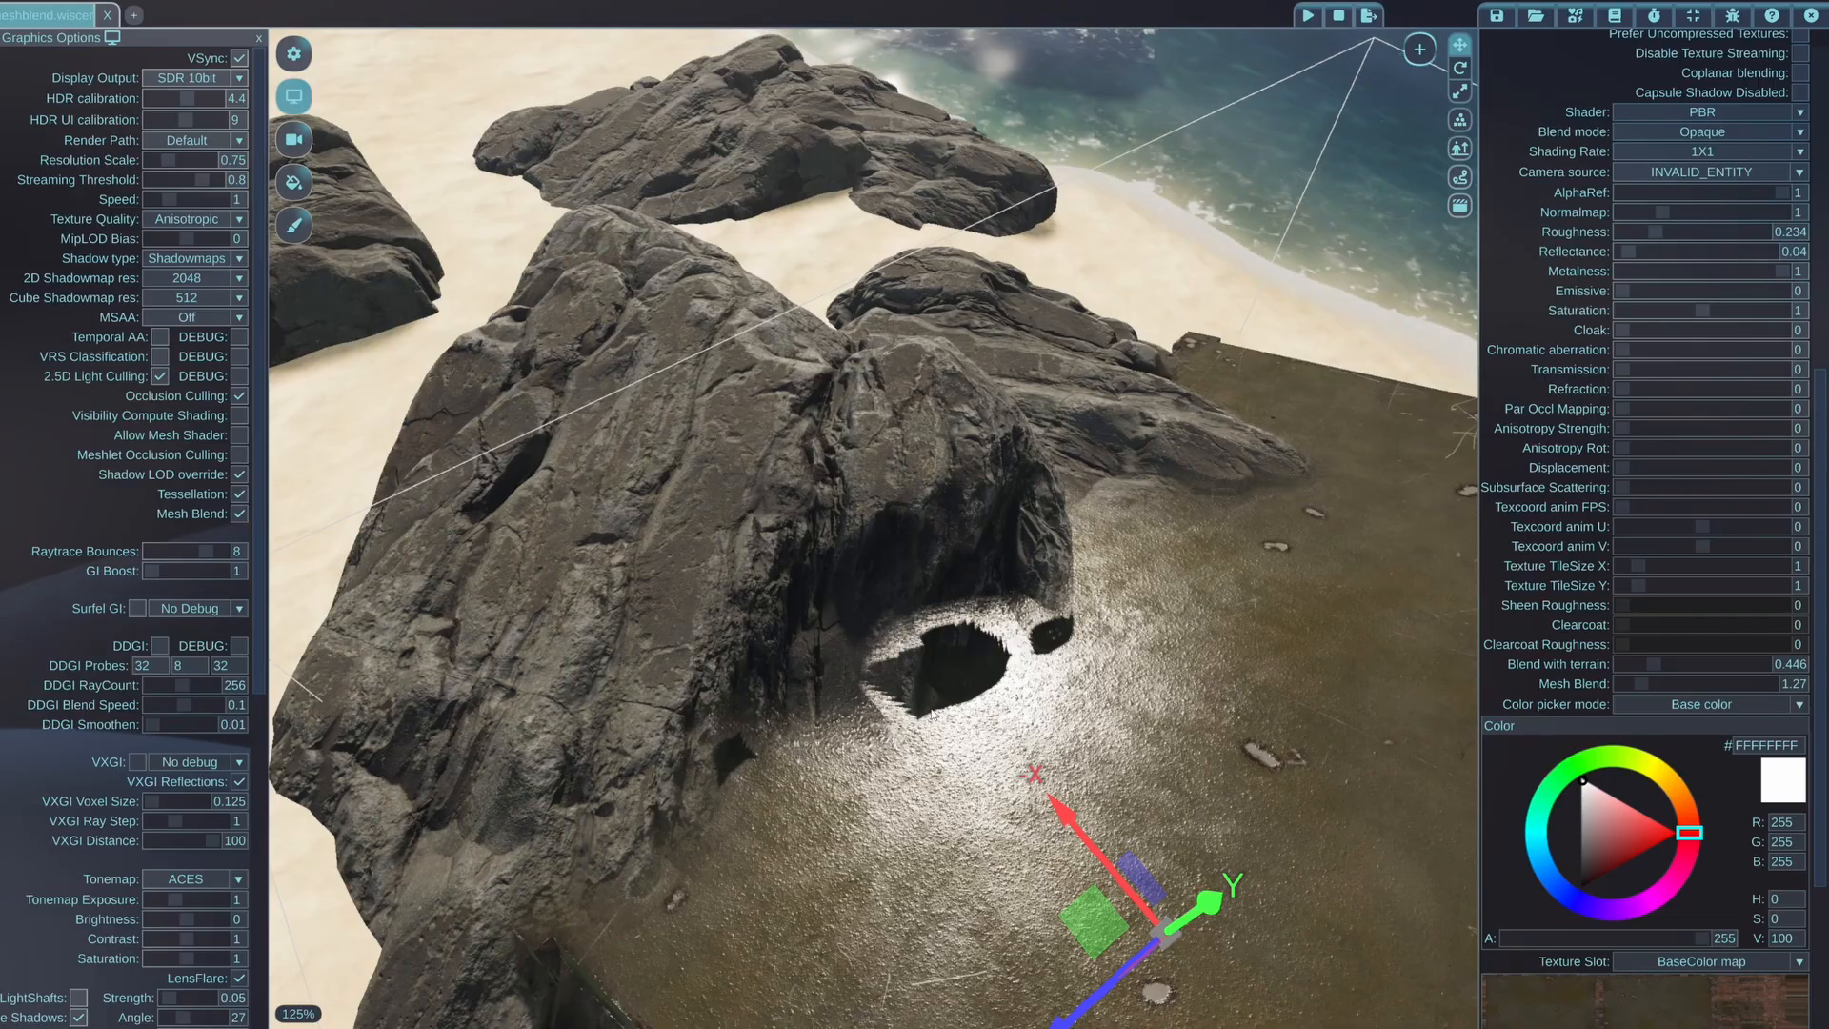
# Examine the metal slab's blend with the dark rocks from several sides, with temporal anti-aliasing turned on for comparison
pyautogui.moveTo(932, 713); pyautogui.dragTo(931, 714, button='middle')
pyautogui.moveTo(448, 536); pyautogui.dragTo(447, 527, button='middle')
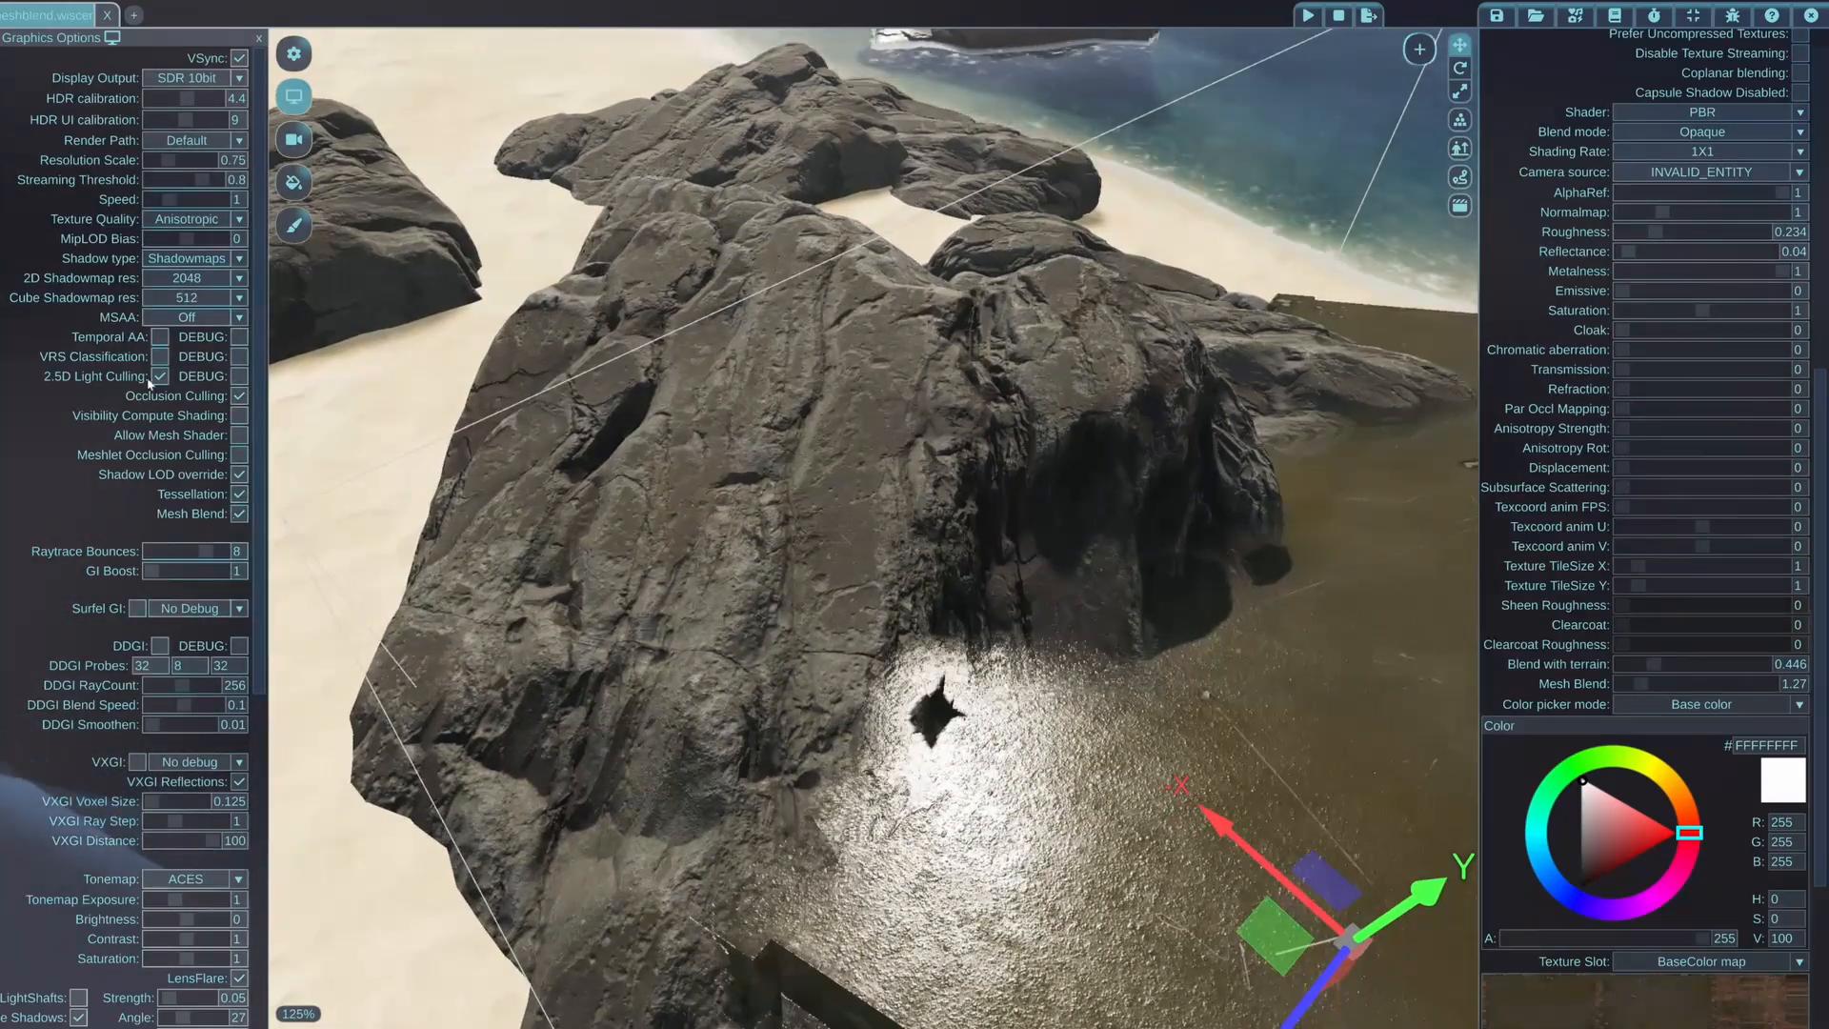
pyautogui.click(159, 340)
pyautogui.moveTo(609, 476); pyautogui.dragTo(390, 583, button='middle')
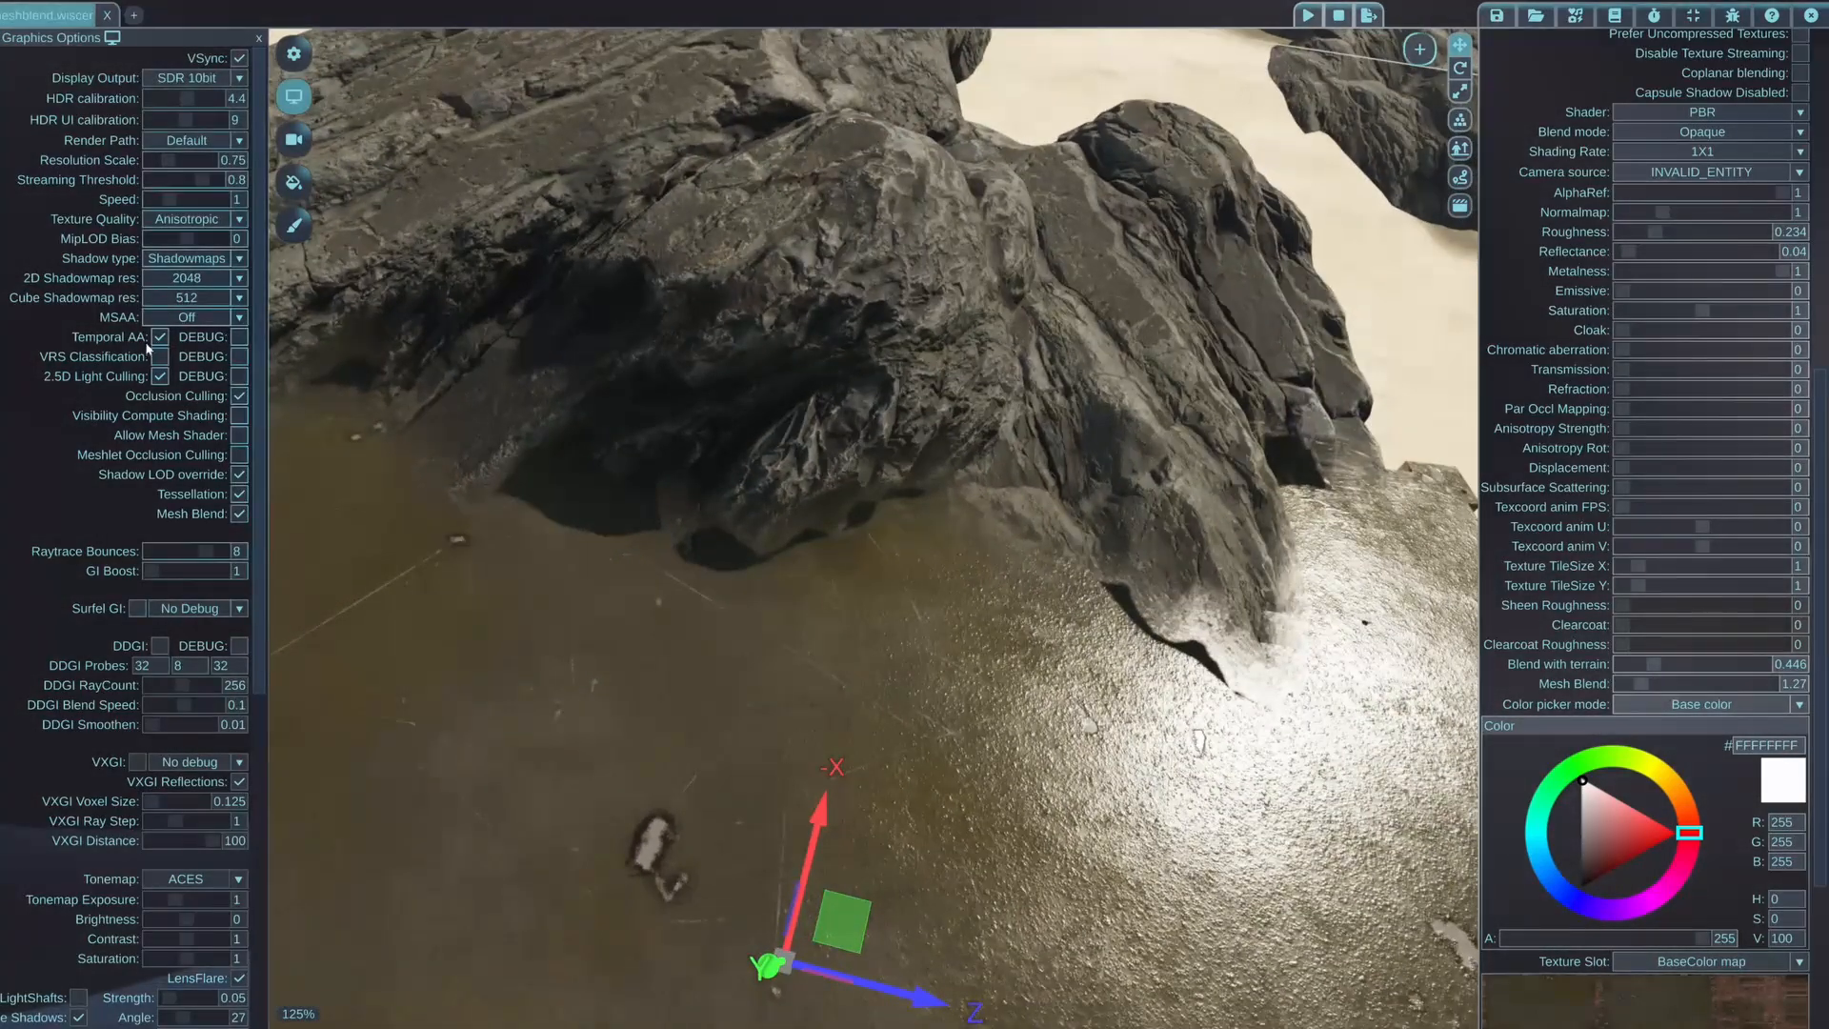
pyautogui.moveTo(1138, 596); pyautogui.dragTo(809, 472, button='middle')
pyautogui.moveTo(1146, 667); pyautogui.dragTo(1229, 643, button='middle')
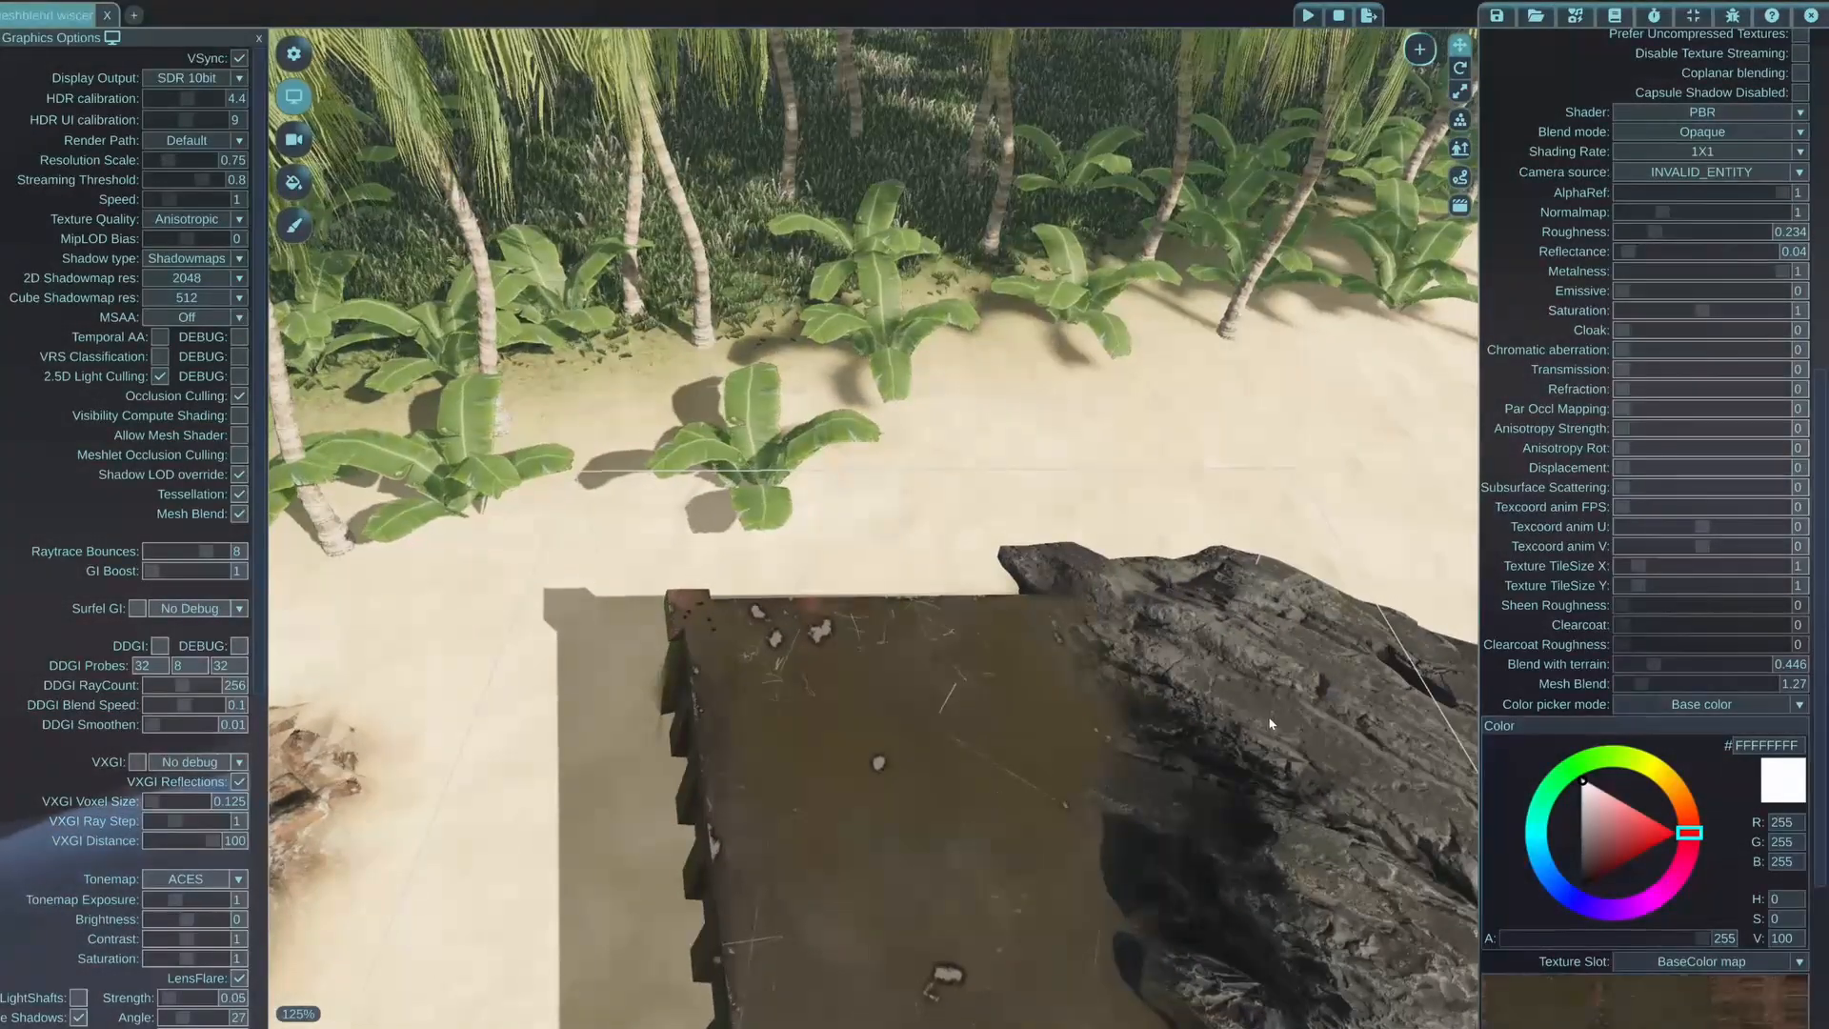
# Select the dark rock beside the metal slab and move it to the slab's inland end
pyautogui.click(1270, 724)
pyautogui.moveTo(1206, 802); pyautogui.dragTo(922, 610)
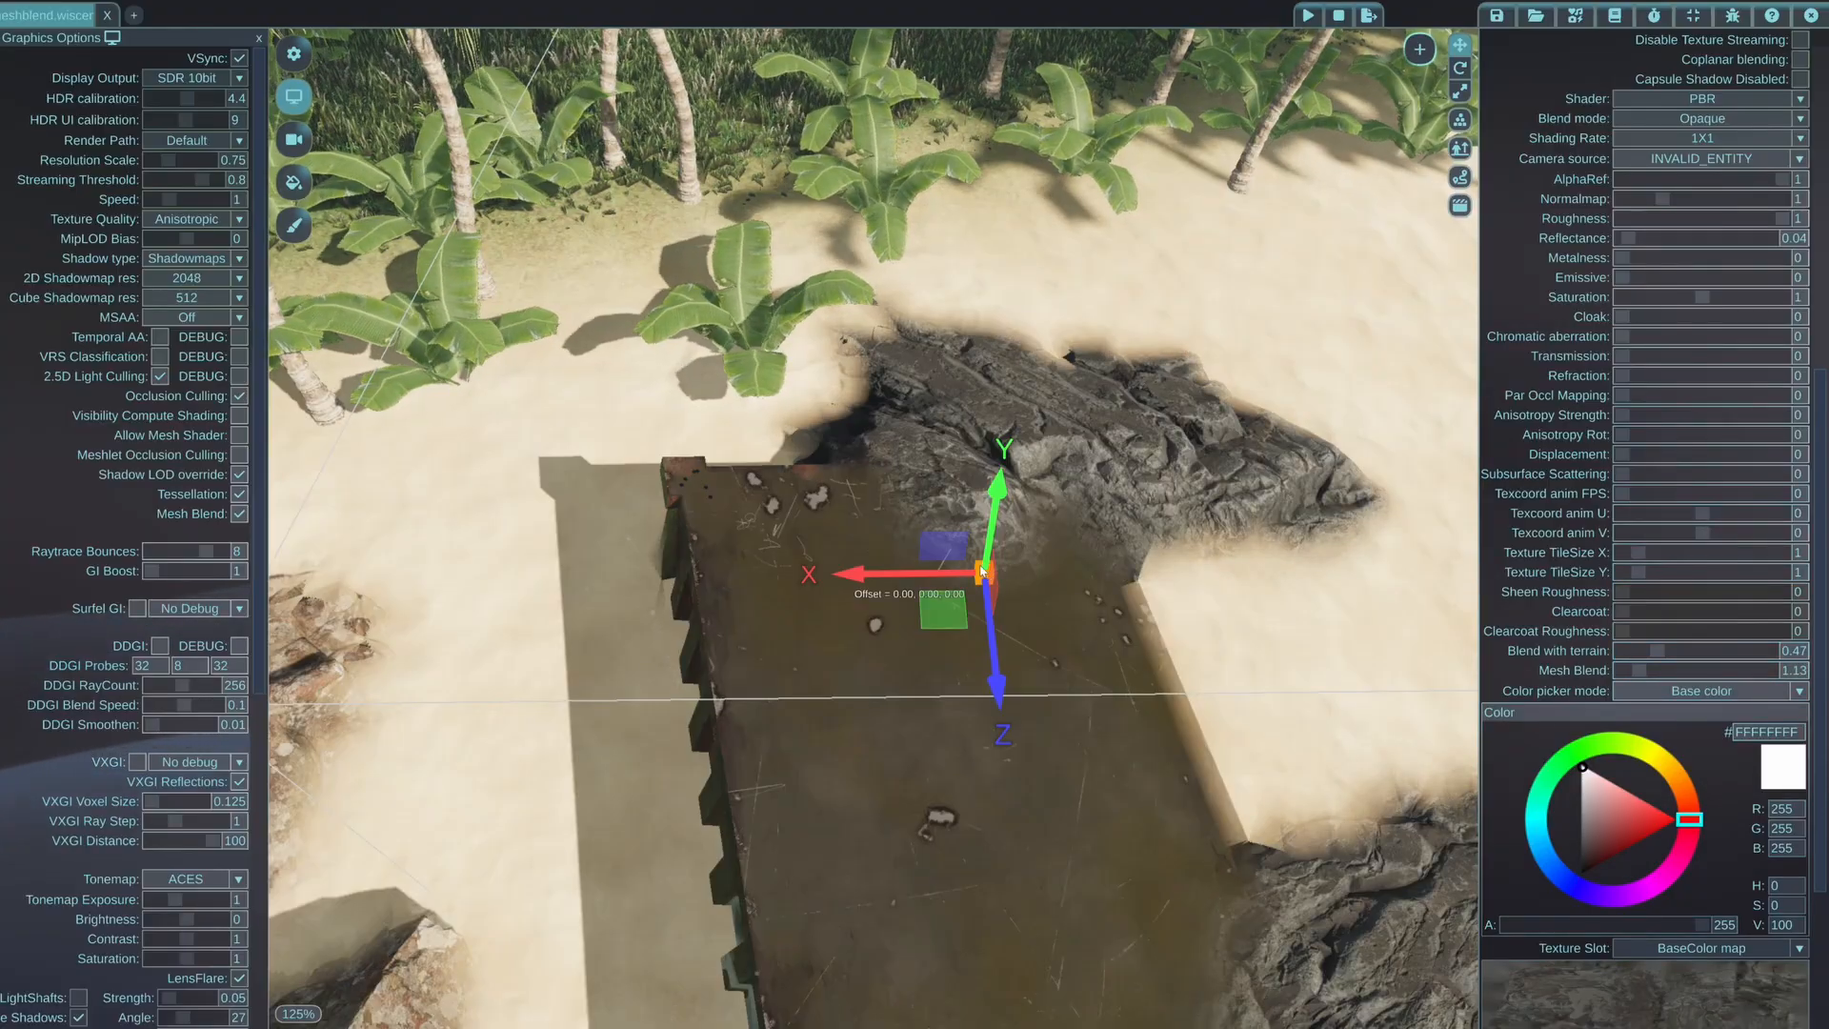
pyautogui.moveTo(982, 570); pyautogui.dragTo(844, 411)
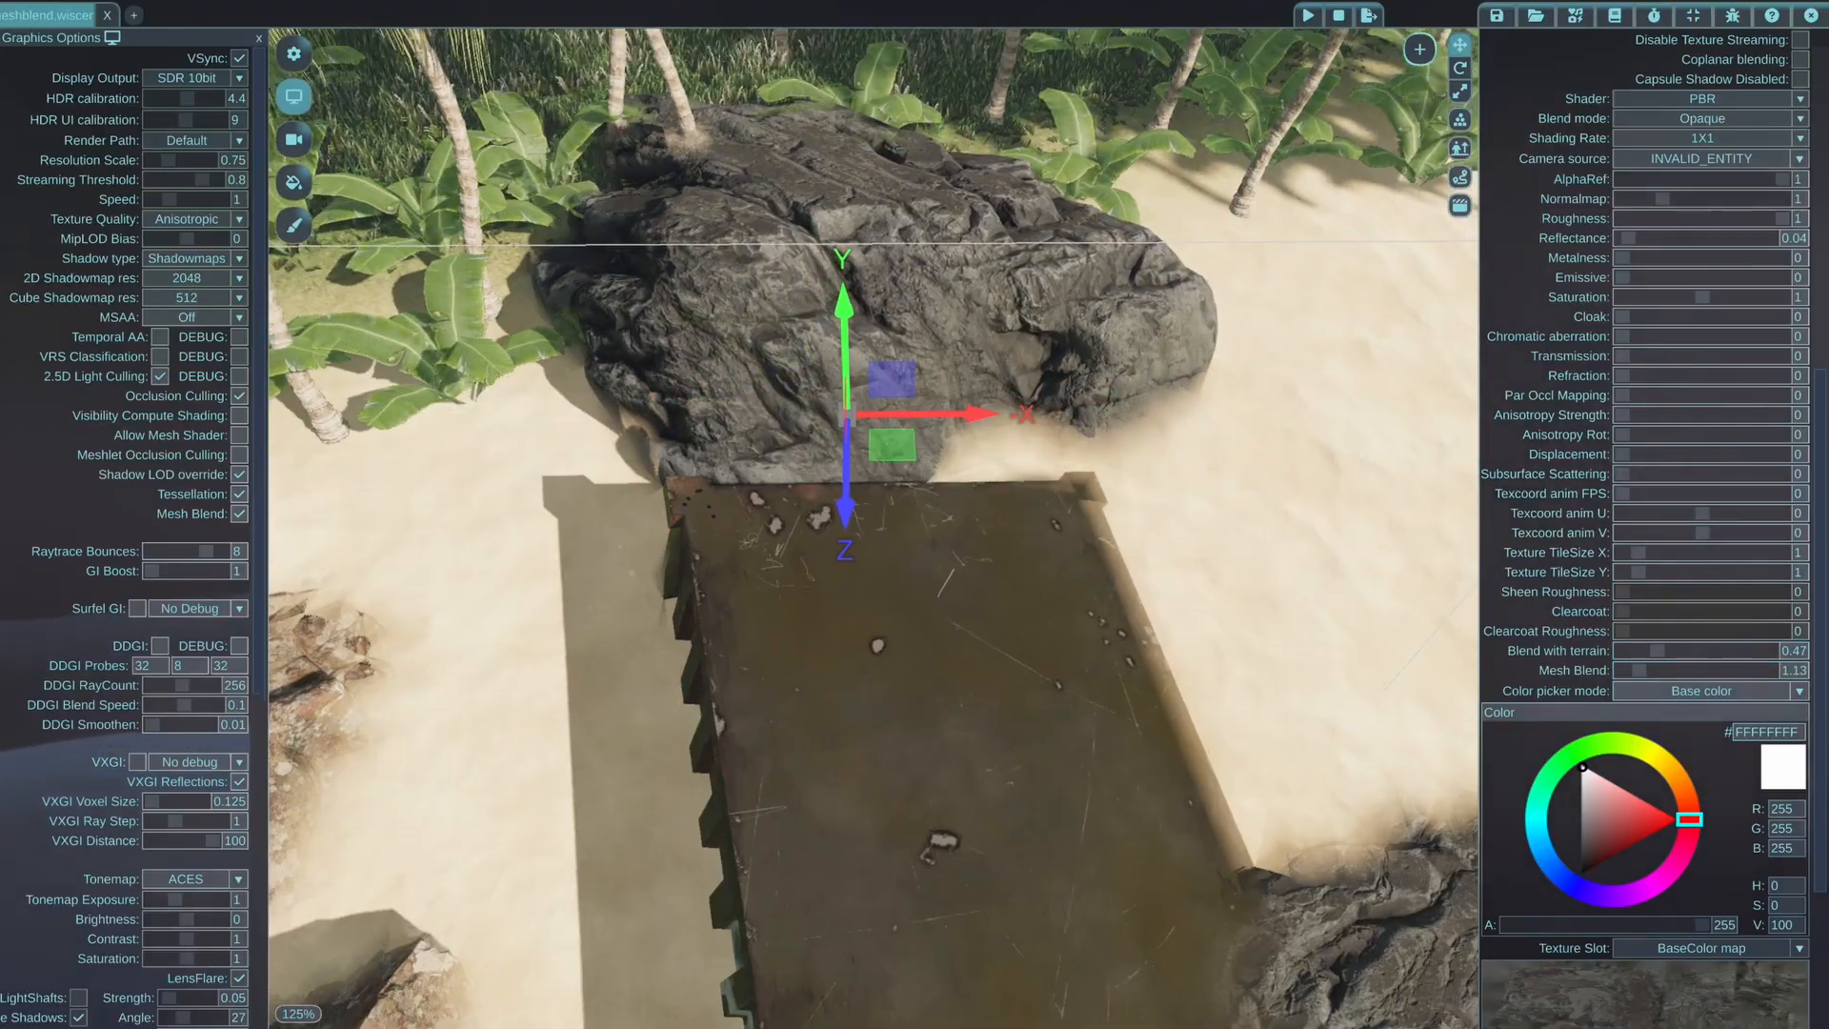
# Move the dark rock inland, off the sand and in among the palm trees and banana plants
pyautogui.moveTo(892, 445); pyautogui.dragTo(838, 286, button='right')
pyautogui.moveTo(939, 821); pyautogui.dragTo(965, 585)
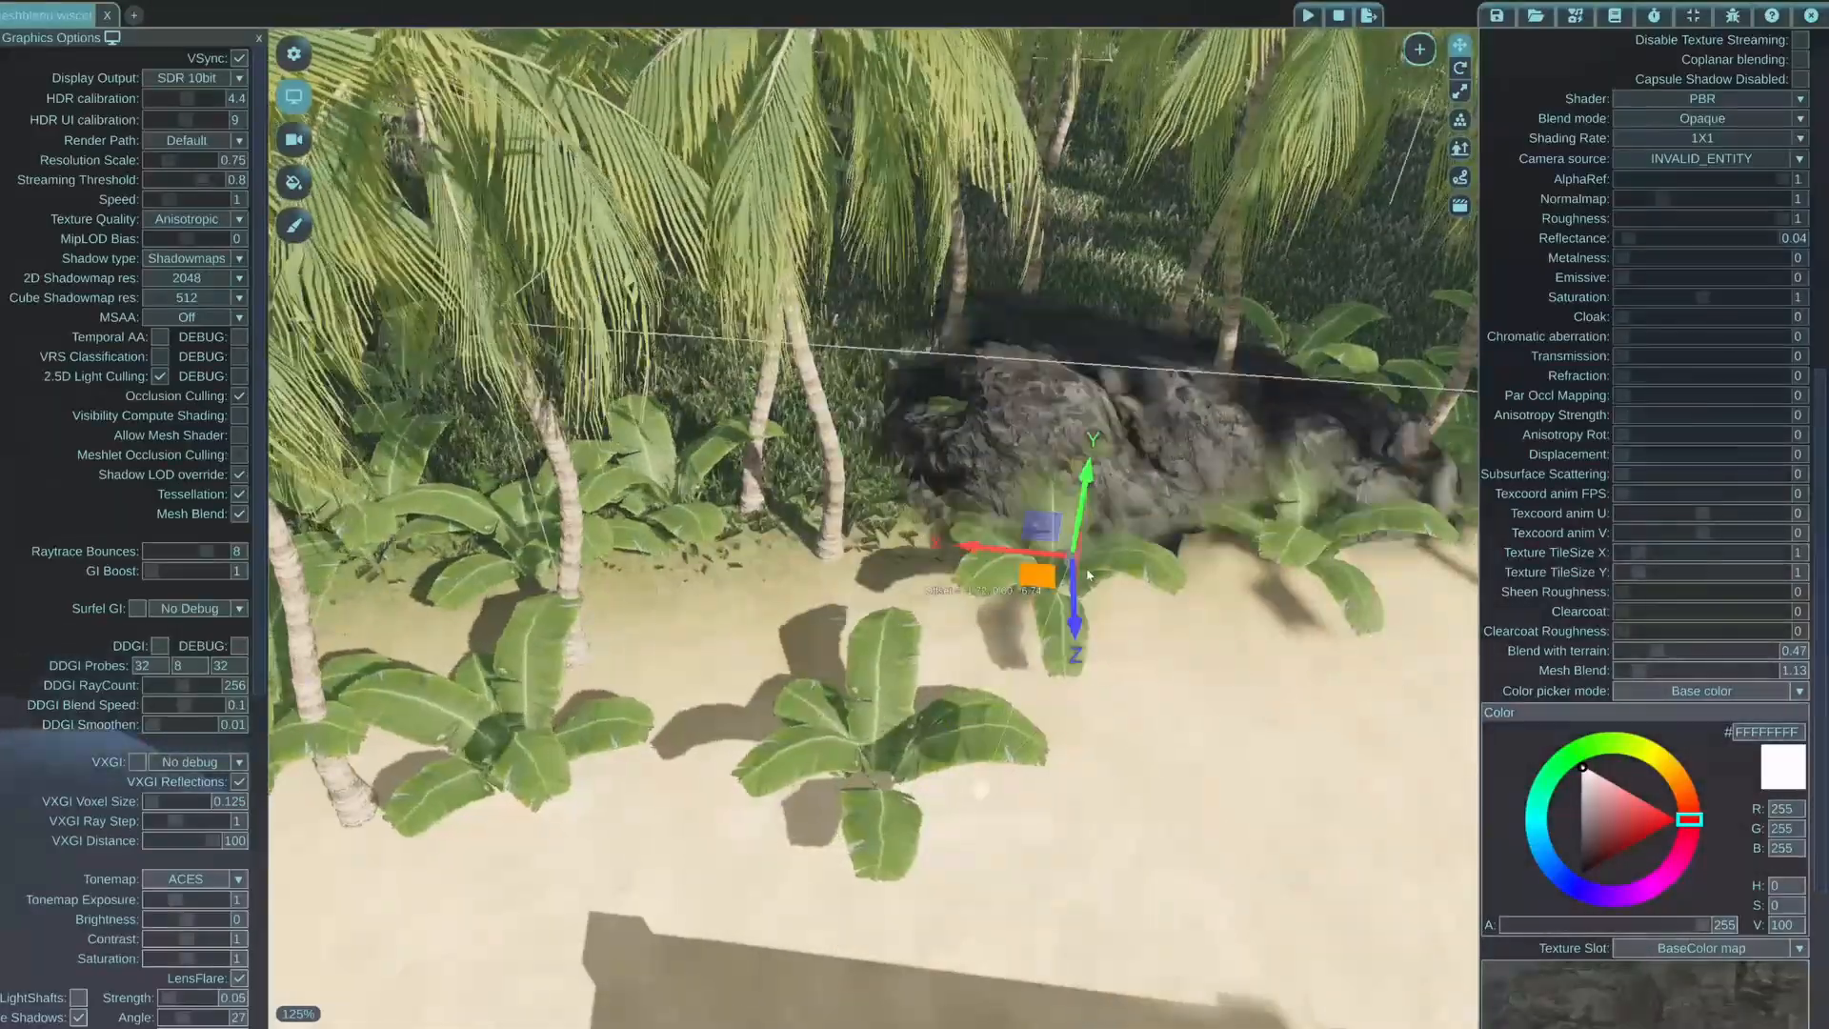
pyautogui.moveTo(1154, 556); pyautogui.dragTo(1108, 535)
pyautogui.moveTo(1108, 535); pyautogui.dragTo(1217, 574, button='right')
pyautogui.press('w')
pyautogui.press('s')
pyautogui.press('s')
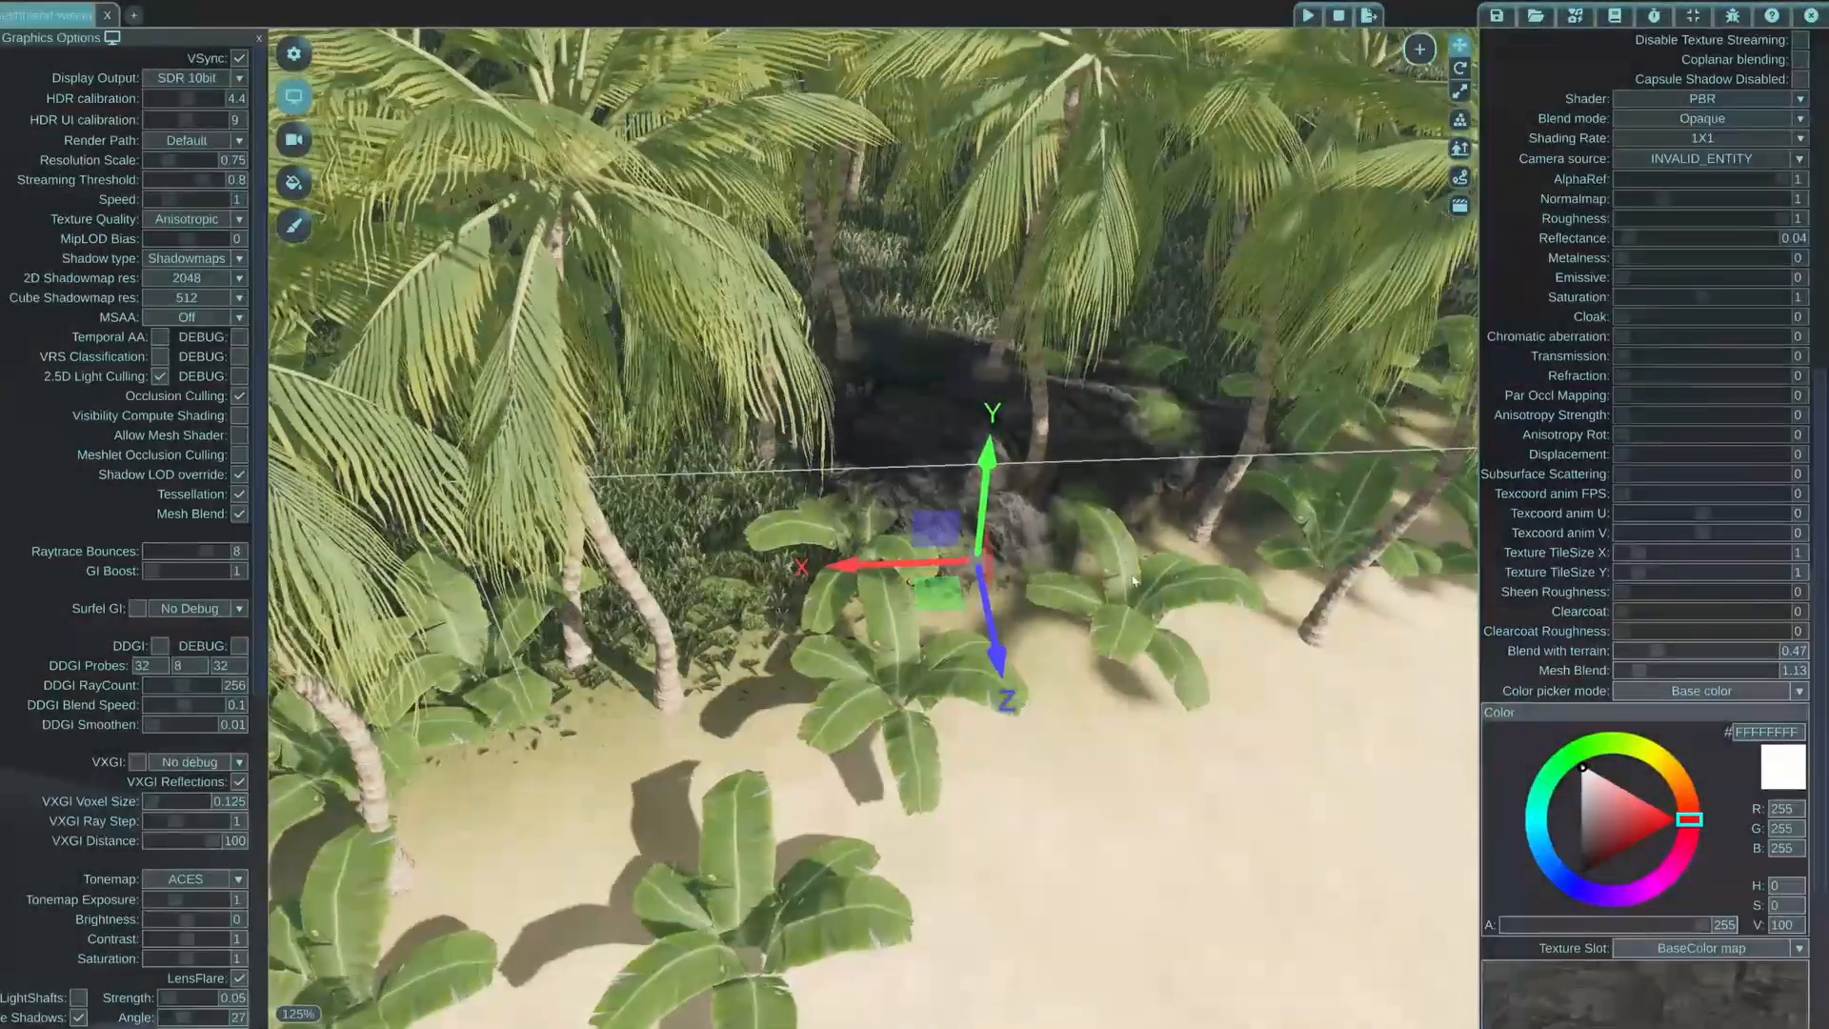
# Move the dark rock out of the vegetation and back onto the sand against the metal slab and the neighbouring rock
pyautogui.moveTo(959, 597); pyautogui.dragTo(781, 754)
pyautogui.moveTo(786, 686); pyautogui.dragTo(785, 752, button='right')
pyautogui.moveTo(817, 572)
pyautogui.mouseDown()
pyautogui.moveTo(820, 612)
pyautogui.moveTo(818, 592)
pyautogui.mouseUp()
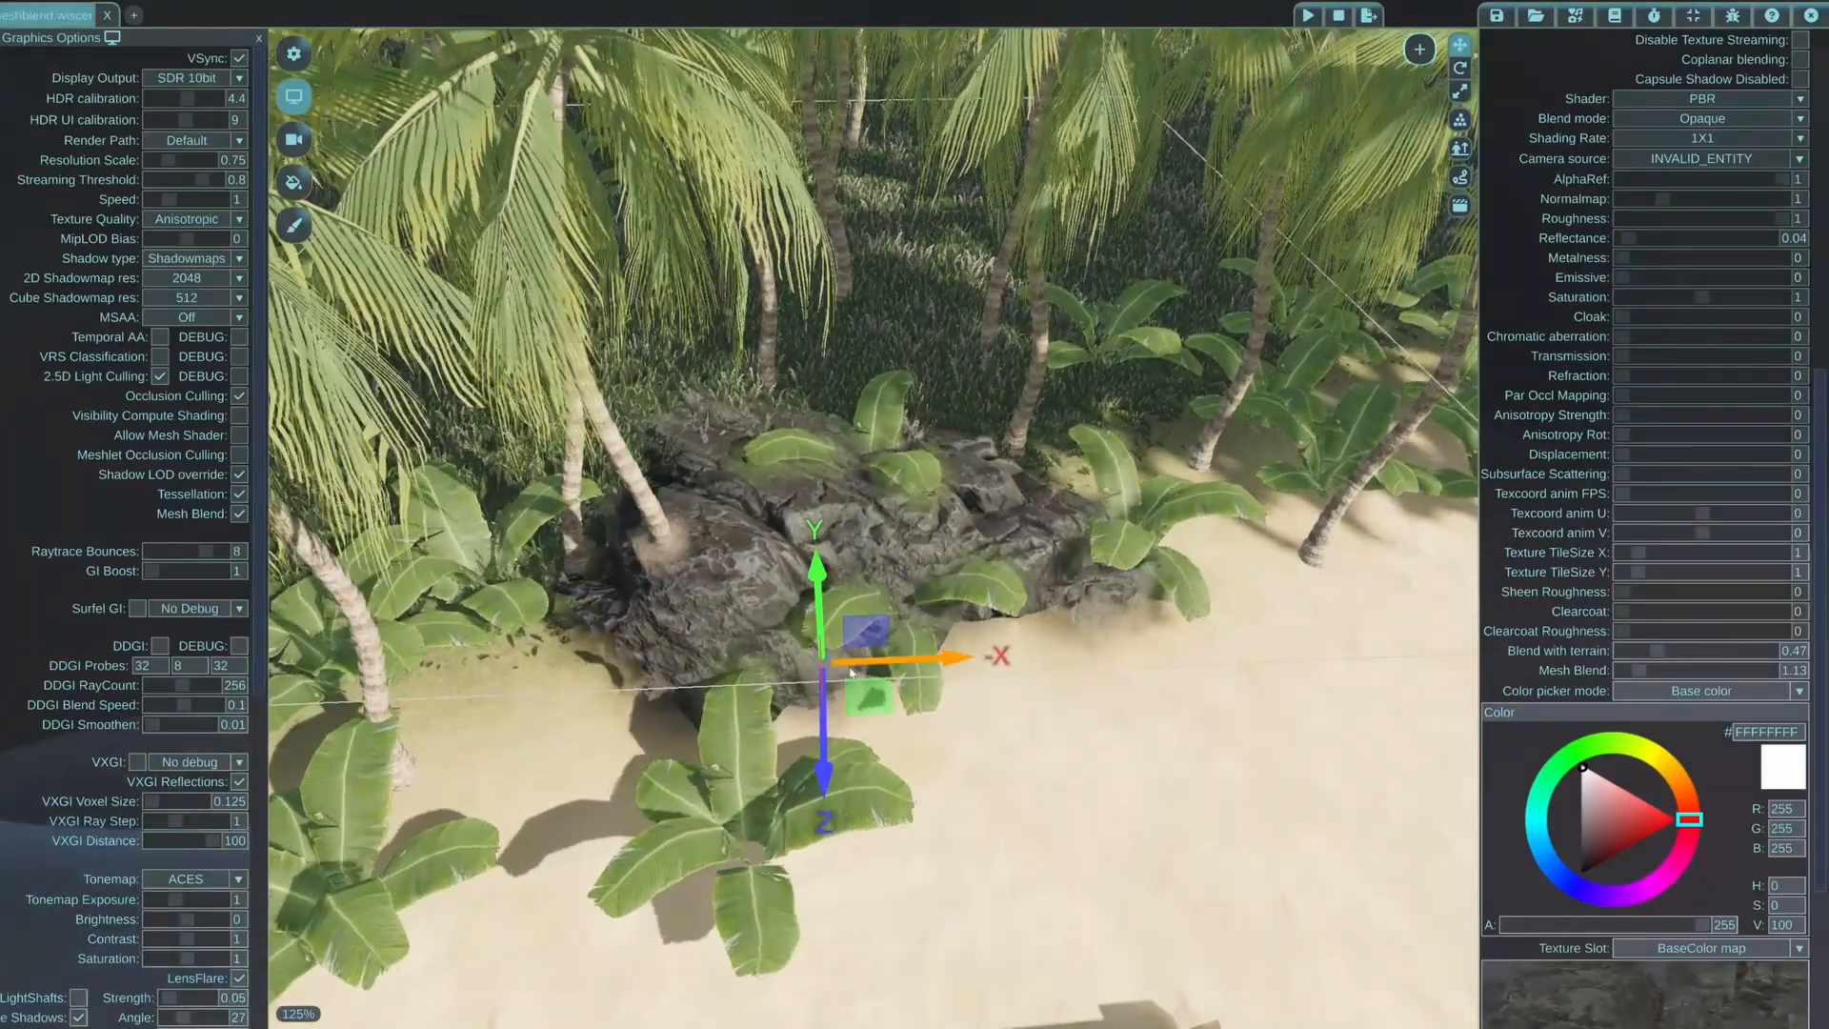
pyautogui.moveTo(864, 712); pyautogui.dragTo(1231, 852)
pyautogui.moveTo(1050, 716)
pyautogui.mouseDown(button='middle')
pyautogui.moveTo(1181, 724)
pyautogui.moveTo(1050, 716)
pyautogui.mouseUp(button='middle')
pyautogui.moveTo(633, 736); pyautogui.dragTo(724, 831)
pyautogui.scroll(-5, 1095, 737)
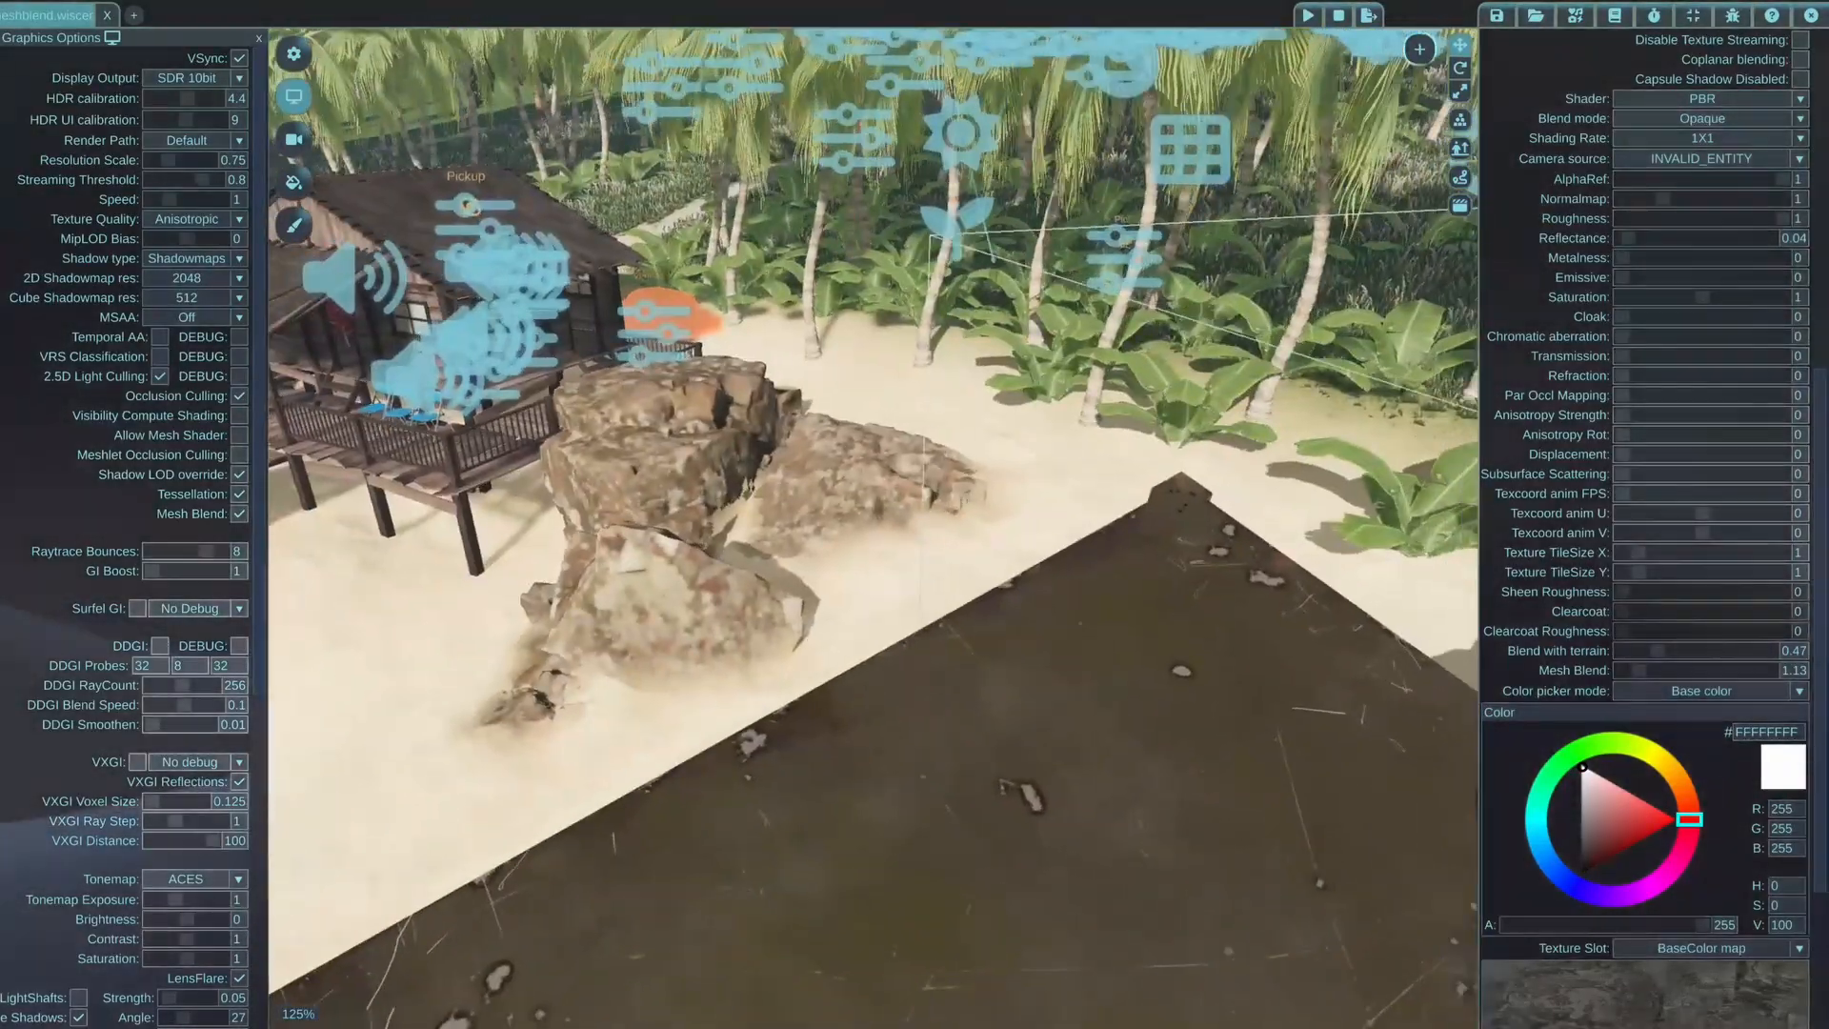
# Examine from around the slab how the rocks, metal surface and sand blend where they meet
pyautogui.press('s')
pyautogui.moveTo(874, 529); pyautogui.dragTo(886, 581, button='middle')
pyautogui.press('s')
pyautogui.press('w')
pyautogui.moveTo(1147, 736); pyautogui.dragTo(1095, 729, button='middle')
pyautogui.press('a')
pyautogui.press('s')
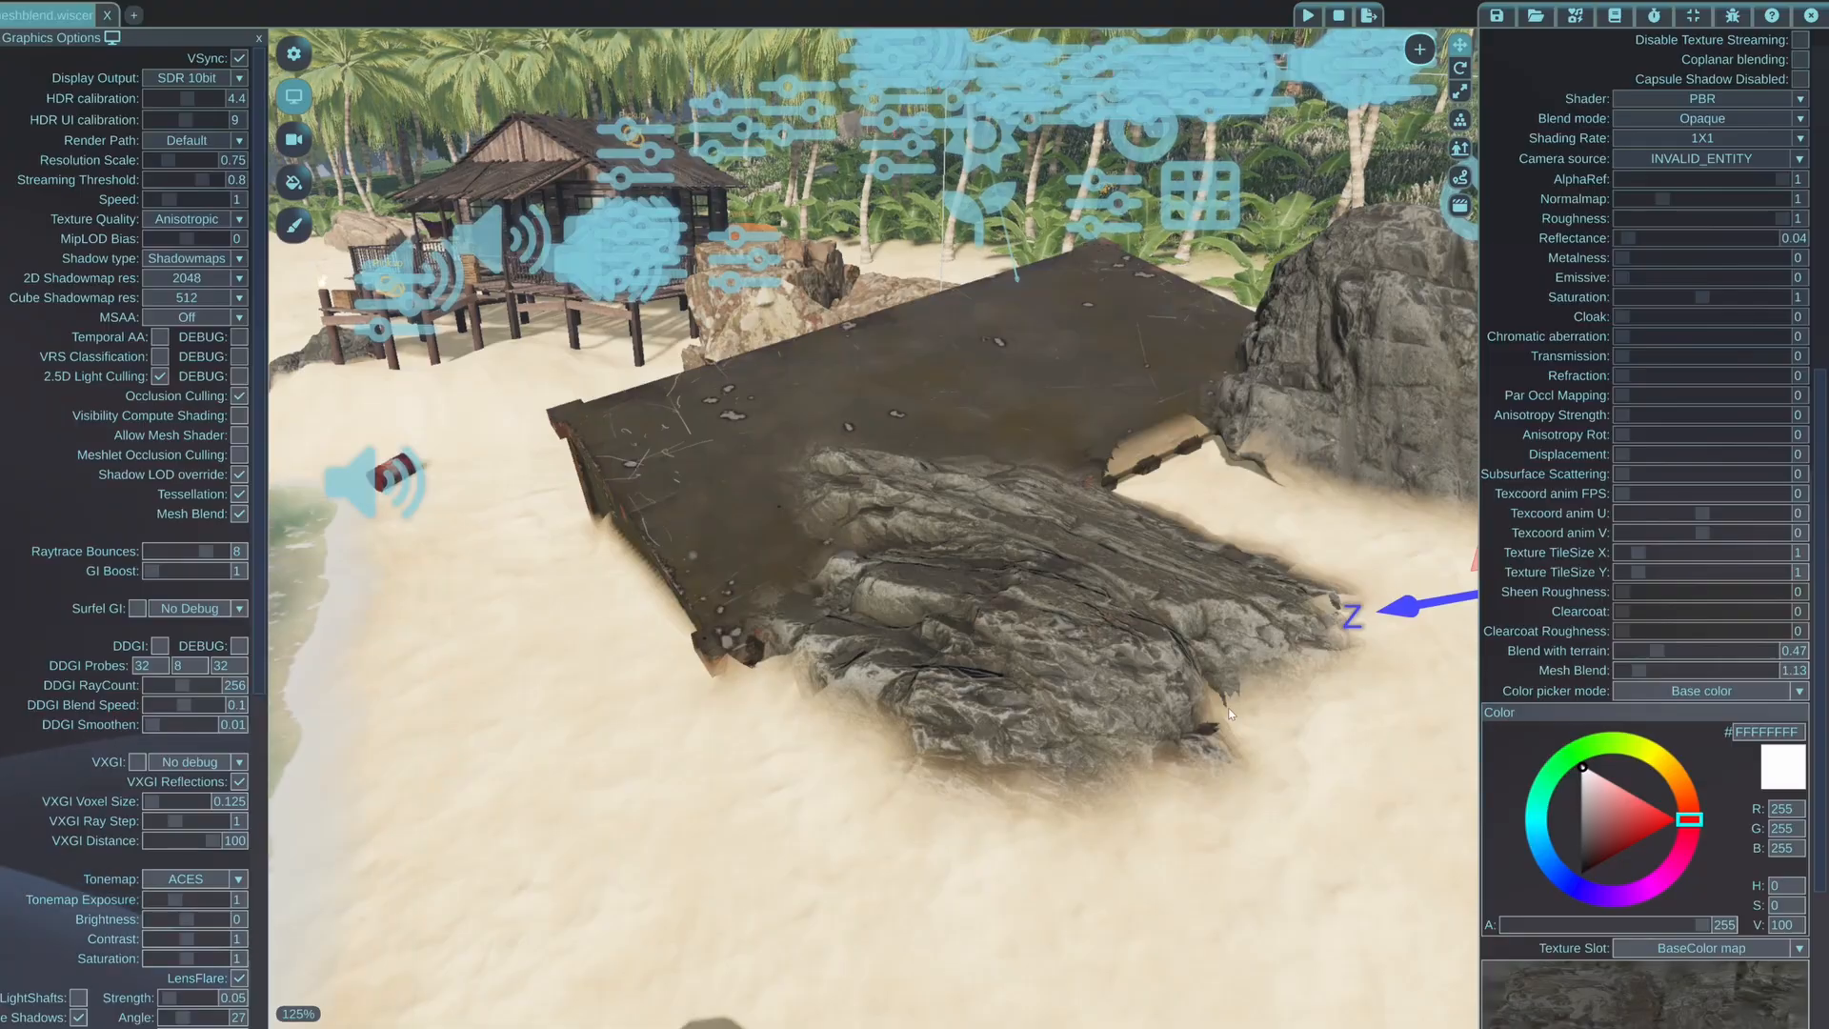
pyautogui.moveTo(1147, 667); pyautogui.dragTo(790, 667, button='middle')
pyautogui.press('w')
pyautogui.press('w')
pyautogui.press('s')
pyautogui.press('s')
pyautogui.moveTo(1175, 699)
pyautogui.mouseDown(button='middle')
pyautogui.moveTo(1081, 700)
pyautogui.moveTo(1176, 698)
pyautogui.mouseUp(button='middle')
pyautogui.press('a')
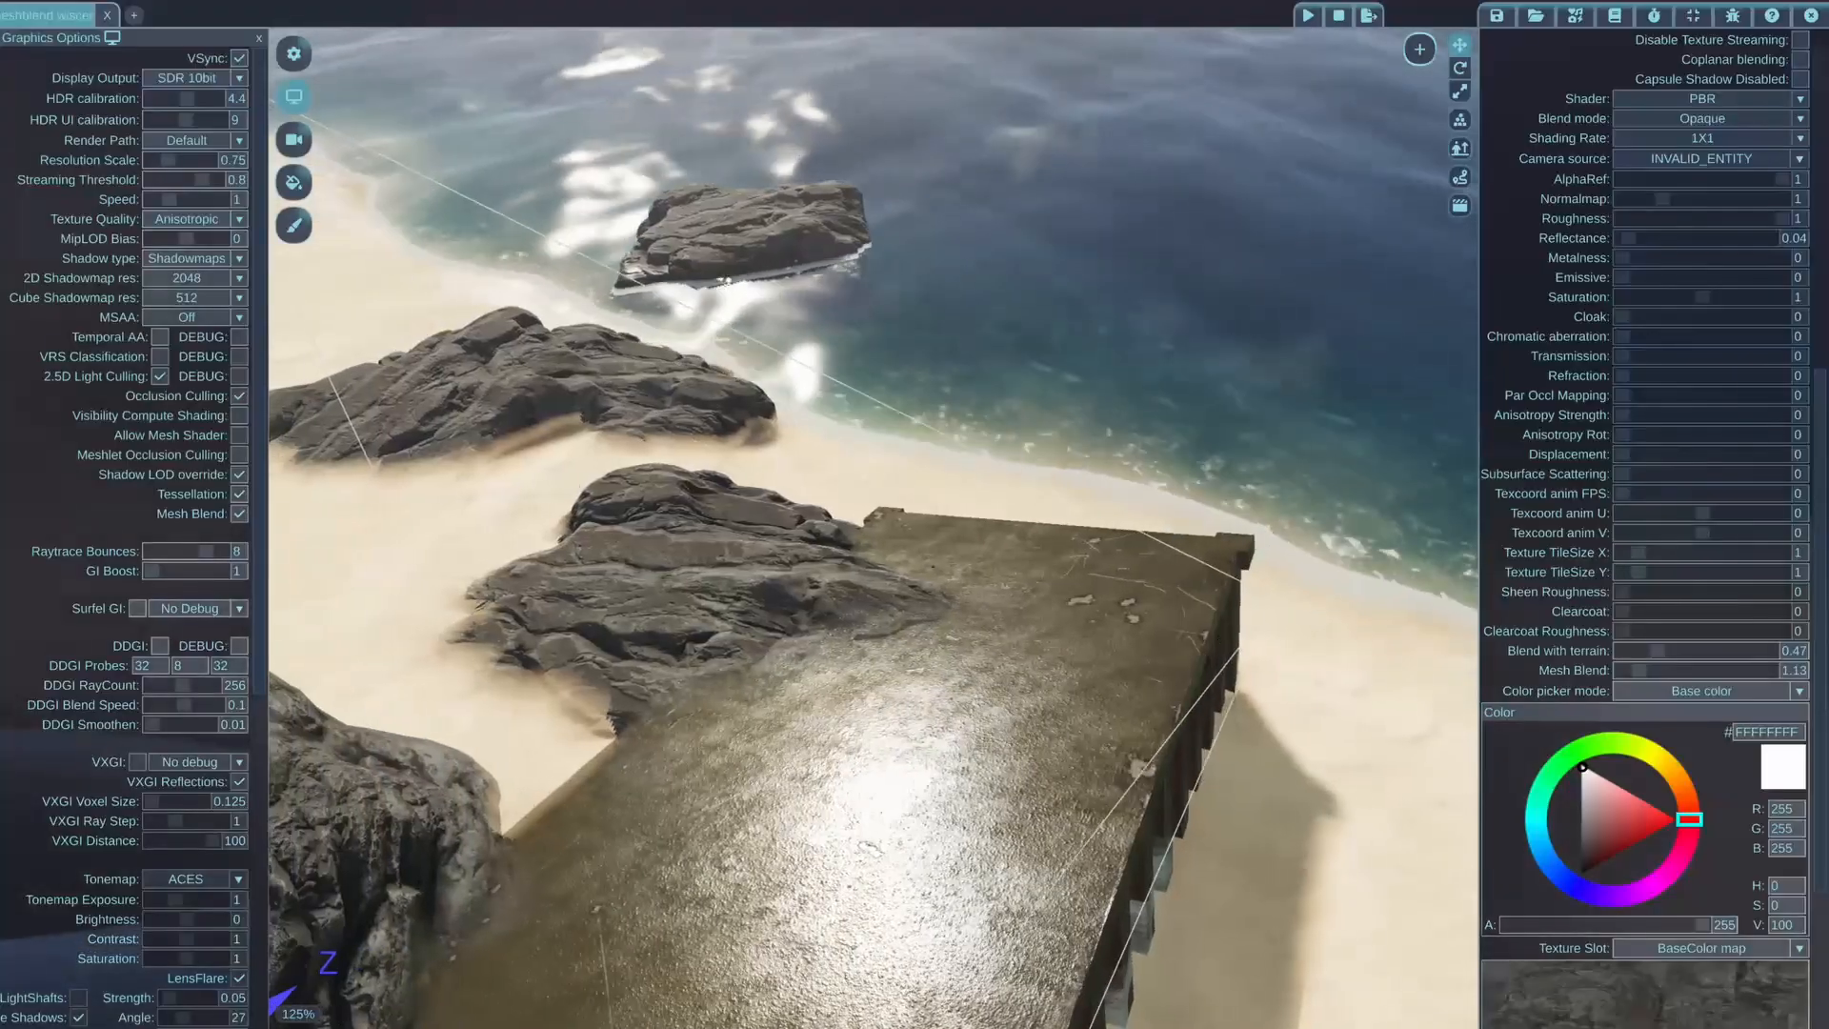